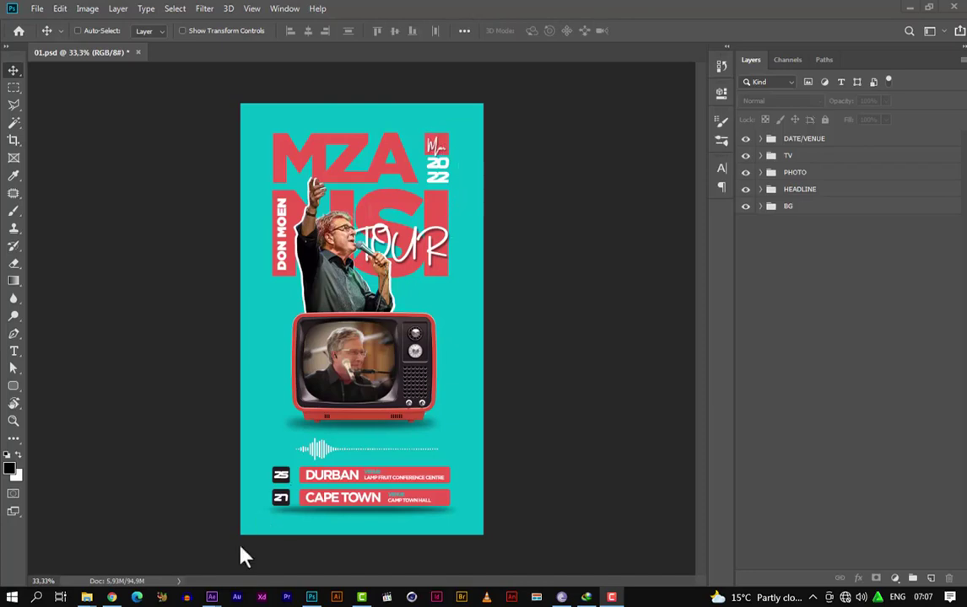
Step: Switch from the finished Photoshop flyer to the empty EventFlyerMotion.aep project in After Effects
mouse_move(223, 589)
click(278, 549)
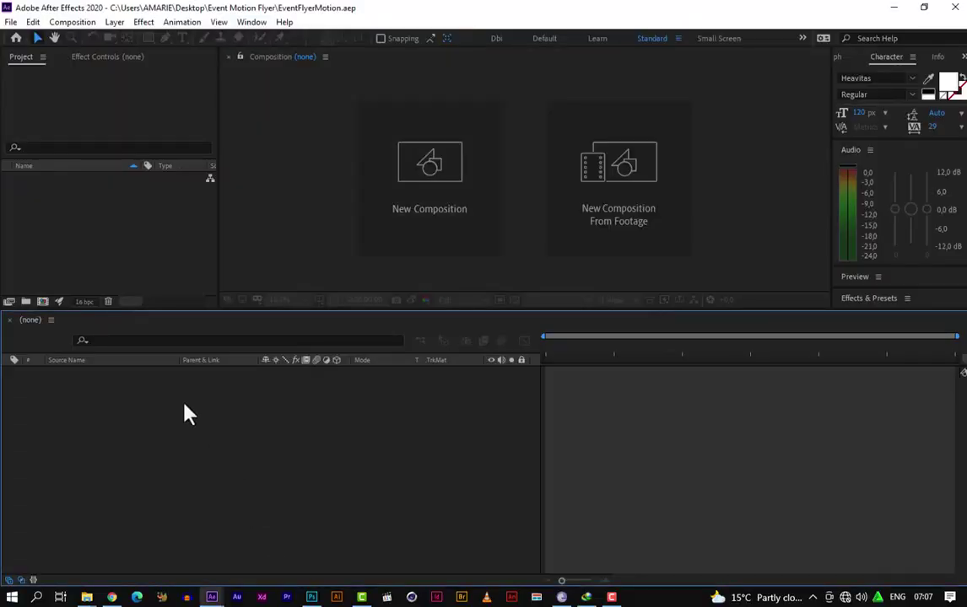
Step: Pick 01.psd in Desktop > Event Motion Flyer and set Import Kind to Composition - Retain Layer Sizes
double_click(72, 240)
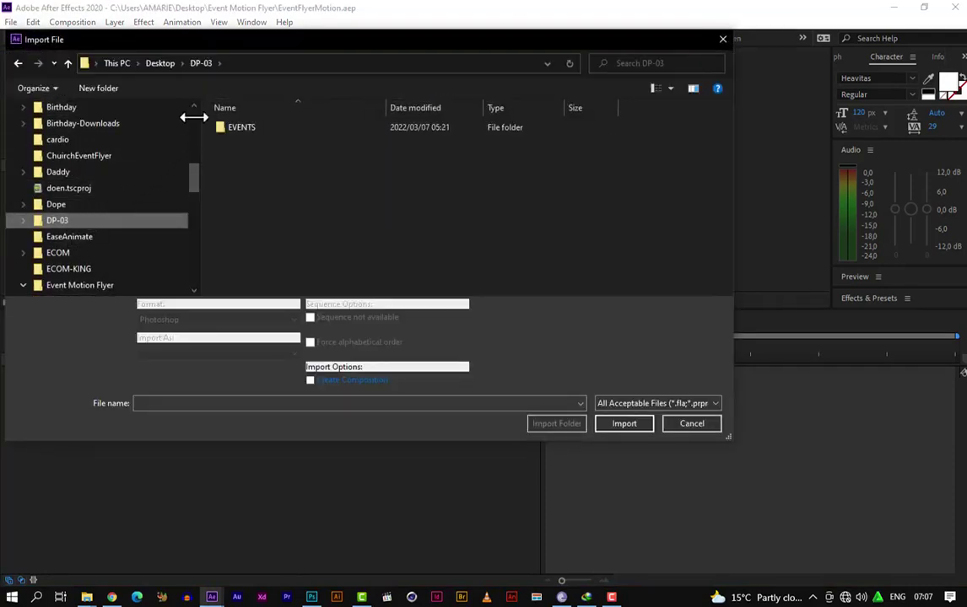
scroll(194, 125, up, 10)
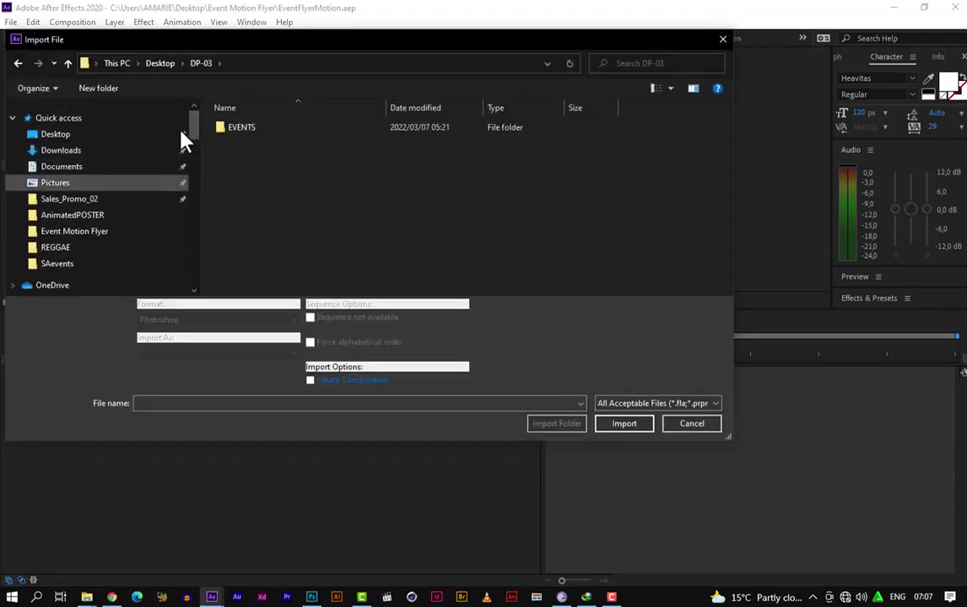
click(72, 233)
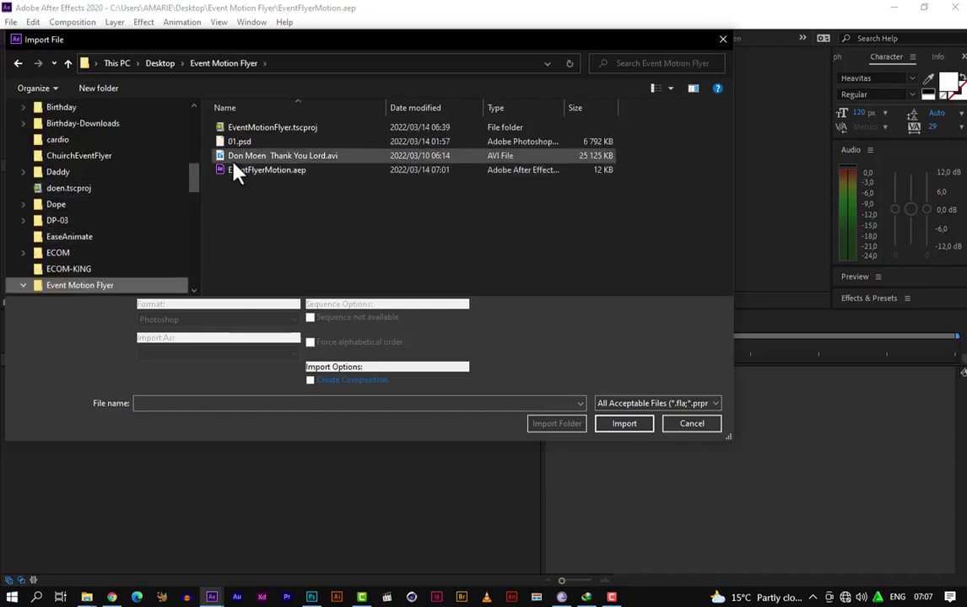
click(253, 142)
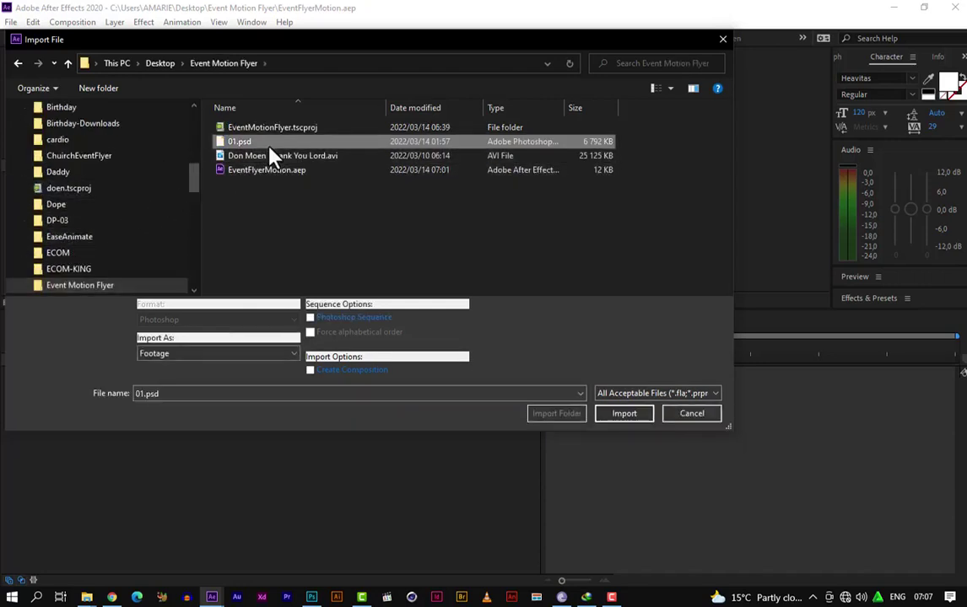
click(623, 414)
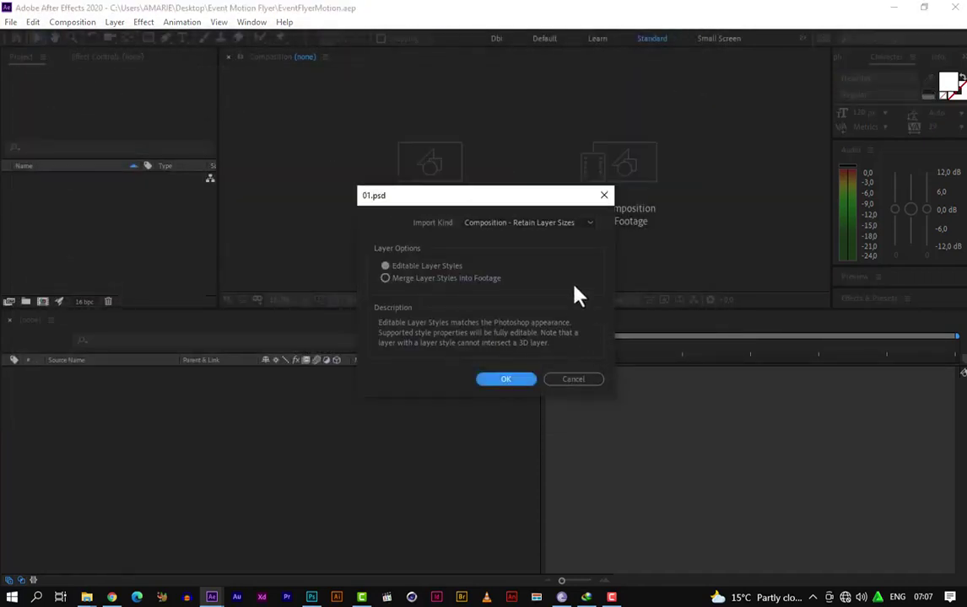
click(552, 225)
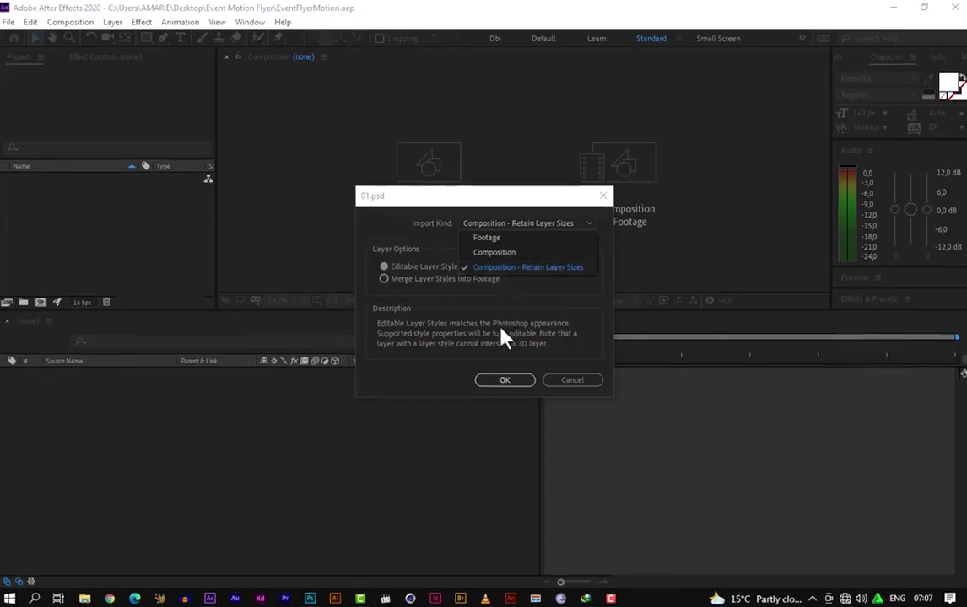
click(498, 385)
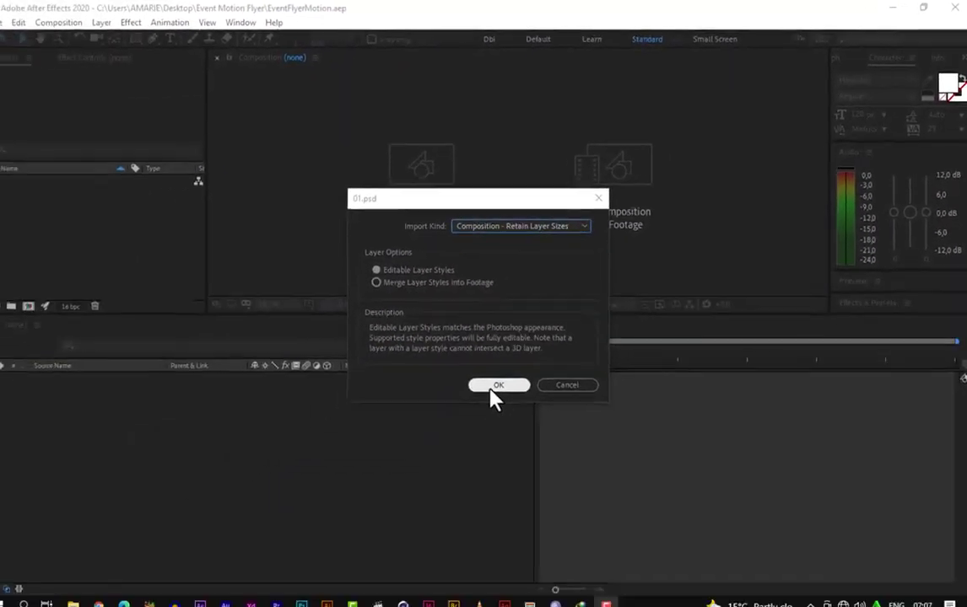
Step: Import the flyer as composition 01, nest it in a new composition 02, and enlarge the viewer
click(510, 380)
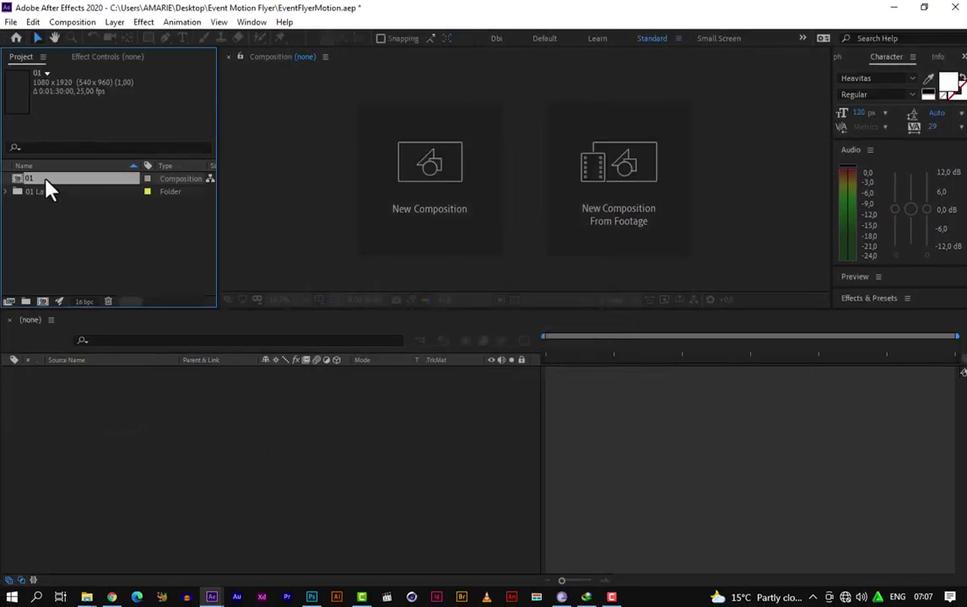
drag(44, 180, 68, 405)
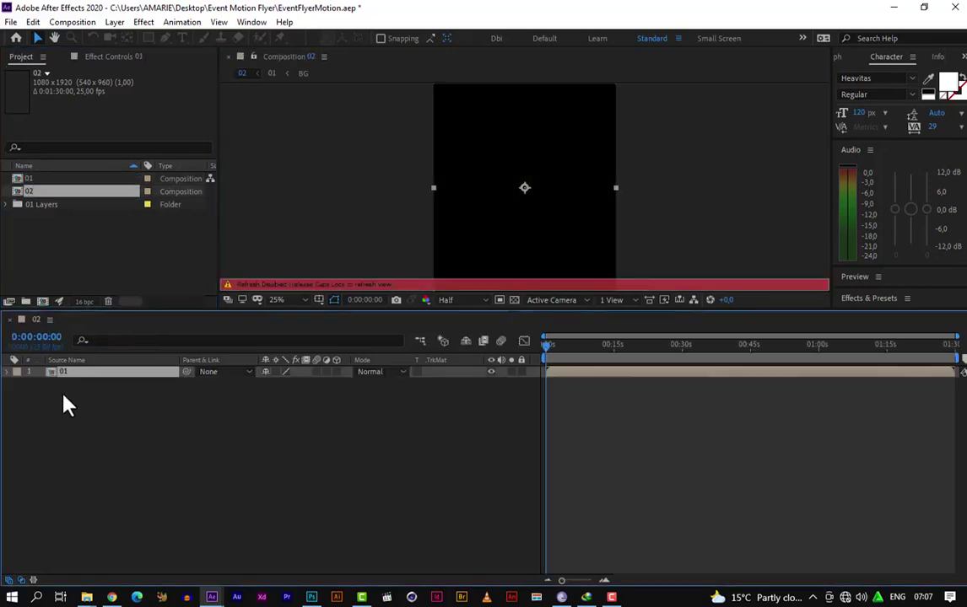
key(Caps_Lock)
drag(523, 312, 531, 438)
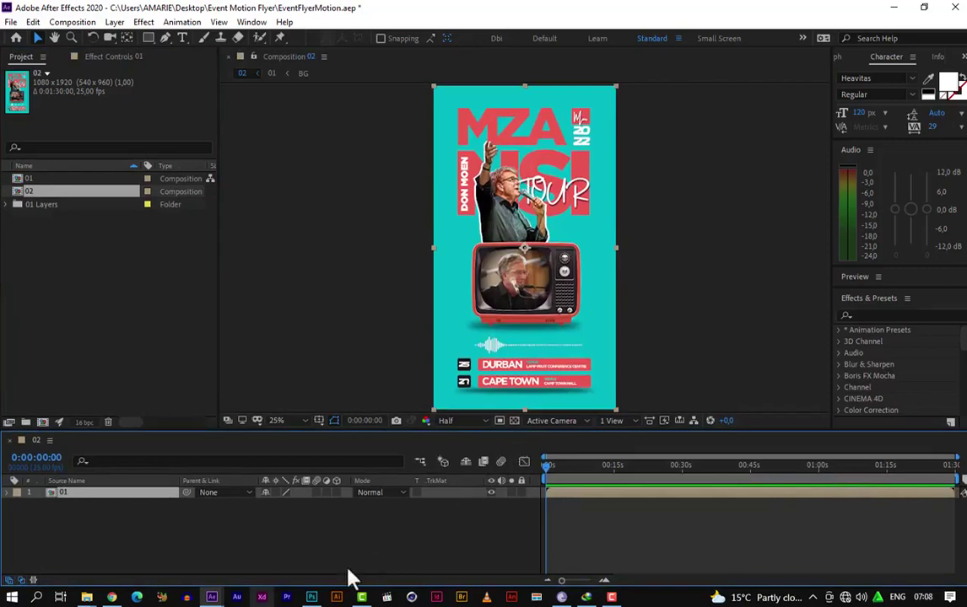
Step: Compare with the original flyer in Photoshop, then preview composition 02 in After Effects
click(311, 597)
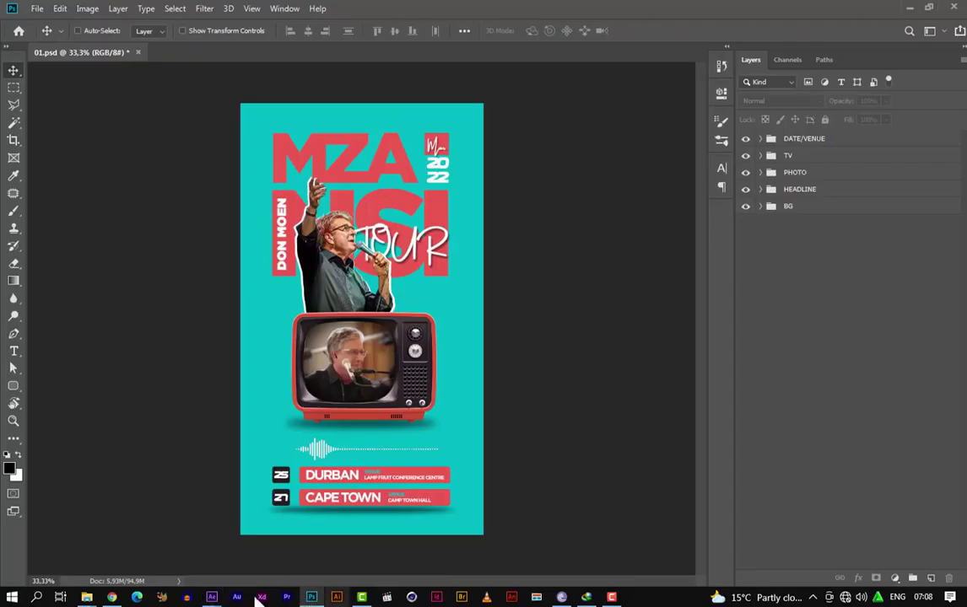
mouse_move(212, 597)
click(273, 548)
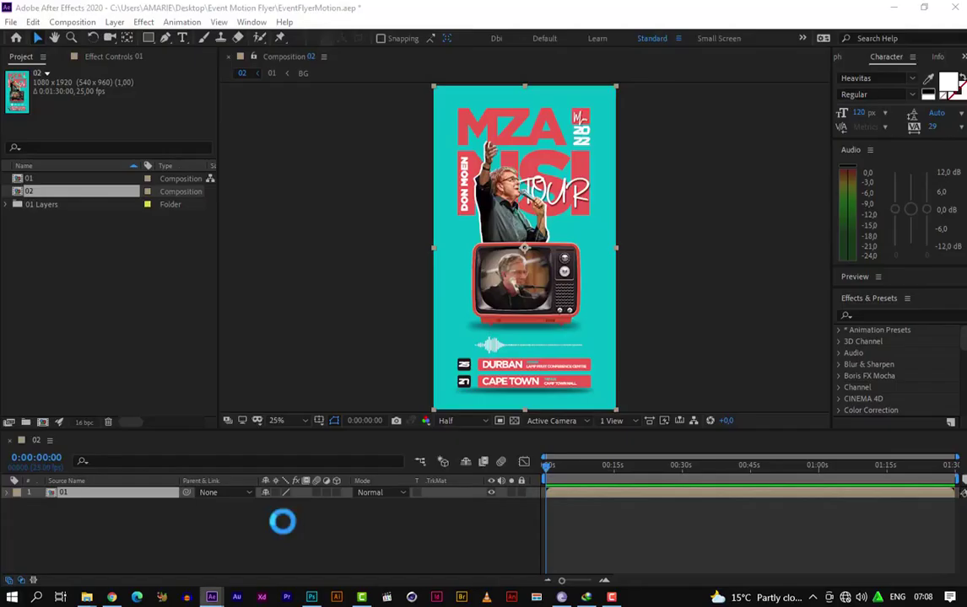
click(708, 191)
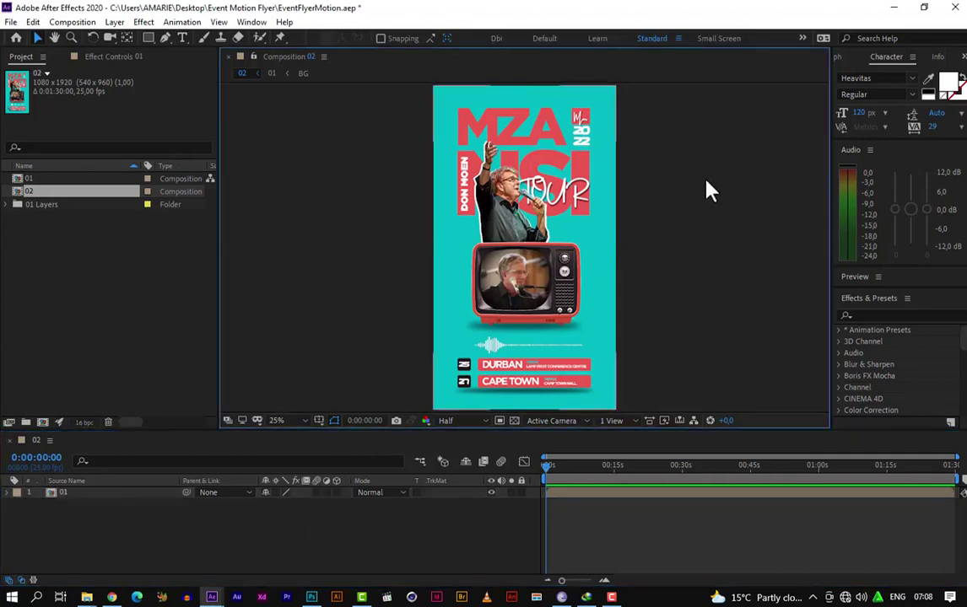
key(space)
Step: Open composition 01 and solo its BG and HEADLINE layers
click(66, 497)
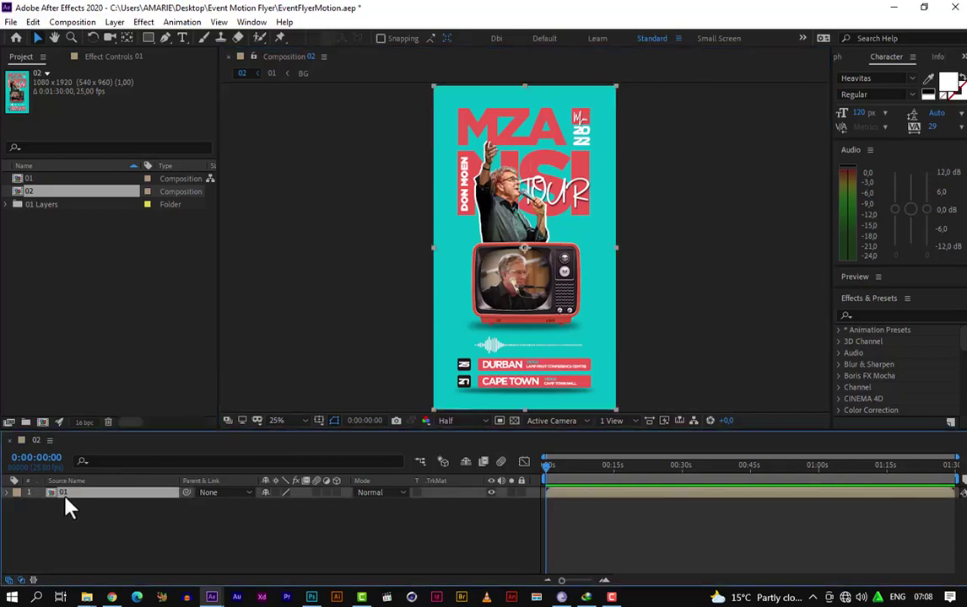
double_click(72, 497)
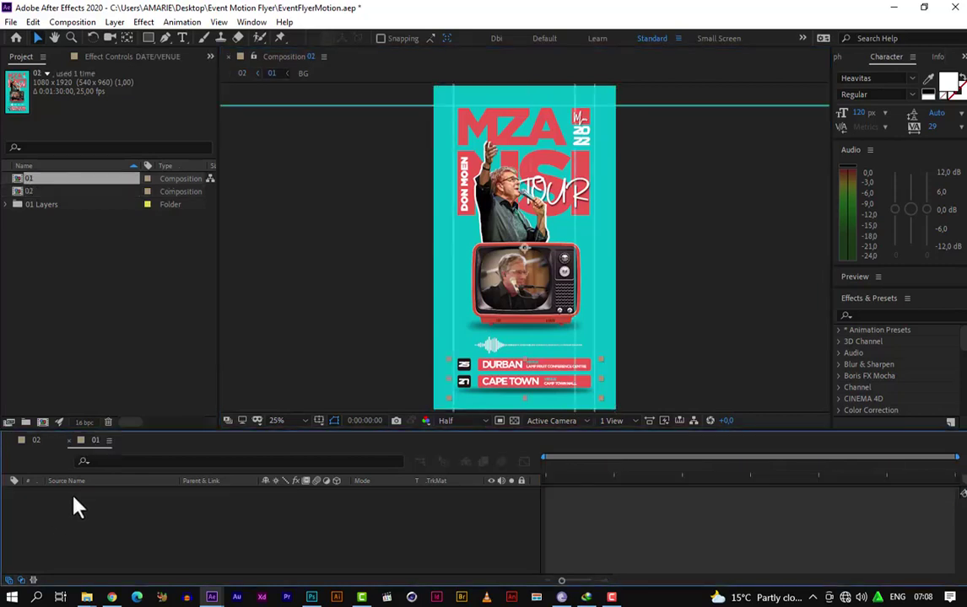
click(90, 539)
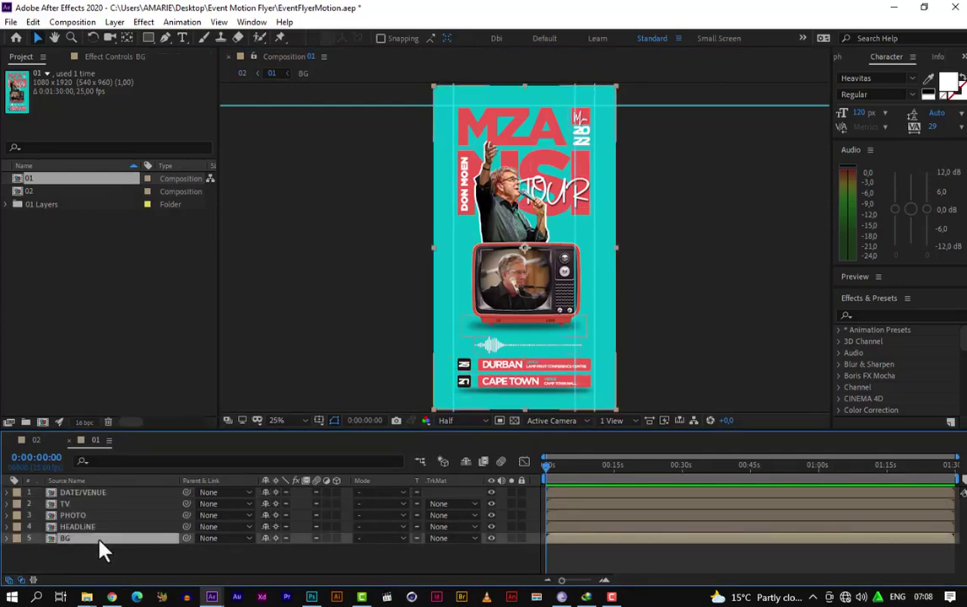
click(512, 539)
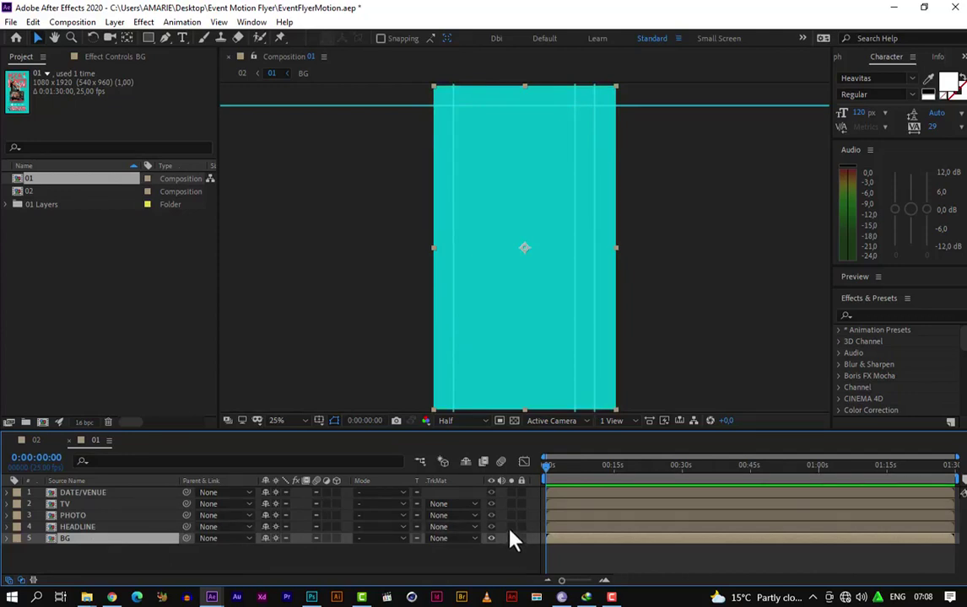
click(511, 527)
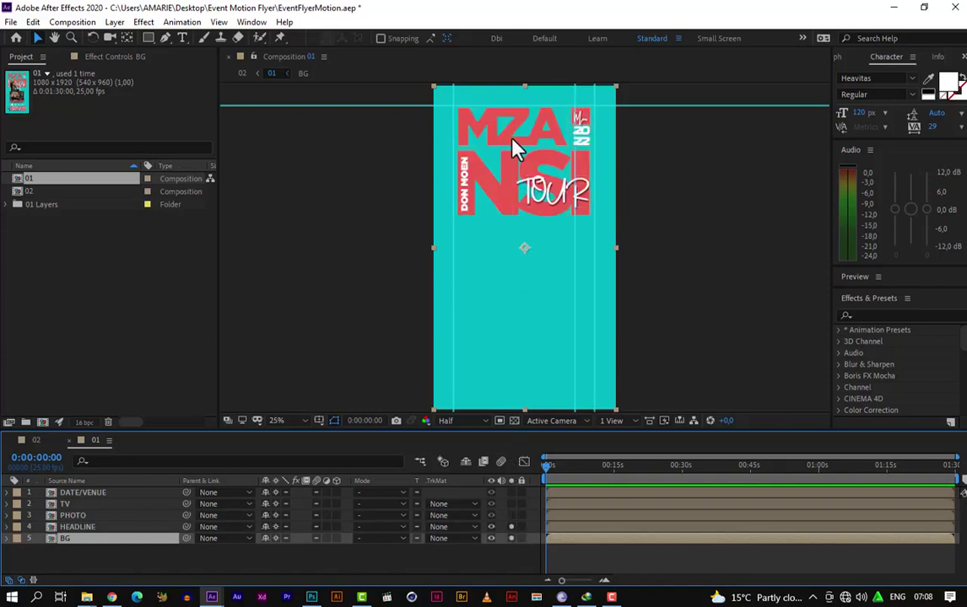
Step: Open the HEADLINE composition at 50% zoom, framed on MZA and Mar 2022, and select the MZA layer
click(88, 526)
double_click(88, 529)
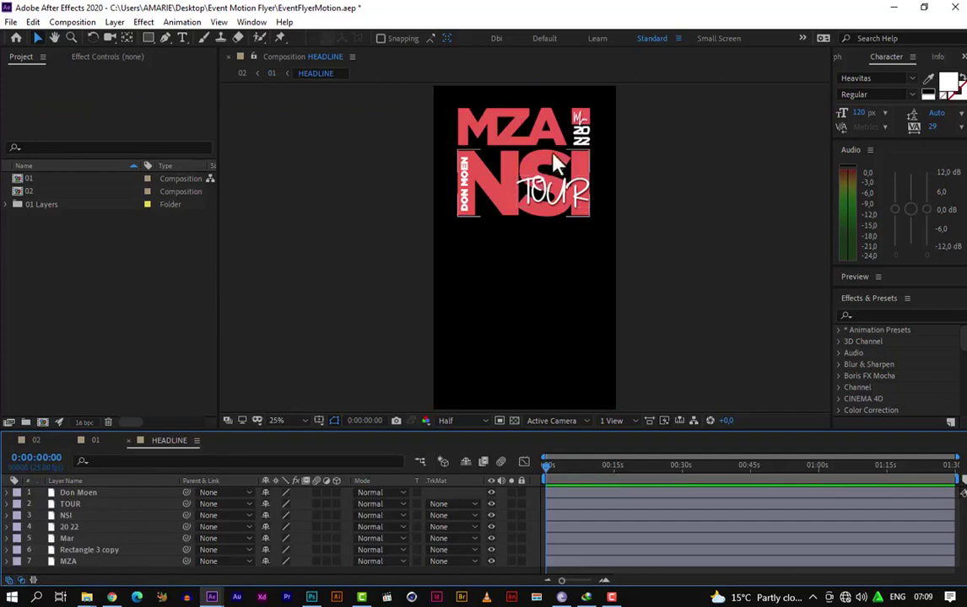
key(period)
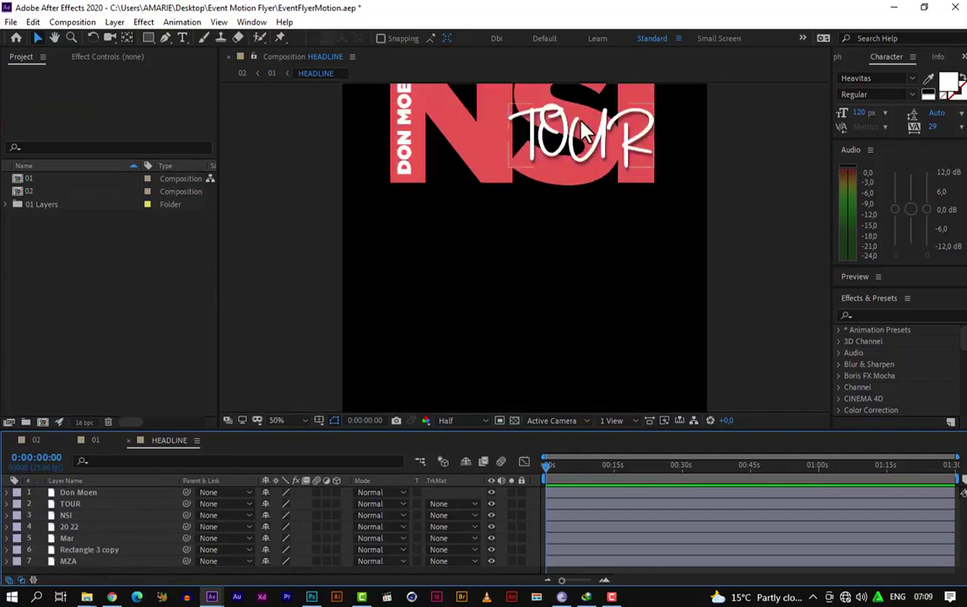
drag(550, 148, 552, 198)
drag(502, 135, 498, 211)
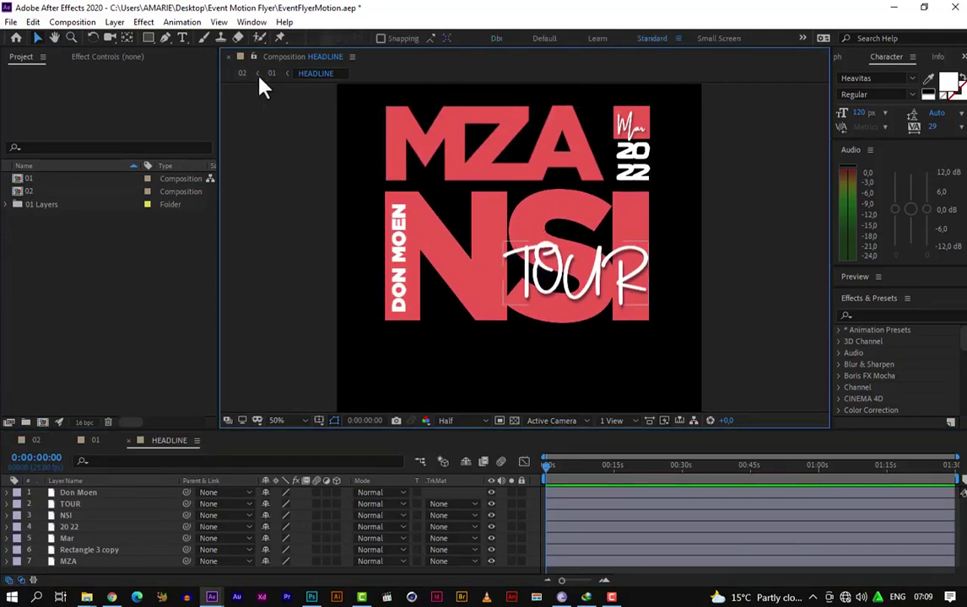
click(75, 561)
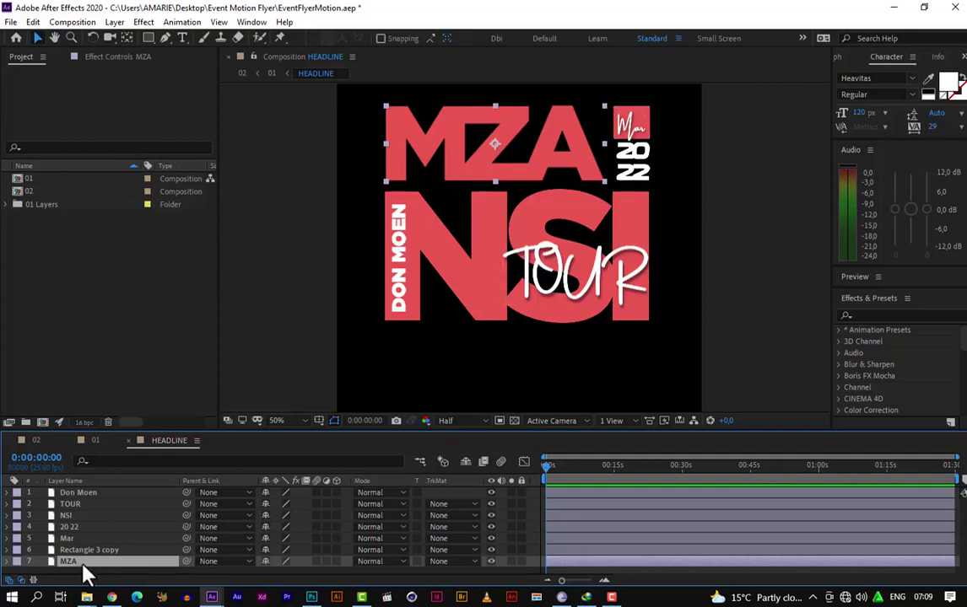
Step: Solo the MZA layer and convert it to editable text
click(511, 562)
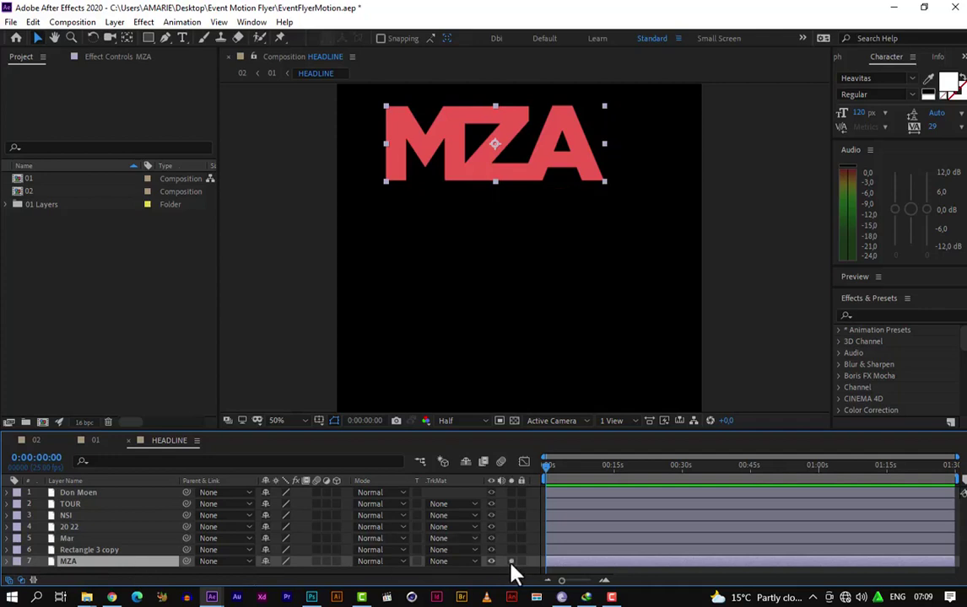
right_click(109, 566)
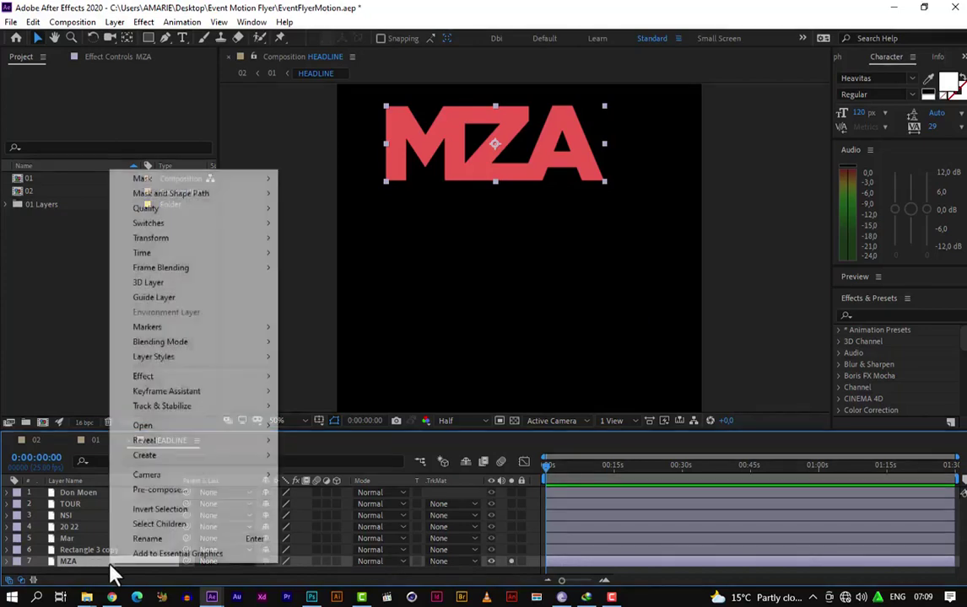
mouse_move(202, 464)
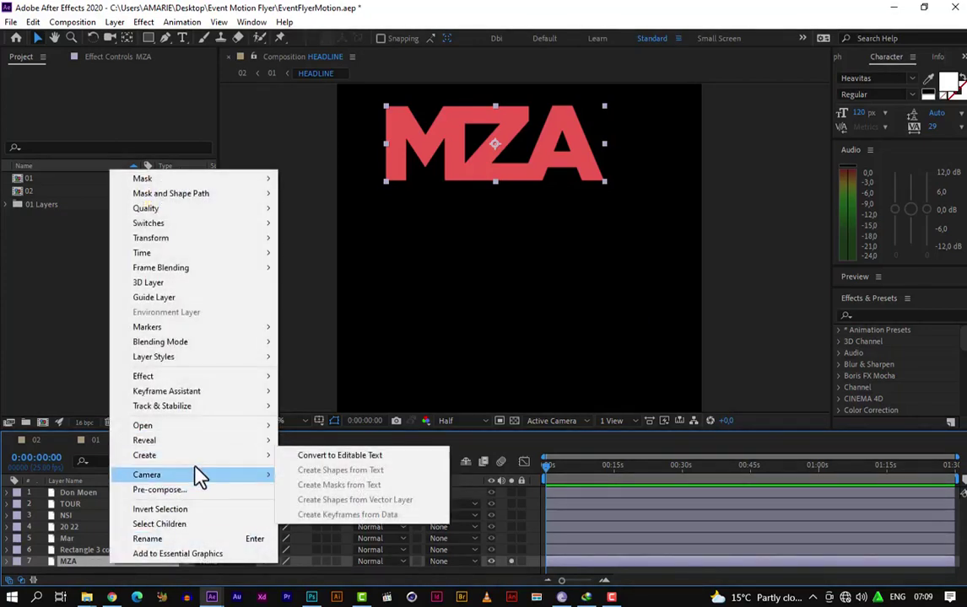
right_click(85, 563)
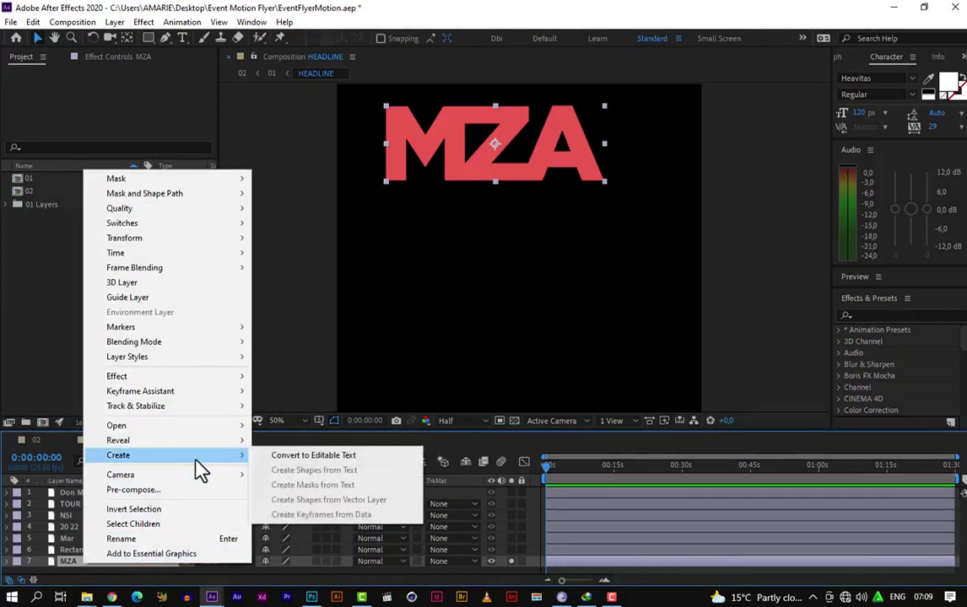
click(304, 458)
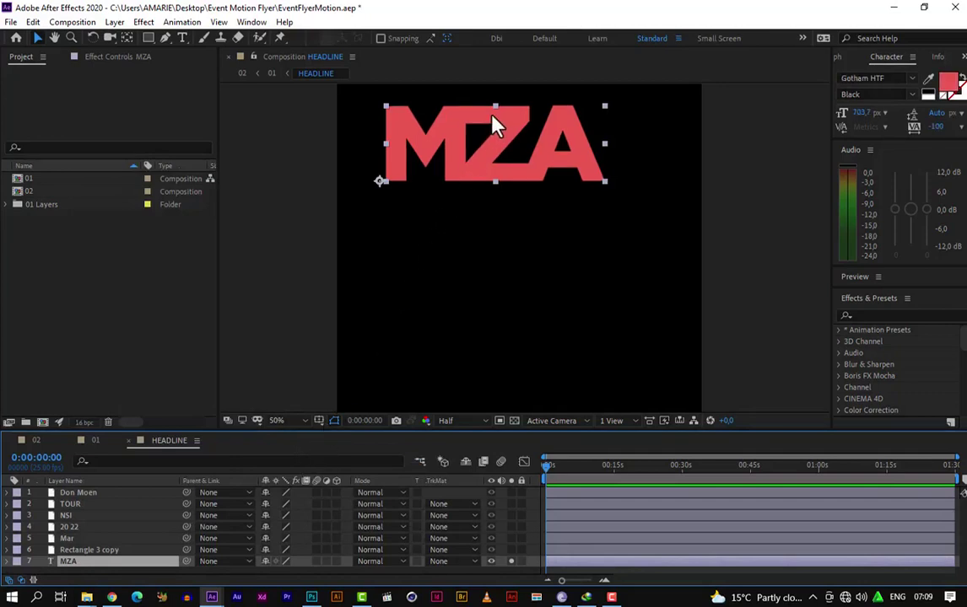
Step: Move MZA's anchor point to the top centre of the word at 25% zoom
key(comma)
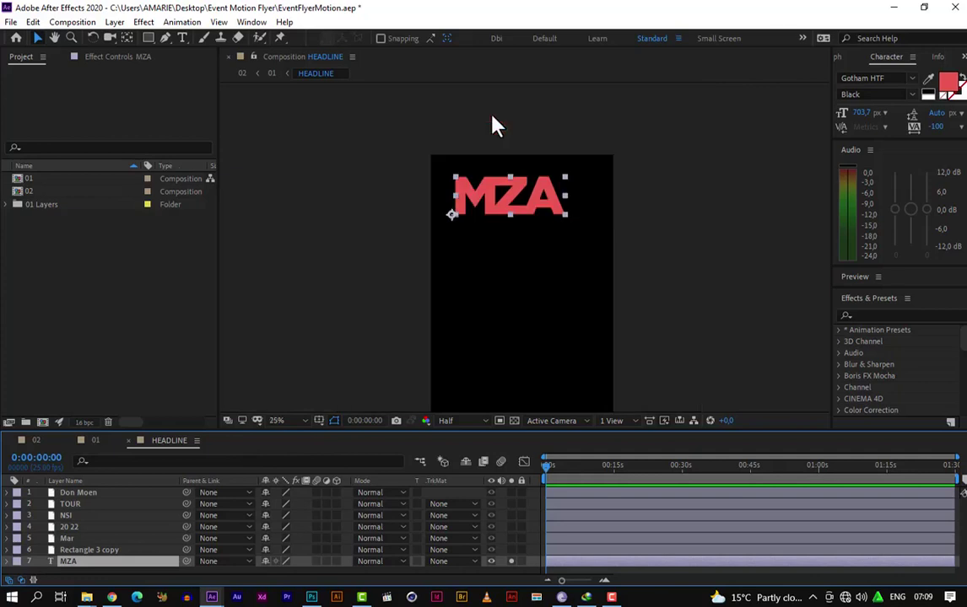
click(127, 39)
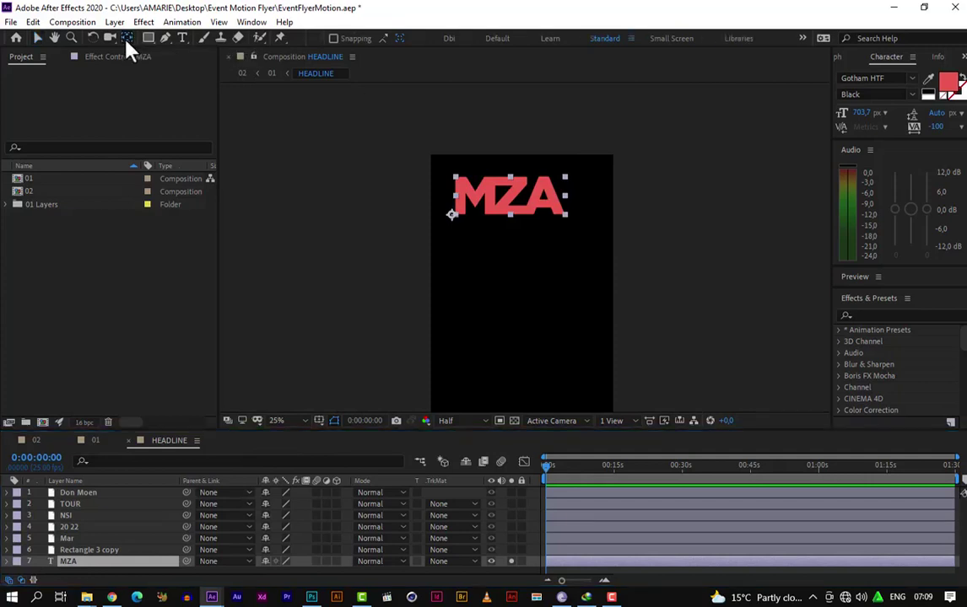
drag(453, 215, 510, 178)
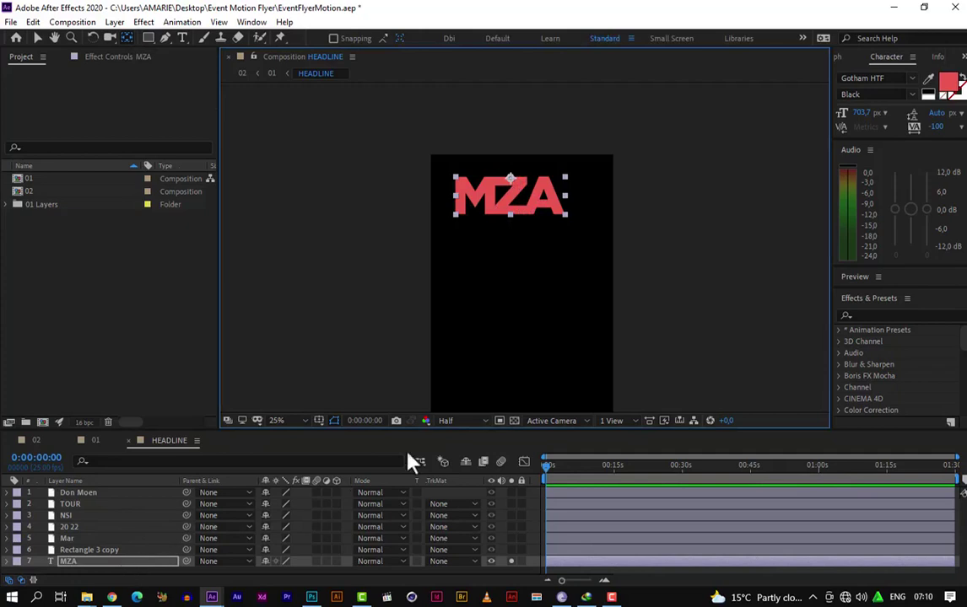
drag(464, 431, 457, 356)
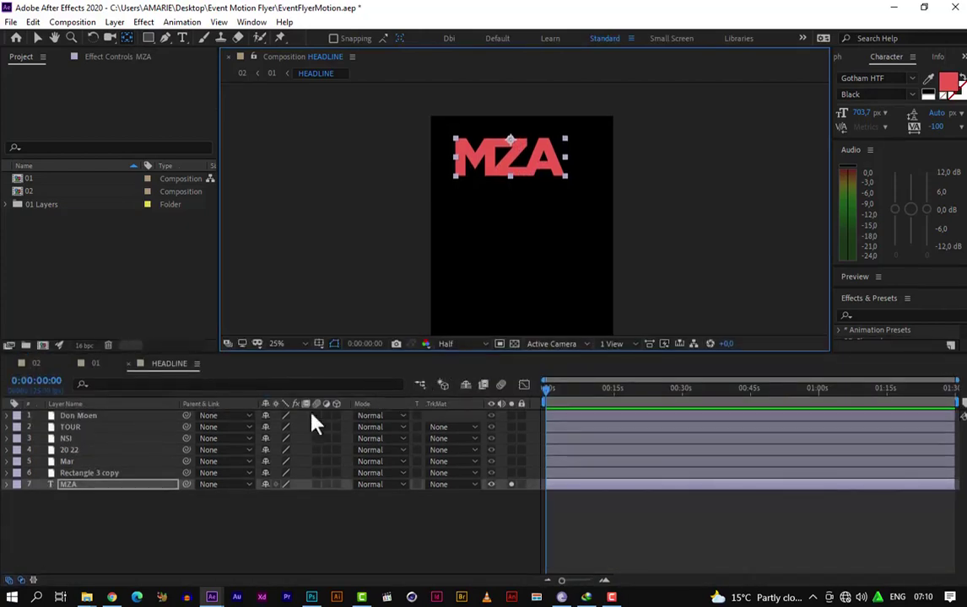
Step: Enable per-character 3D on MZA and add a Position text animator
click(124, 489)
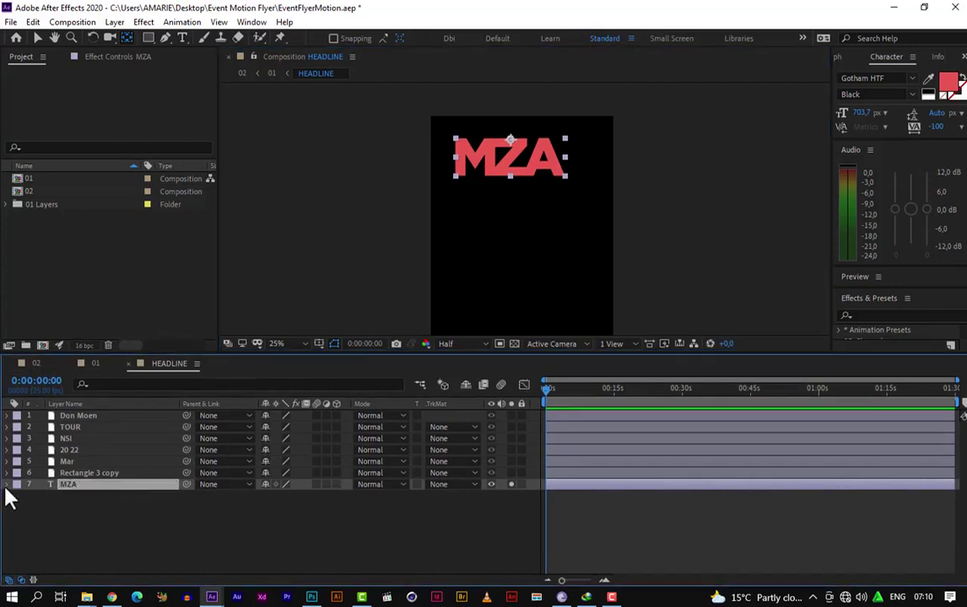
click(6, 487)
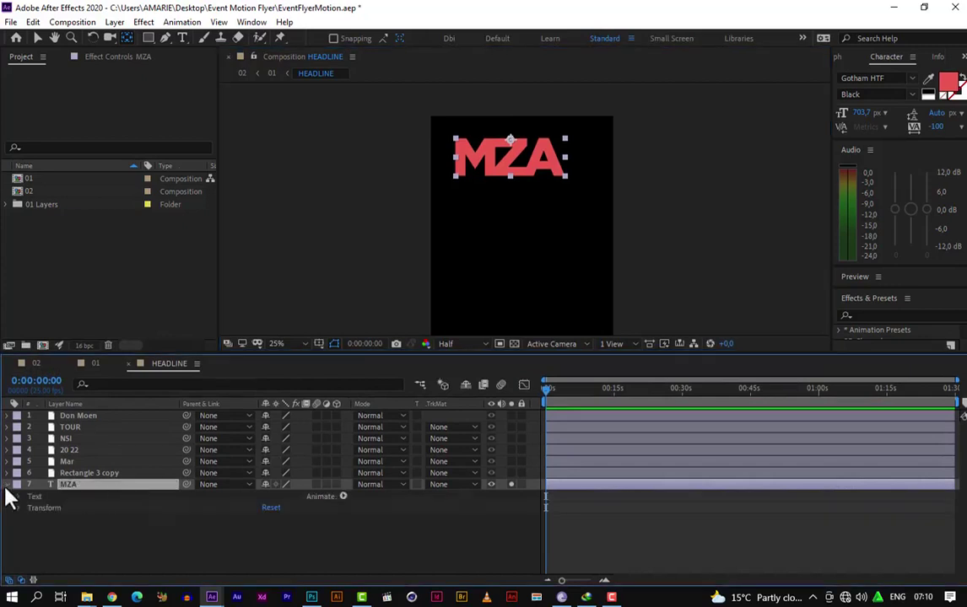
click(344, 496)
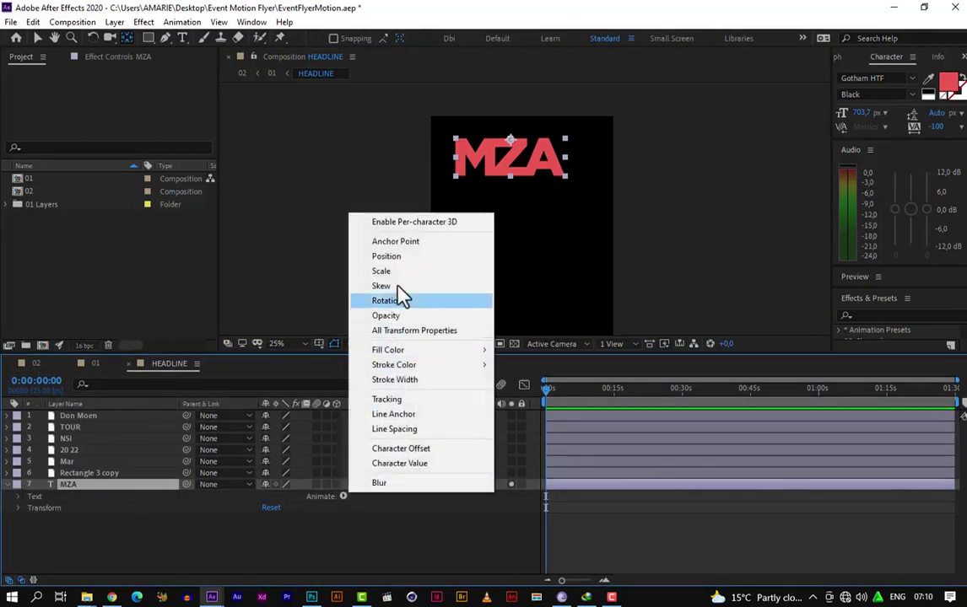
click(420, 224)
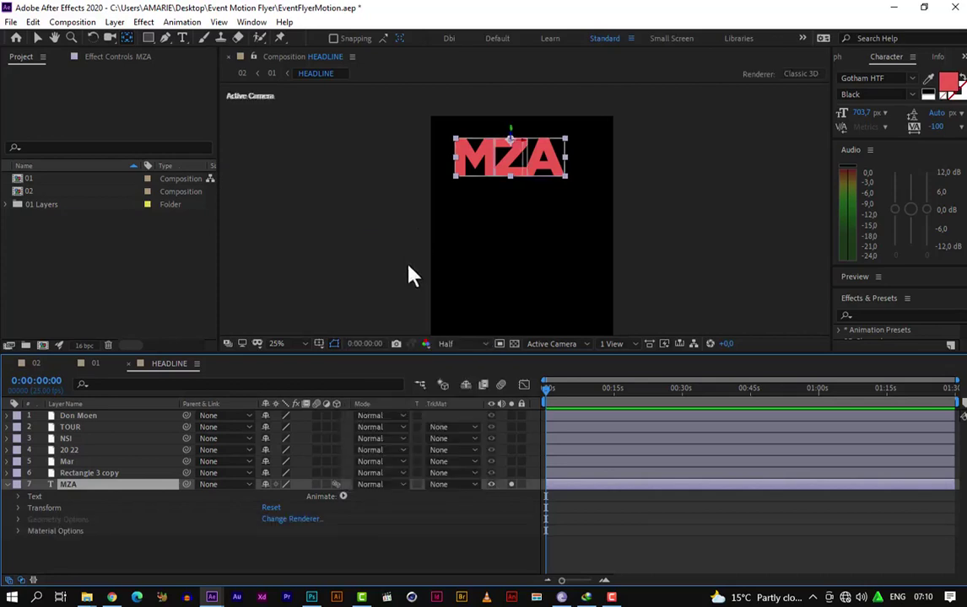
click(342, 496)
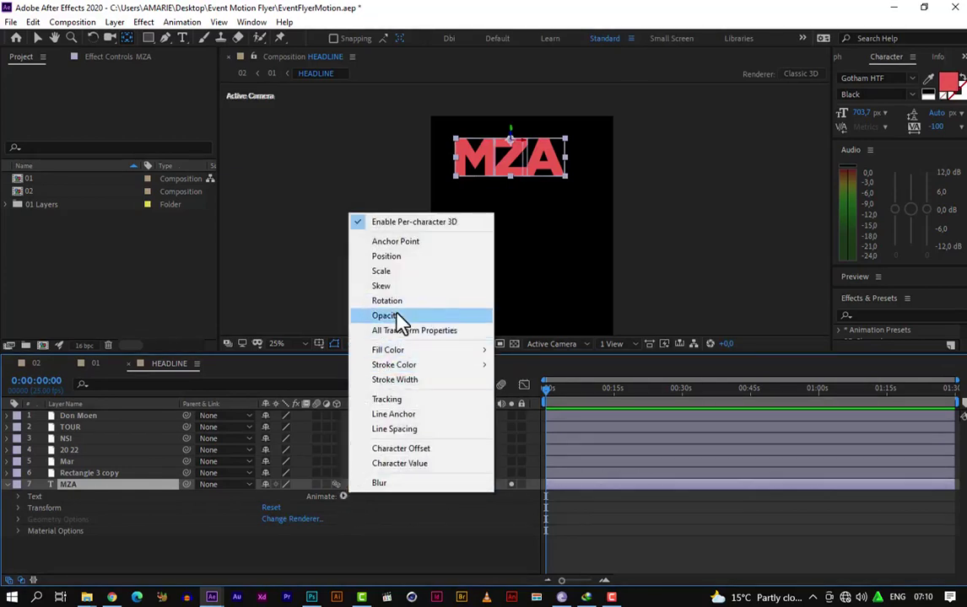
click(407, 261)
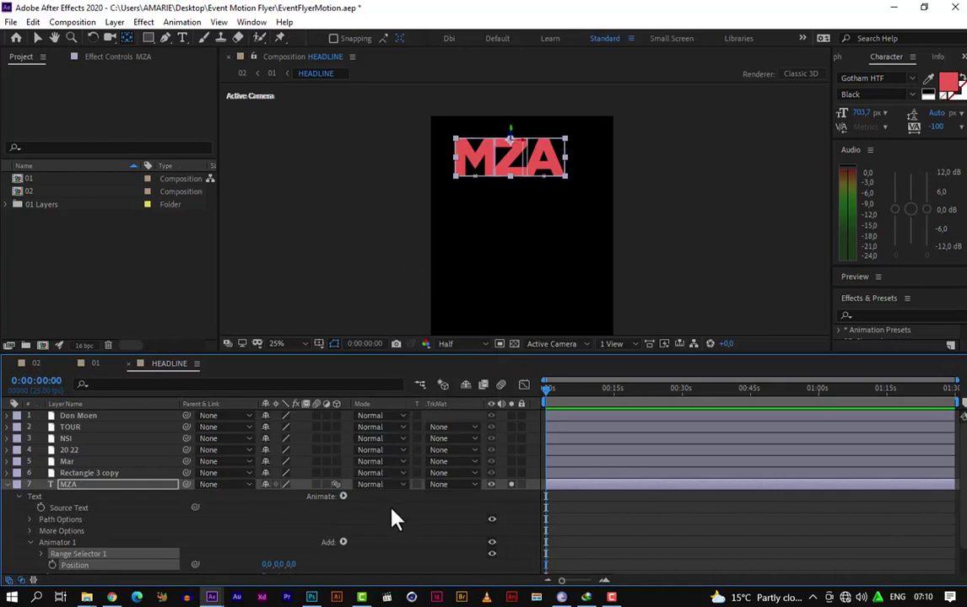
Step: Set the animator's Position depth to -2494, pushing the MZA letters out of frame
scroll(395, 518, down, 1)
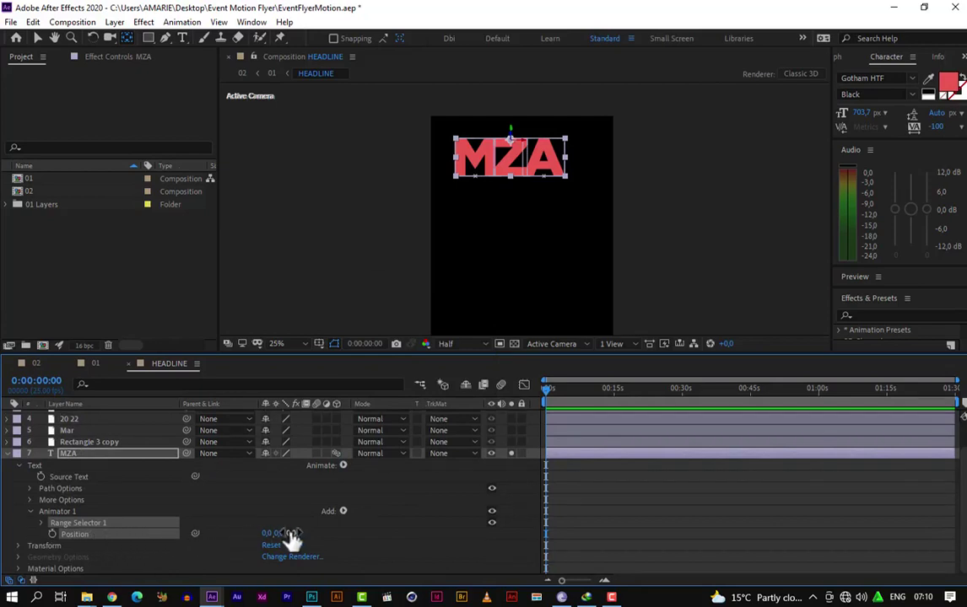
drag(291, 536, 8, 488)
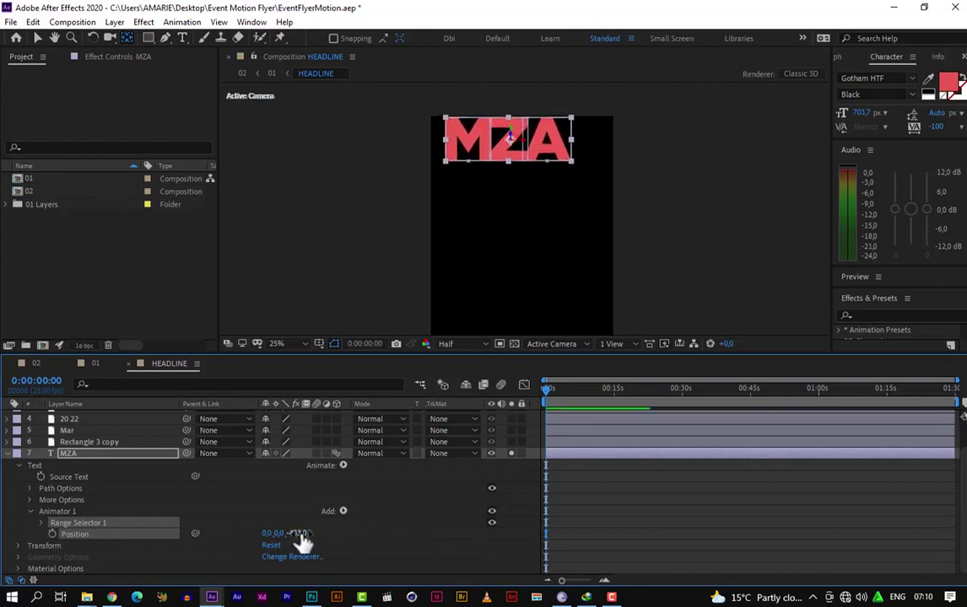
drag(302, 545, 269, 547)
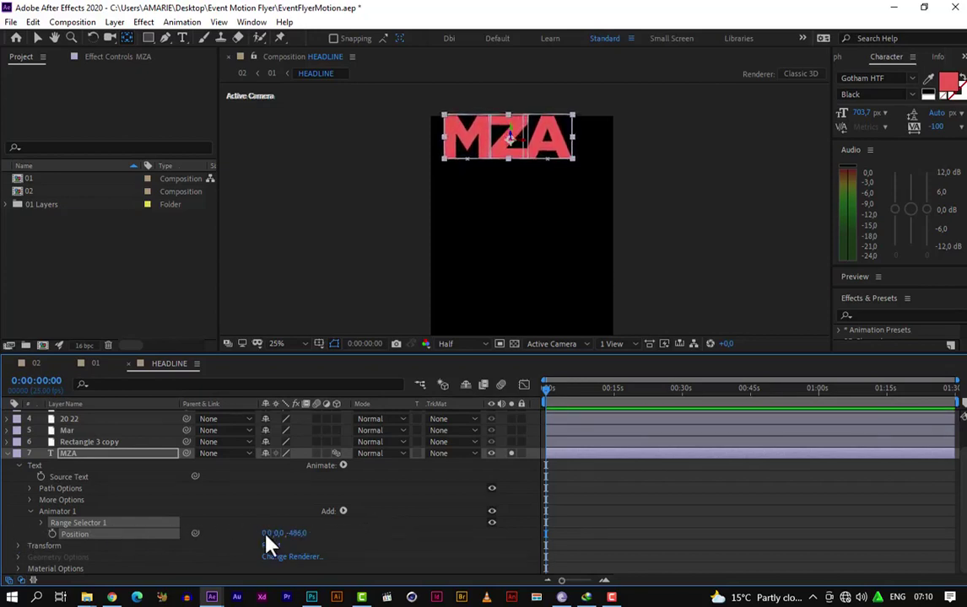
click(299, 534)
click(299, 530)
text(0)
click(337, 540)
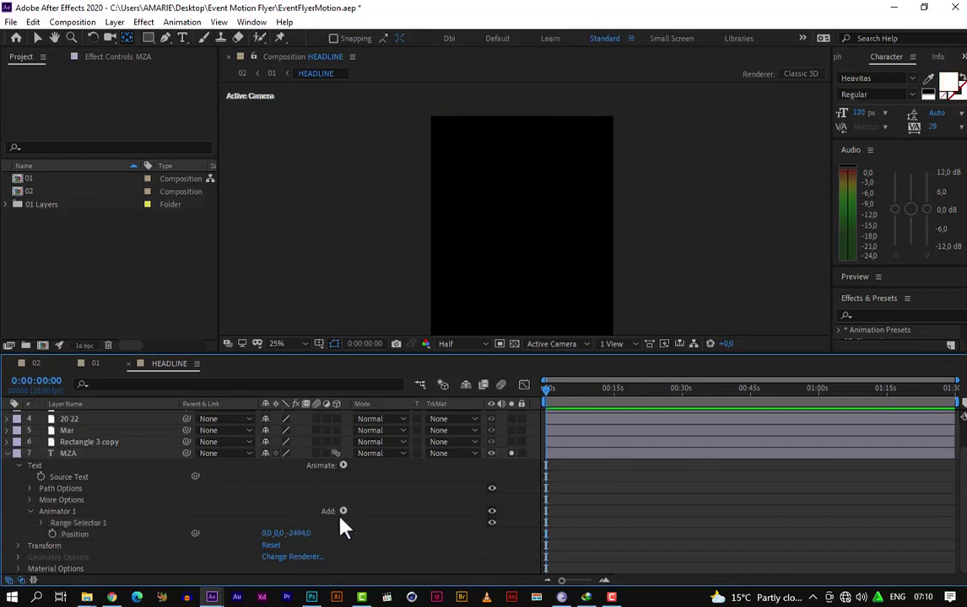
click(342, 511)
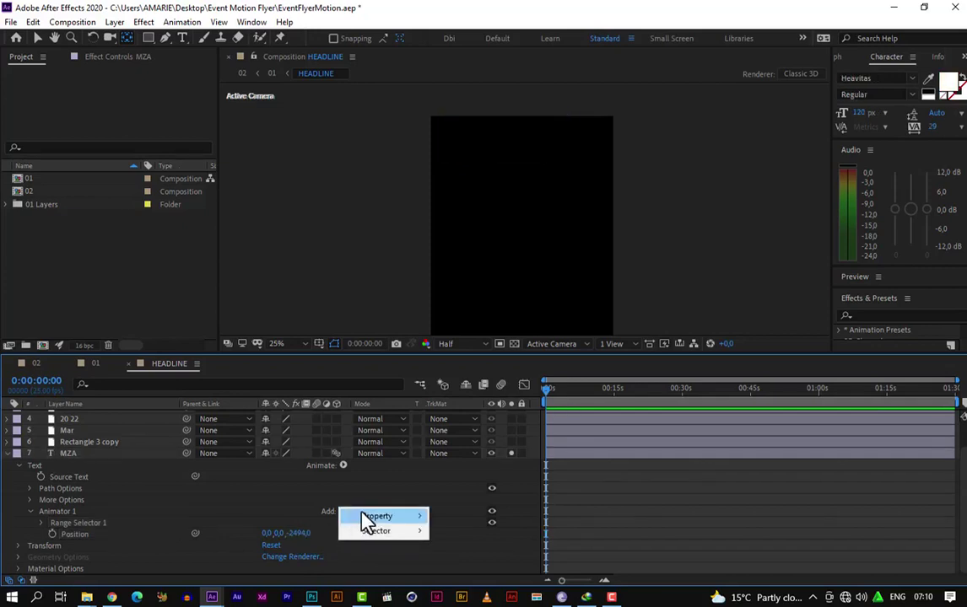
mouse_move(363, 518)
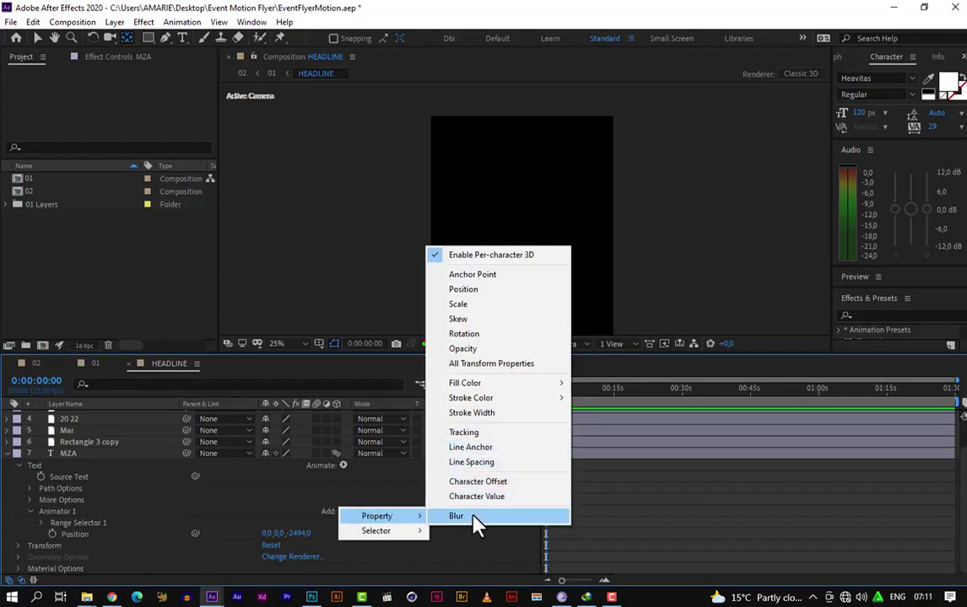
Step: Add Blur and Opacity to MZA's Animator 1, entering Blur 25 and Opacity 0%
click(473, 519)
click(343, 512)
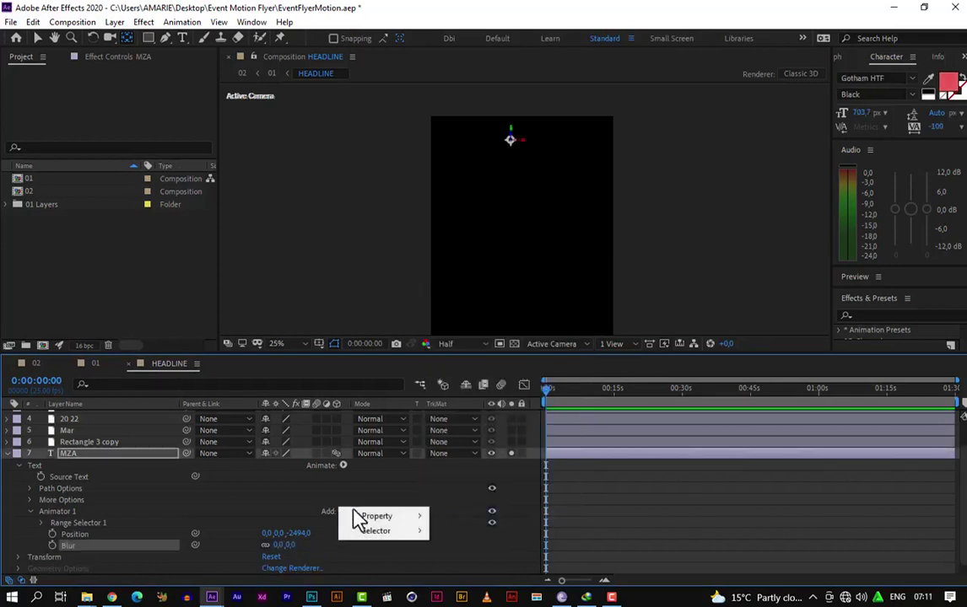
mouse_move(371, 517)
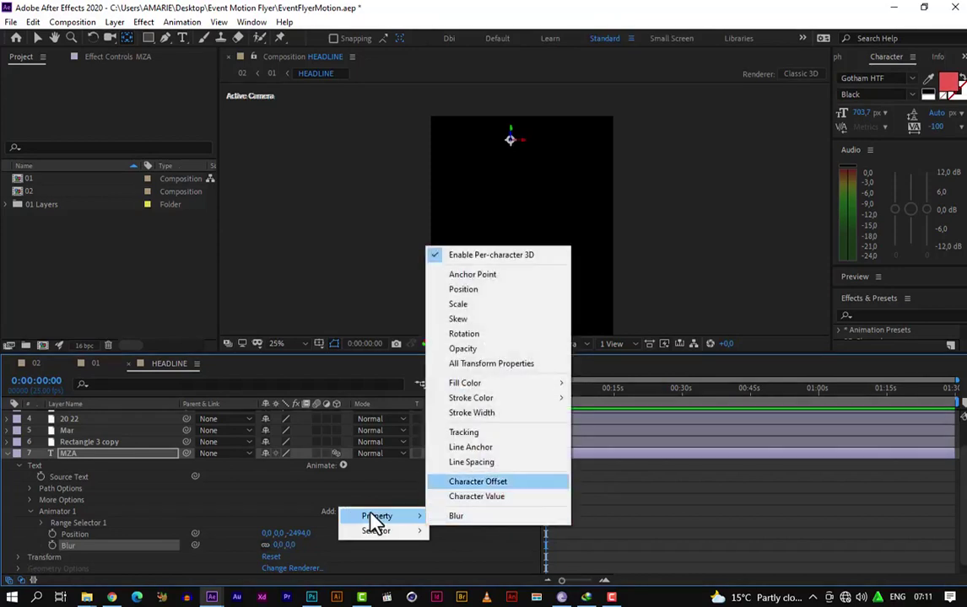
click(480, 353)
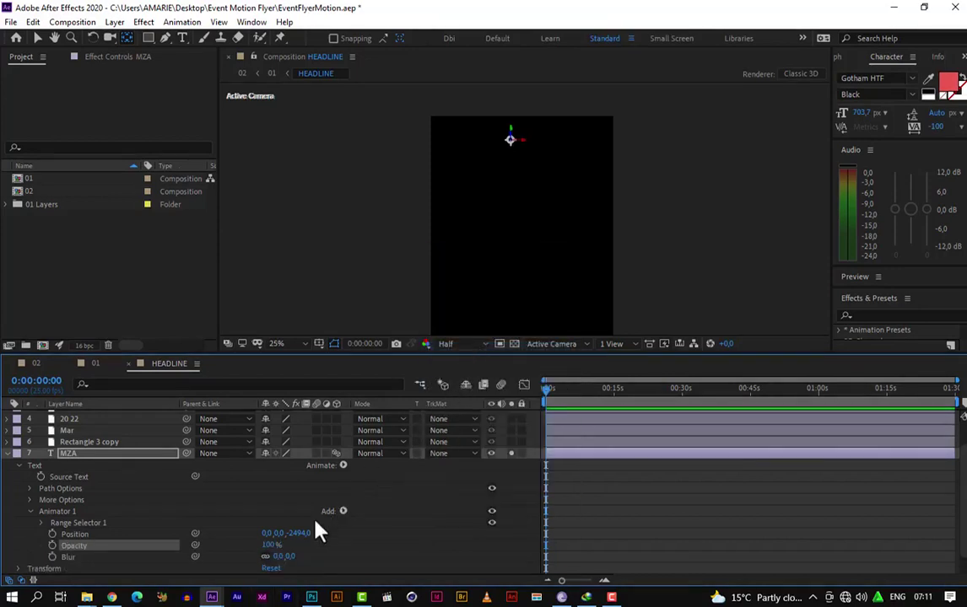
click(276, 557)
text(25)
key(Return)
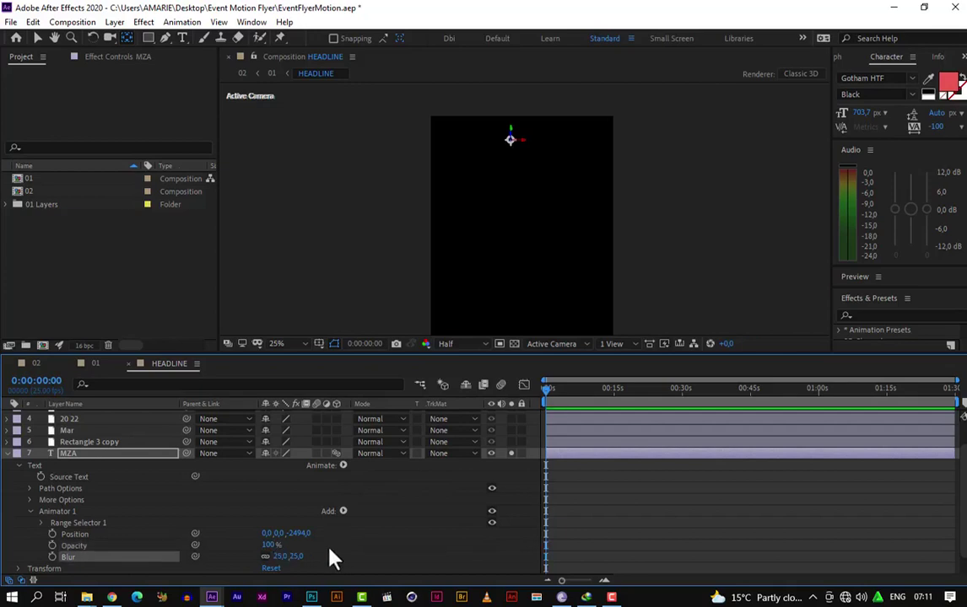
click(270, 546)
text(0)
click(352, 562)
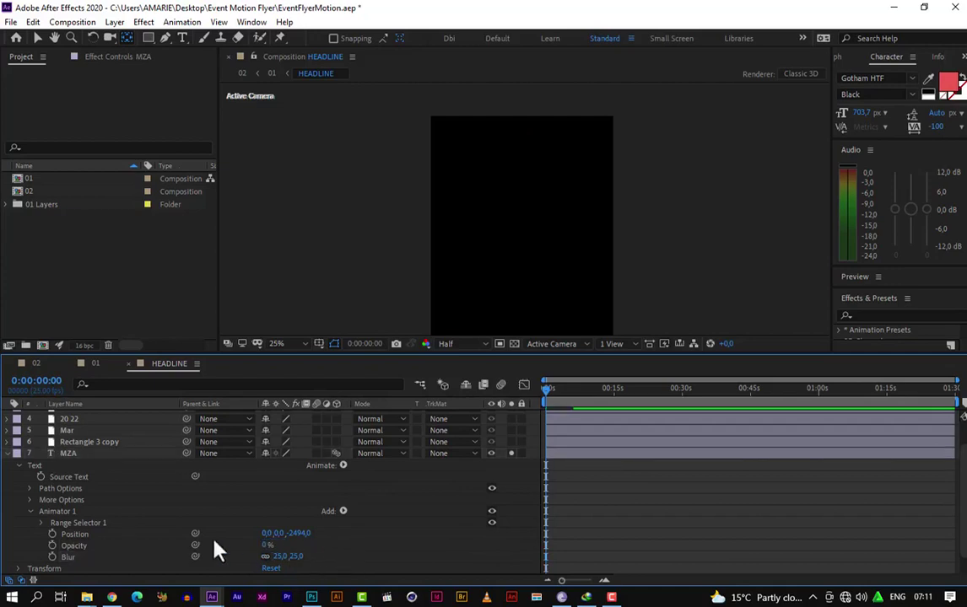
Step: Set a first Offset keyframe on MZA's Range Selector 1 at 0:00:00:00
click(40, 524)
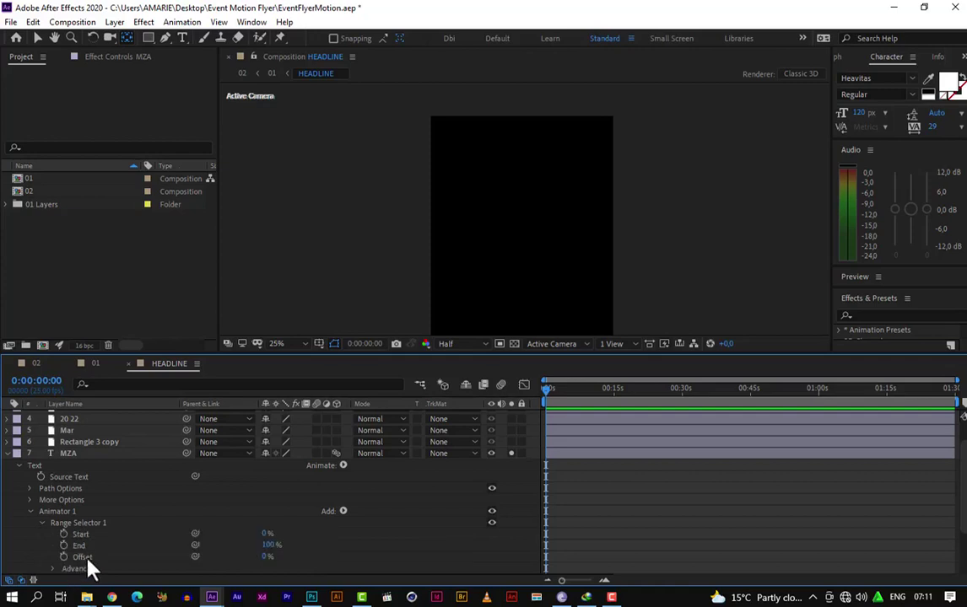
click(64, 558)
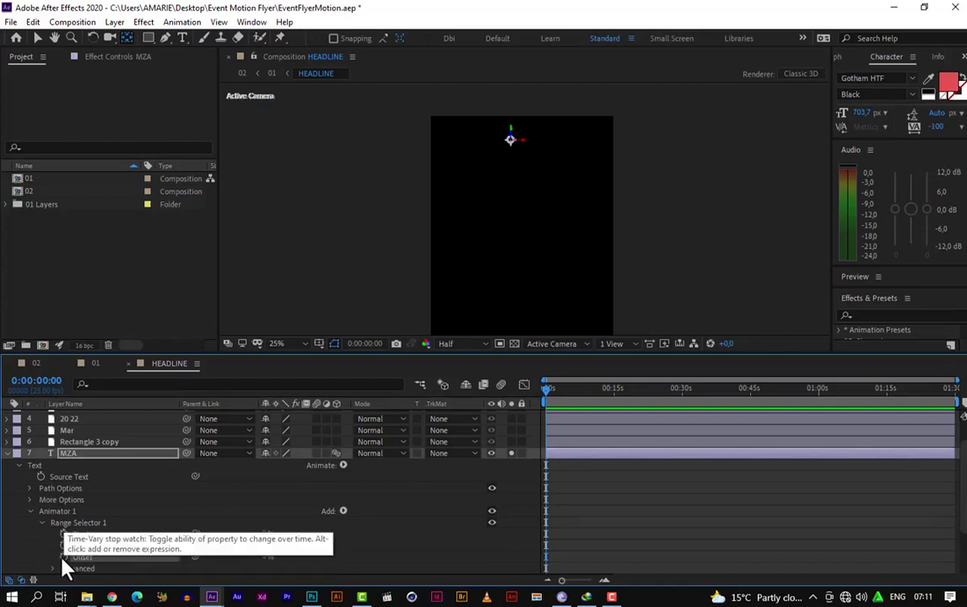
click(63, 558)
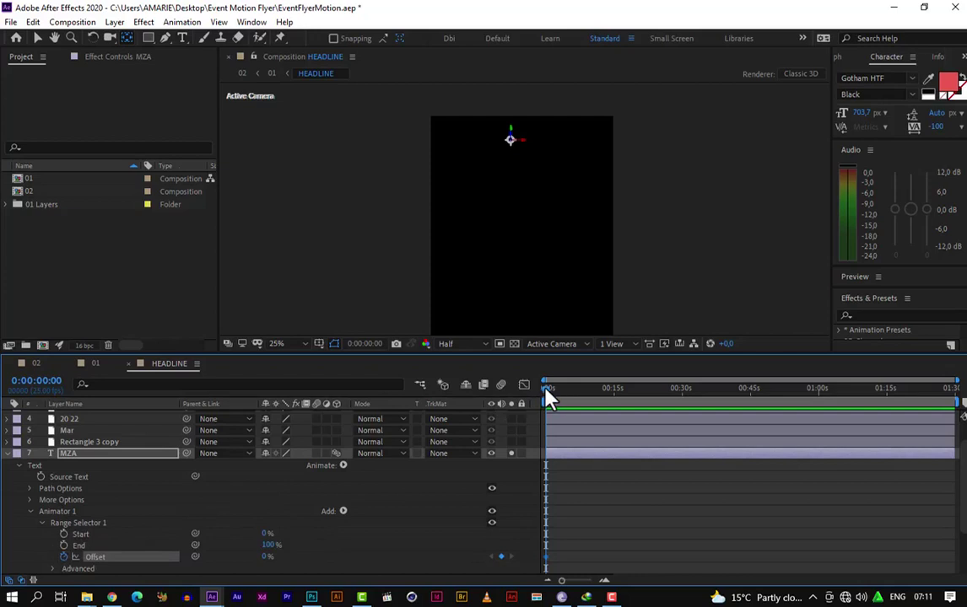
Step: Zoom the timeline ruler in and return the playhead to the first frame
drag(546, 390, 581, 391)
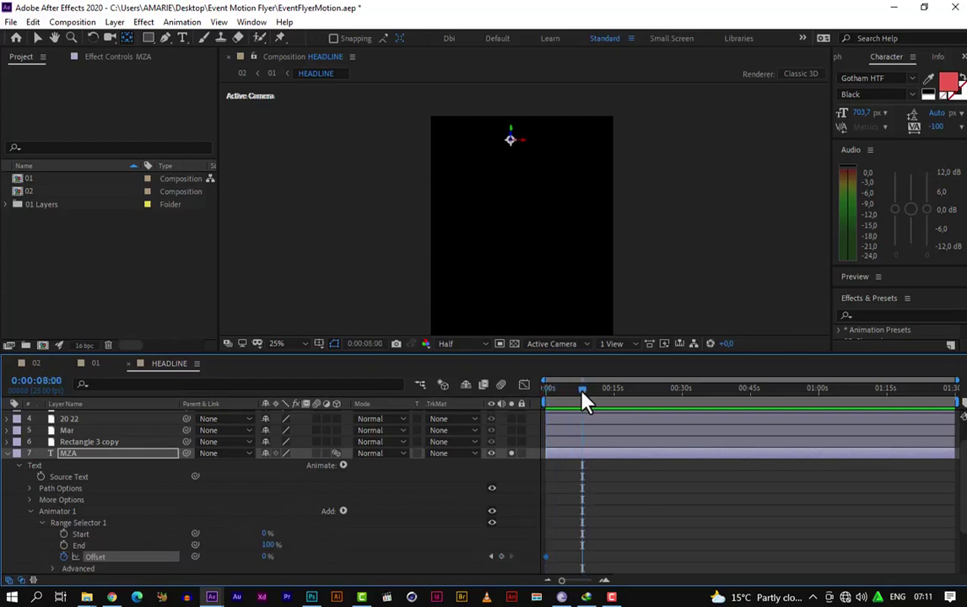
click(49, 385)
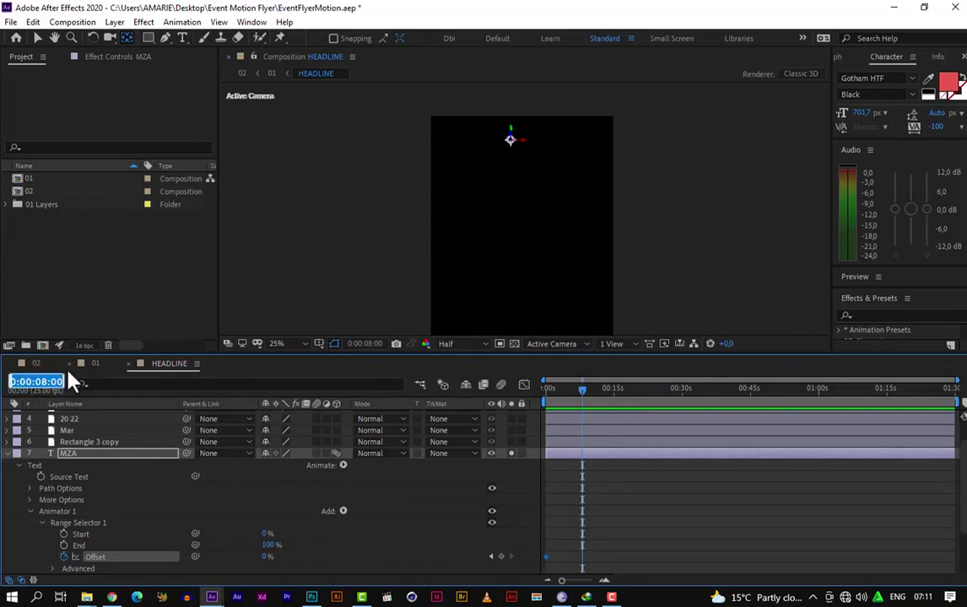
text(200)
key(Return)
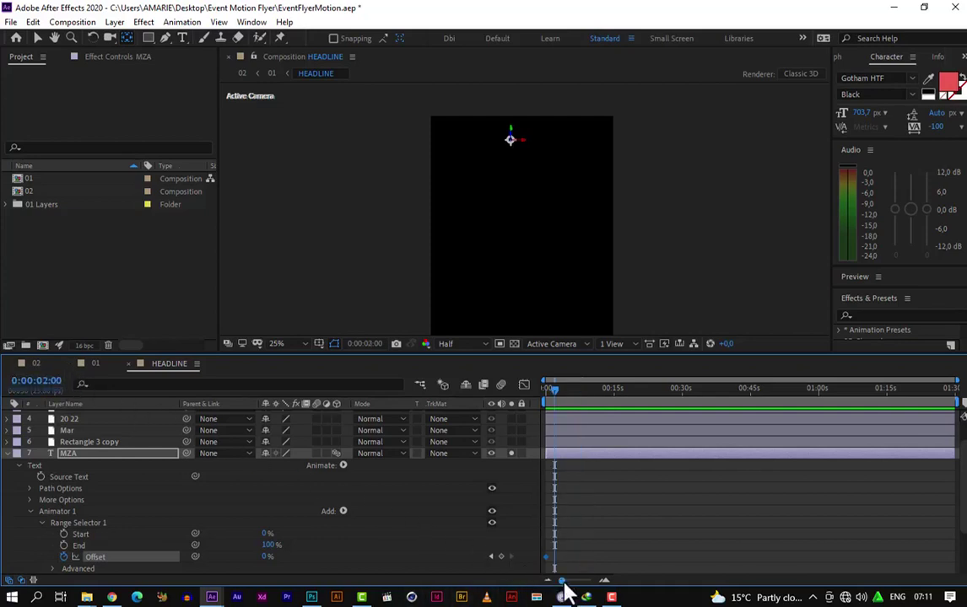
drag(563, 581, 589, 591)
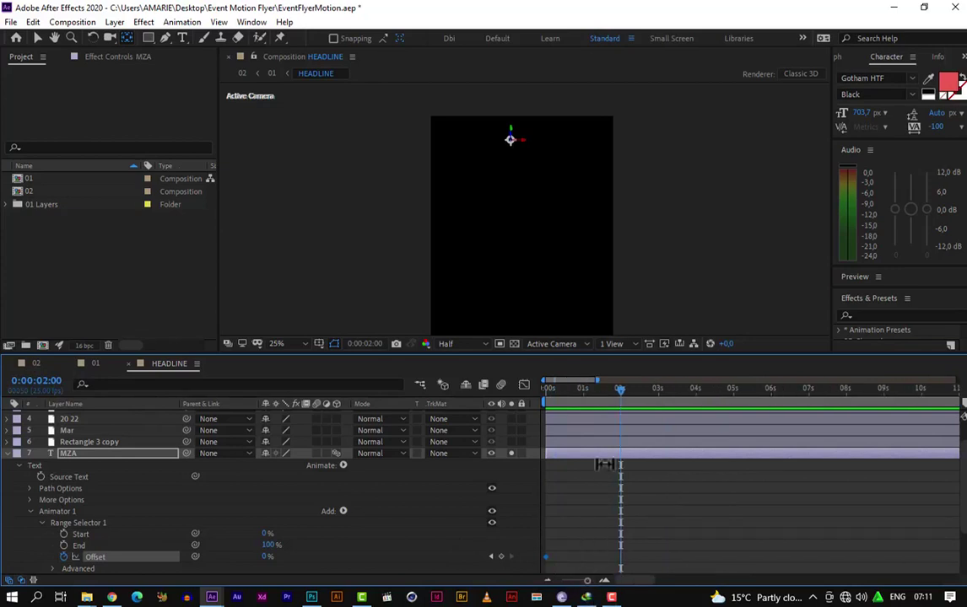
click(559, 389)
key(Home)
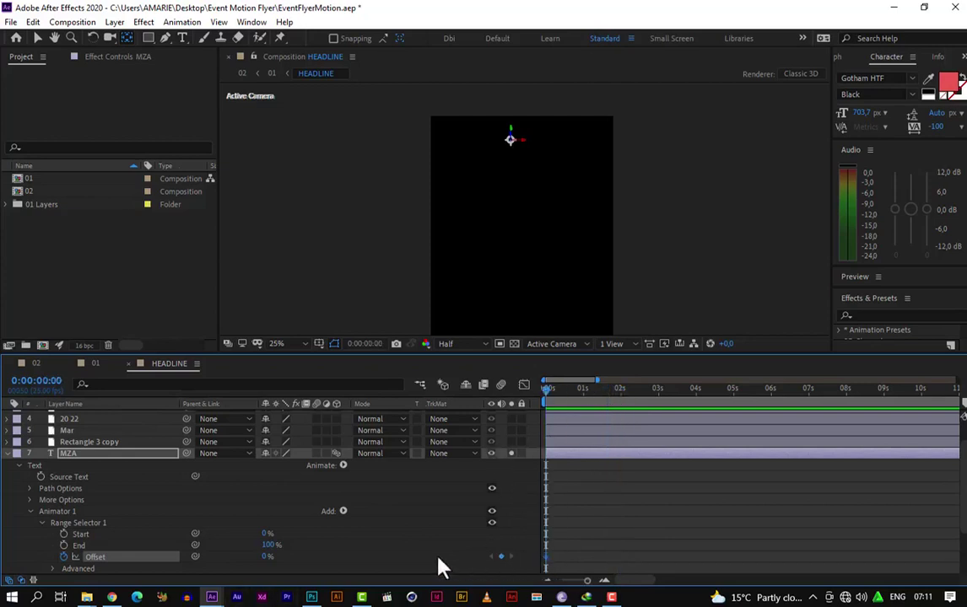
Step: Set the starting Offset to -100% and move the playhead to 2 seconds
click(267, 557)
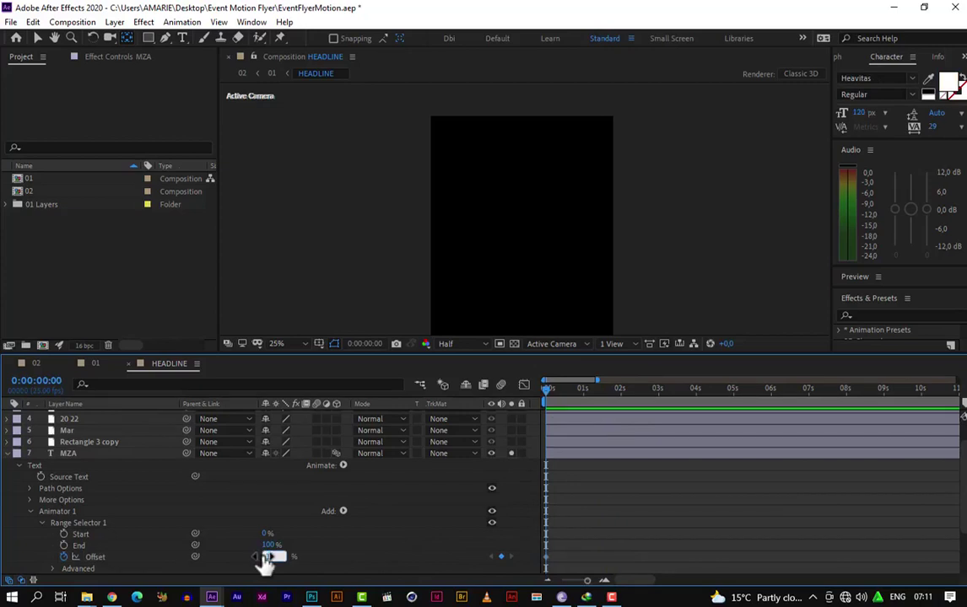
text(-100)
key(Return)
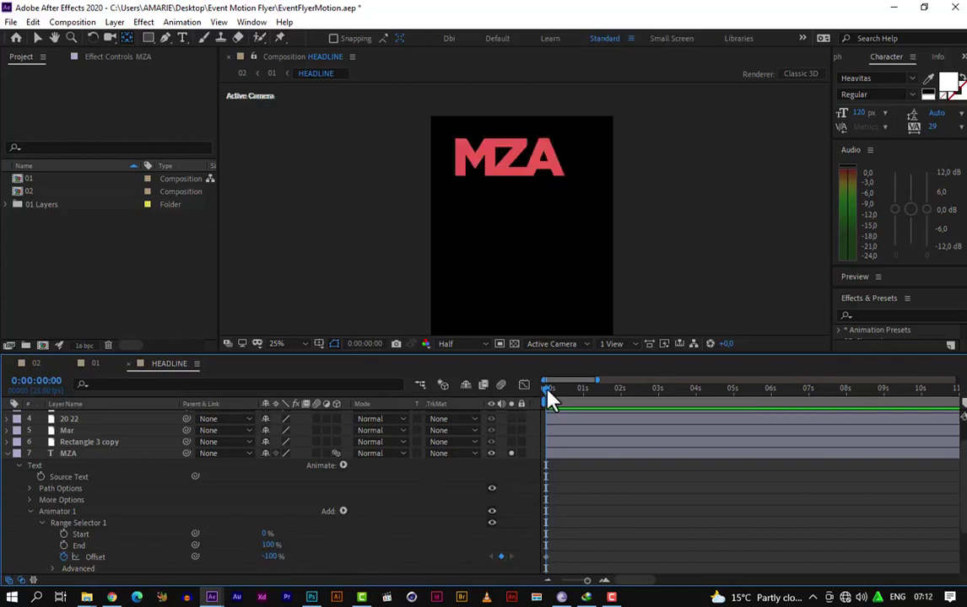
click(36, 382)
text(200)
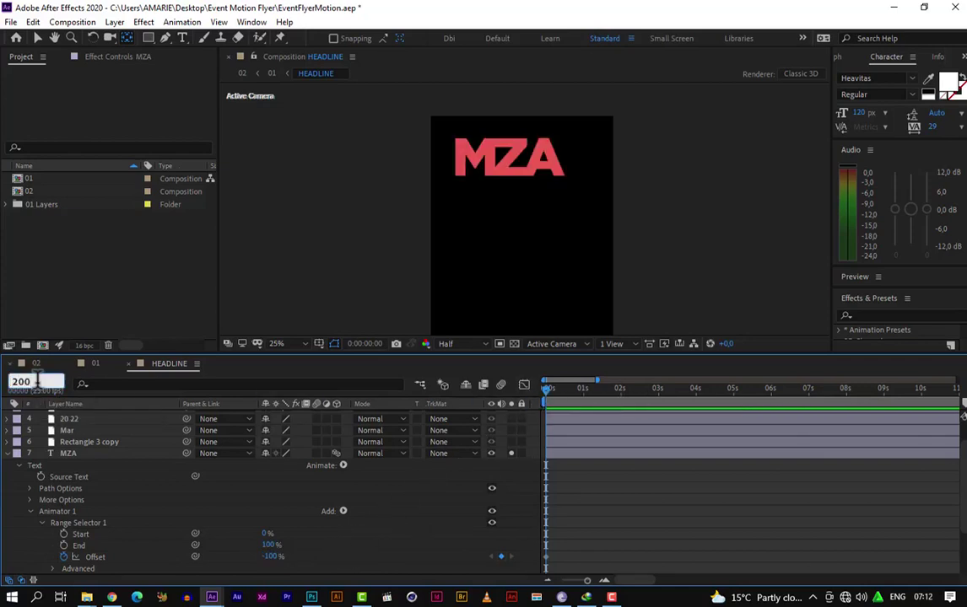
key(Return)
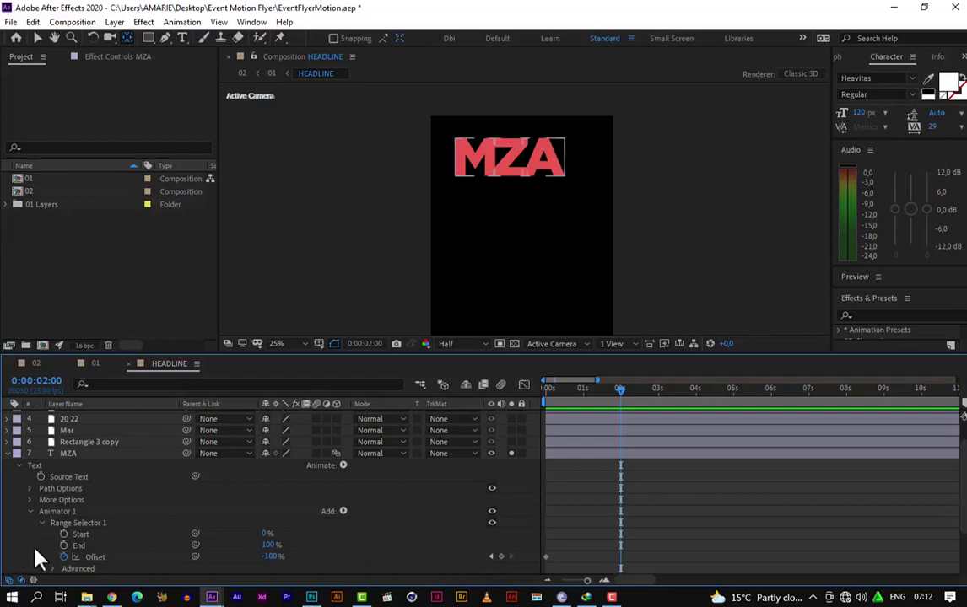
Step: Keyframe Offset at 100% at 2 seconds and select both MZA Offset keyframes
click(502, 558)
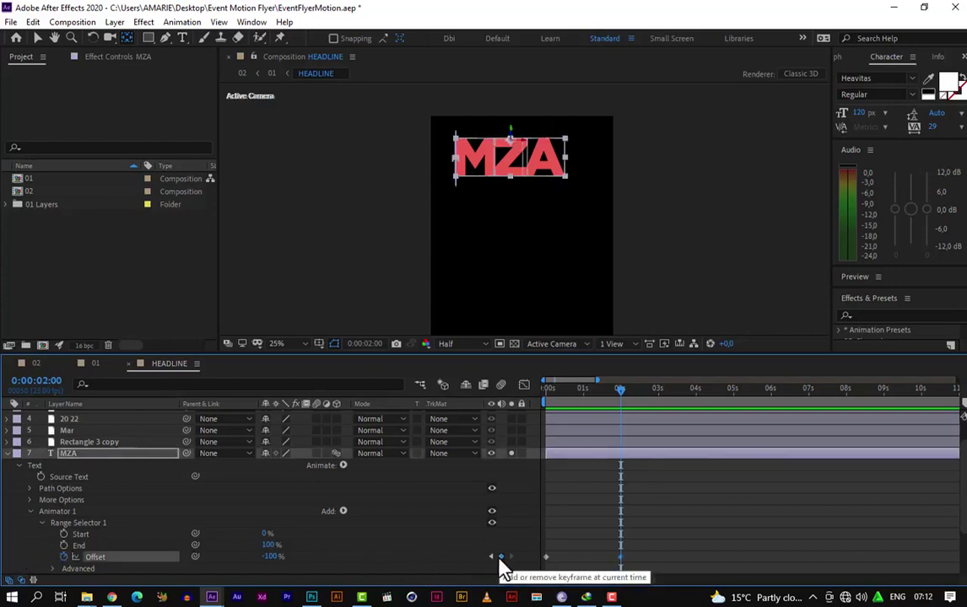
click(272, 557)
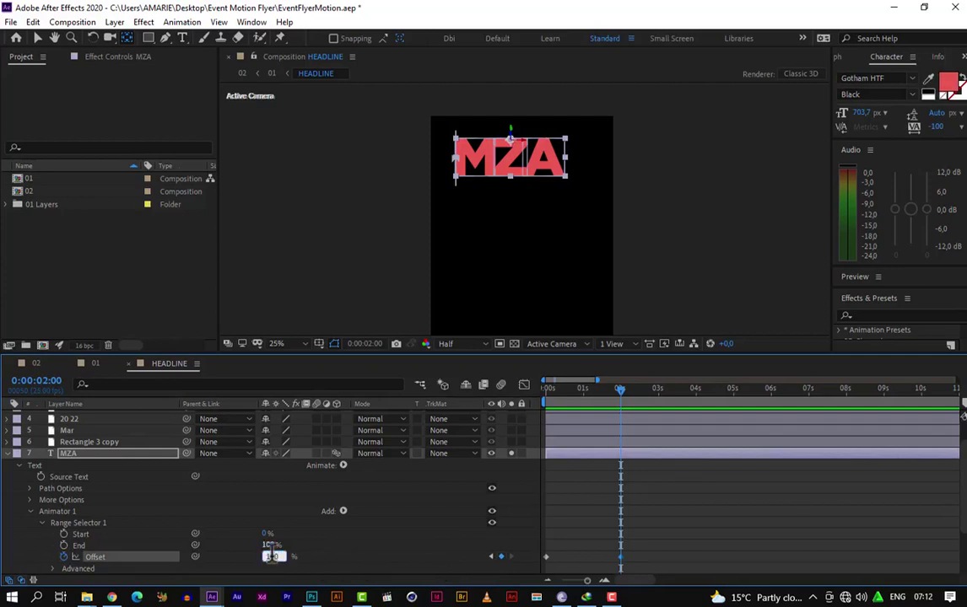
text(100)
key(Return)
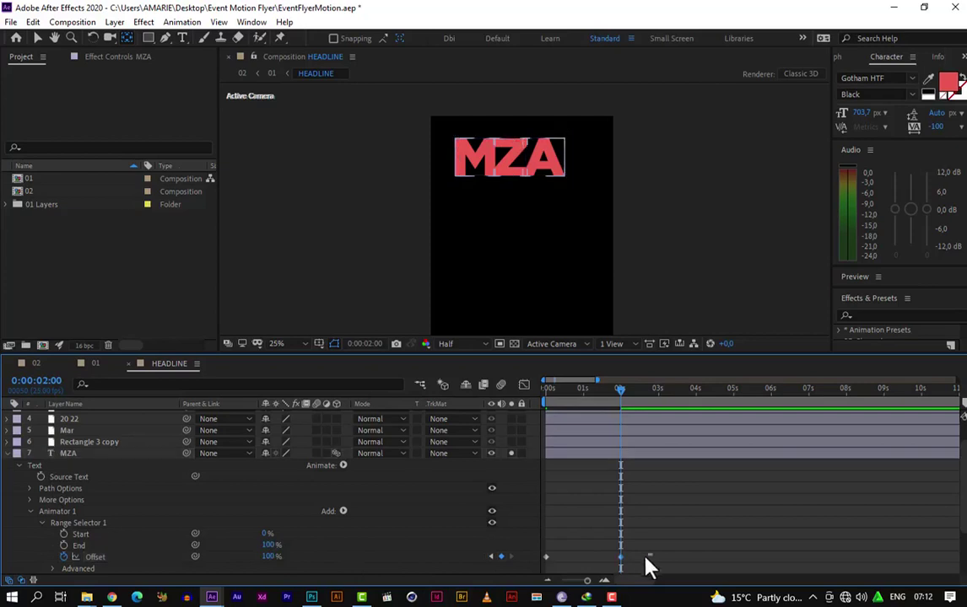
drag(648, 558, 530, 566)
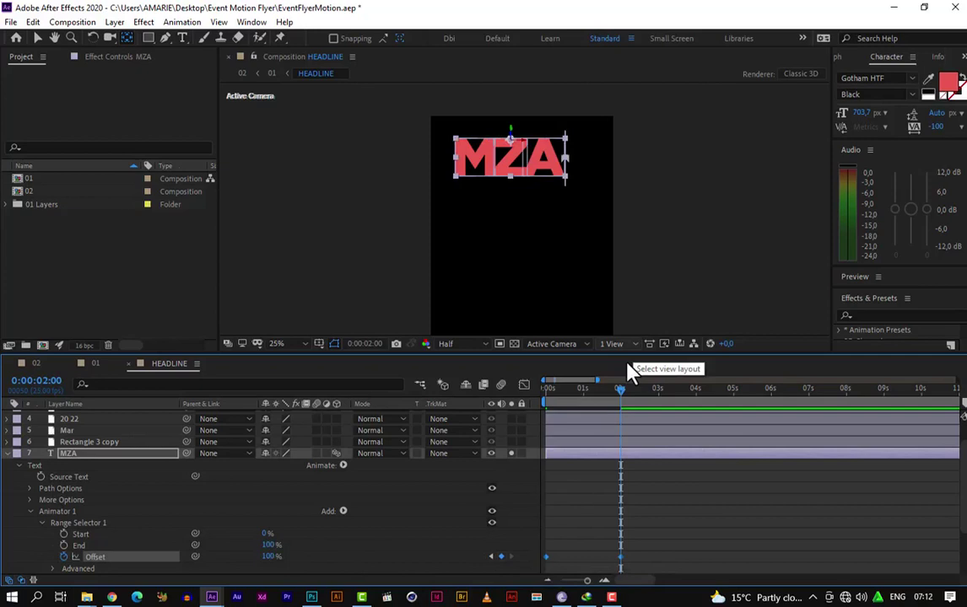
click(646, 563)
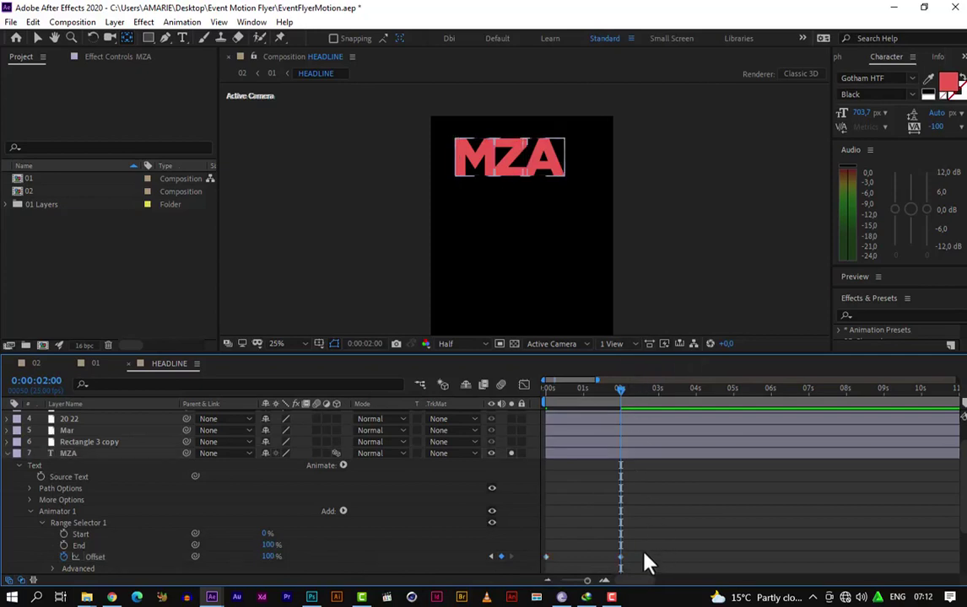
drag(646, 562, 525, 567)
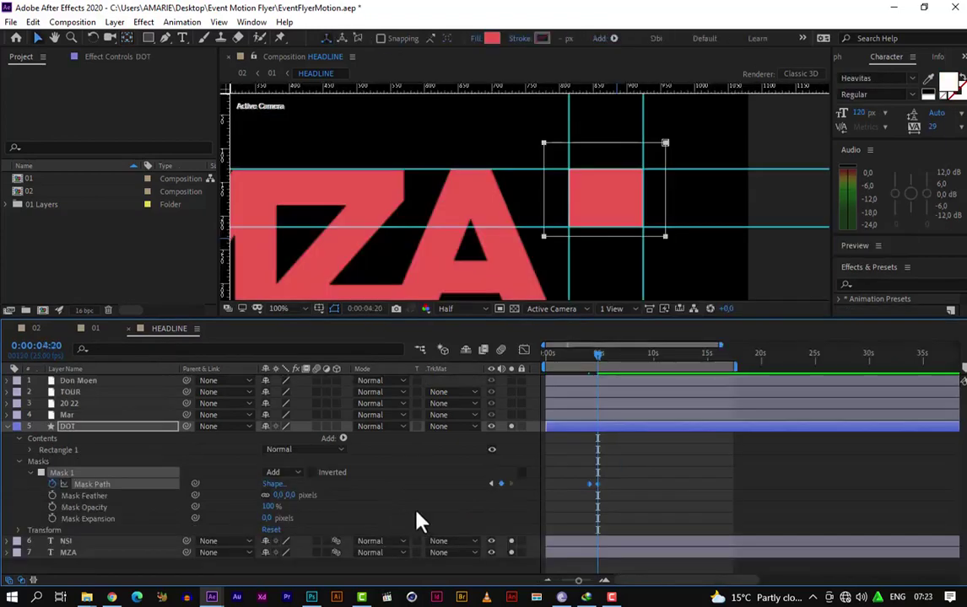
Step: Apply Keyframe Assistant > Easy Ease to the DOT layer's Mask Path keyframes
right_click(597, 486)
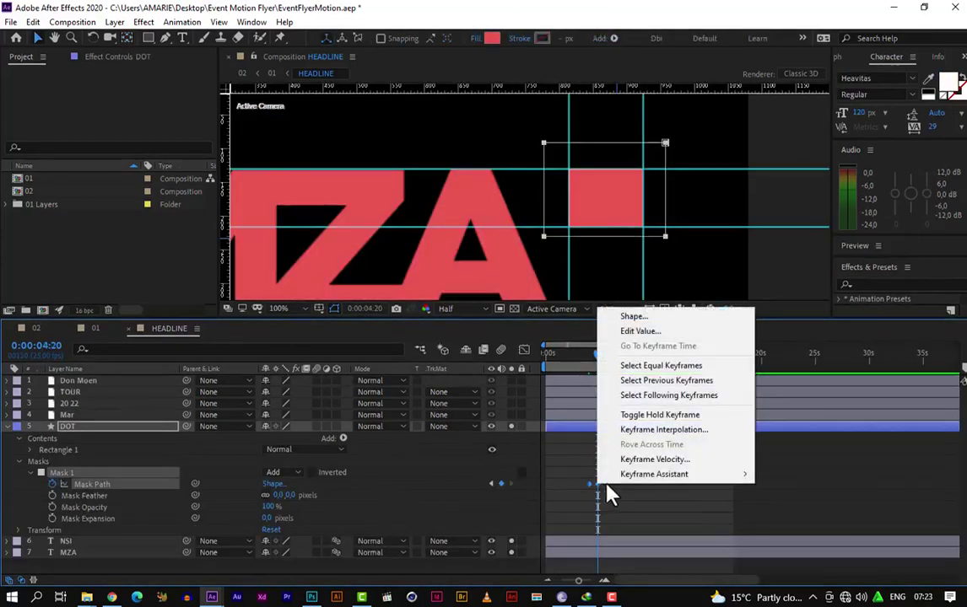
mouse_move(685, 478)
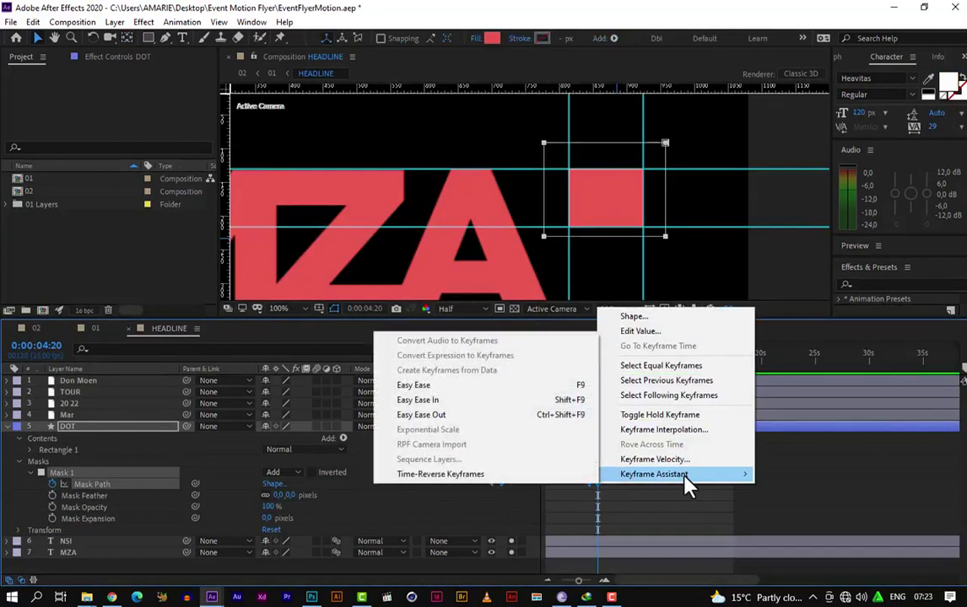
click(481, 388)
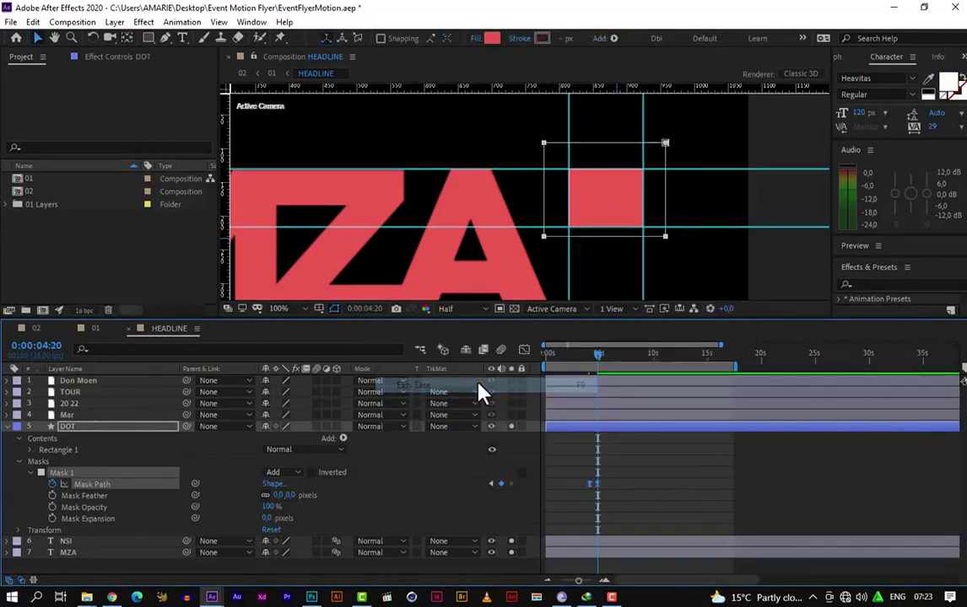
Step: End the work area near seven seconds and collapse the DOT layer's properties
drag(601, 364, 626, 368)
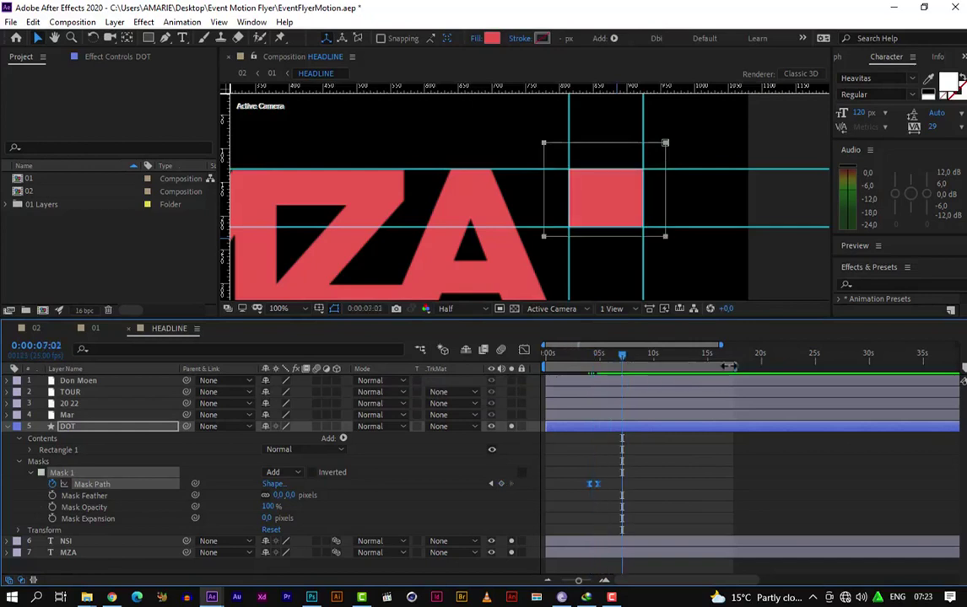
drag(739, 368, 622, 368)
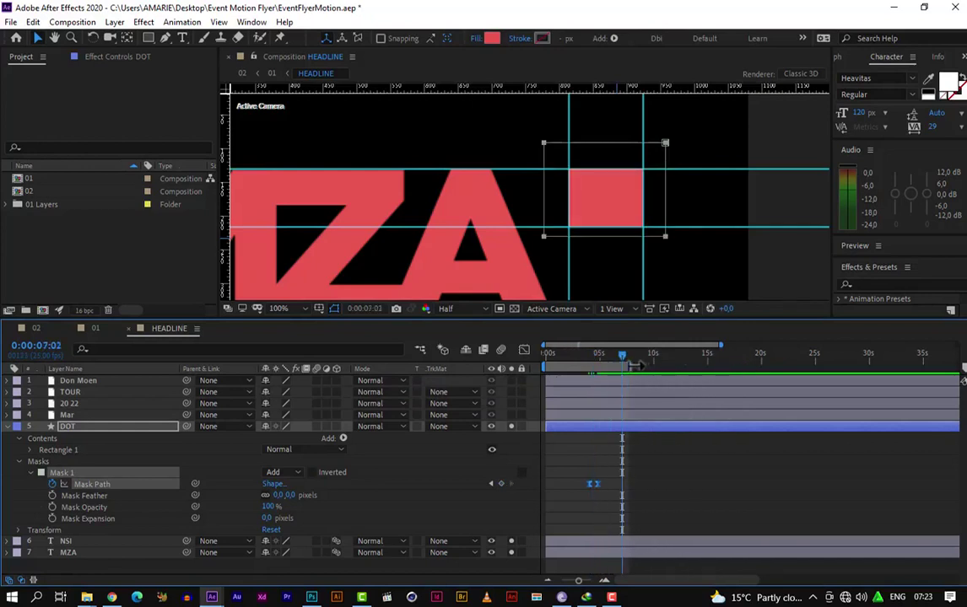
click(7, 426)
click(97, 428)
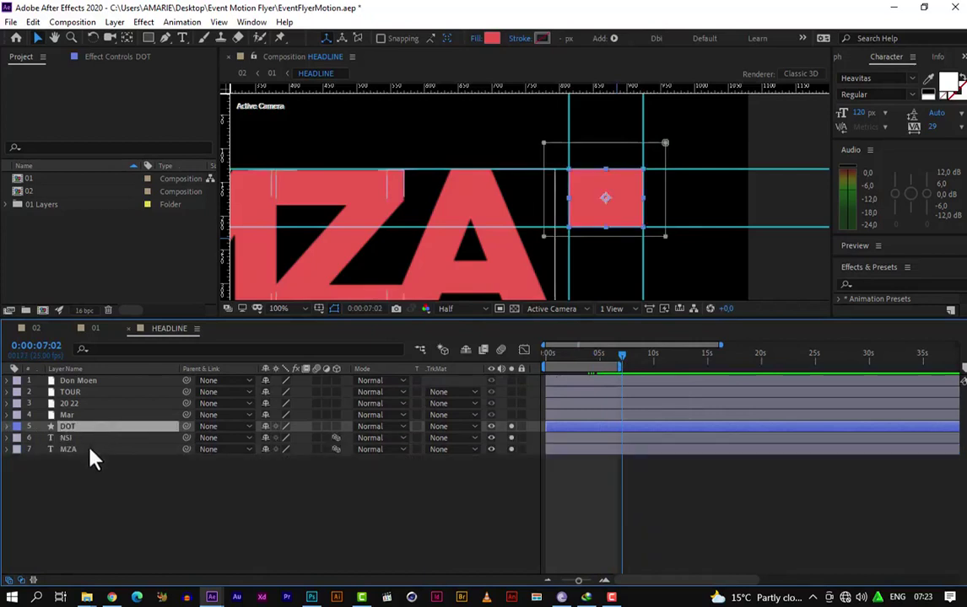
Step: Reveal DOT, NSI and MZA keyframes, zoom to 50%, and preview from 0s in a taller viewer
shift+click(89, 450)
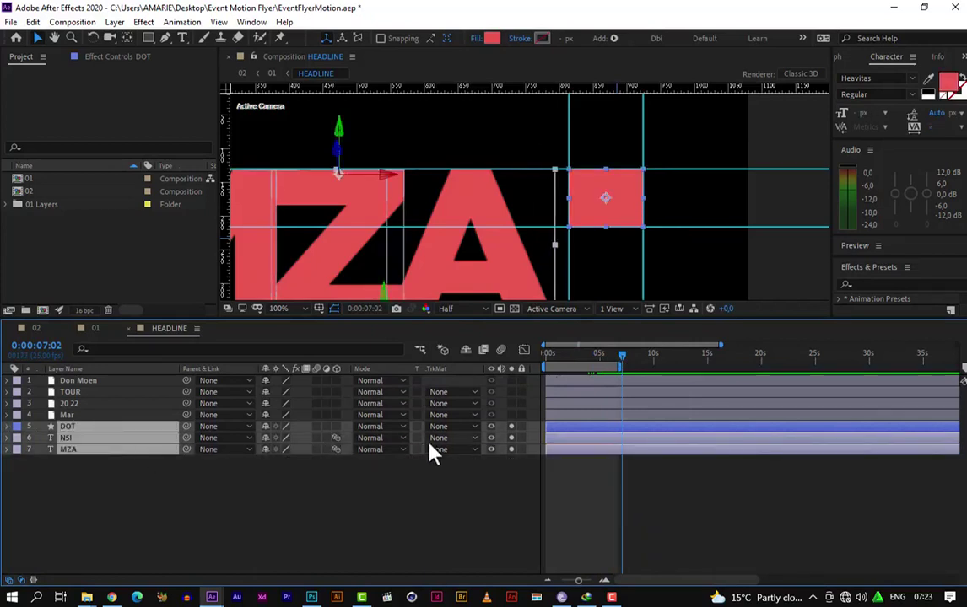
key(u)
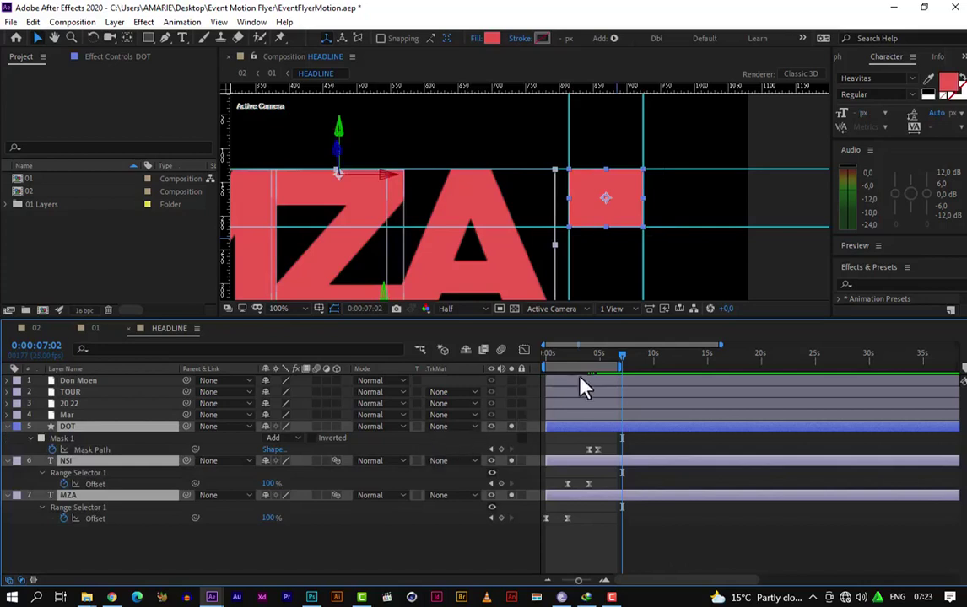
drag(613, 367, 583, 374)
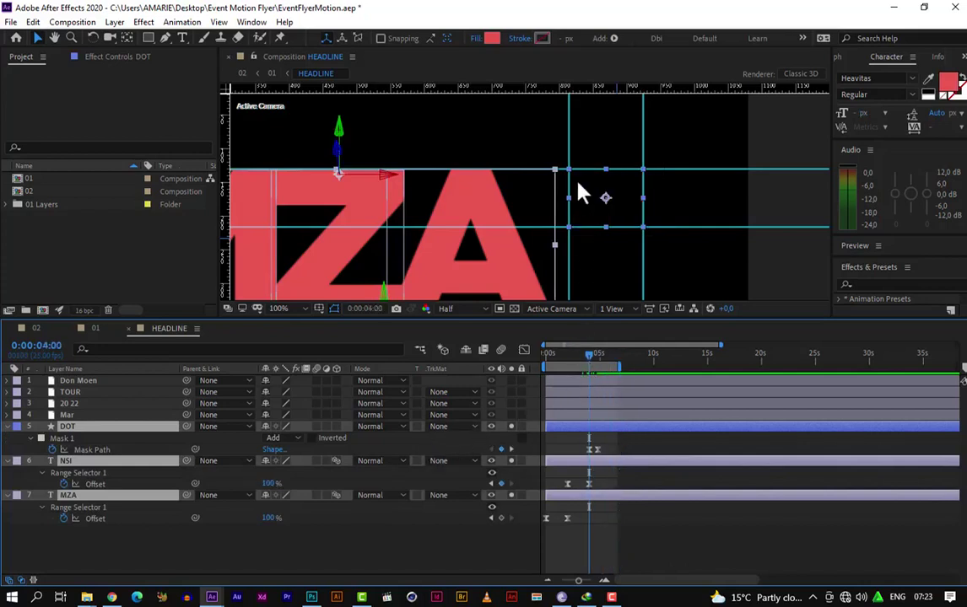
key(comma)
key(comma)
drag(593, 348, 415, 367)
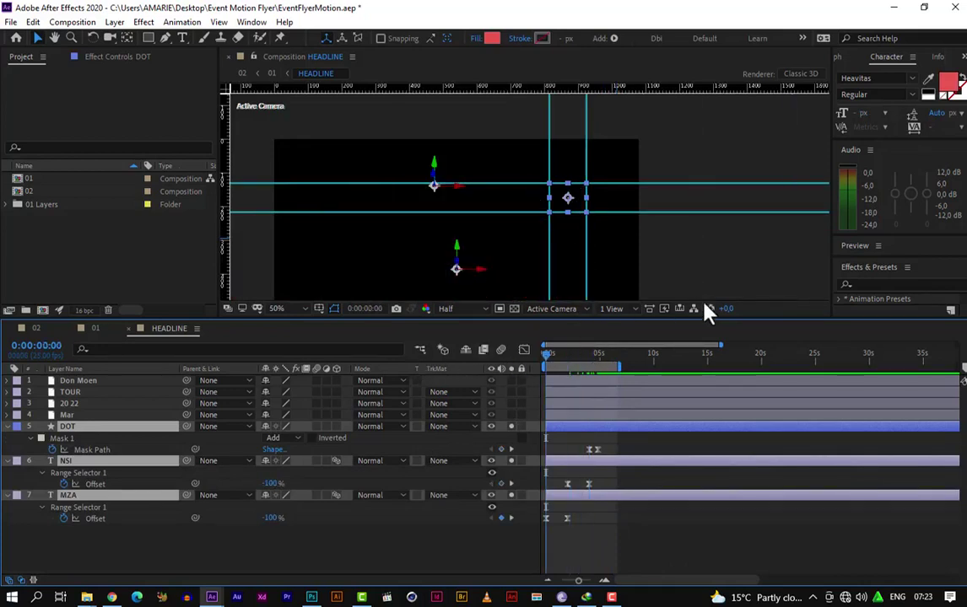
key(space)
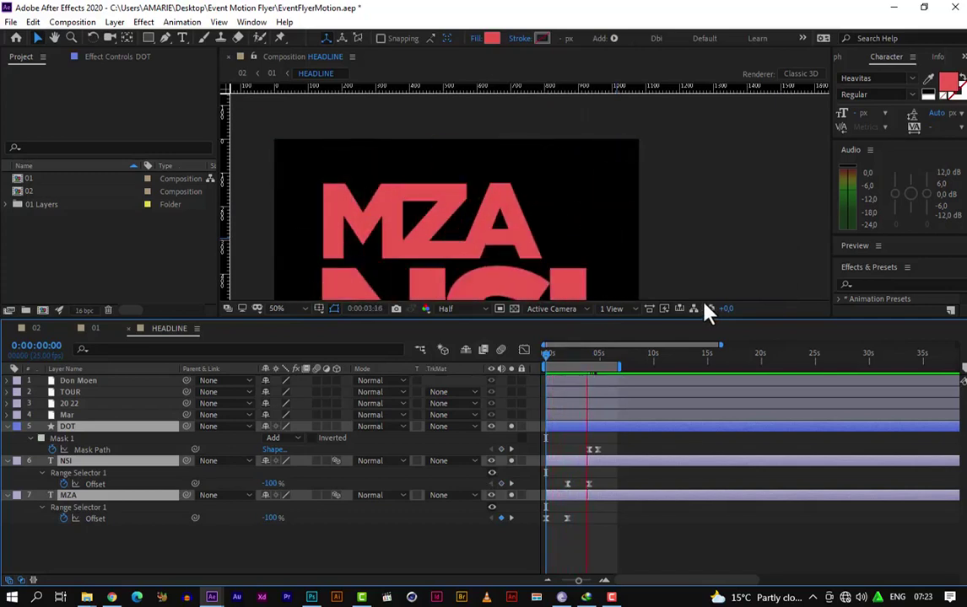
drag(542, 321, 564, 445)
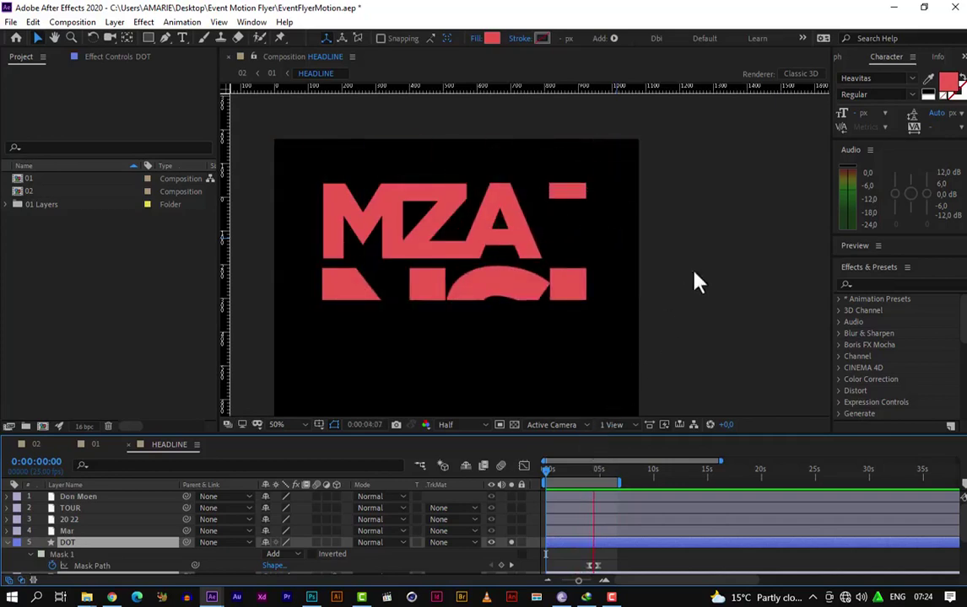
Step: Centre the composition in the viewer and replay the headline, stopping at 0:00:05:04
key(space)
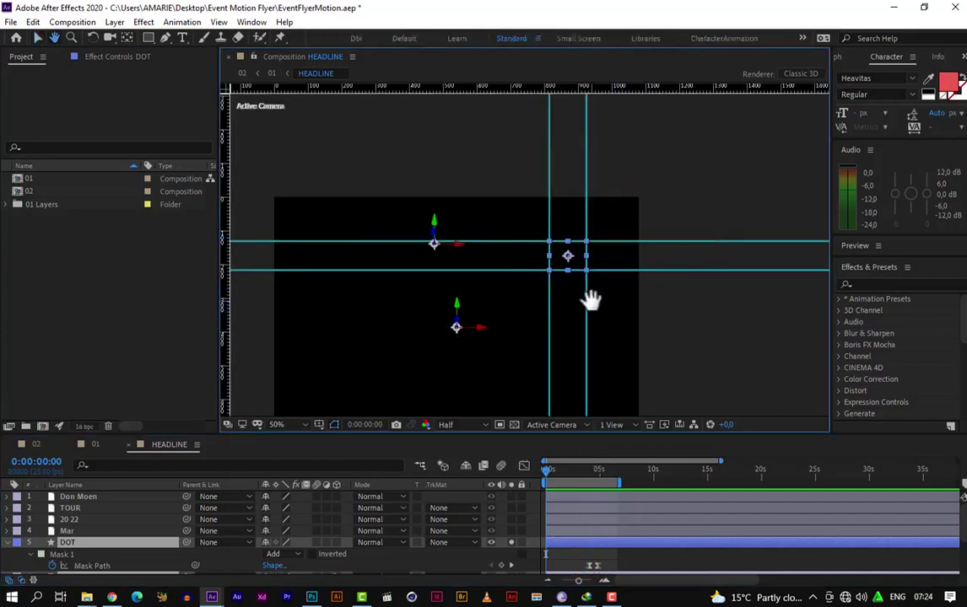
drag(591, 309, 622, 212)
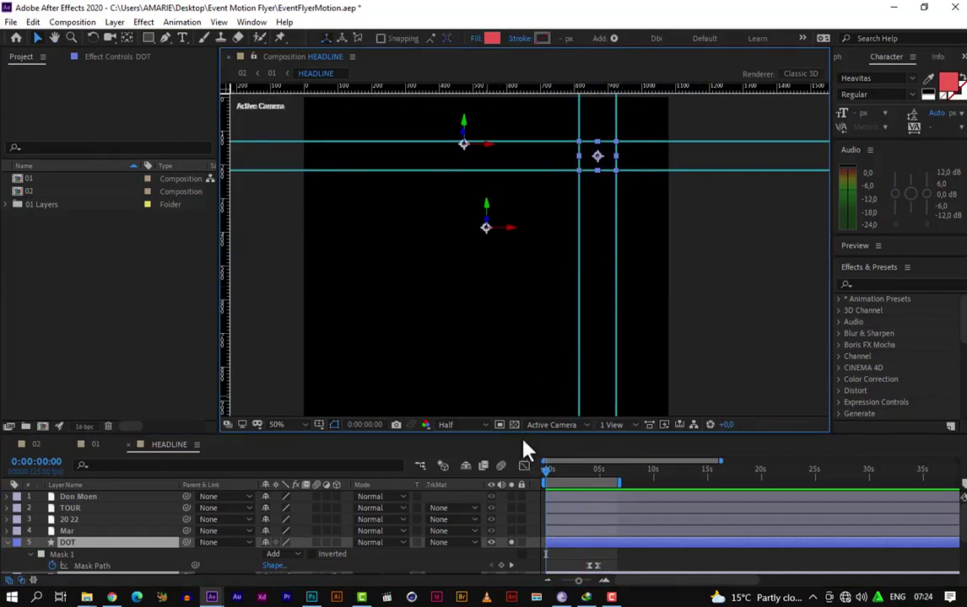
key(space)
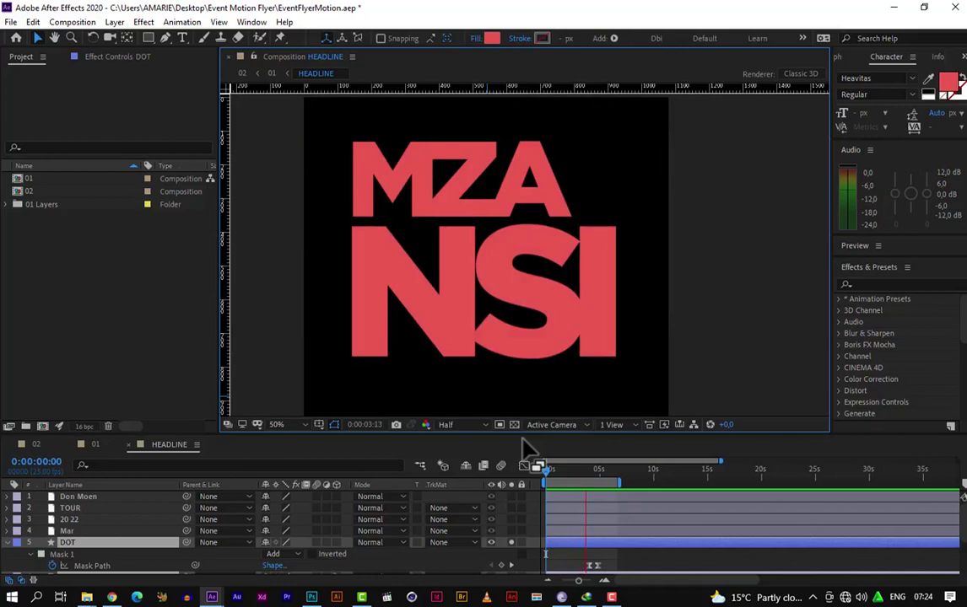
key(space)
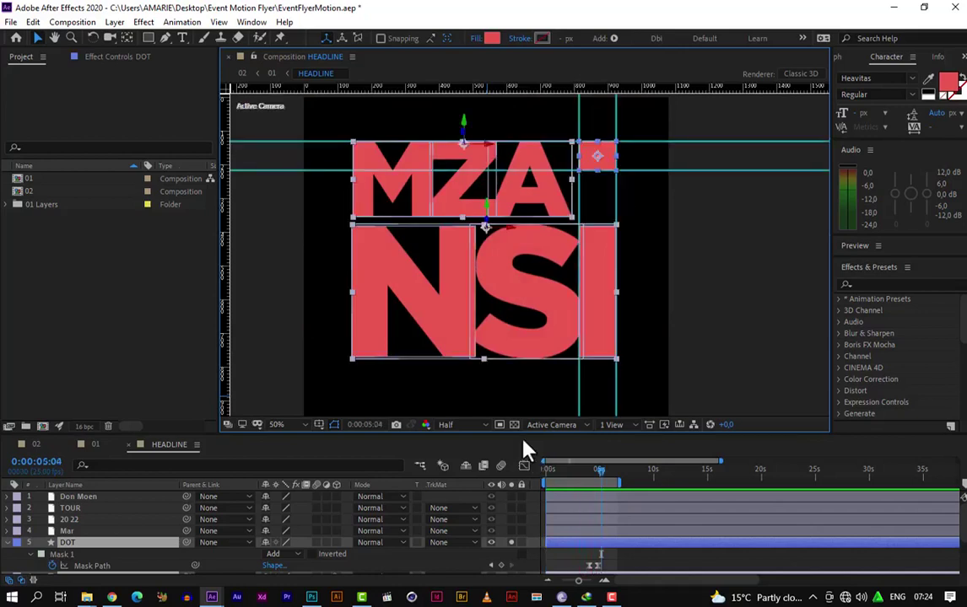
Step: Select only the DOT layer, reveal its Mask Path keyframes and go back before the dot appears
click(7, 543)
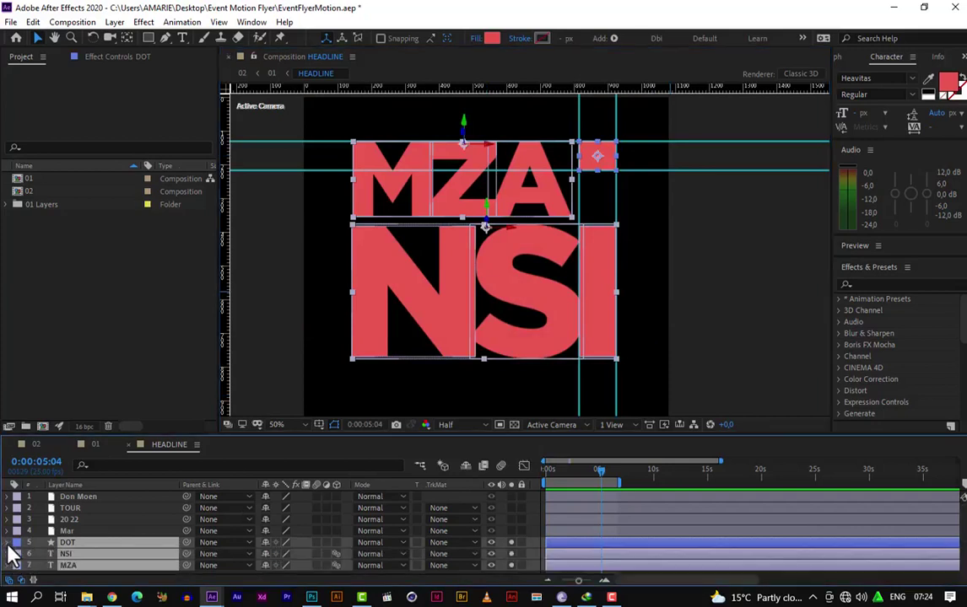
click(125, 543)
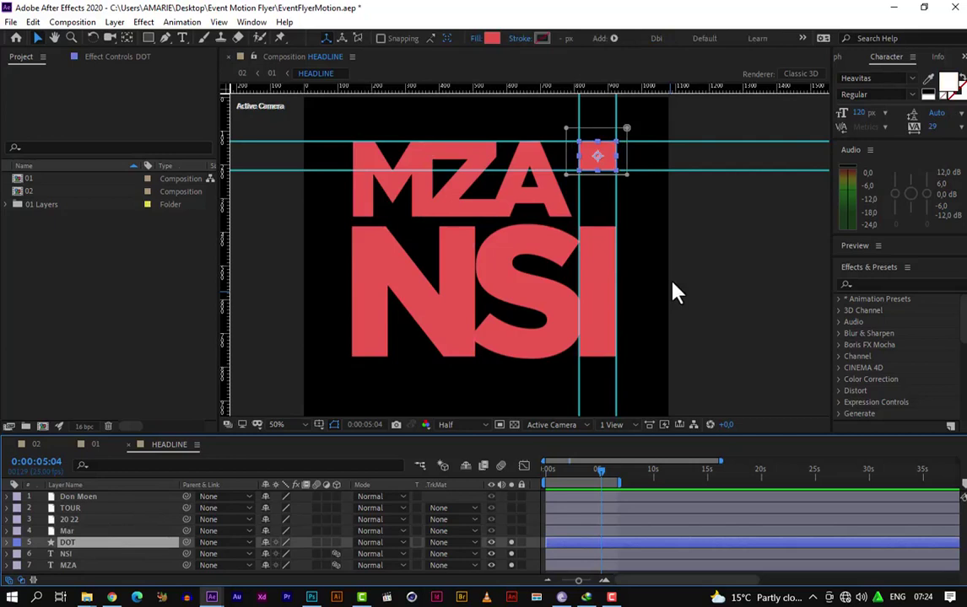
key(comma)
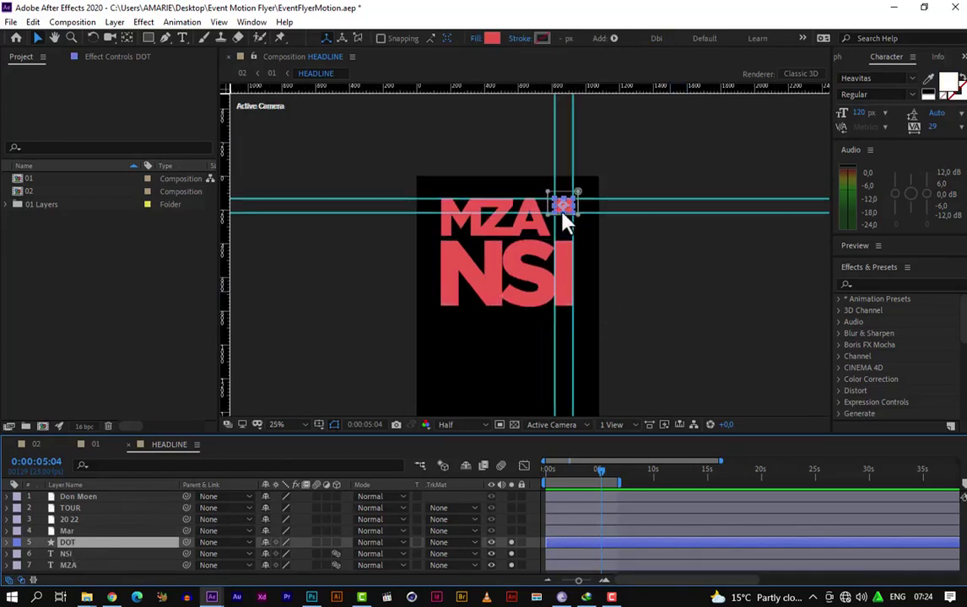
key(period)
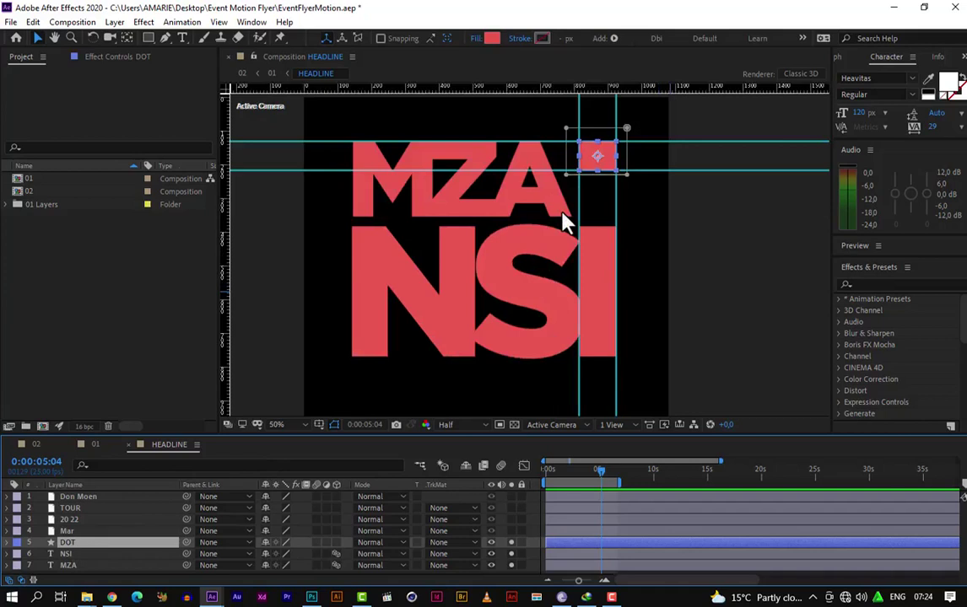
click(10, 544)
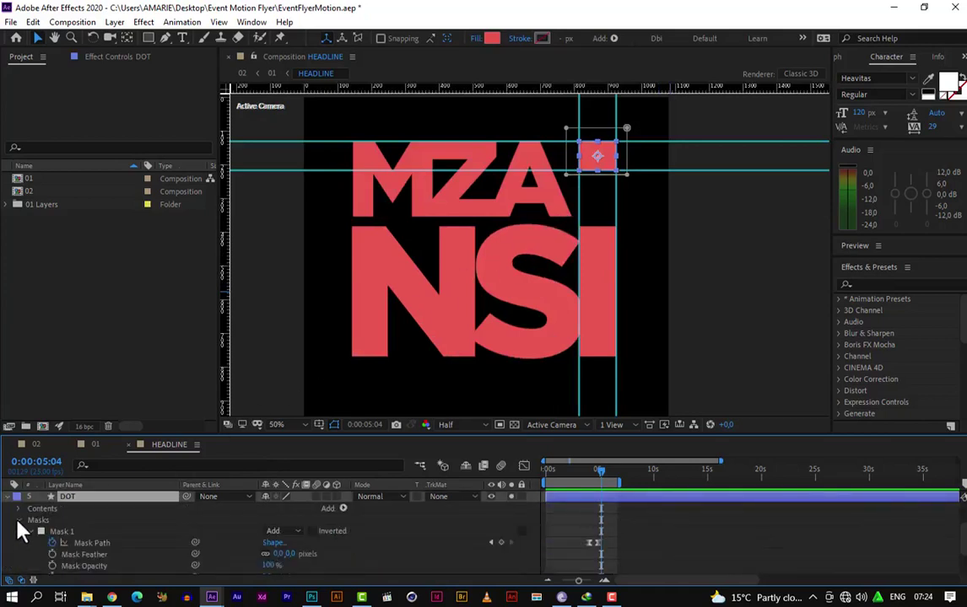
click(19, 521)
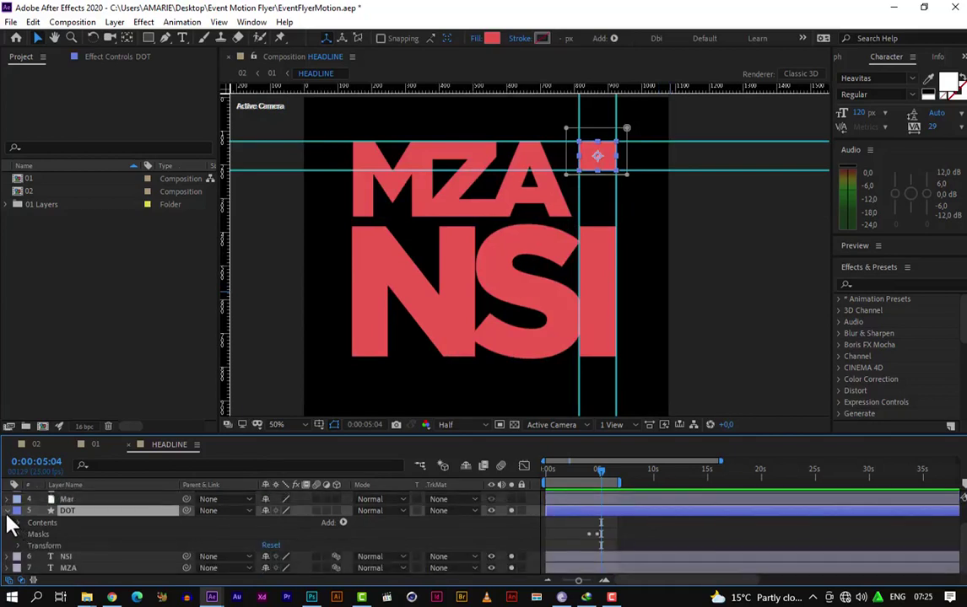
click(10, 512)
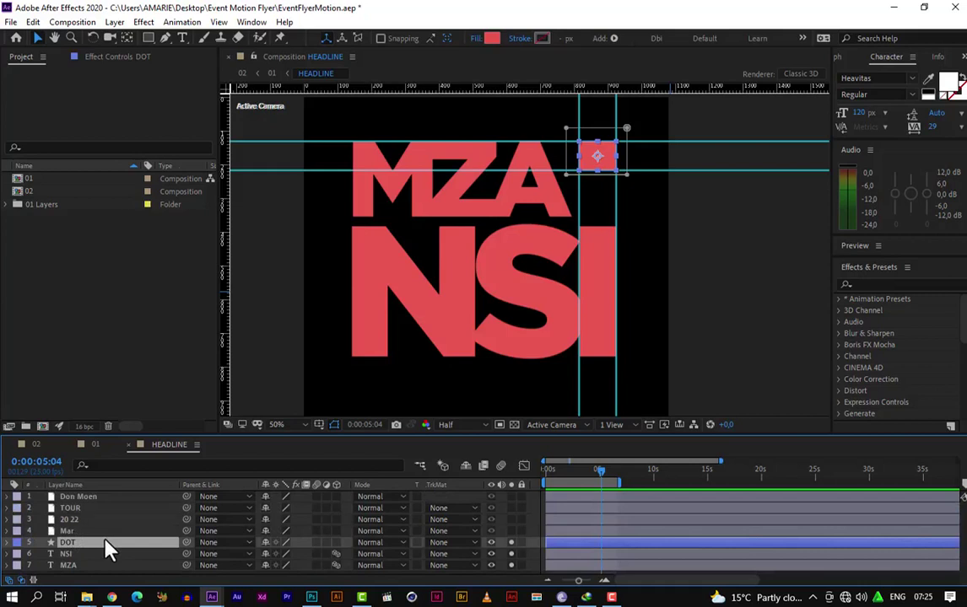
key(m)
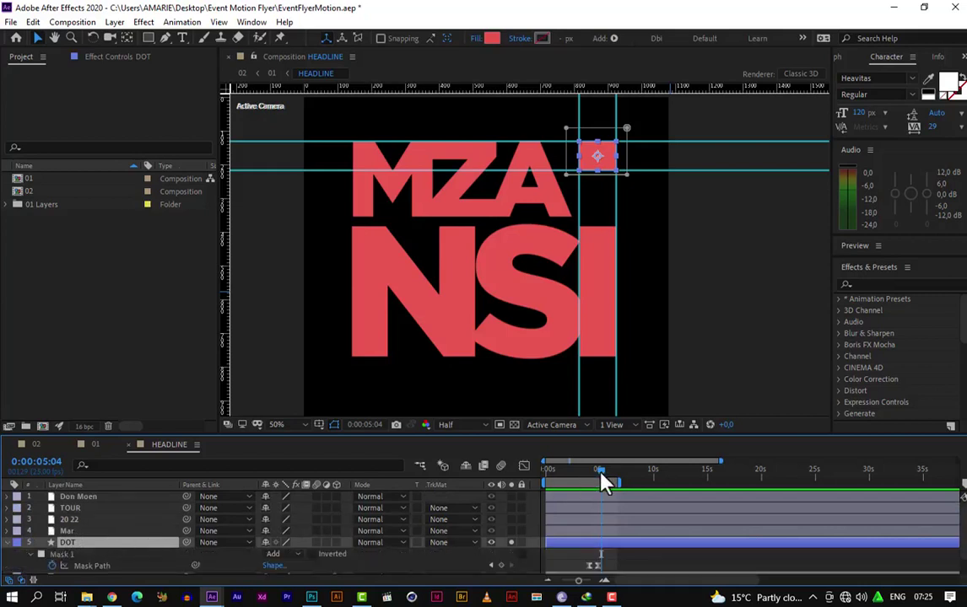
drag(602, 481, 589, 490)
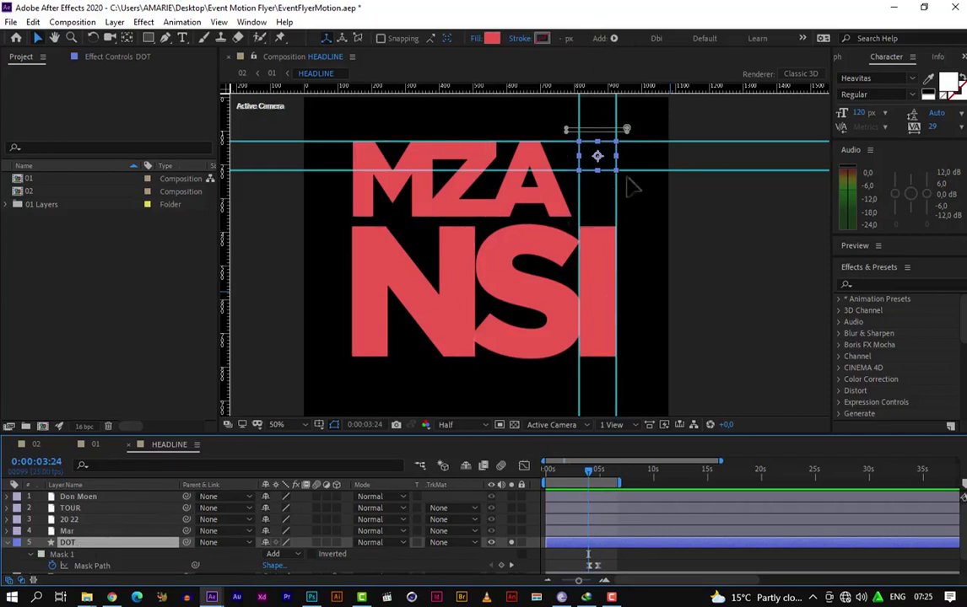
Step: Drag a guide to MZA's baseline and move the DOT square down onto it
drag(638, 167, 634, 217)
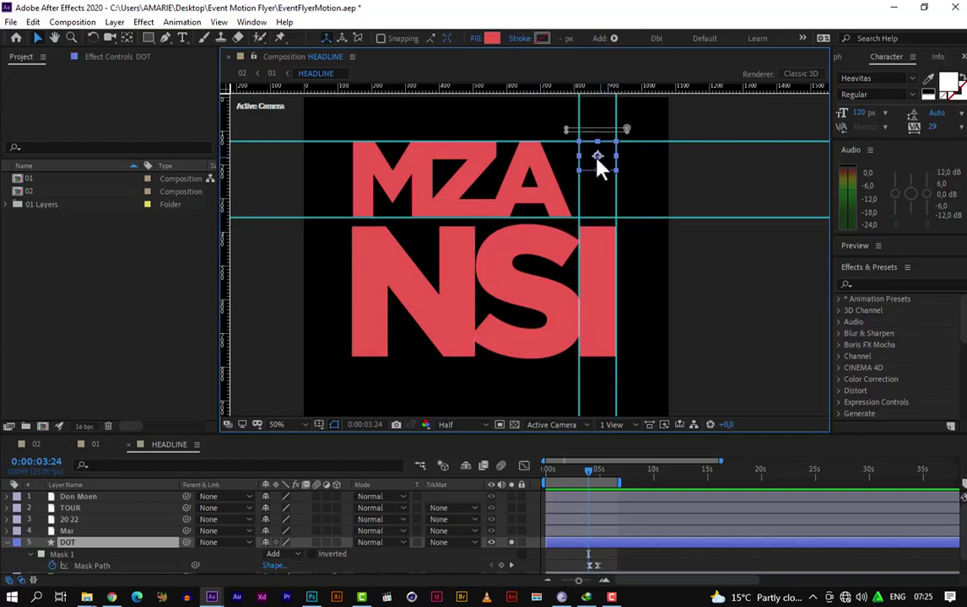
click(36, 44)
click(7, 544)
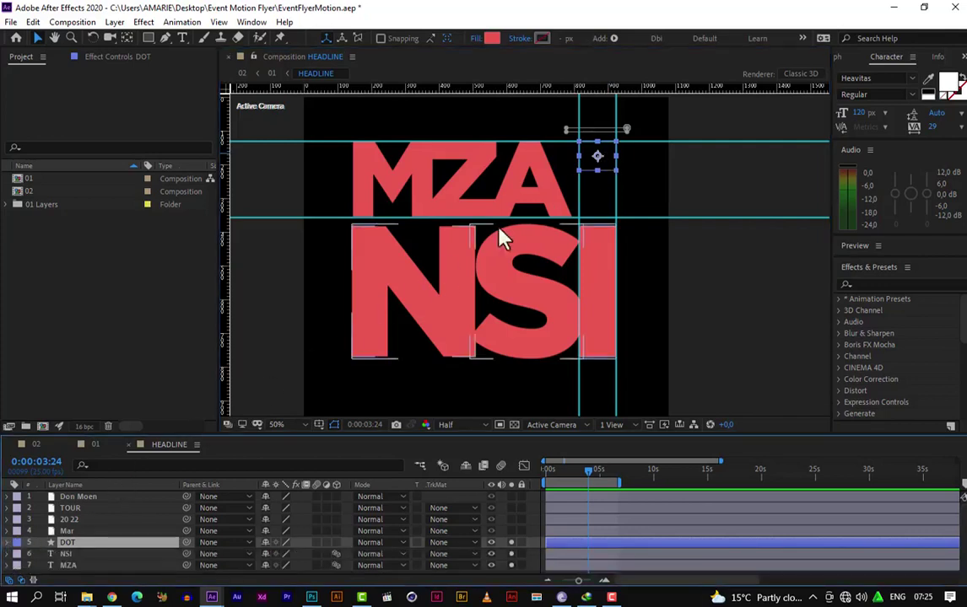
click(610, 167)
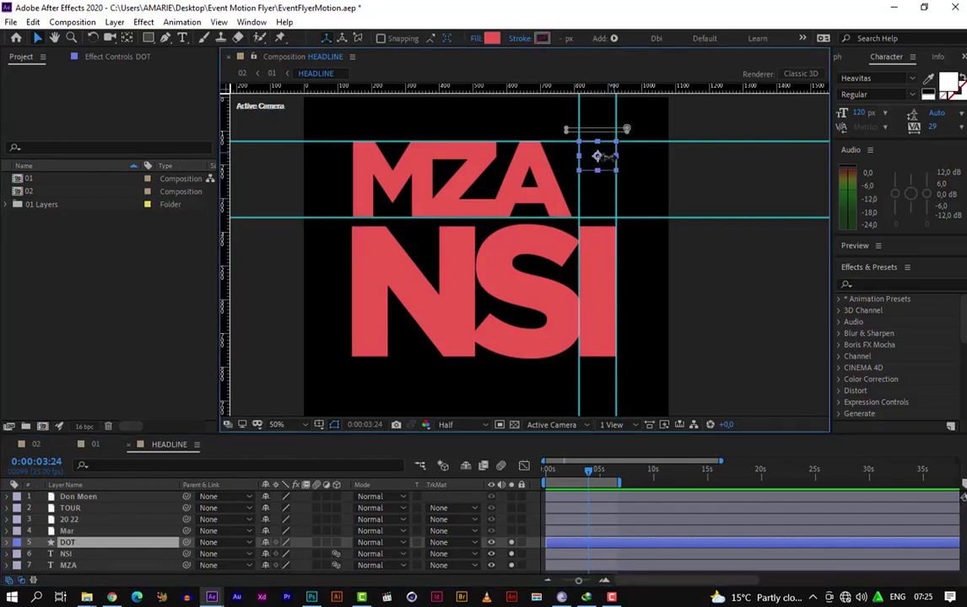
drag(612, 170, 616, 214)
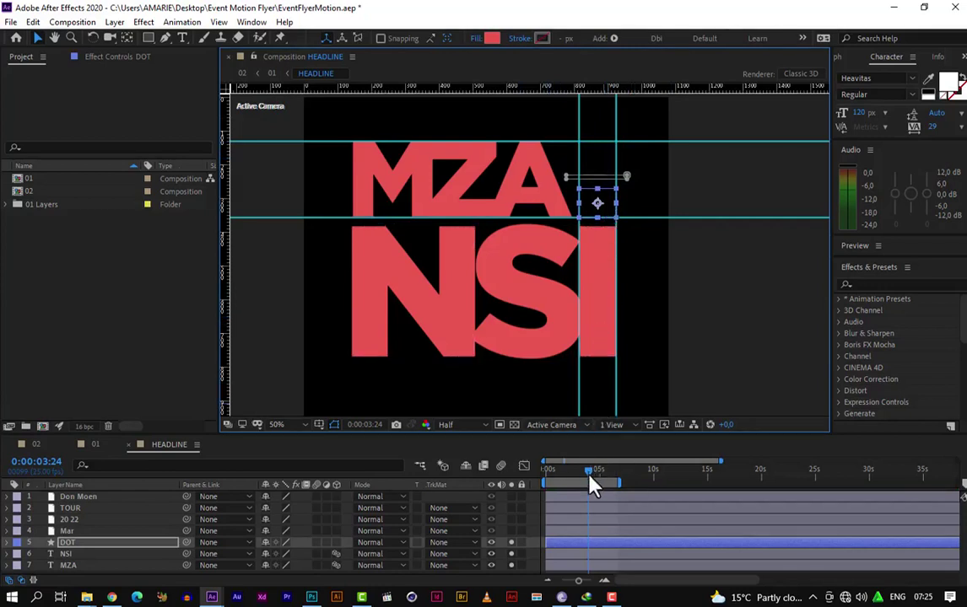
Step: Add a starting Position keyframe (869,313) to the DOT layer at 0:00:04:00
mouse_move(595, 484)
mouse_down()
mouse_move(604, 490)
mouse_move(587, 488)
mouse_move(621, 491)
mouse_move(593, 490)
mouse_up()
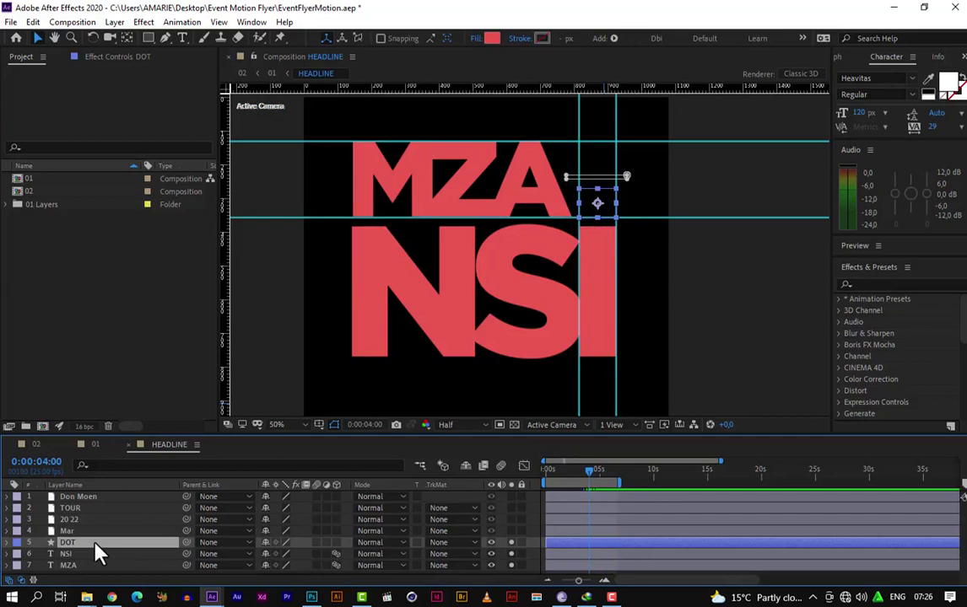
key(p)
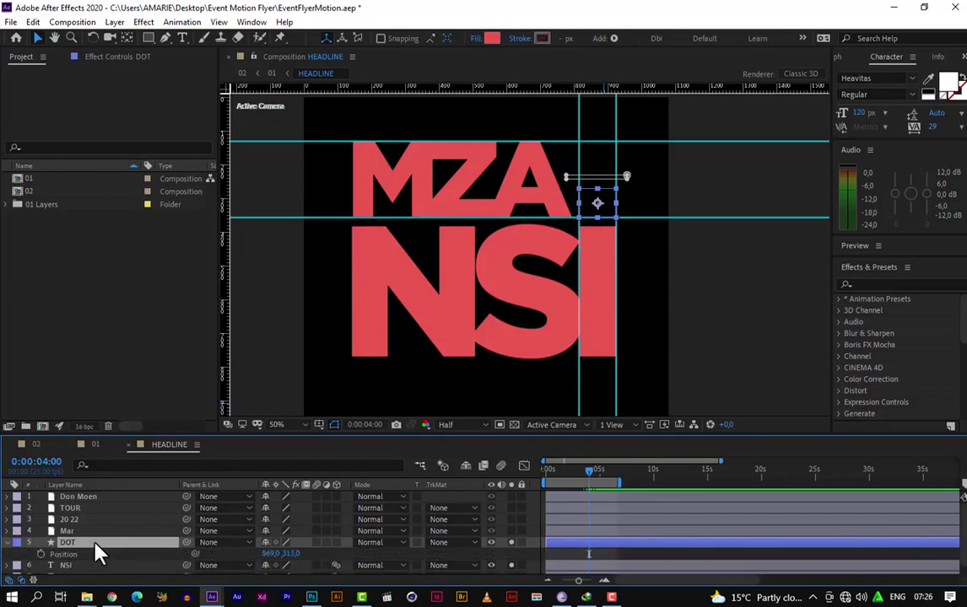
click(41, 555)
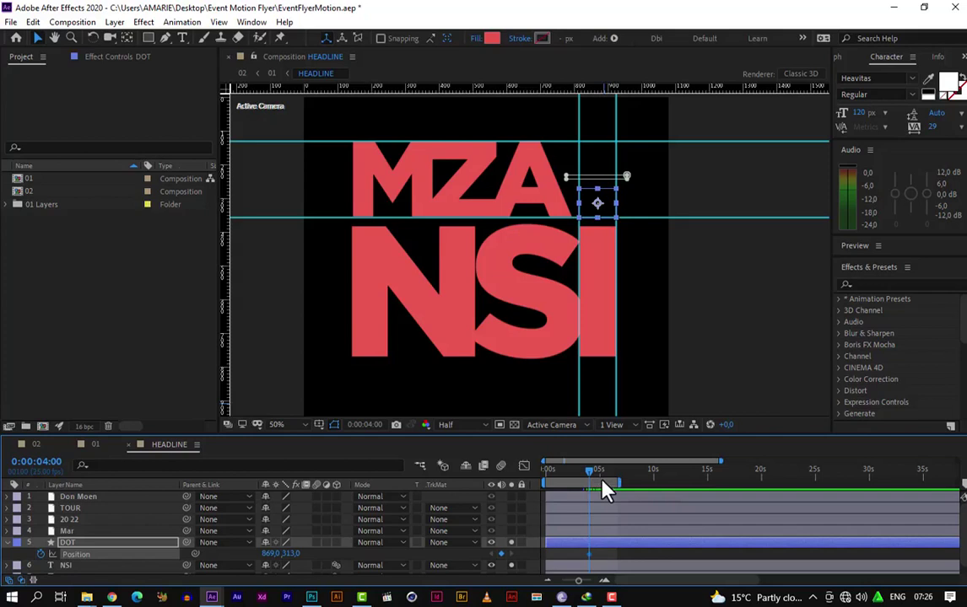
Step: Move the current time to 0:00:05:05
click(55, 466)
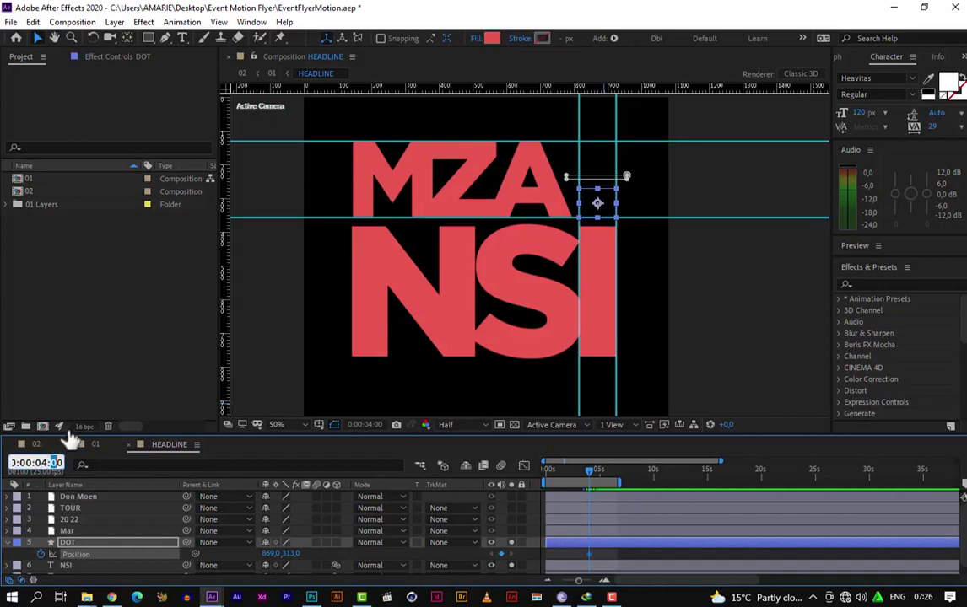
text(3)
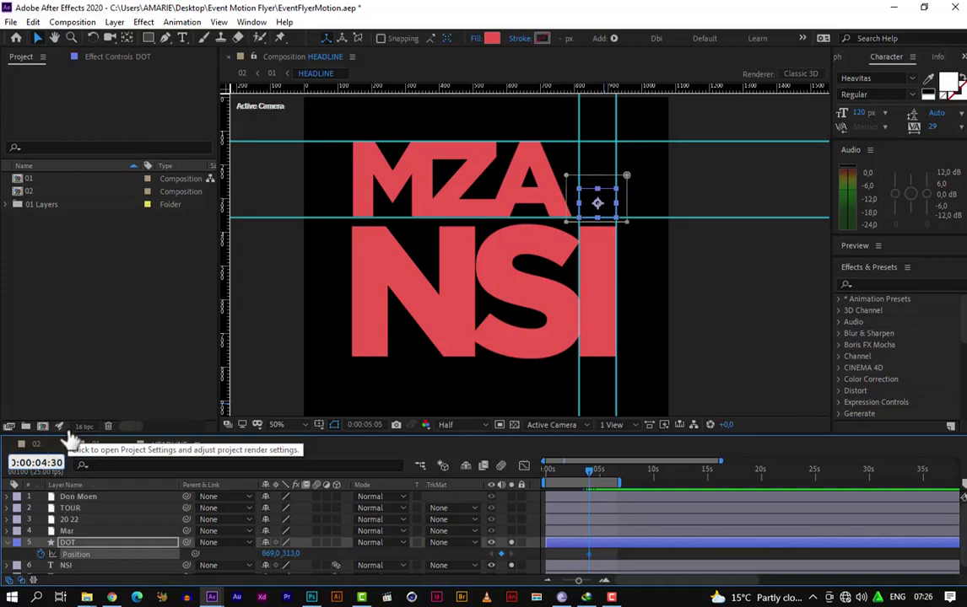
key(Return)
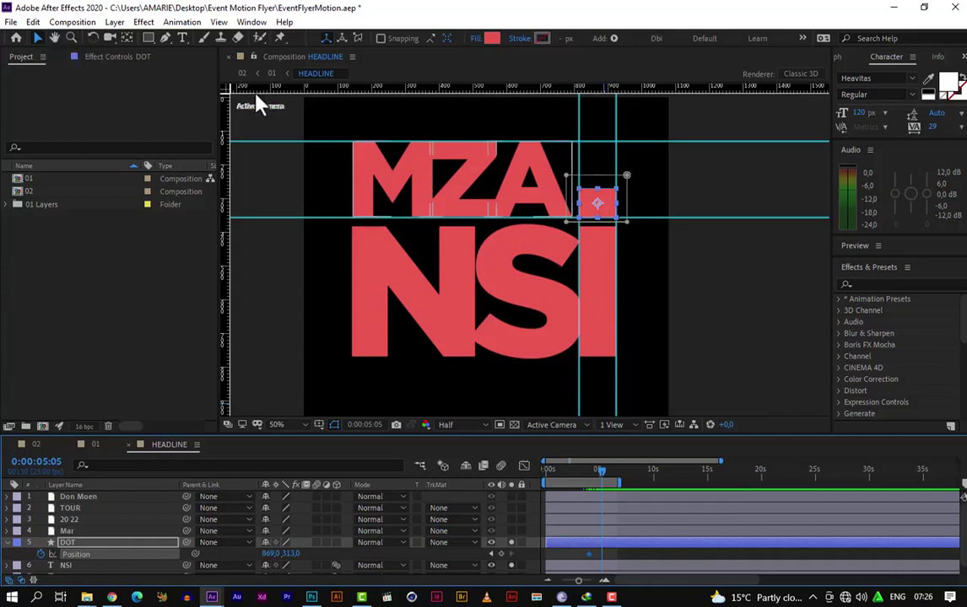
Step: Raise the dot to 869,173, Easy Ease both Position keyframes, and return the playhead to 0
click(608, 206)
drag(608, 206, 608, 159)
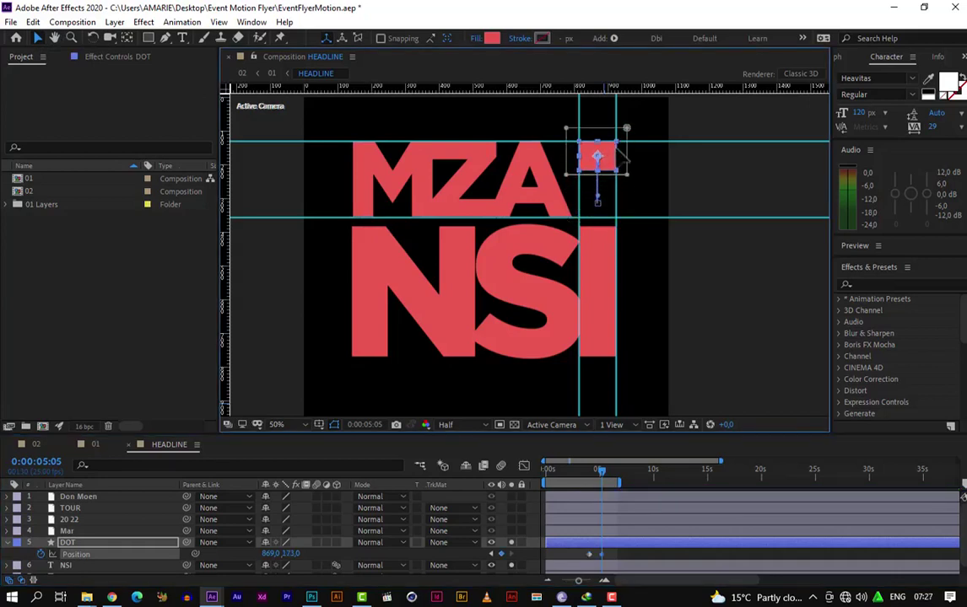
drag(628, 558, 565, 567)
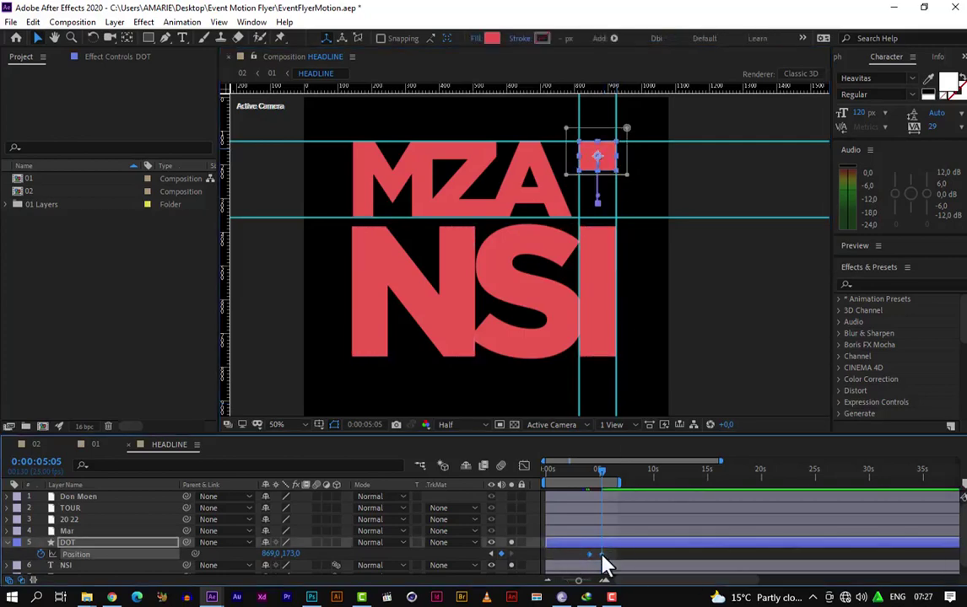
right_click(602, 557)
mouse_move(677, 545)
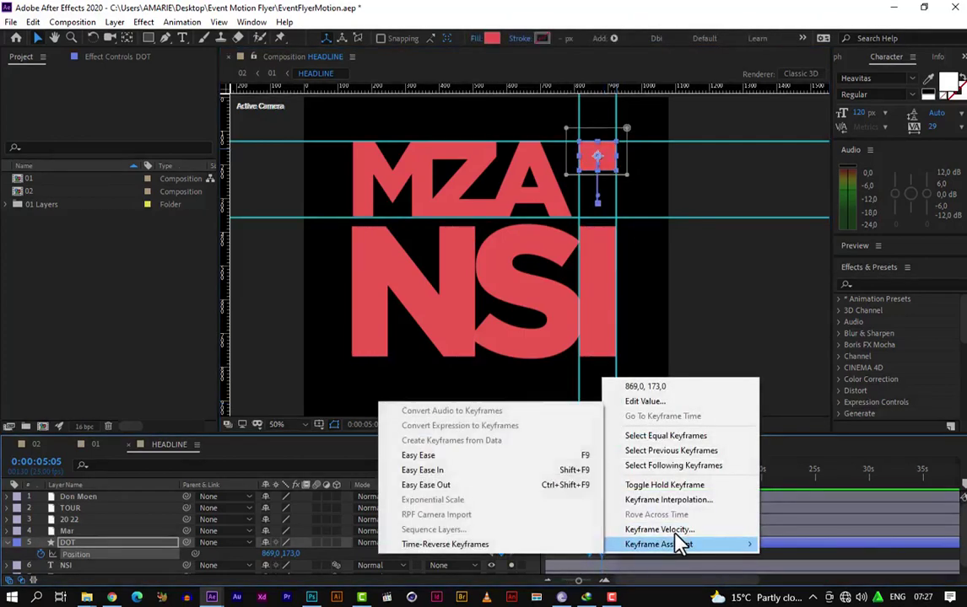
click(570, 460)
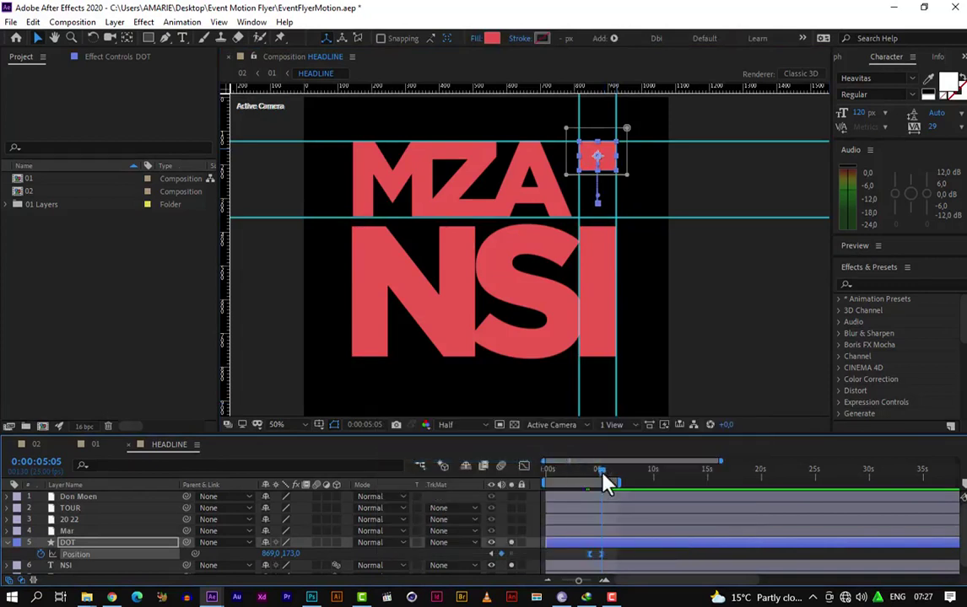
drag(607, 485, 525, 496)
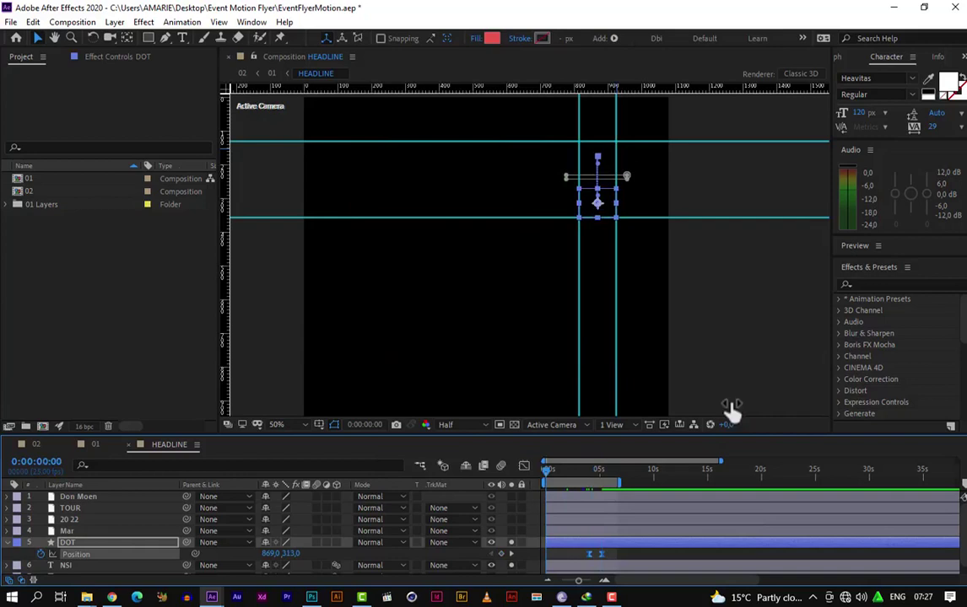
key(space)
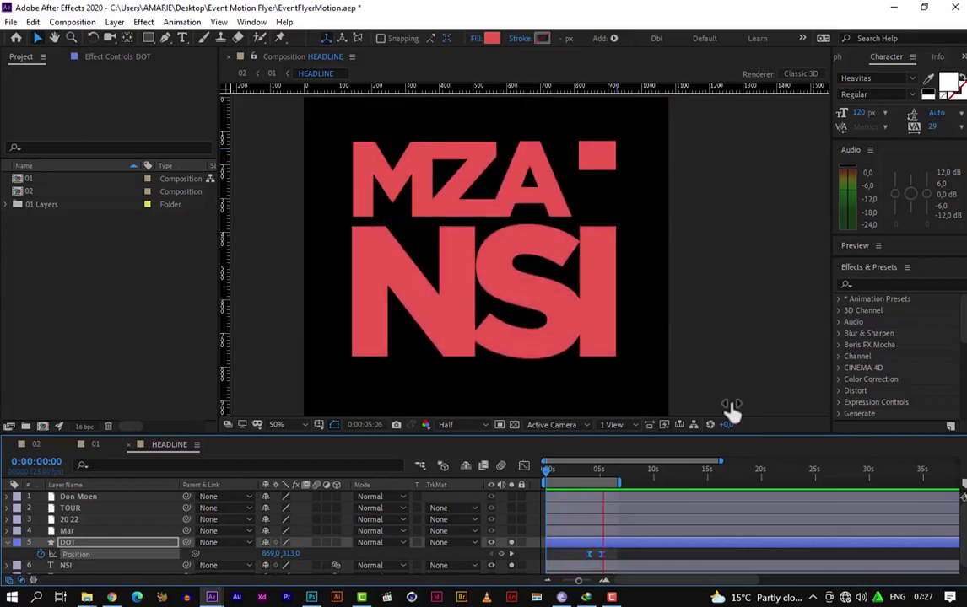
click(614, 472)
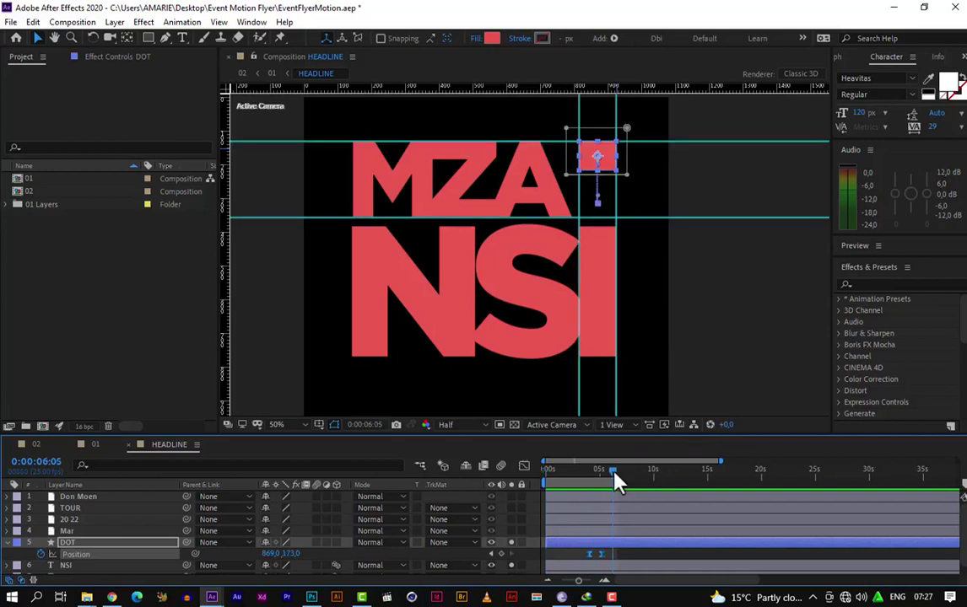
drag(613, 471, 585, 481)
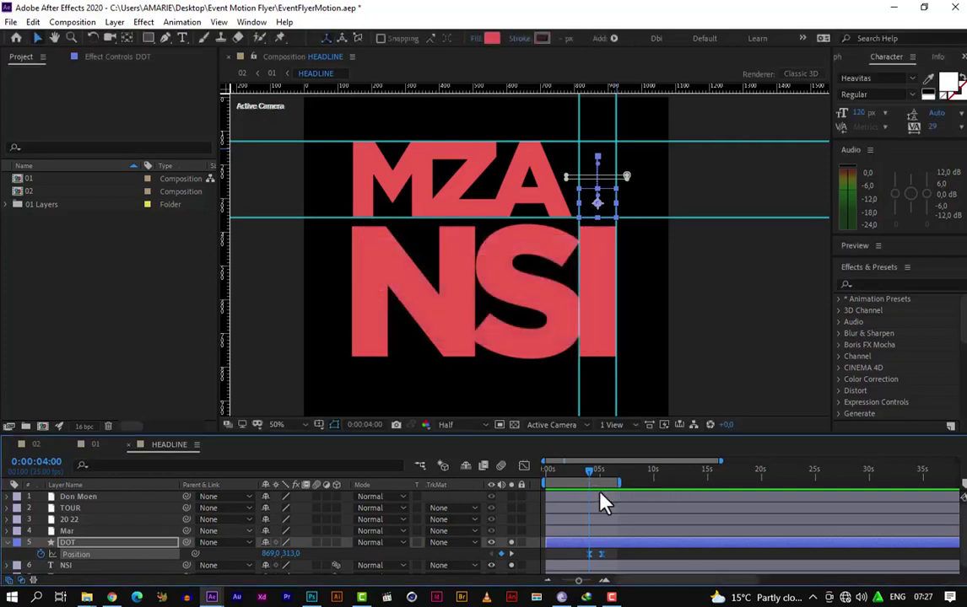
Step: Purge all memory and disk cache via Edit > Purge, confirming with OK
click(32, 22)
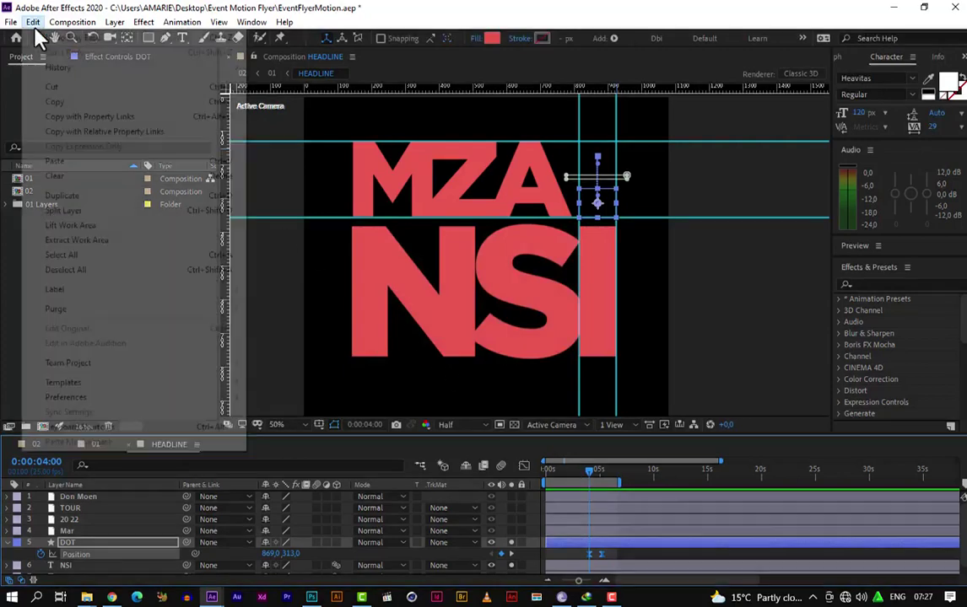
mouse_move(145, 309)
click(351, 310)
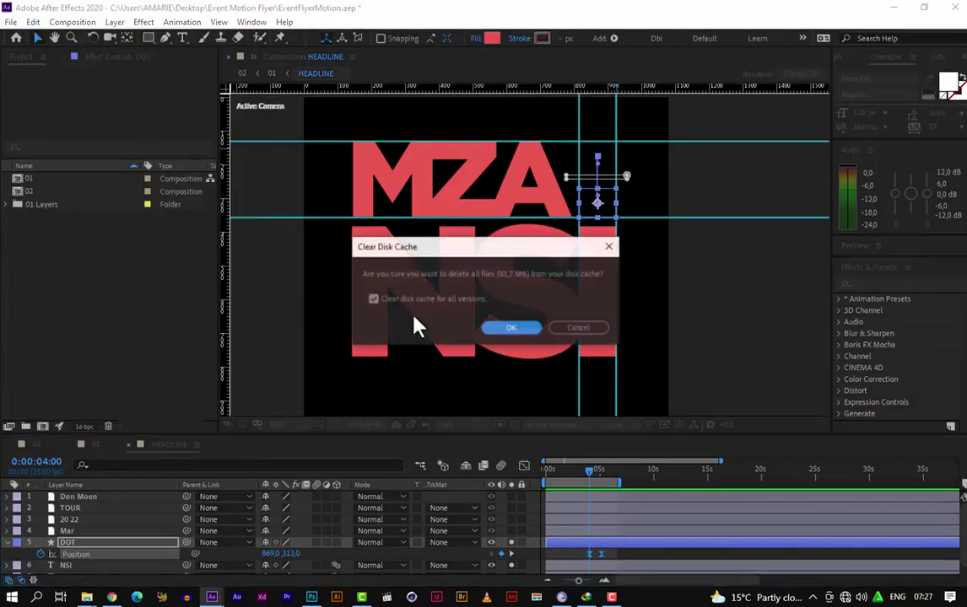
click(511, 330)
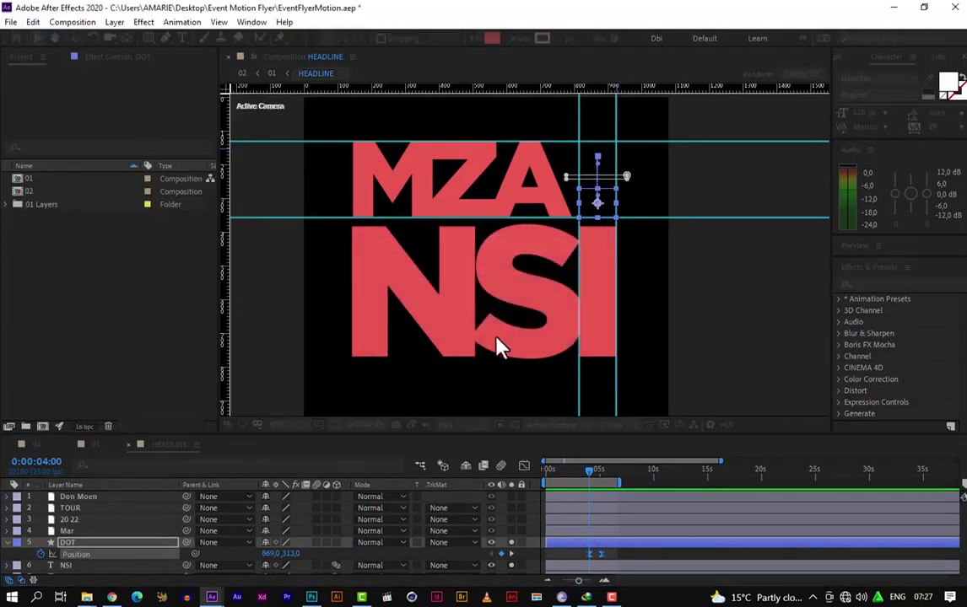
Step: Separate the DOT Position dimensions, delete the X Position keyframes, and select Y Position
right_click(78, 560)
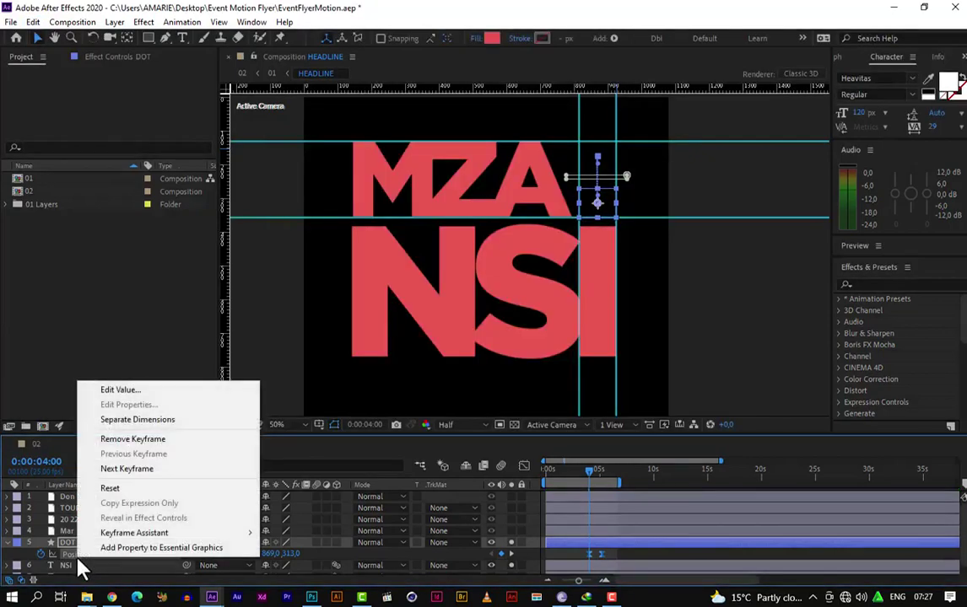
click(168, 421)
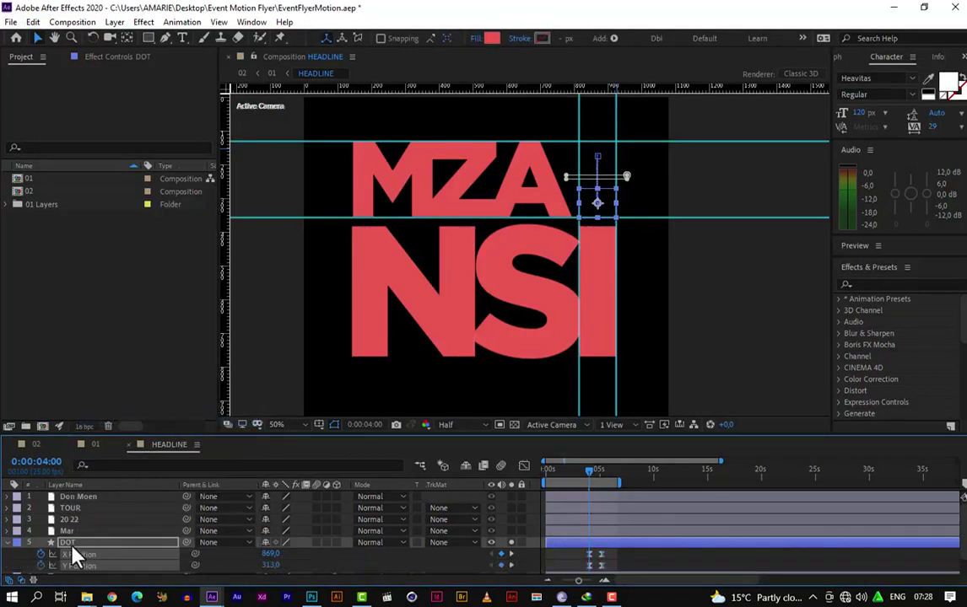
click(18, 563)
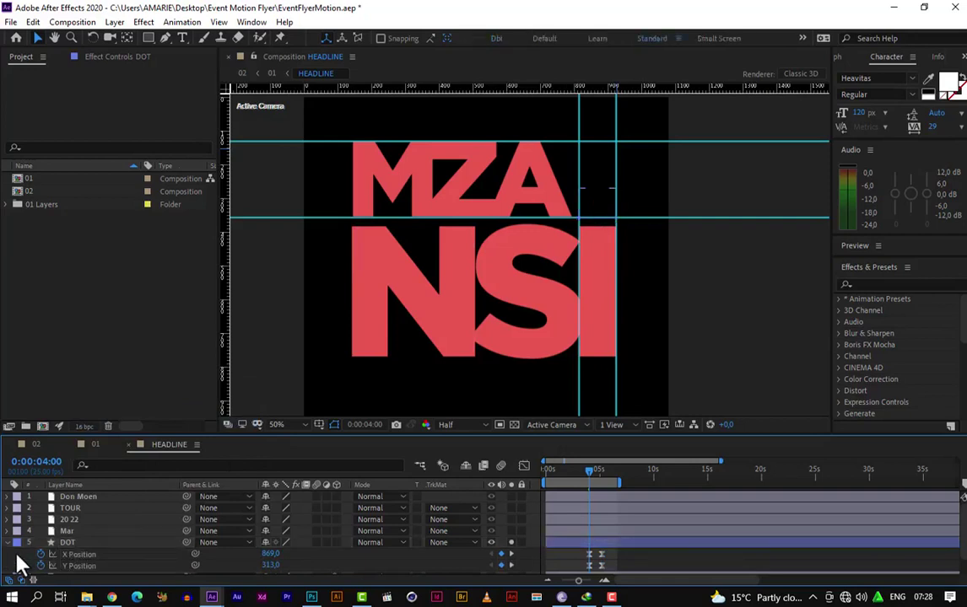
click(91, 559)
key(Delete)
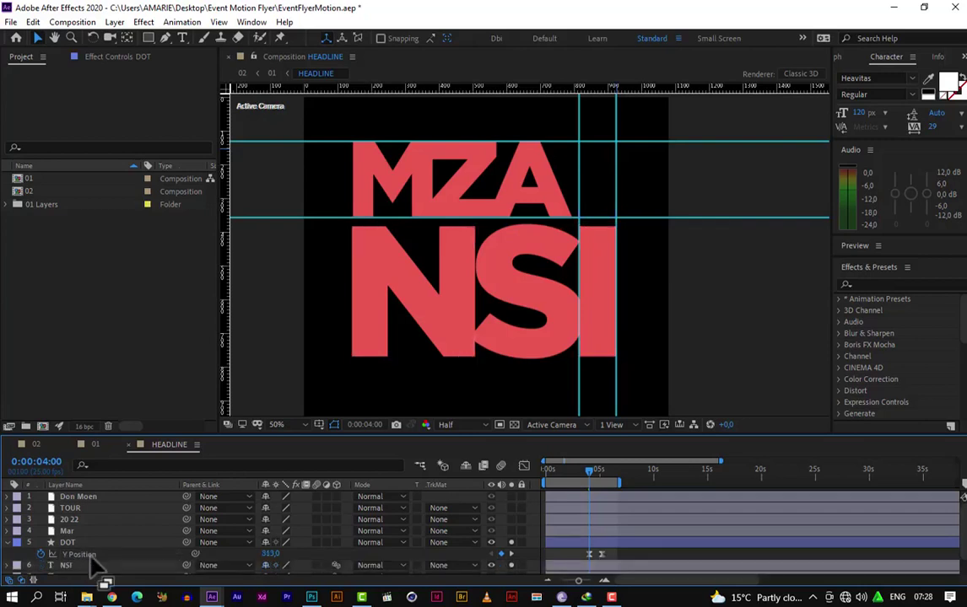
click(88, 557)
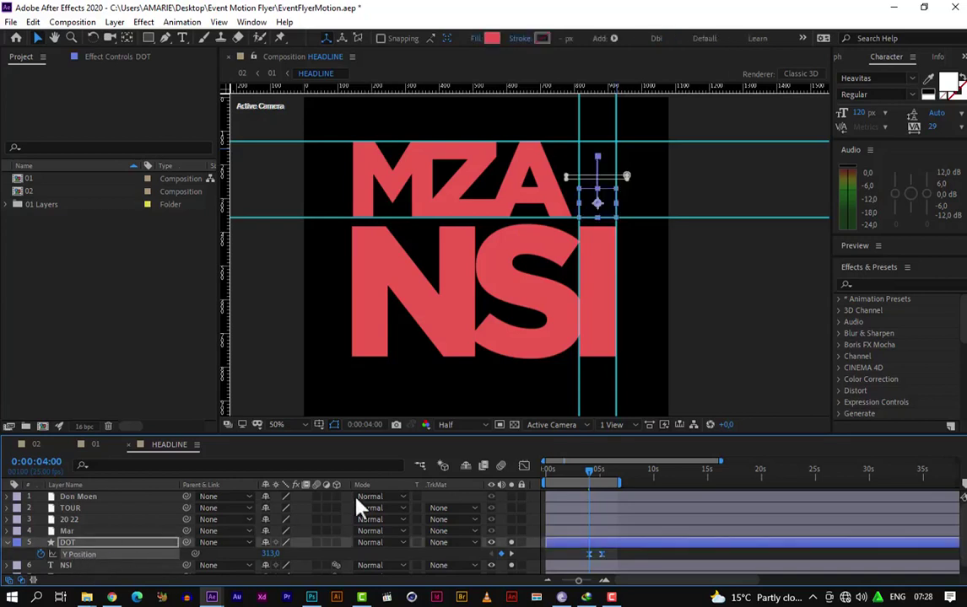
Step: In the Graph Editor, fit Y Position keyframes to view and drag handles for strong ease-out, gentle ease-in
click(525, 466)
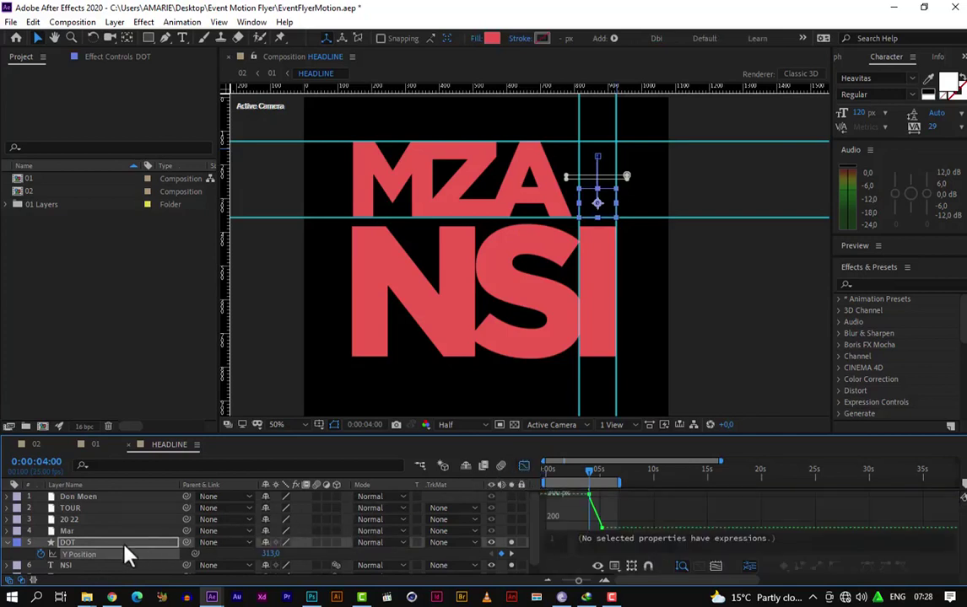
click(76, 557)
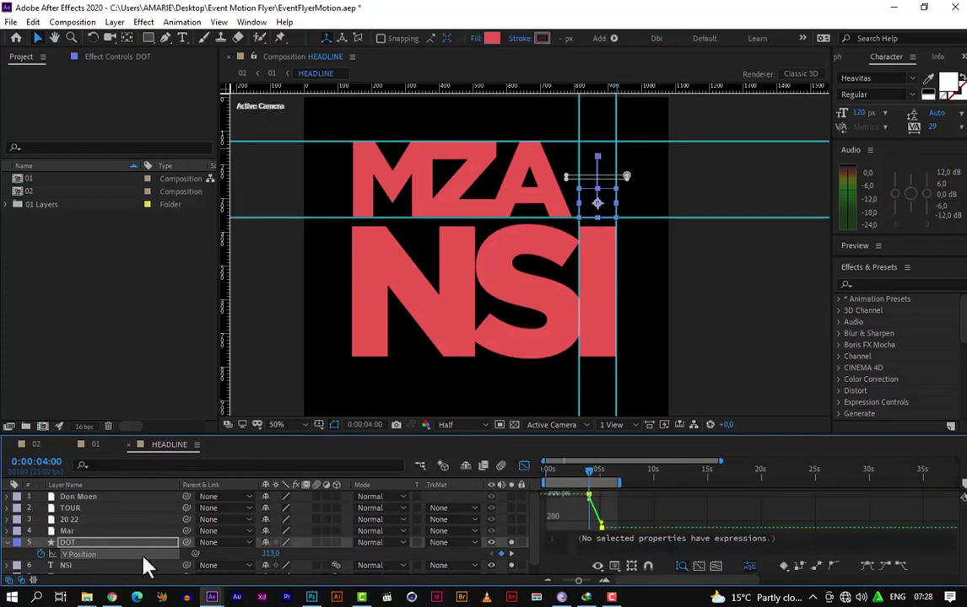
click(699, 567)
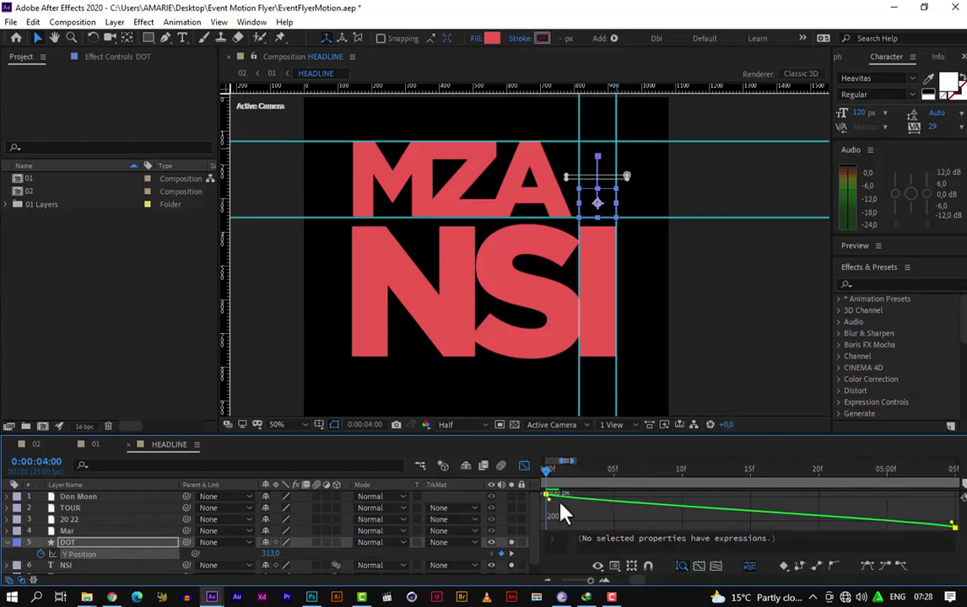
mouse_move(562, 507)
drag(951, 522, 872, 533)
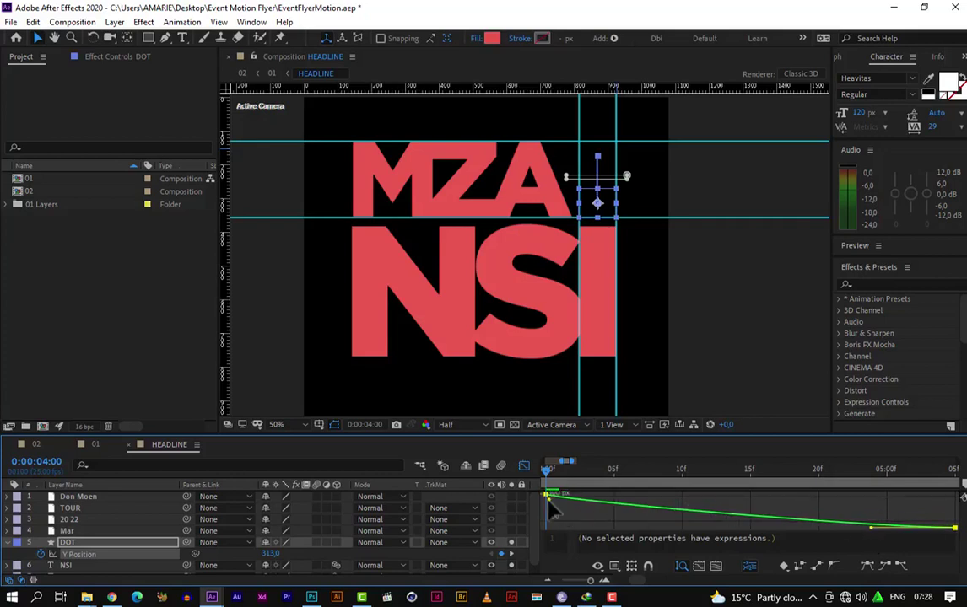
drag(549, 498, 868, 510)
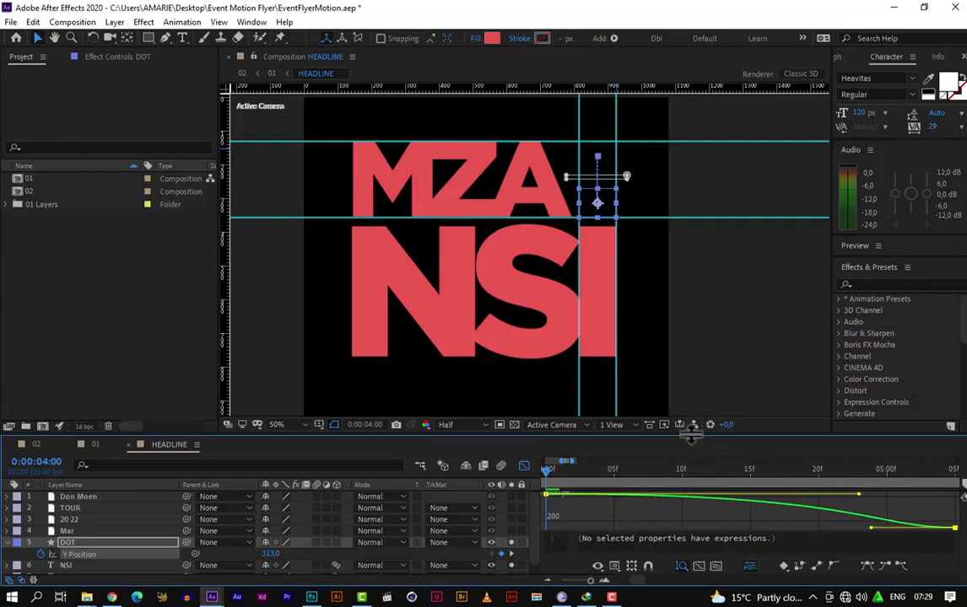
drag(686, 412, 681, 373)
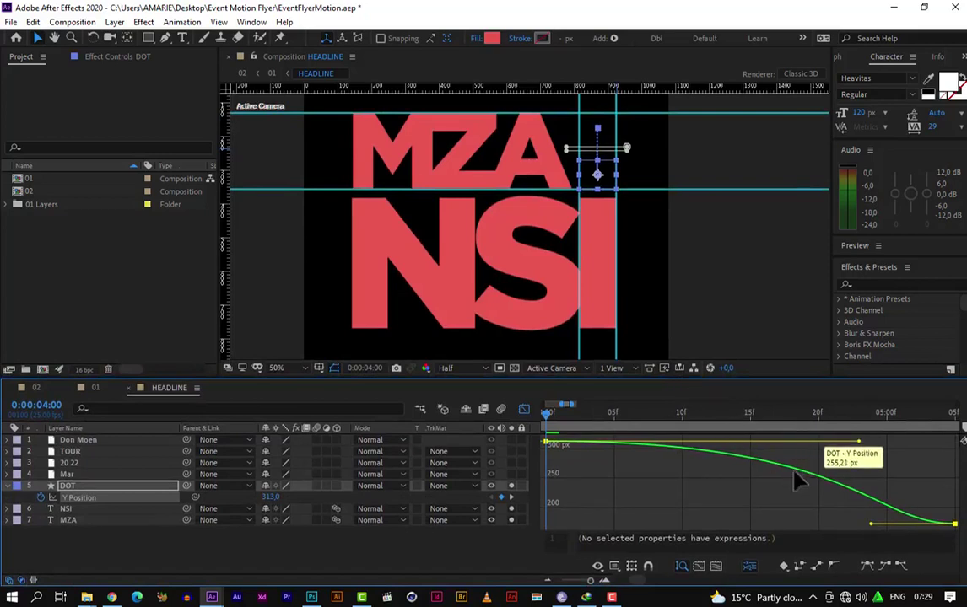
Step: Scrub through the dot's motion and undo the last Y Position easing change
drag(548, 417, 914, 439)
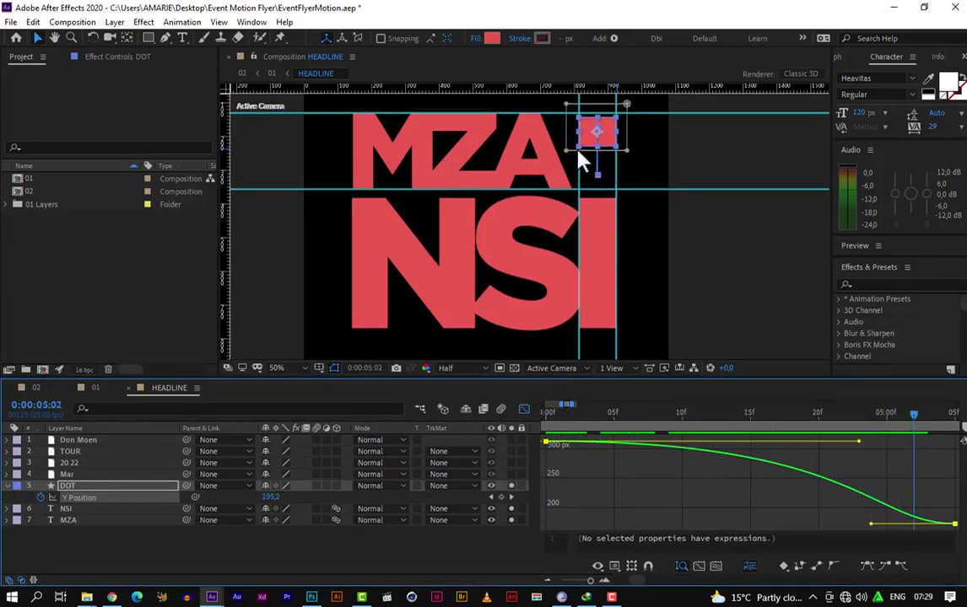
drag(633, 138, 643, 169)
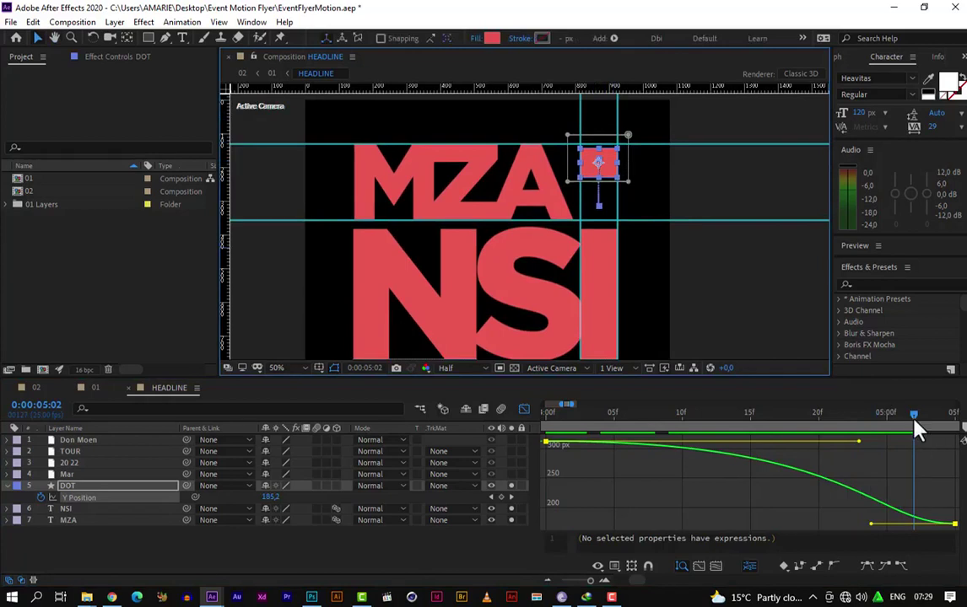
mouse_move(914, 422)
mouse_down()
mouse_move(823, 423)
mouse_move(867, 433)
mouse_move(841, 427)
mouse_move(903, 423)
mouse_up()
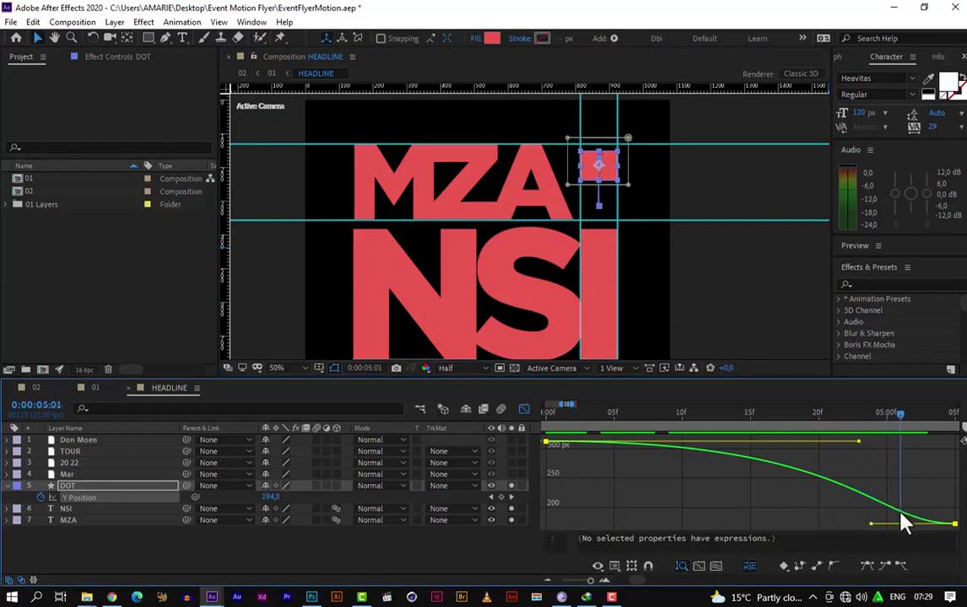
mouse_move(903, 521)
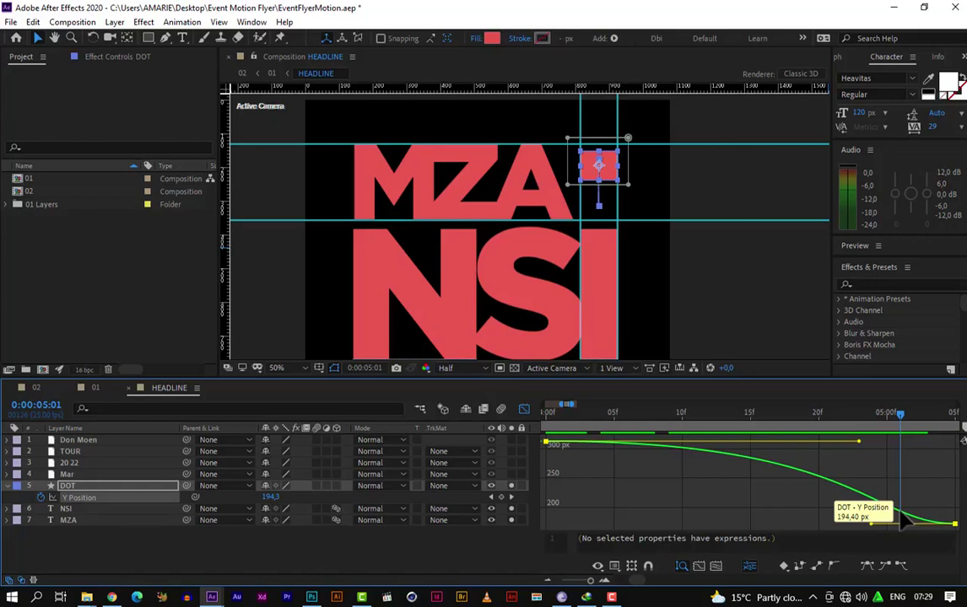
key(ctrl+z)
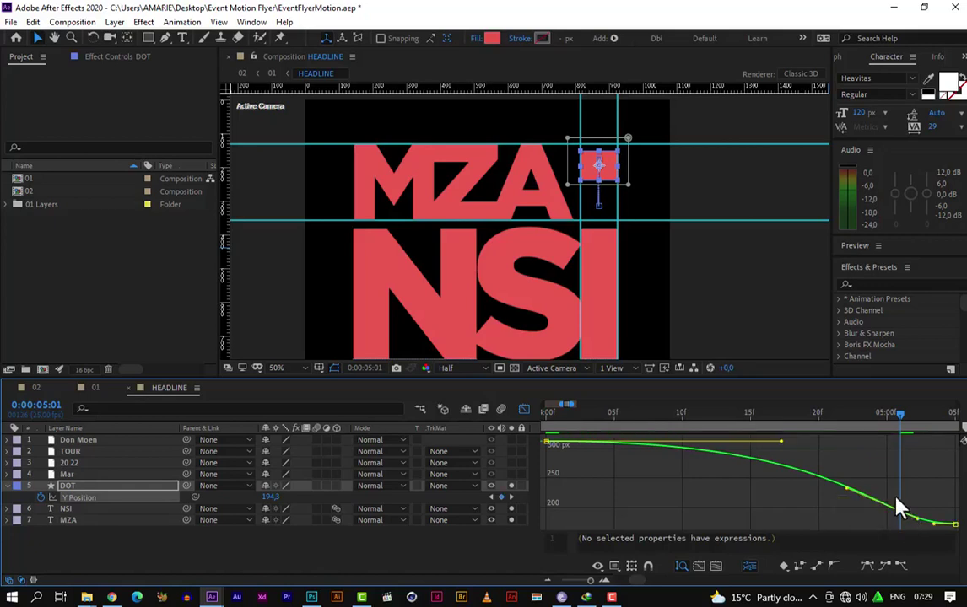
click(918, 523)
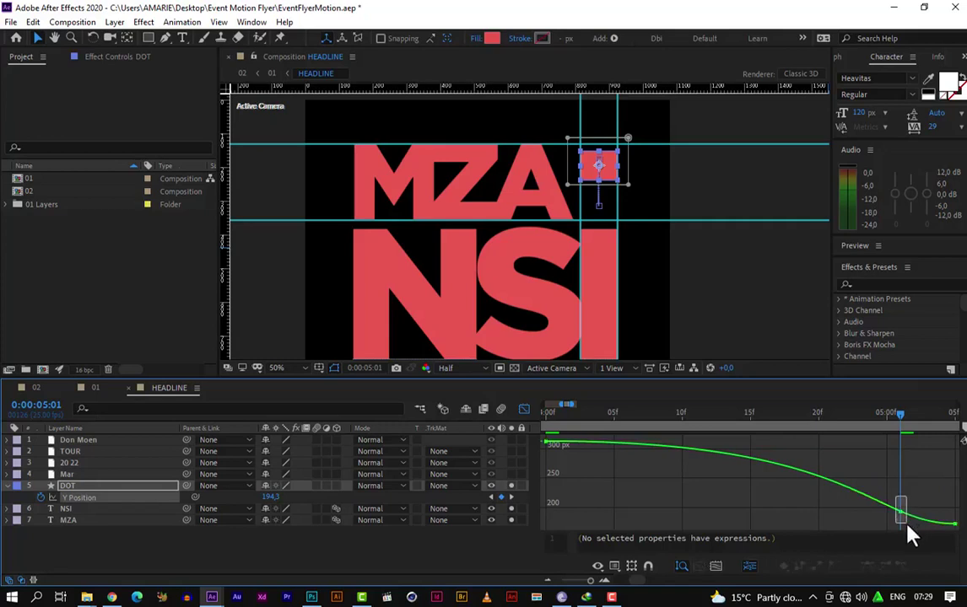
Step: Make the 0:00:05:01 Y Position keyframe Auto Bezier, drop it to 145,1, and lengthen its handles
drag(908, 529, 911, 532)
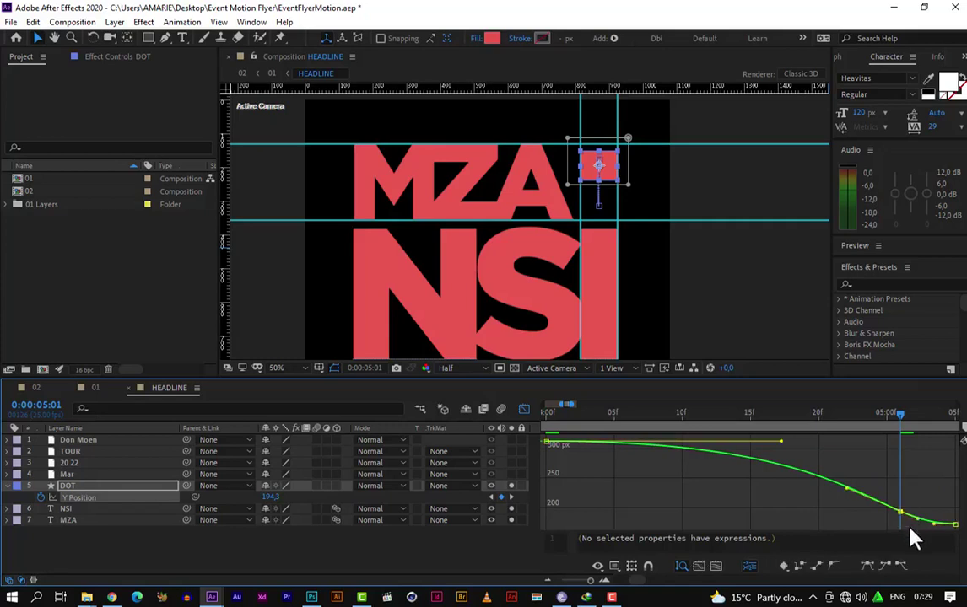
click(833, 565)
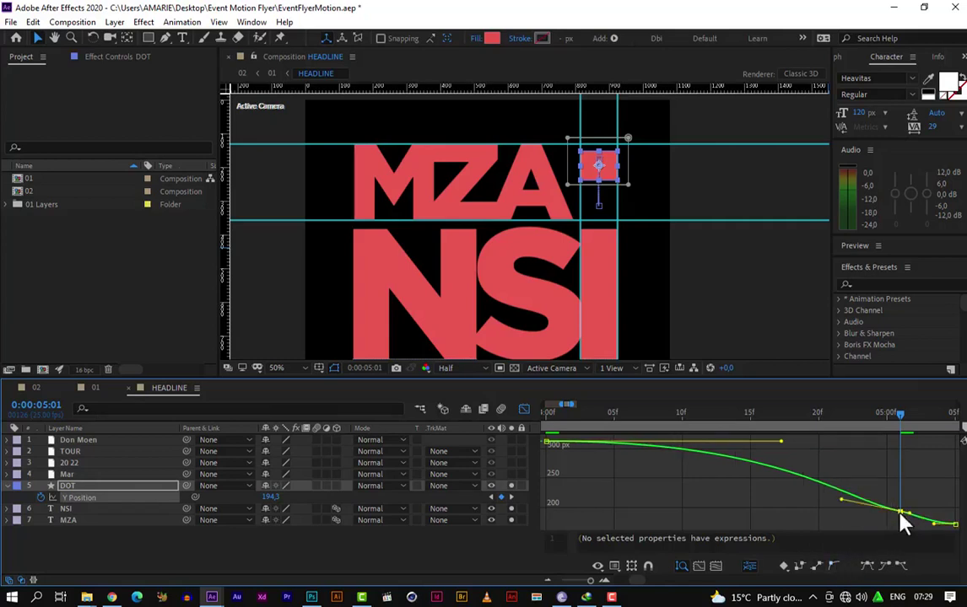
mouse_move(901, 523)
drag(901, 524, 905, 543)
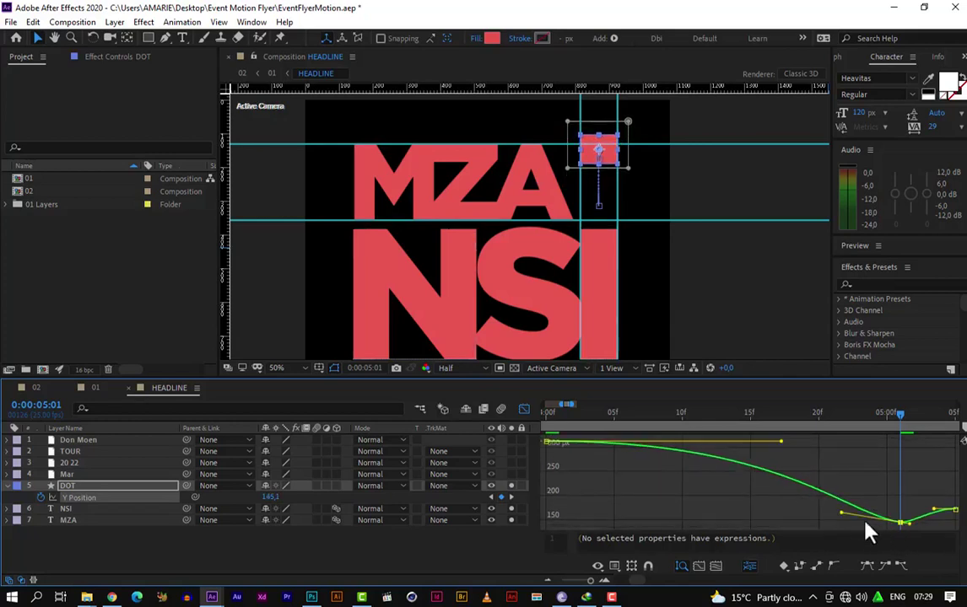
drag(842, 513, 840, 523)
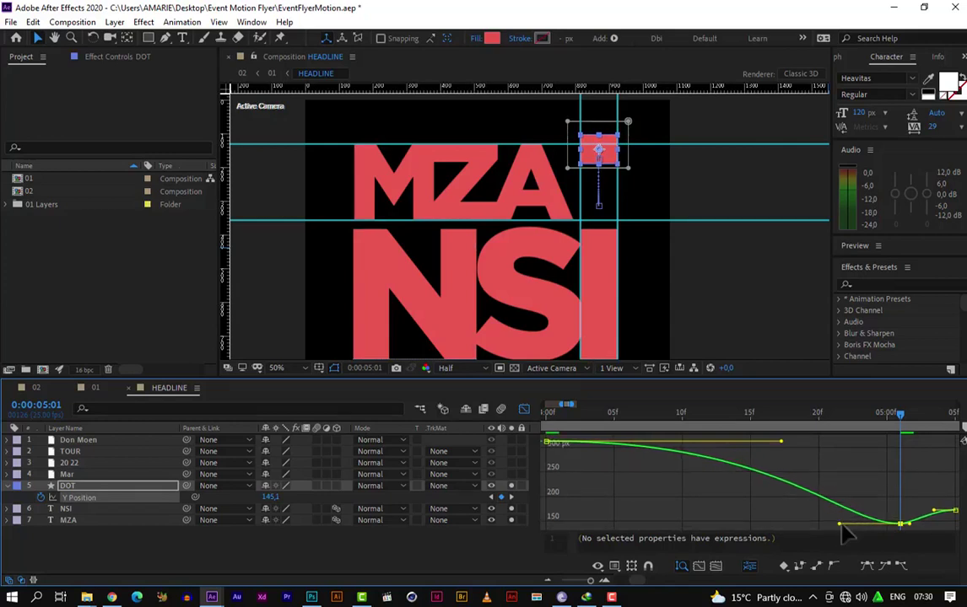
drag(841, 523, 814, 524)
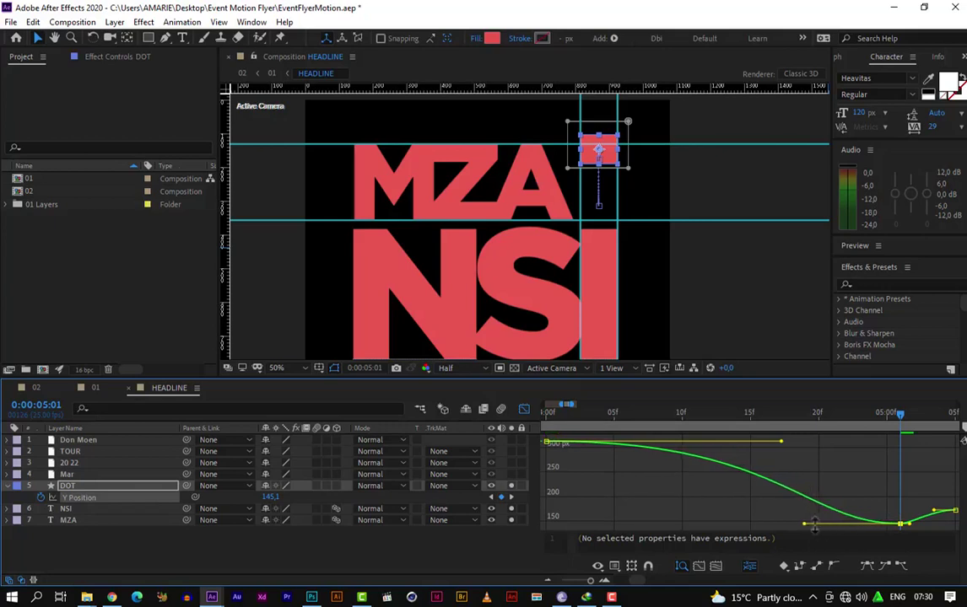
drag(909, 525, 921, 525)
drag(806, 525, 782, 526)
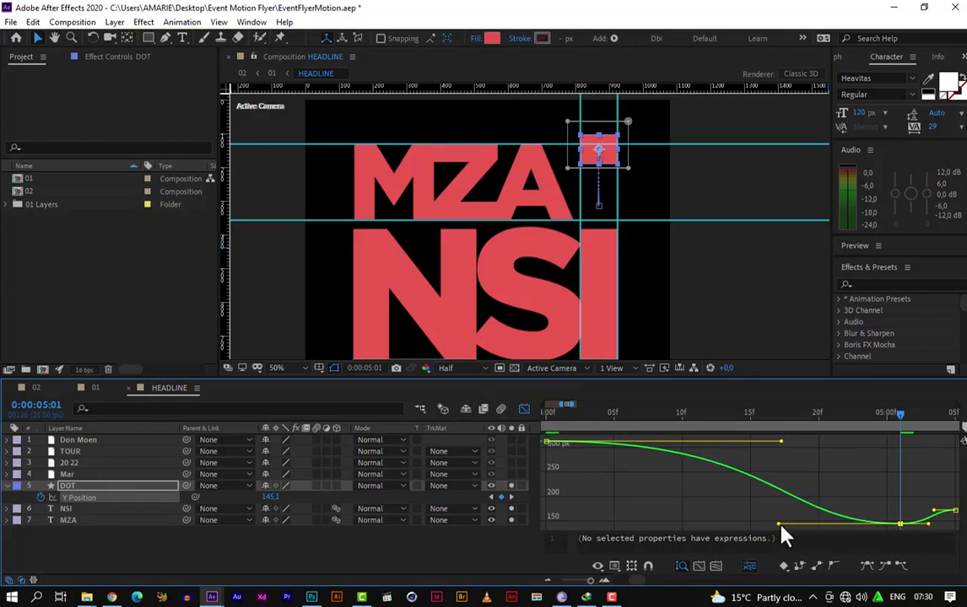
Step: Return to layer bars, zoom the timeline out, go to 0, and set the viewer to Fit
click(524, 410)
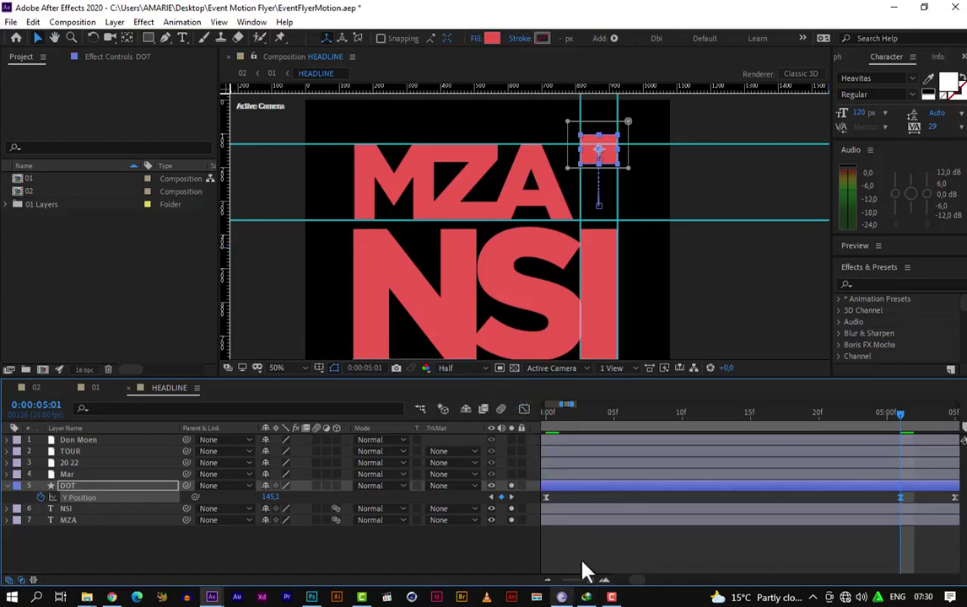
drag(590, 580, 570, 582)
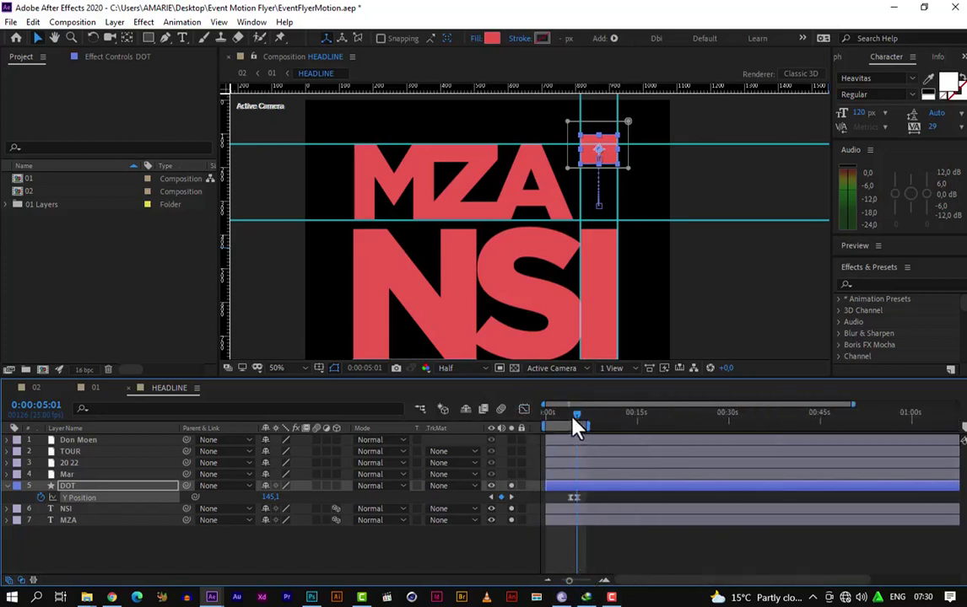
drag(574, 418, 510, 432)
key(comma)
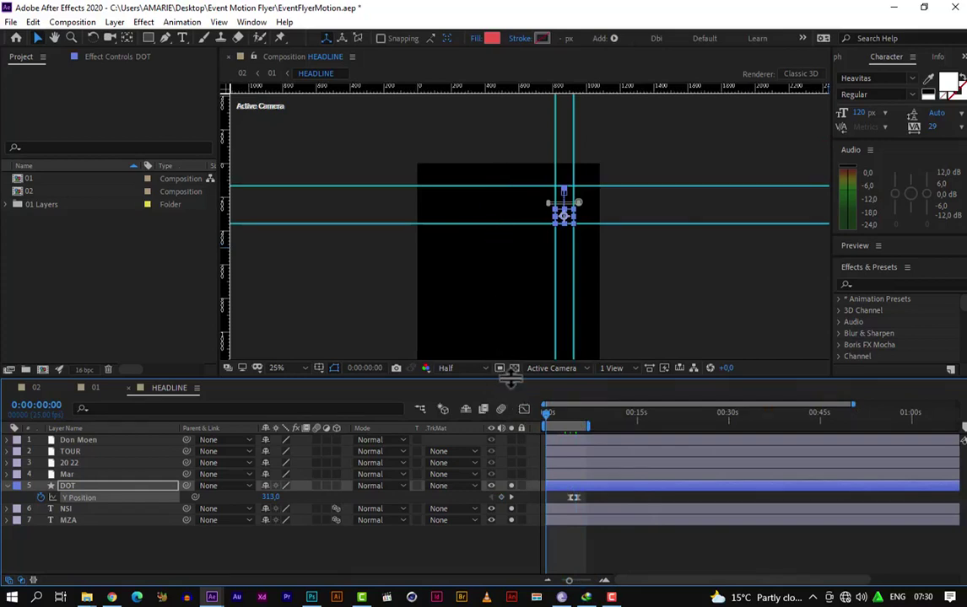
drag(499, 380, 512, 412)
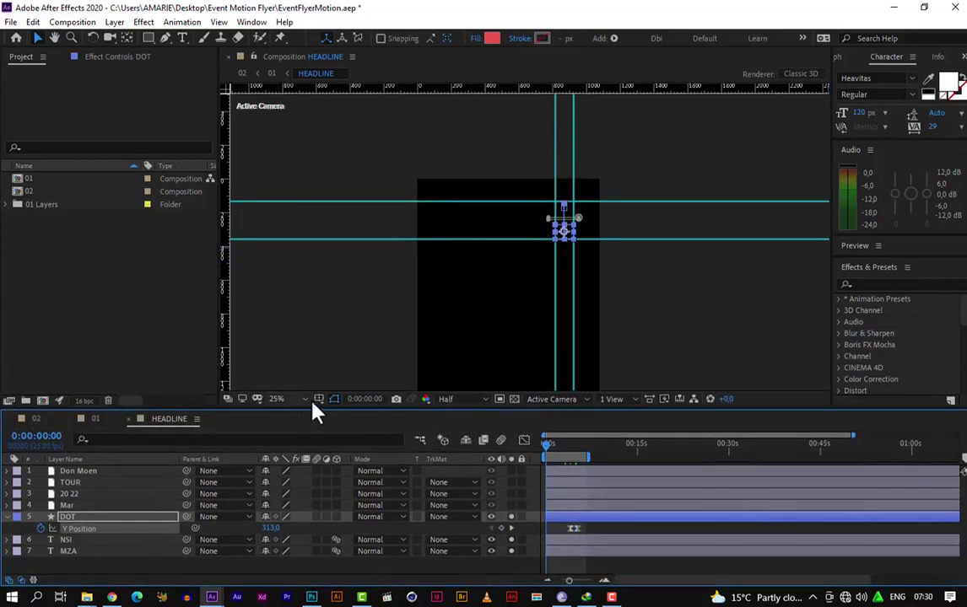
click(289, 399)
click(293, 161)
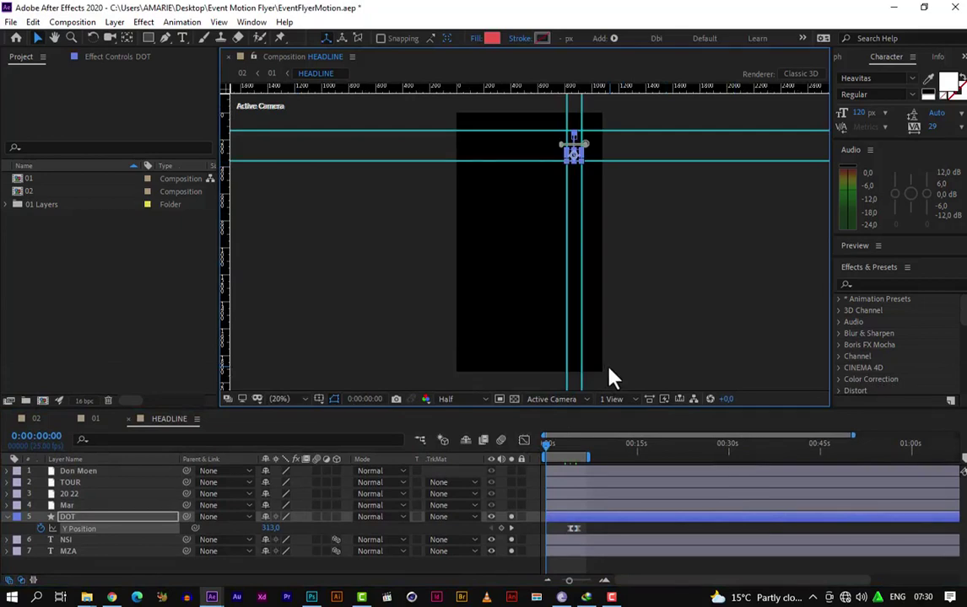
Step: Preview the animation at 33.3% with MZA in view, stopping at 0:00:02:09
key(space)
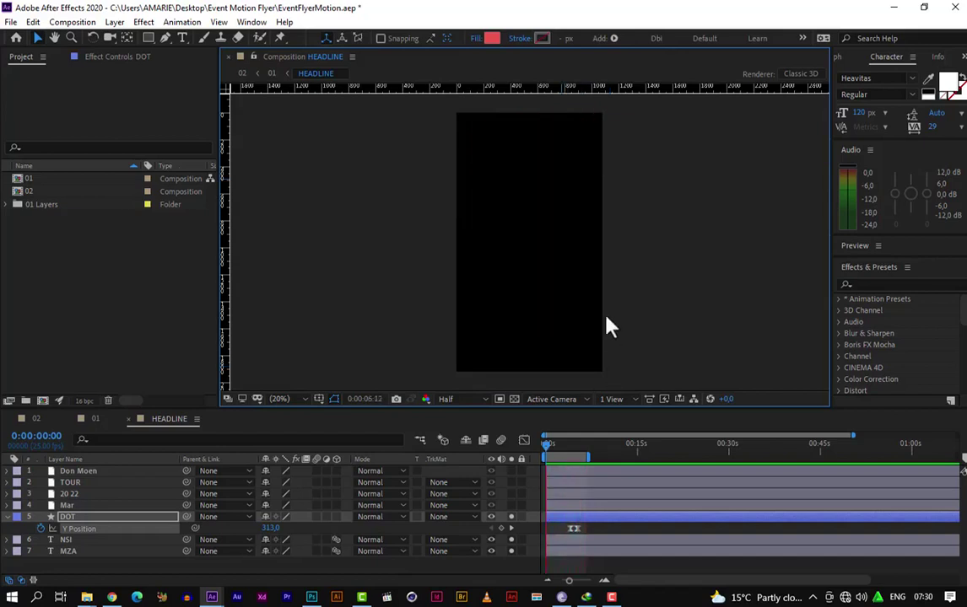
key(period)
key(period)
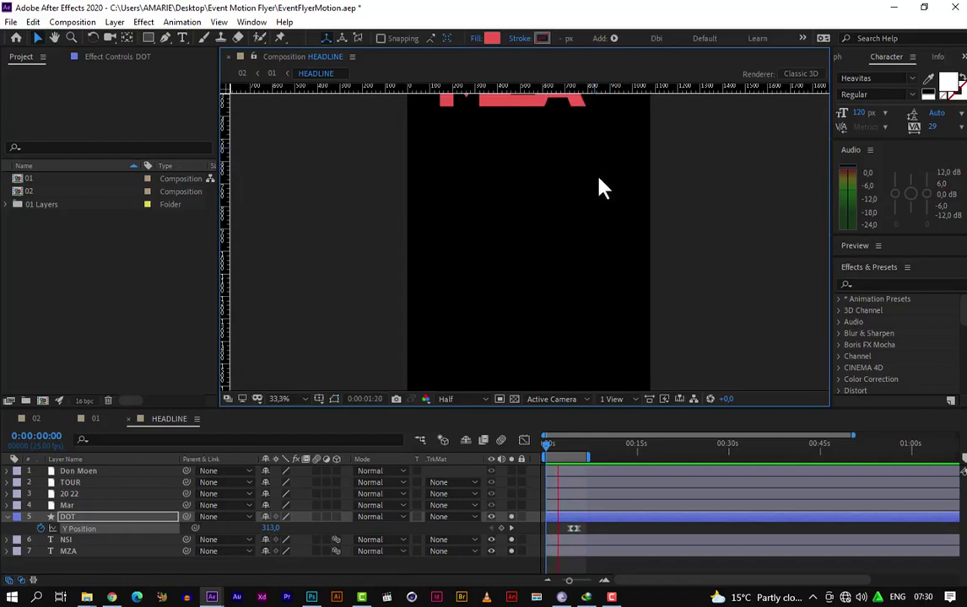
key(h)
drag(585, 257, 585, 291)
key(v)
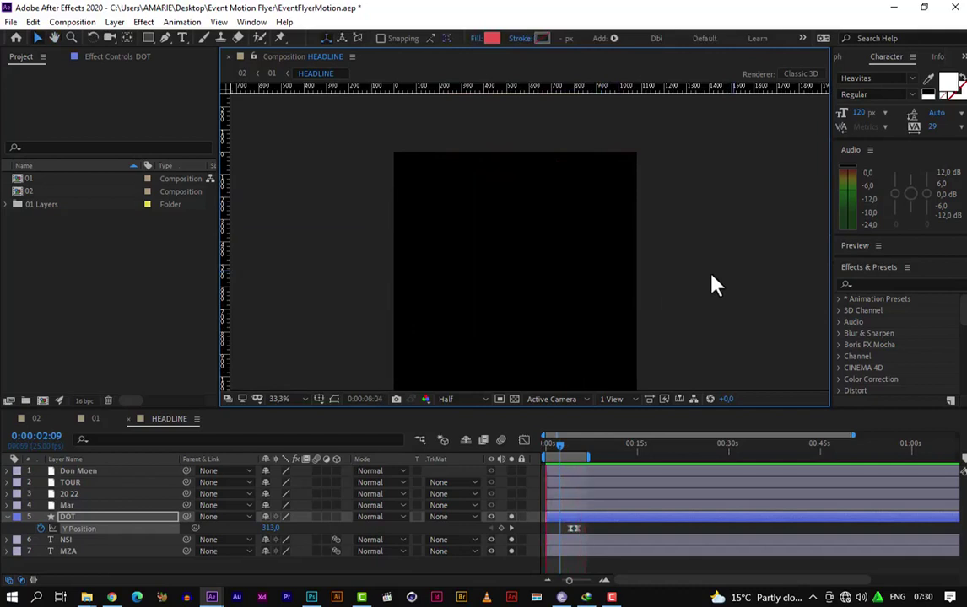
key(space)
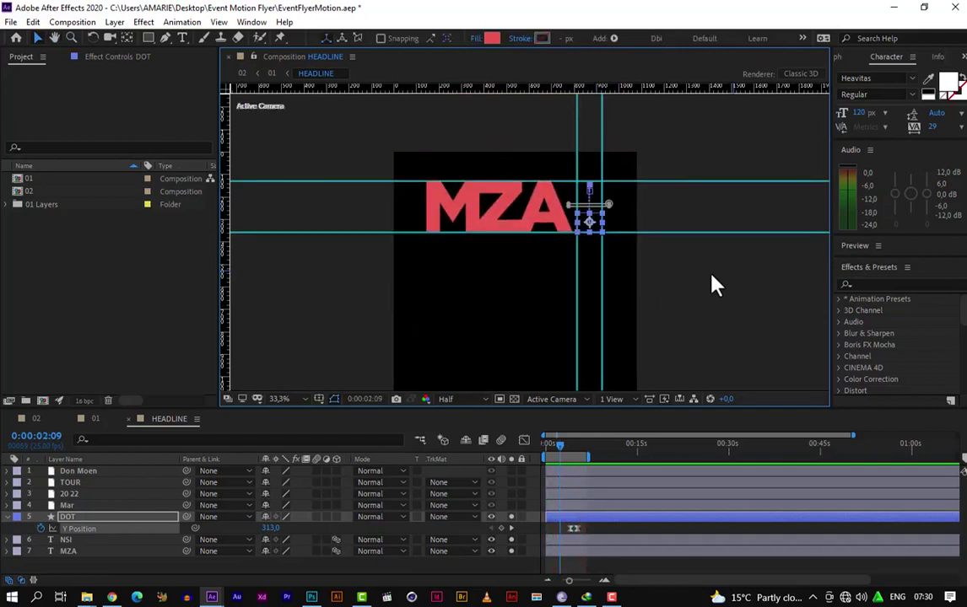
Step: Show the keyframed properties of DOT, NSI and MZA and zoom the timeline to about 18 seconds
click(9, 517)
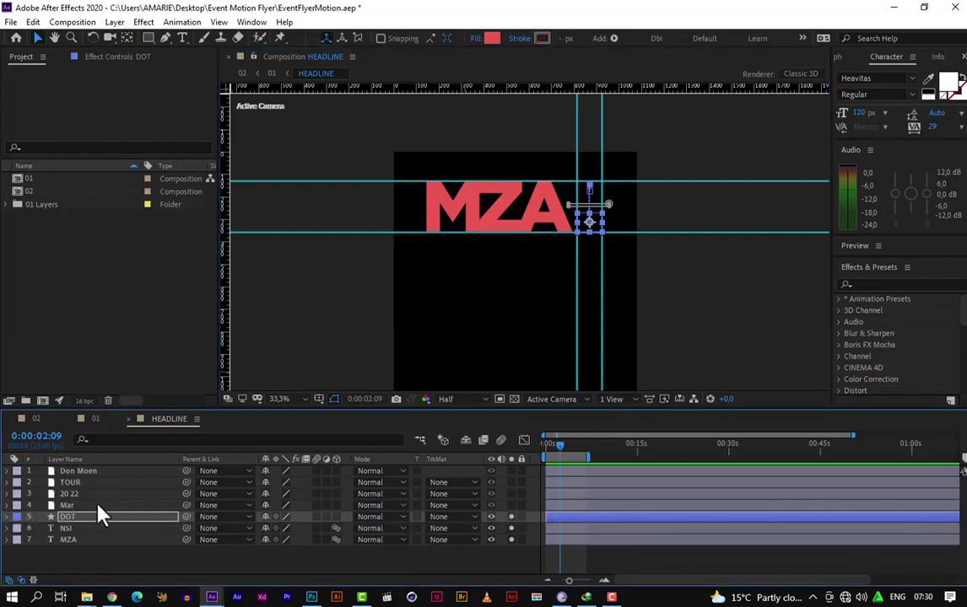
key(ctrl+Up)
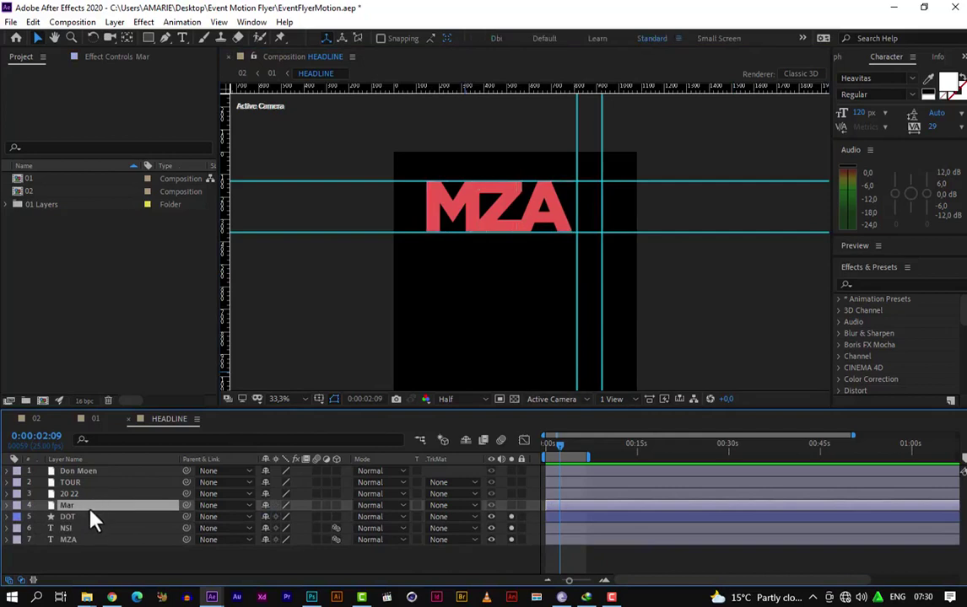
click(74, 520)
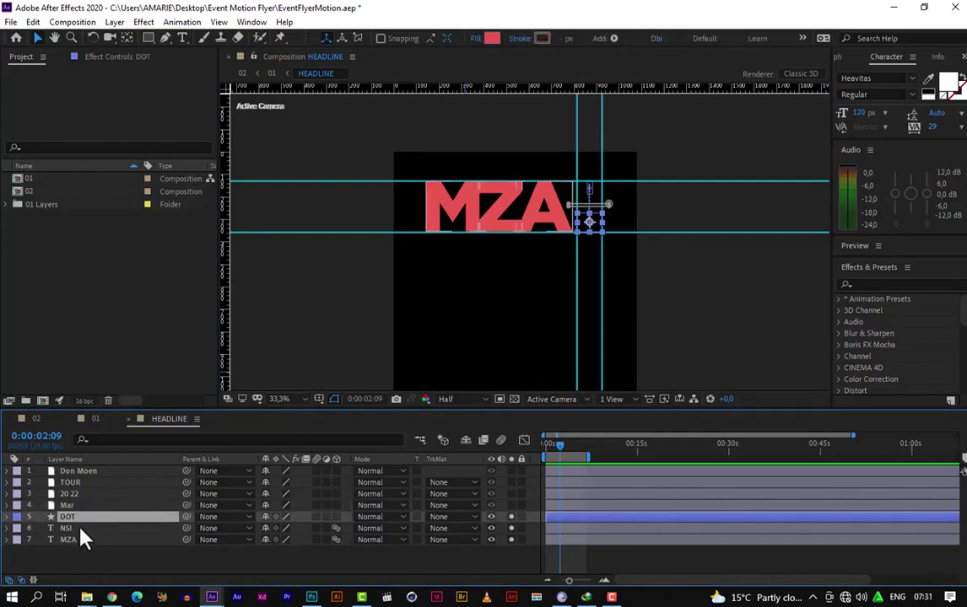
shift+click(90, 541)
key(u)
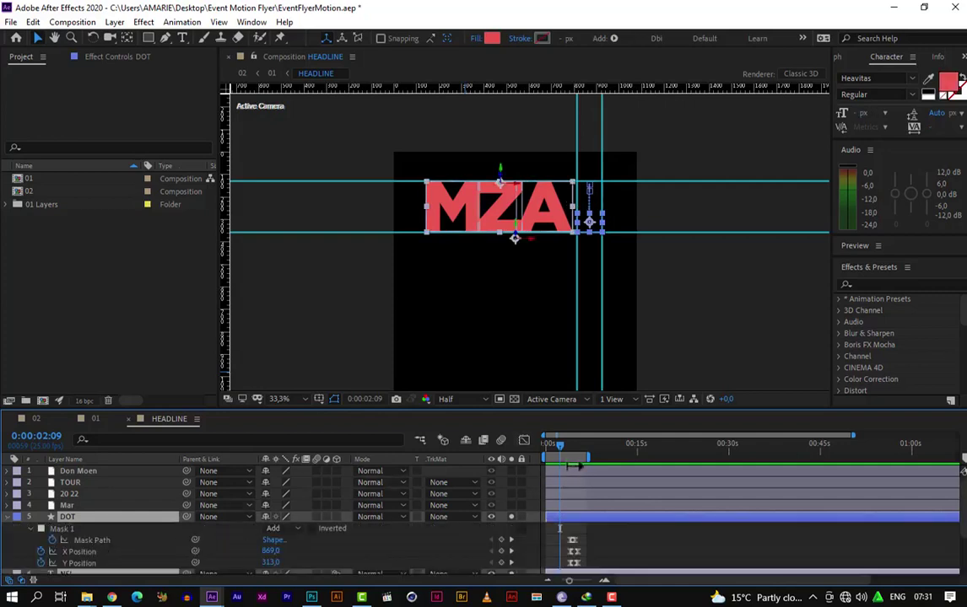
drag(570, 582, 588, 593)
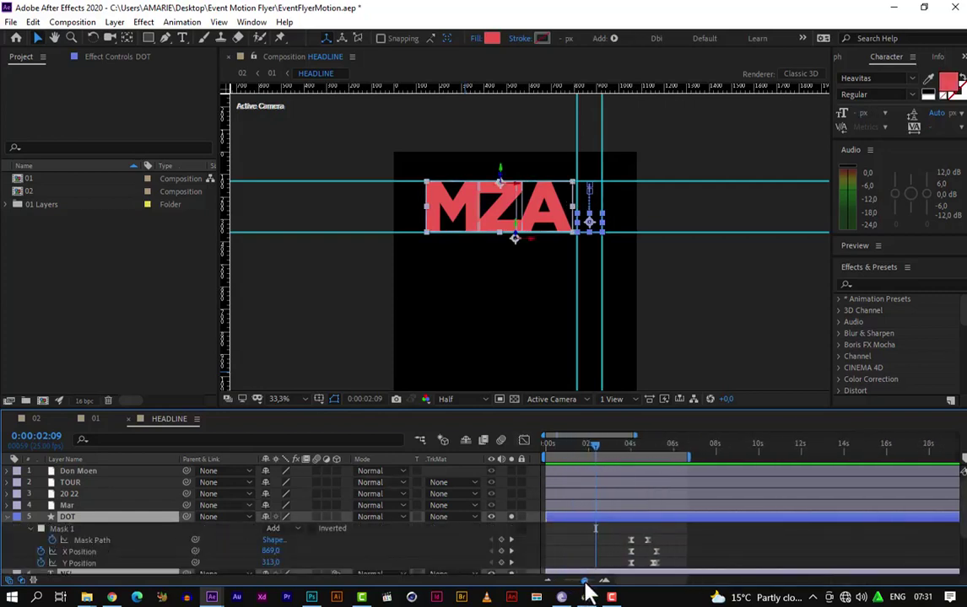
Step: Scrub around 0:00:05:05 to check the motion, then collapse the DOT and NSI rows
drag(596, 447, 662, 458)
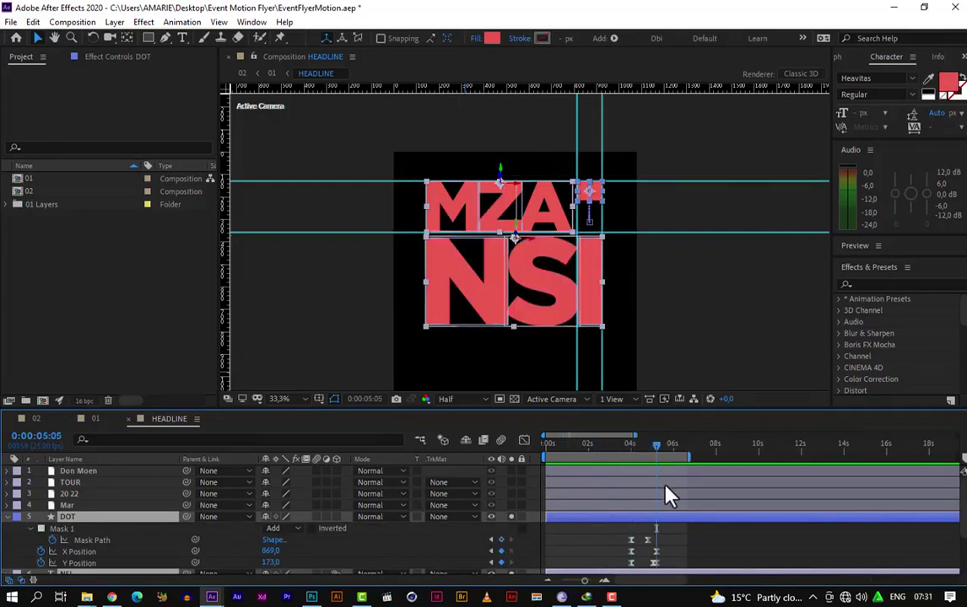
scroll(670, 529, down, 3)
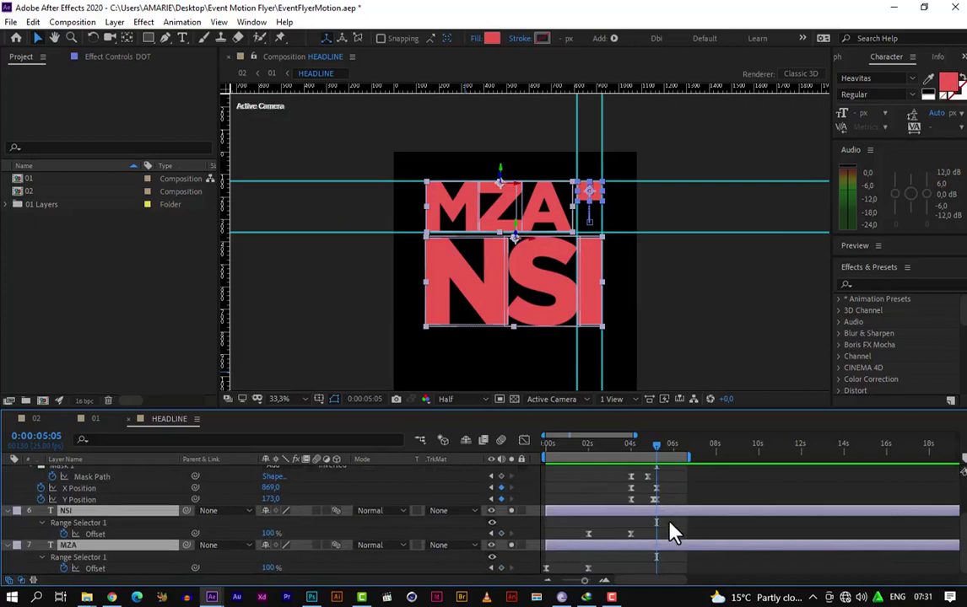
mouse_move(653, 449)
mouse_down()
mouse_move(638, 460)
mouse_move(664, 464)
mouse_up()
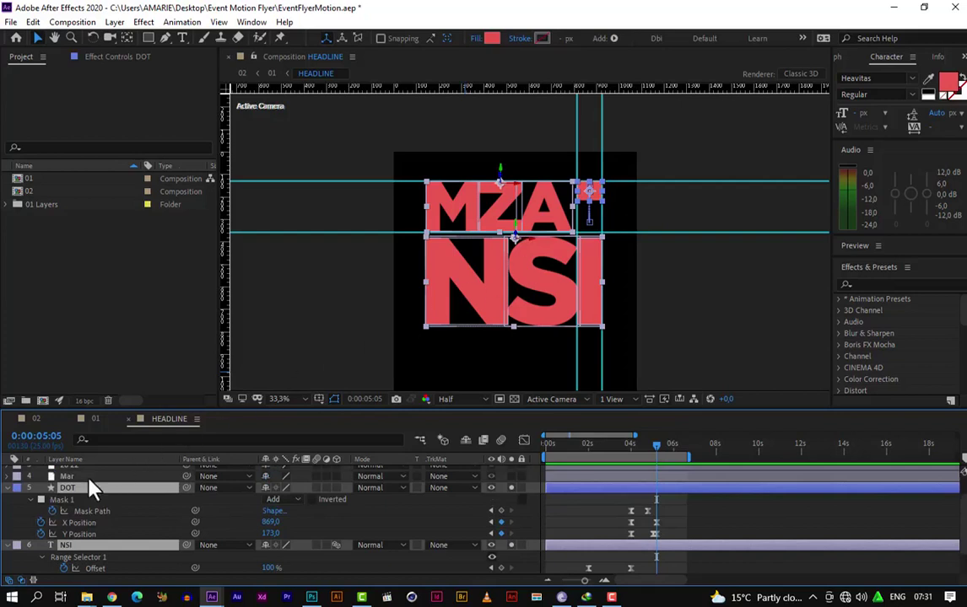
key(ctrl+Up)
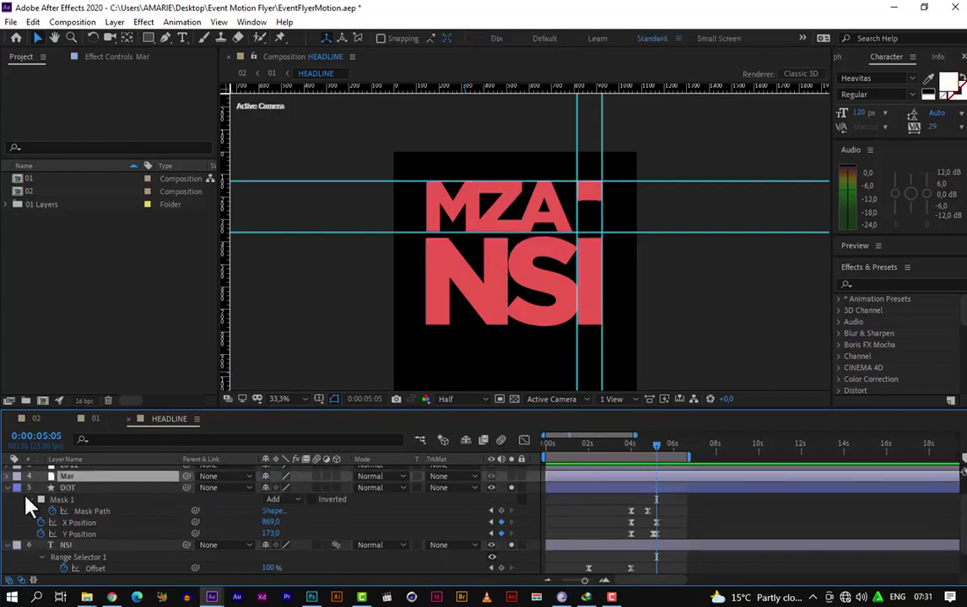
click(8, 488)
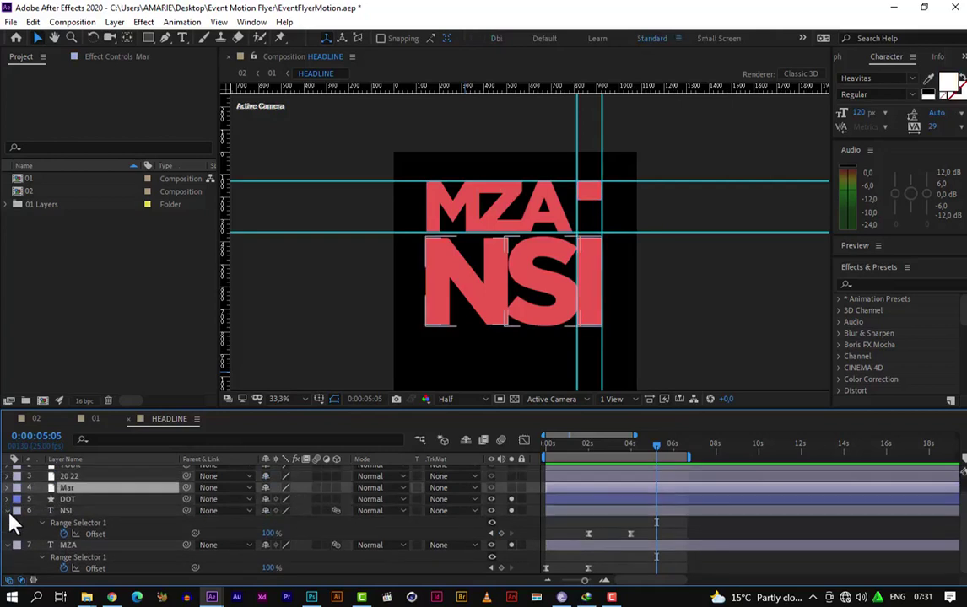
click(8, 512)
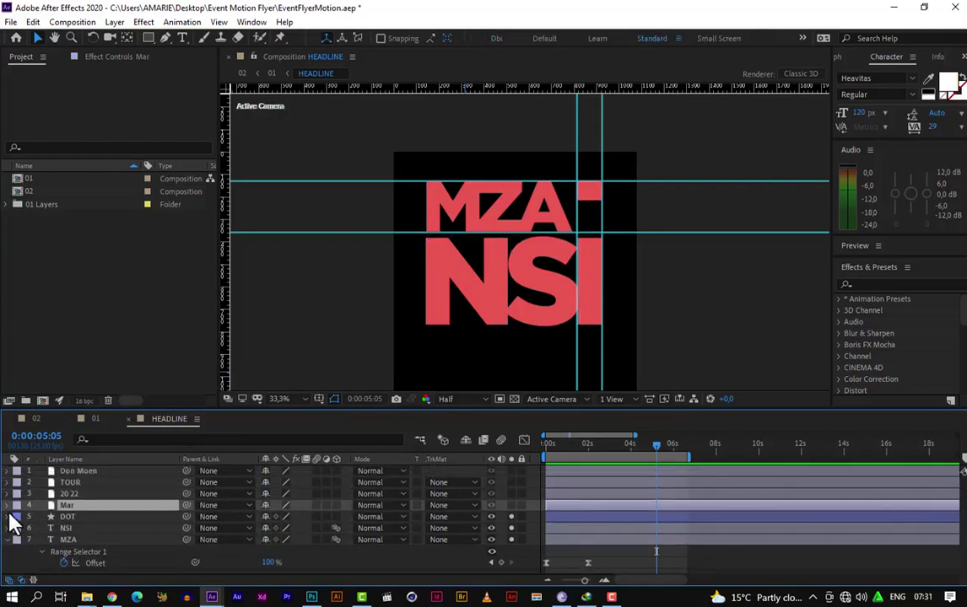
Step: Bring up the Mar layer's Create submenu, then switch to the Photoshop flyer
right_click(70, 509)
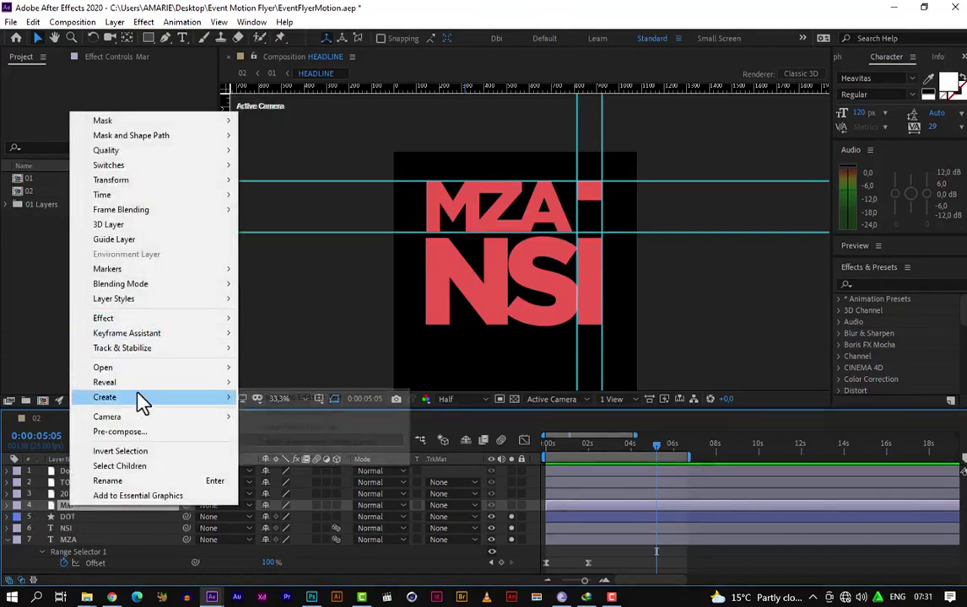
mouse_move(139, 399)
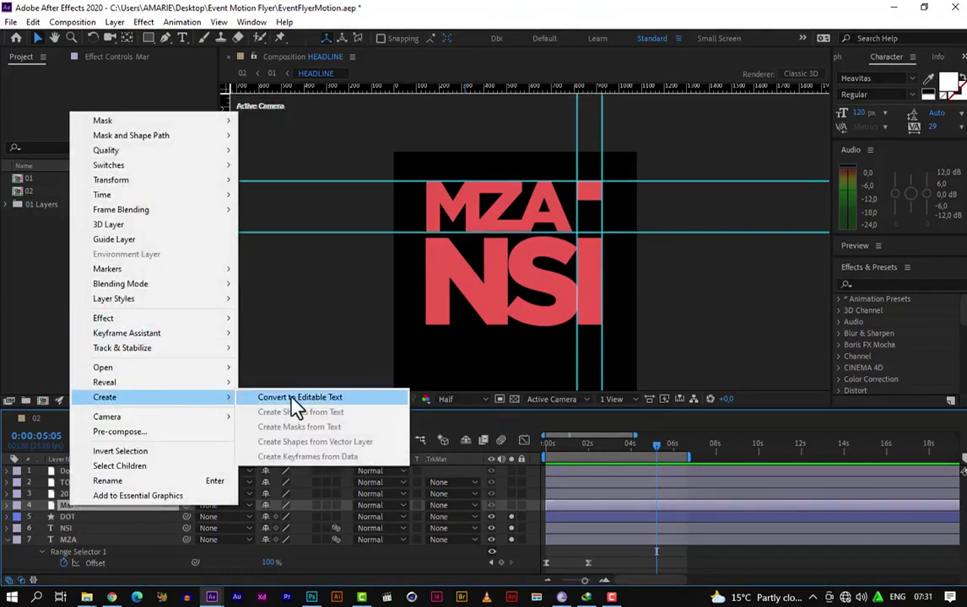
click(311, 597)
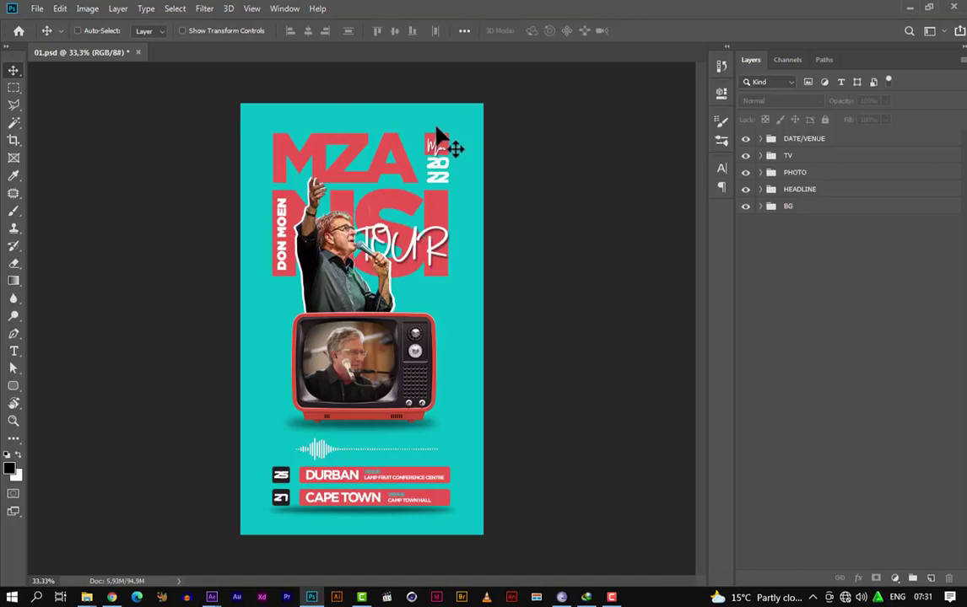
Step: Switch from the Photoshop flyer back to the After Effects project window
scroll(437, 132, up, 5)
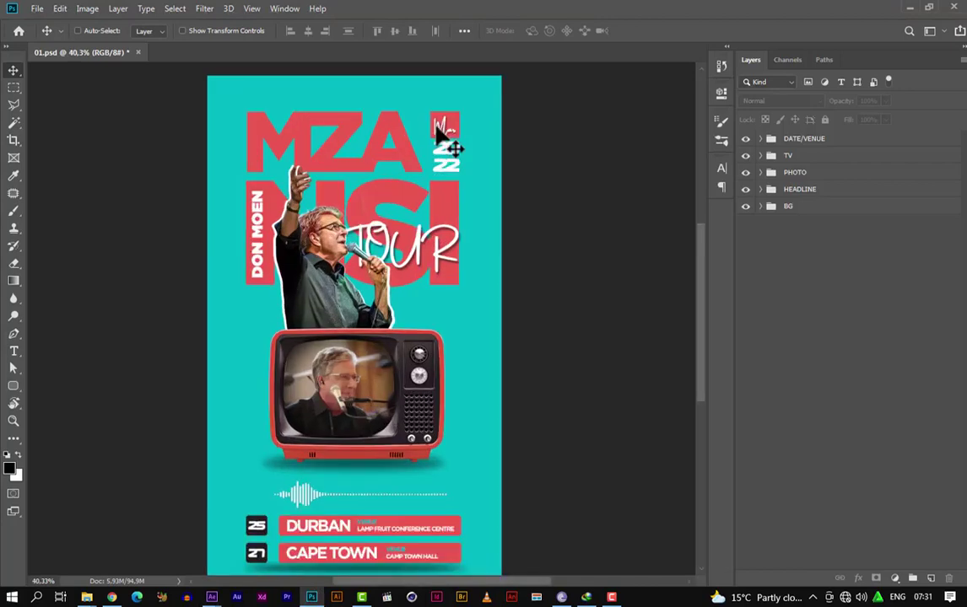
scroll(437, 132, up, 1)
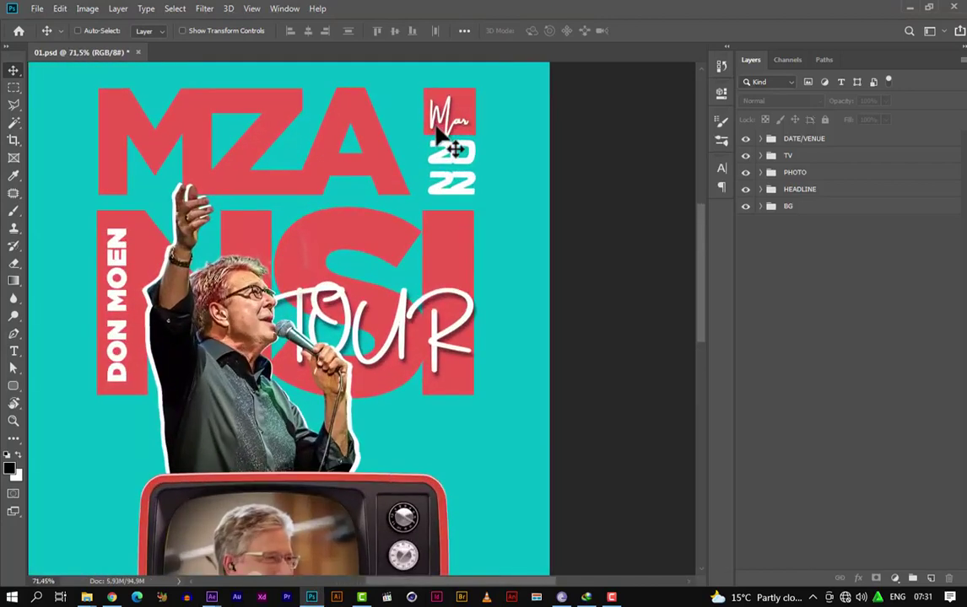
click(212, 597)
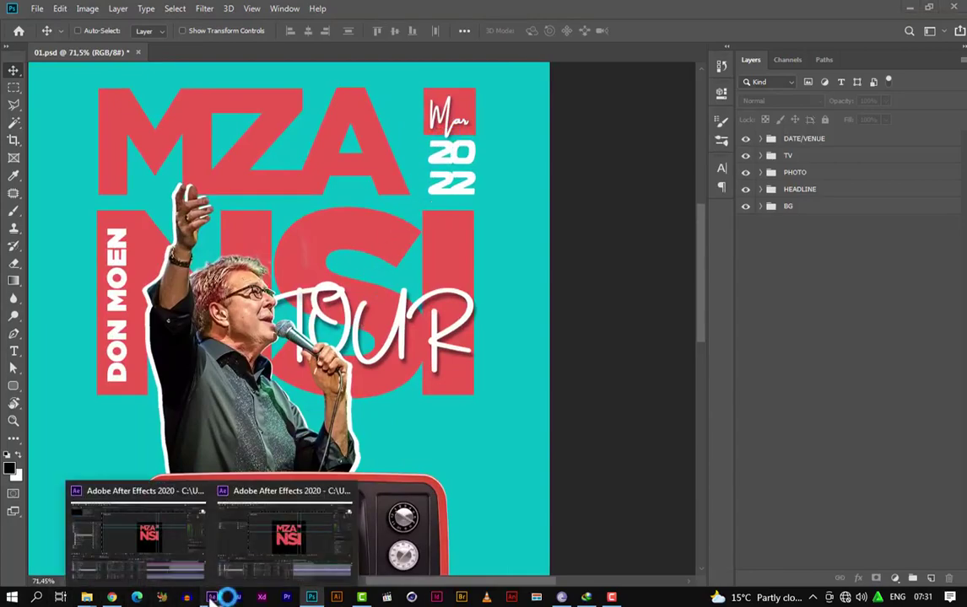
click(283, 544)
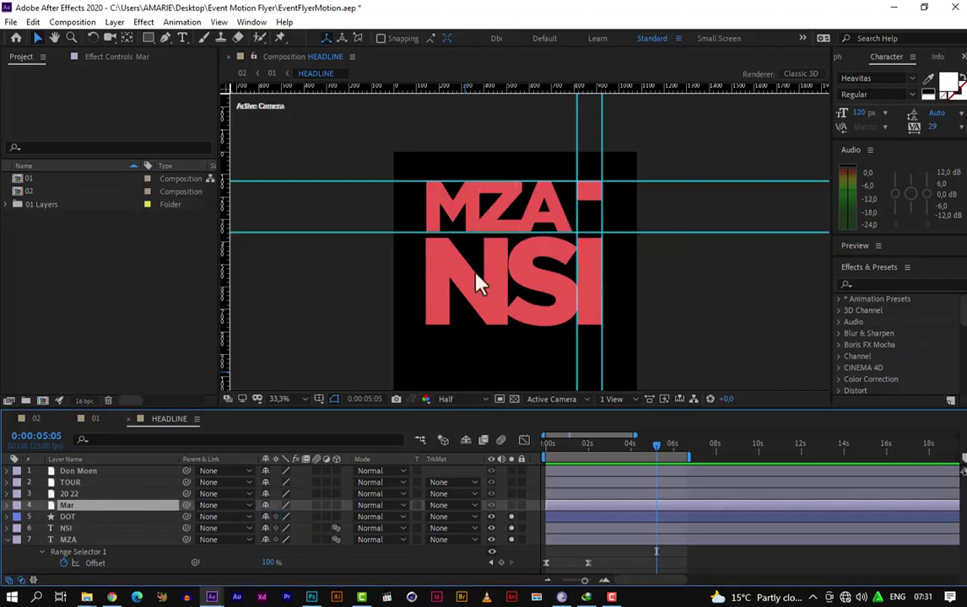
Step: Convert the Mar layer with Create > Convert to Editable Text
right_click(107, 507)
mouse_move(201, 400)
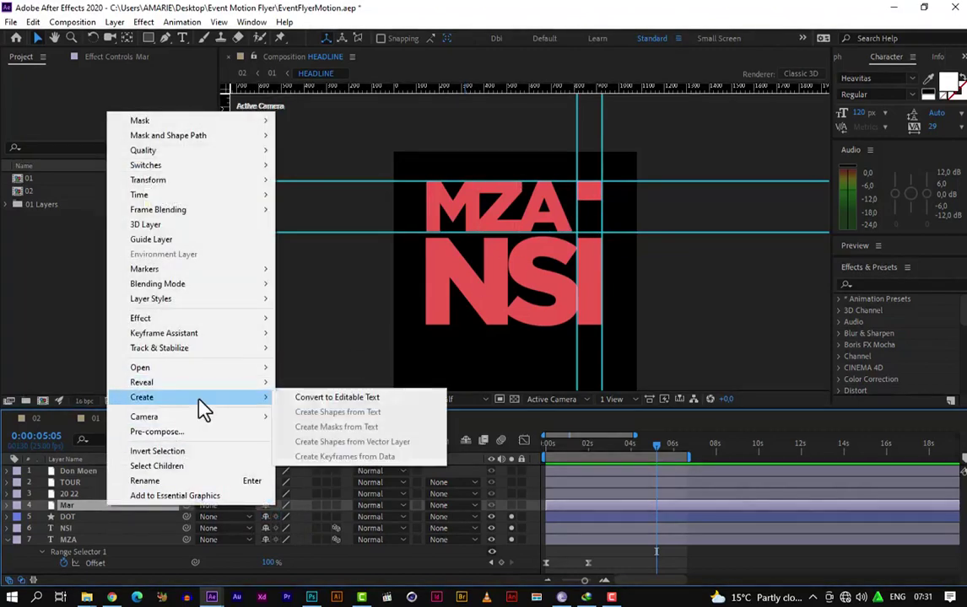
click(321, 402)
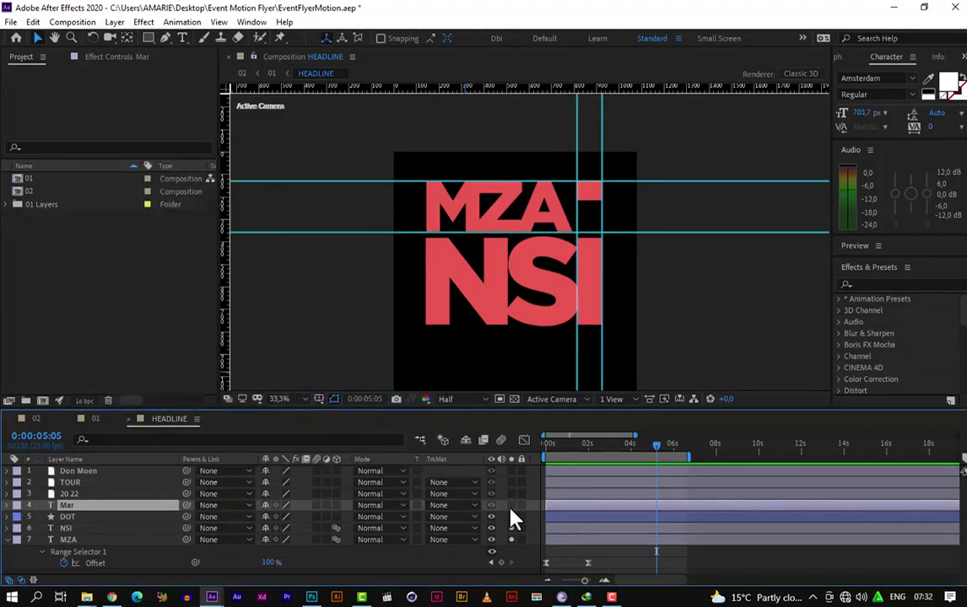
Step: Zoom the Composition viewer and set the preview resolution from Half to Full
scroll(588, 194, up, 5)
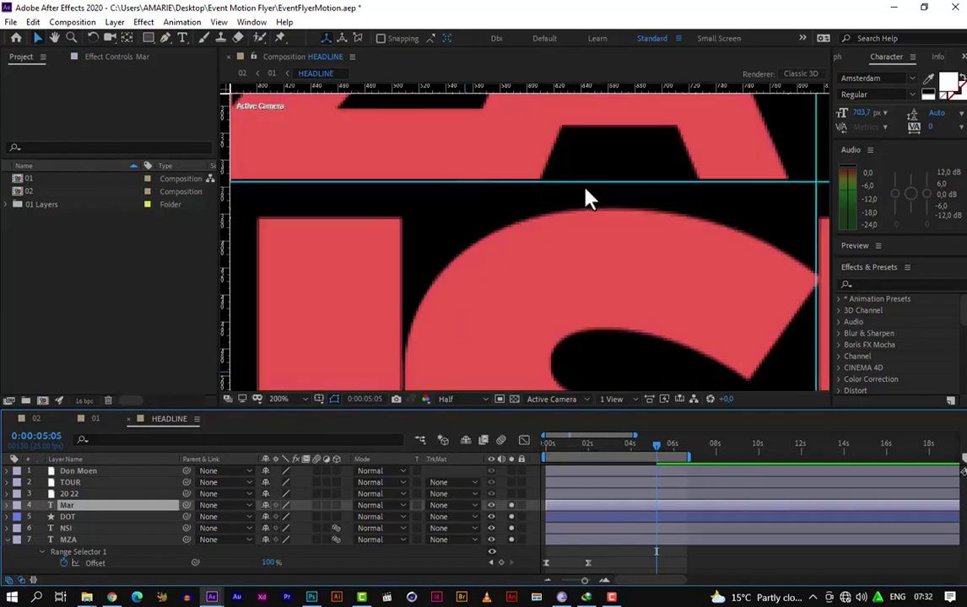
scroll(589, 196, down, 4)
key(h)
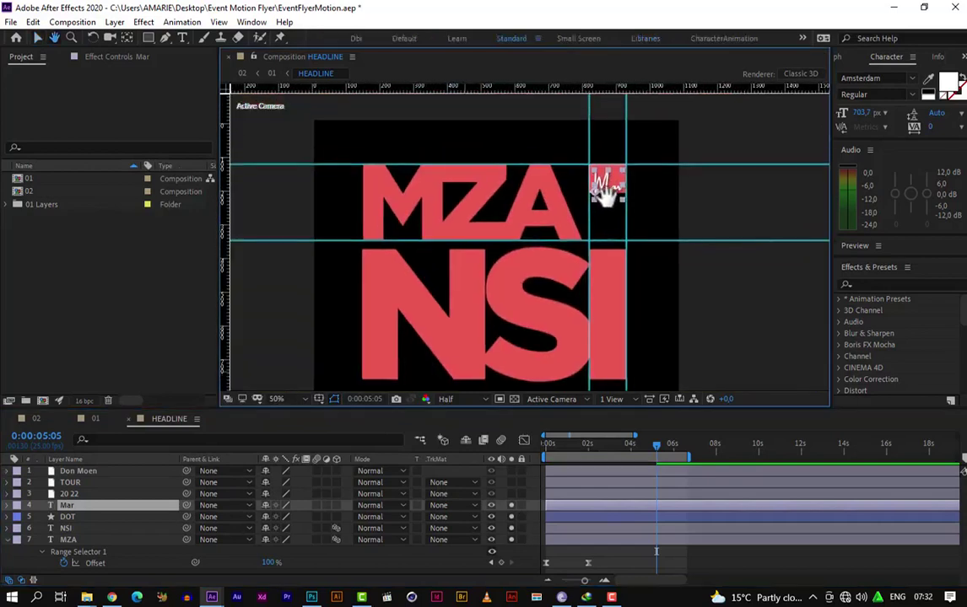
scroll(595, 193, up, 2)
key(v)
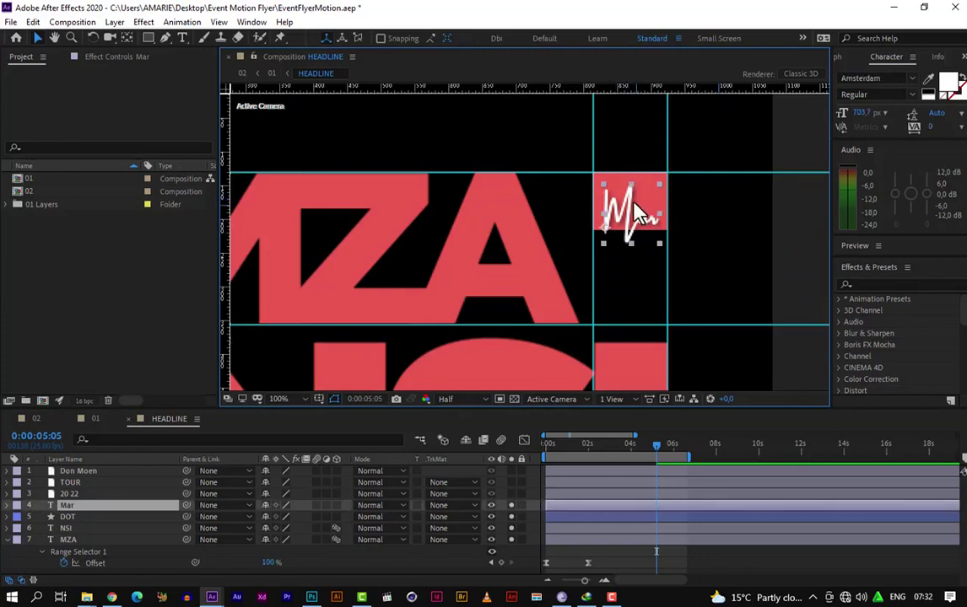
key(period)
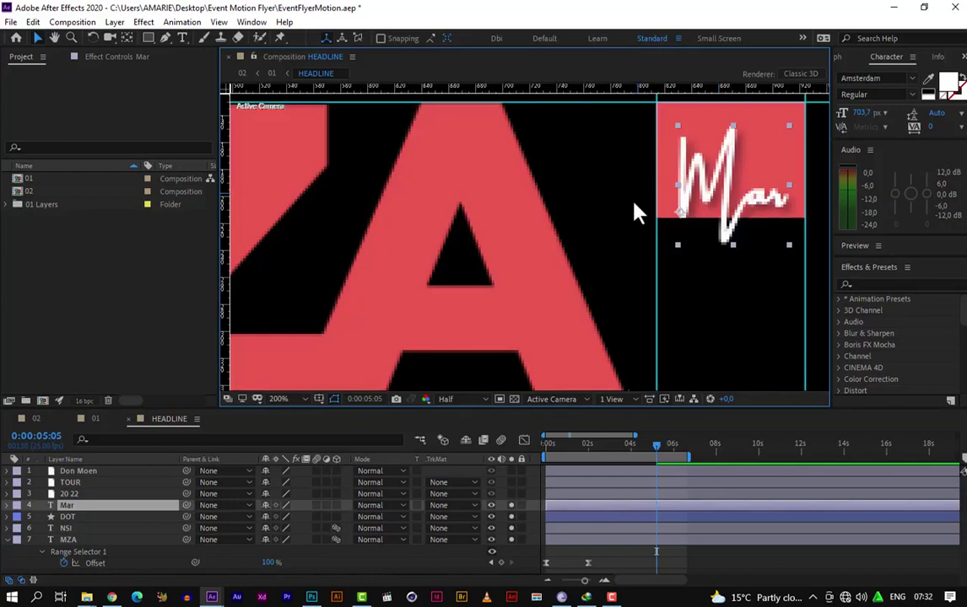
key(comma)
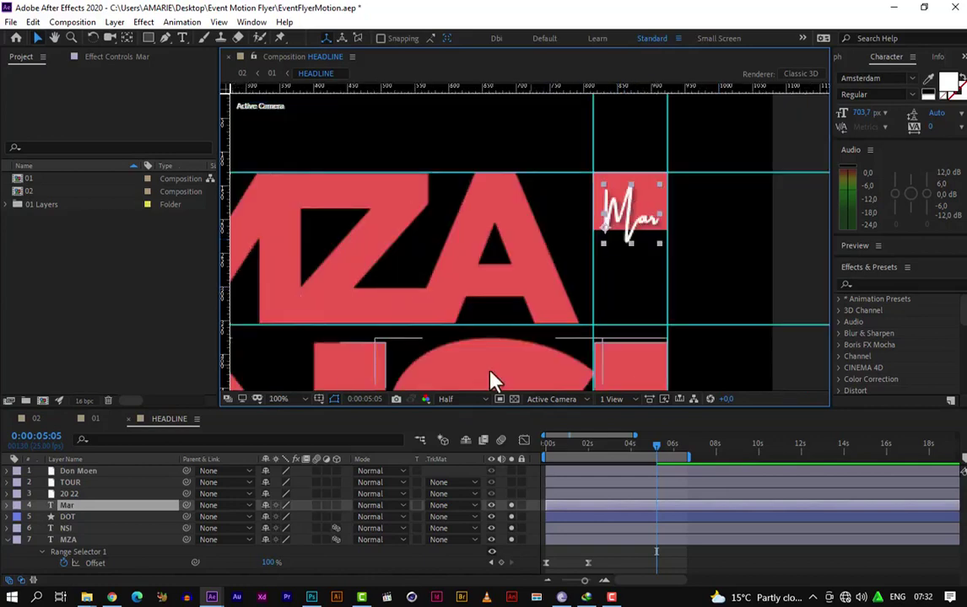
click(466, 403)
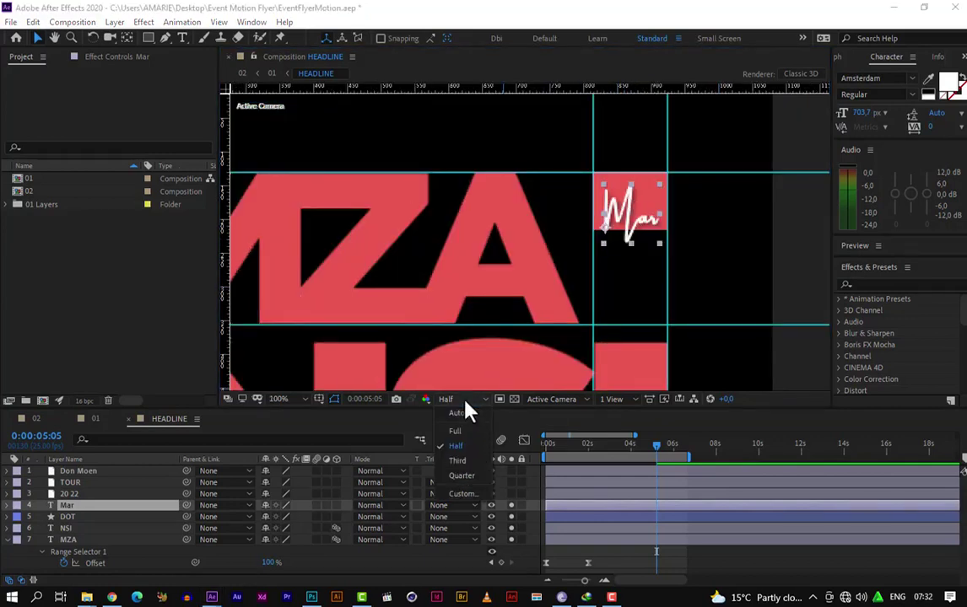
click(457, 431)
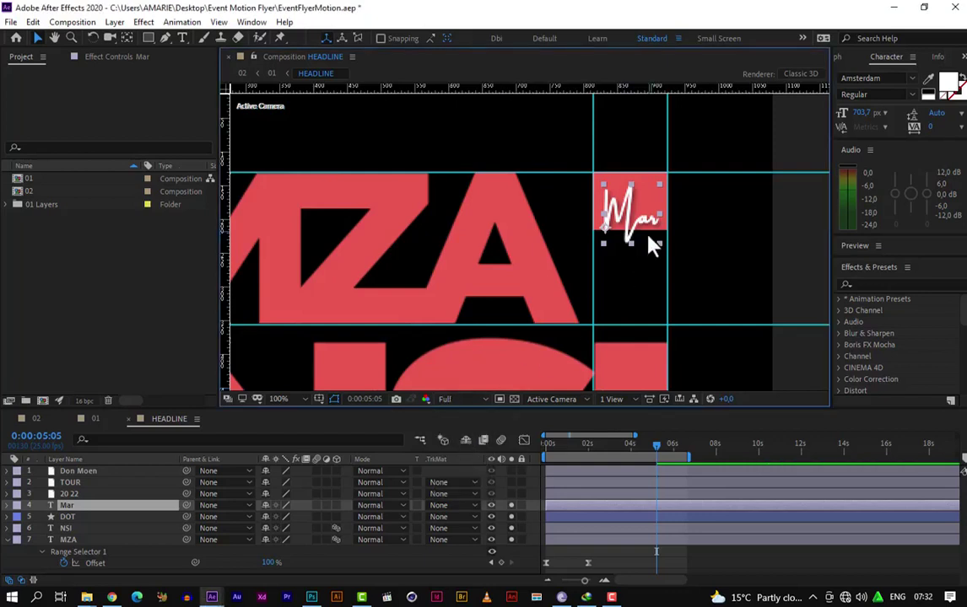
Step: Pan the viewer so the whole Mar word is in view
scroll(651, 245, up, 2)
scroll(651, 245, down, 2)
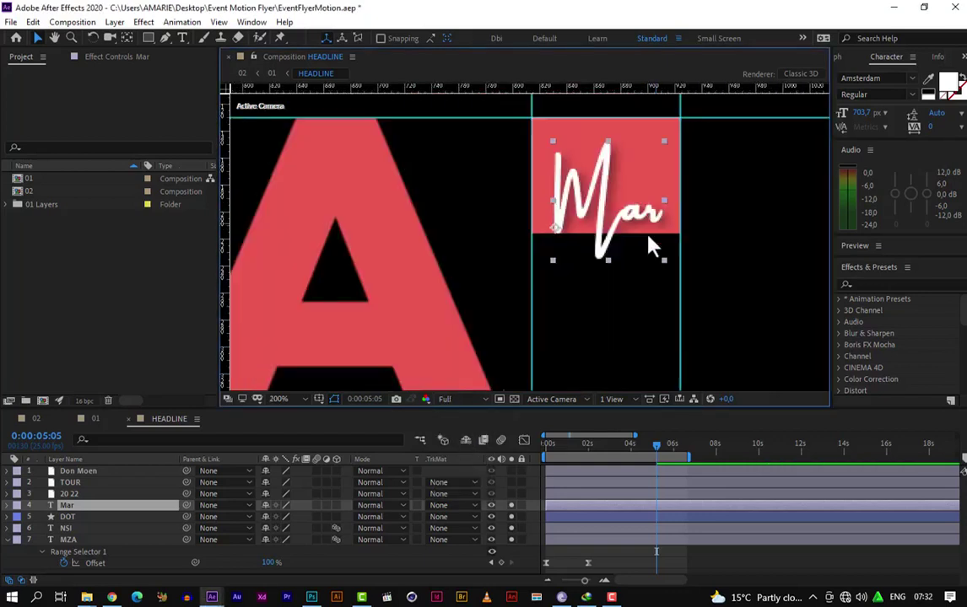
scroll(651, 245, up, 2)
key(space)
drag(614, 207, 554, 264)
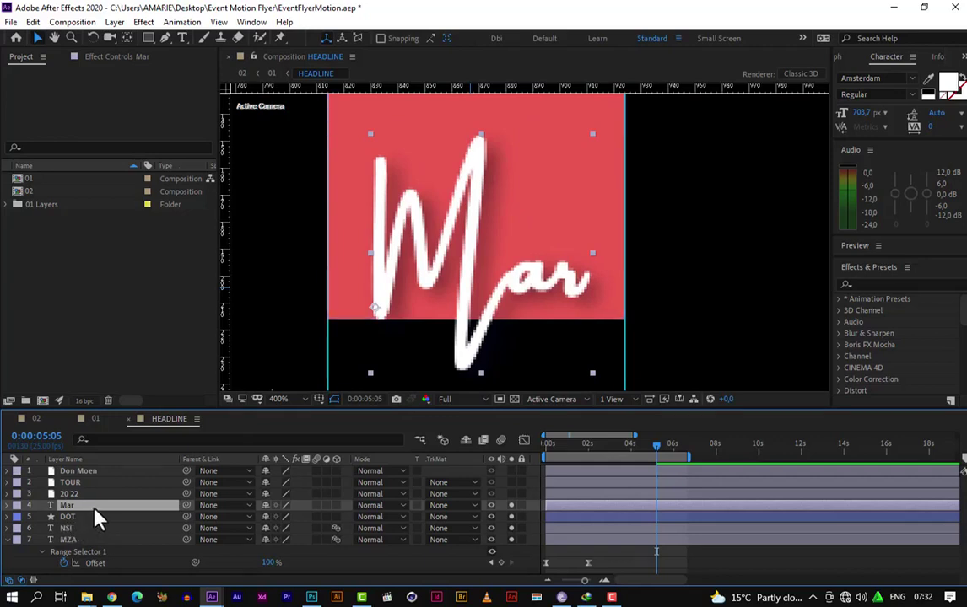
Step: Trace a Pen-tool mask path with seven points down and across the M of Mar
click(165, 43)
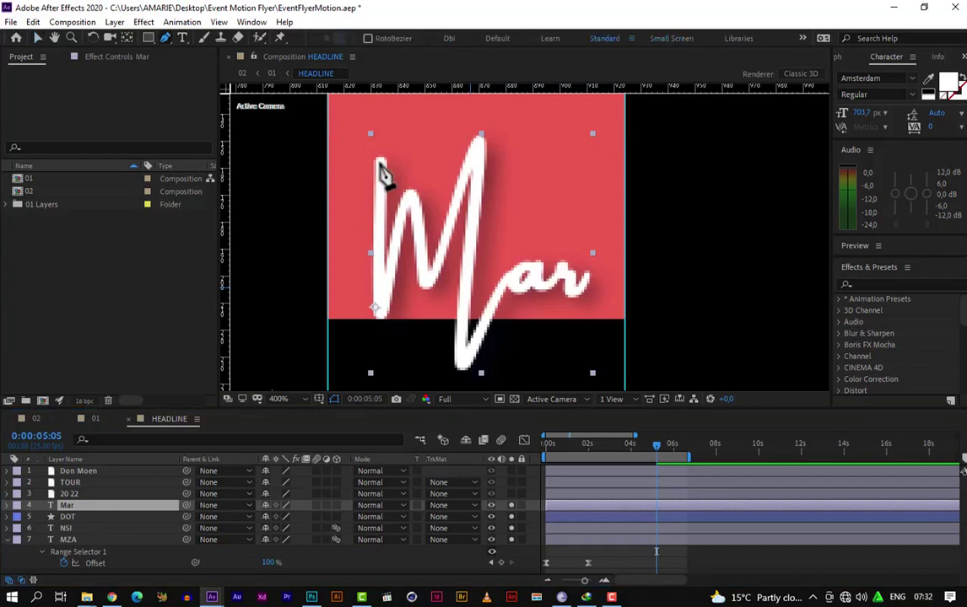
click(379, 162)
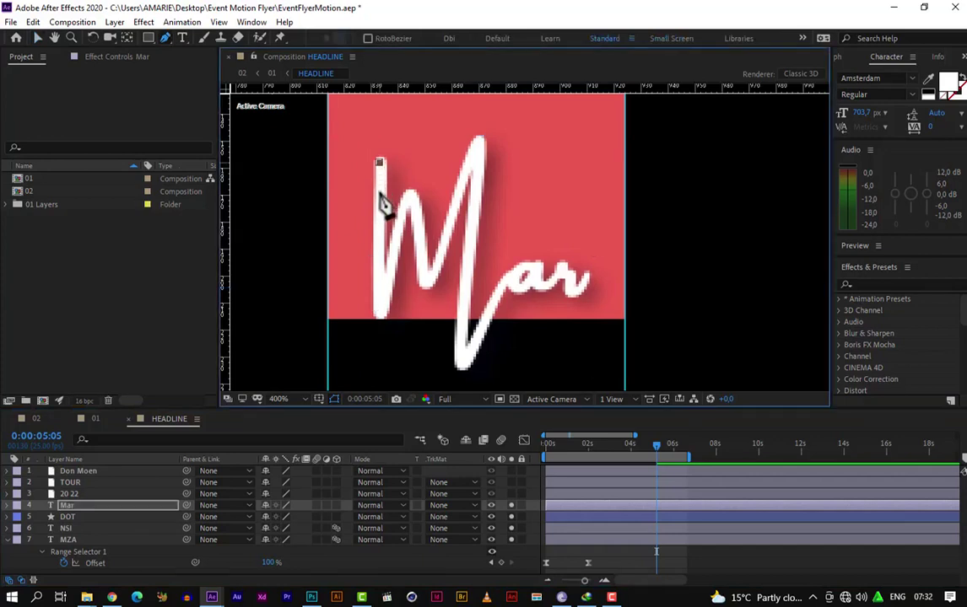
click(380, 319)
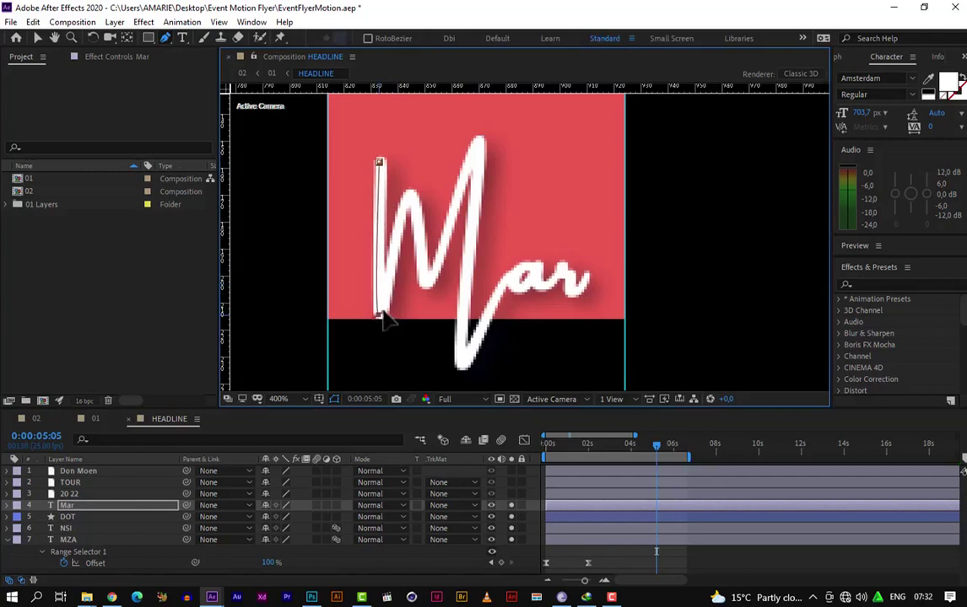
click(408, 199)
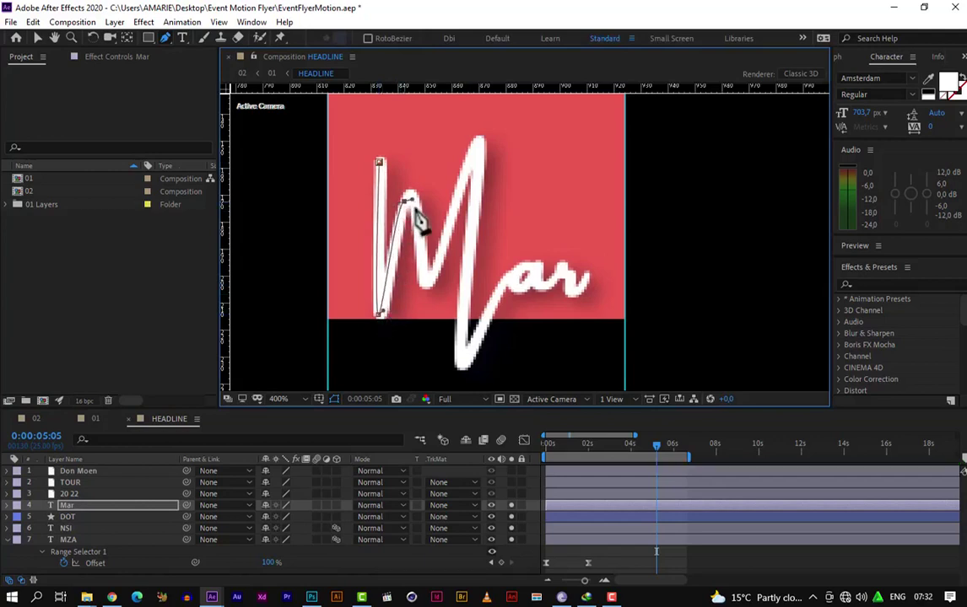
click(426, 264)
click(428, 274)
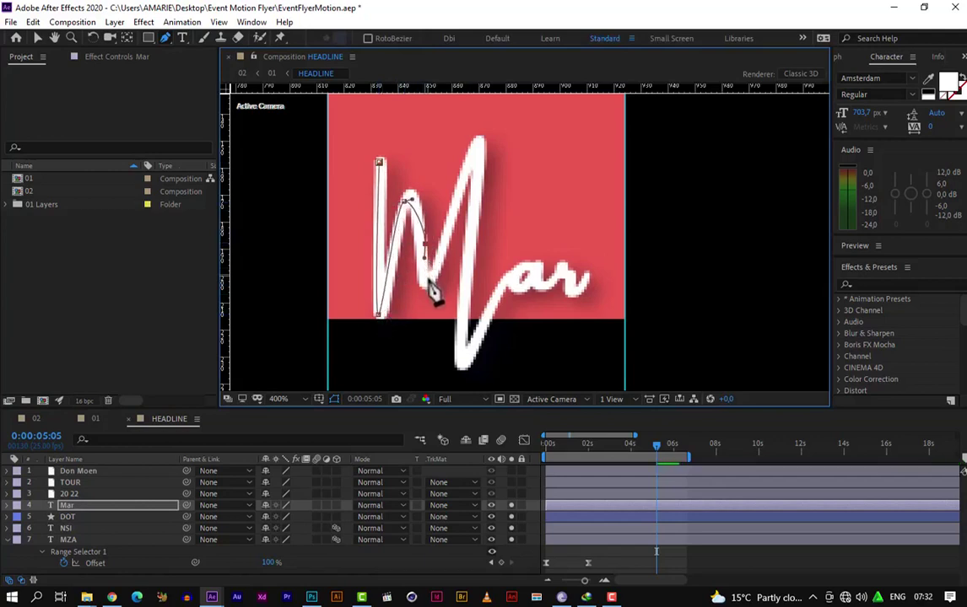
click(475, 150)
click(459, 353)
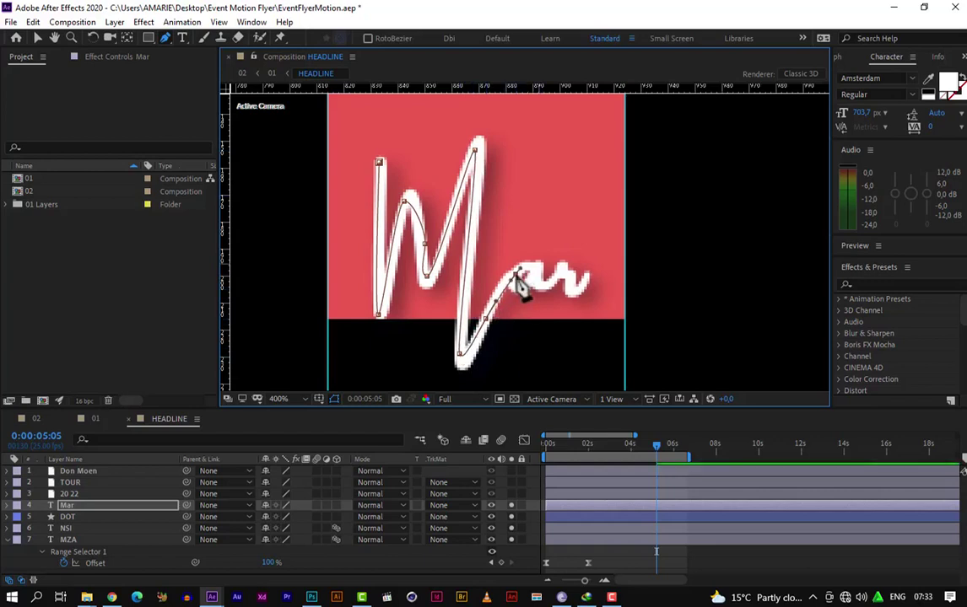
Step: Continue the mask with curved Bezier points around the loop of the a
scroll(548, 278, up, 2)
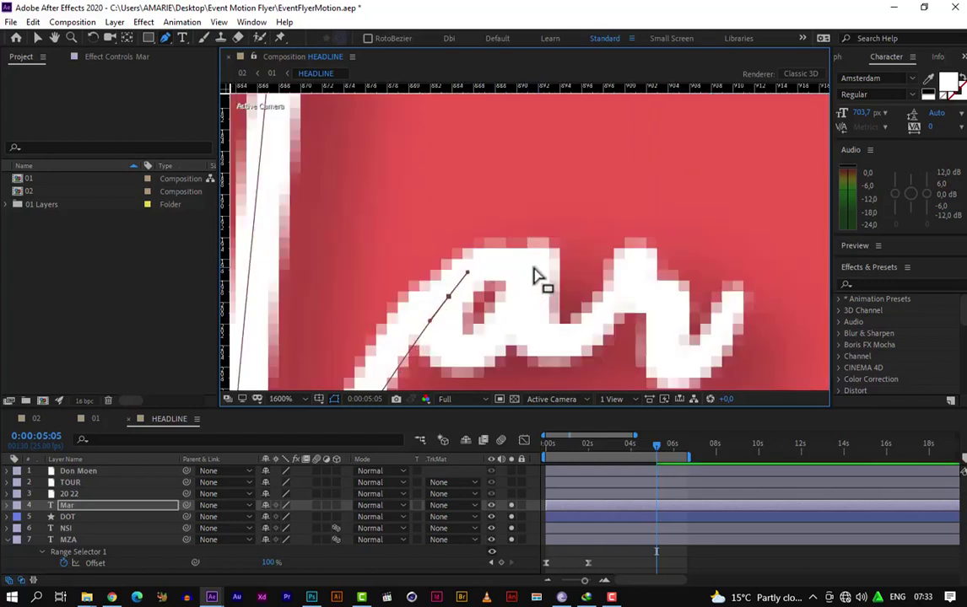
drag(533, 266, 527, 292)
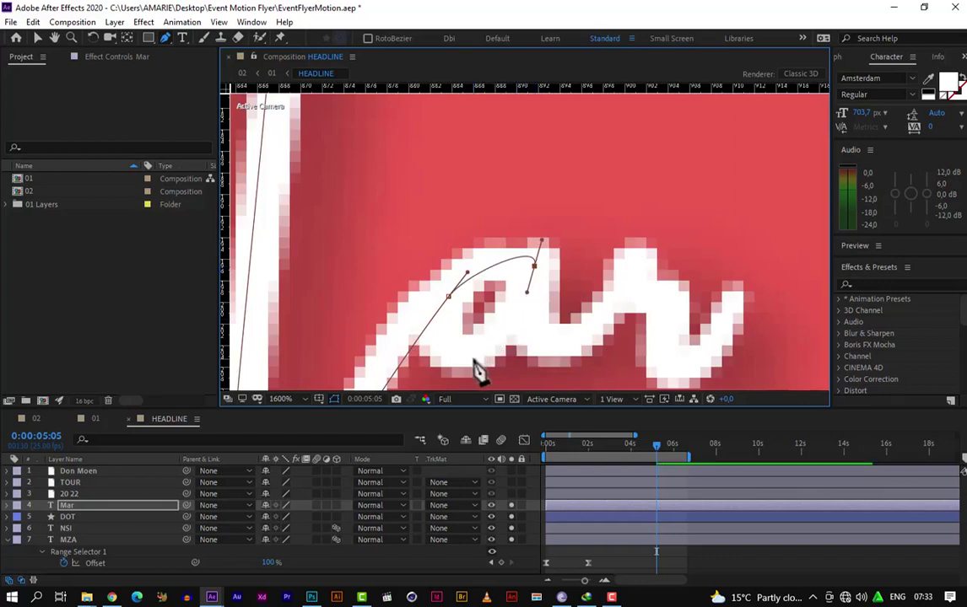
drag(473, 362, 447, 372)
drag(432, 288, 465, 281)
drag(518, 247, 535, 248)
drag(540, 338, 572, 348)
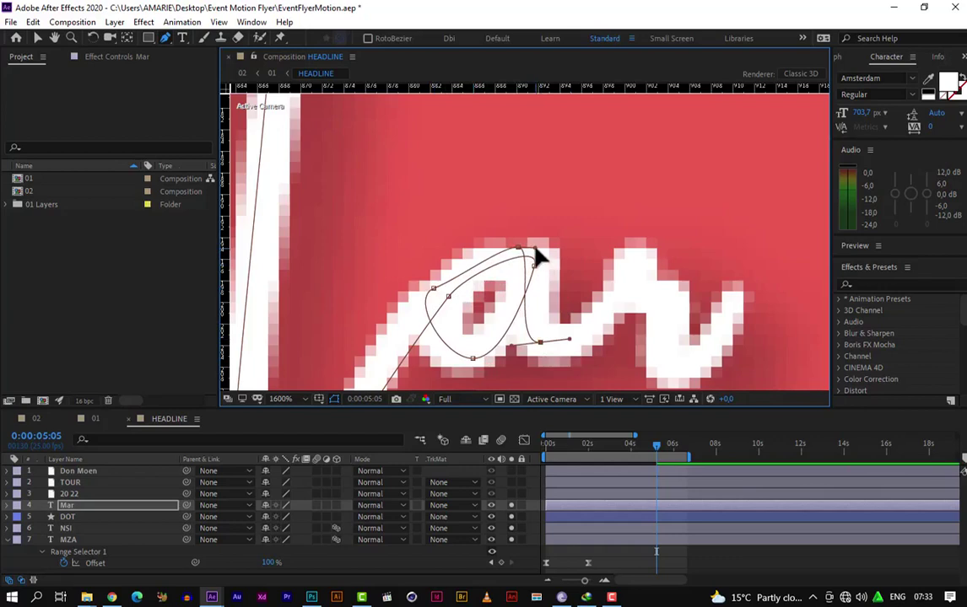
drag(535, 251, 578, 234)
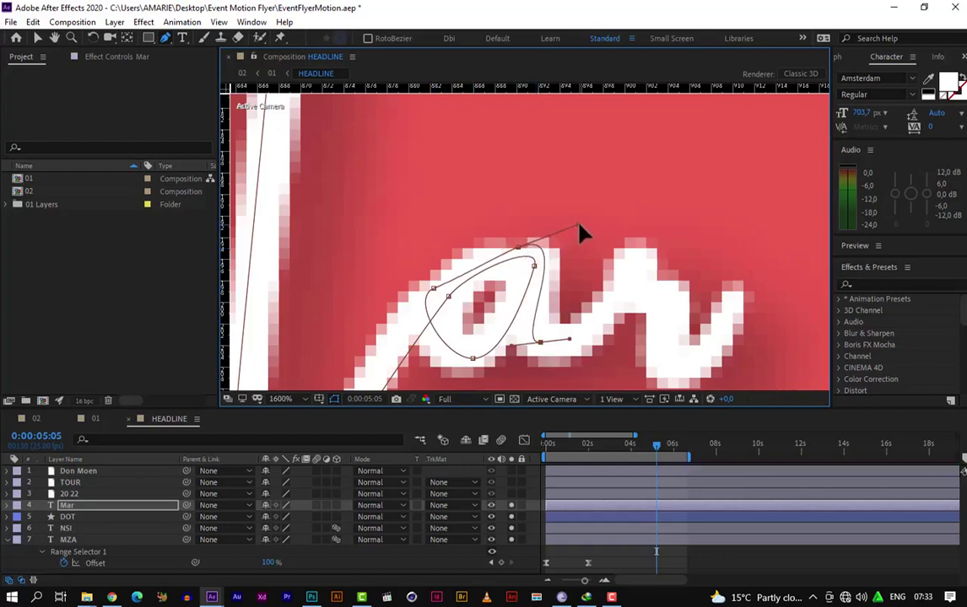
Step: Extend the mask down through the r to its tip and finish the path
click(637, 269)
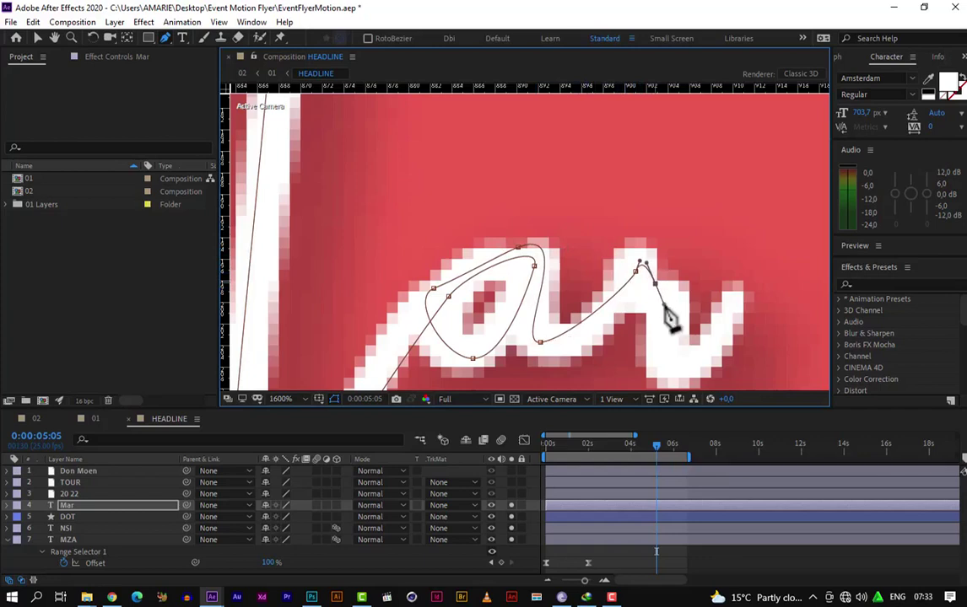
drag(670, 368, 675, 384)
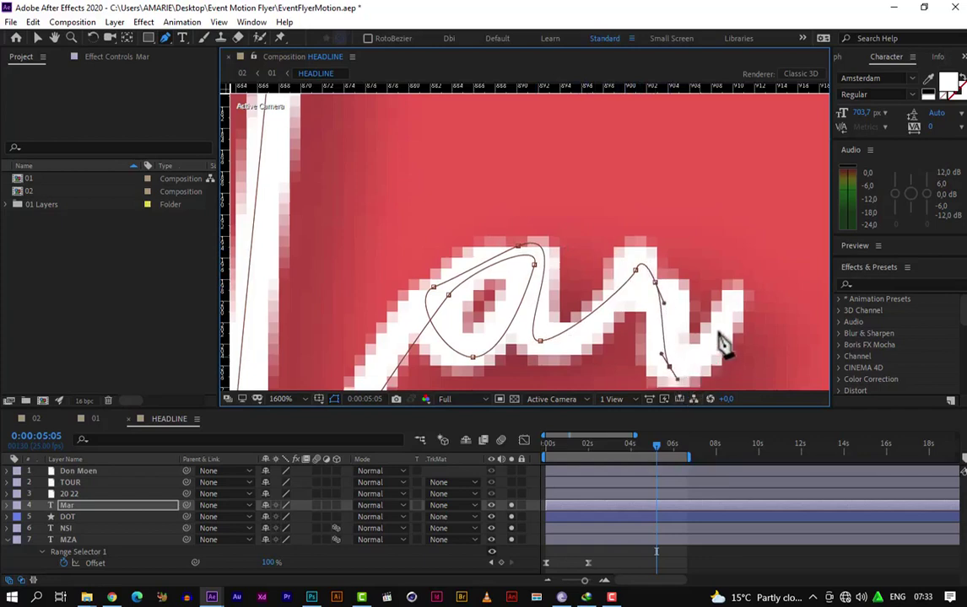
drag(720, 330, 727, 314)
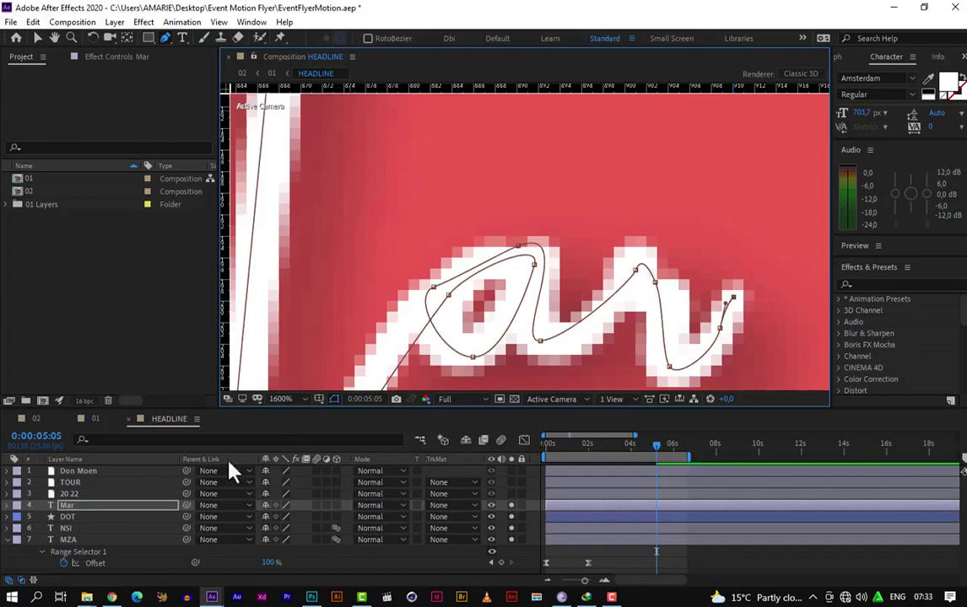
key(Return)
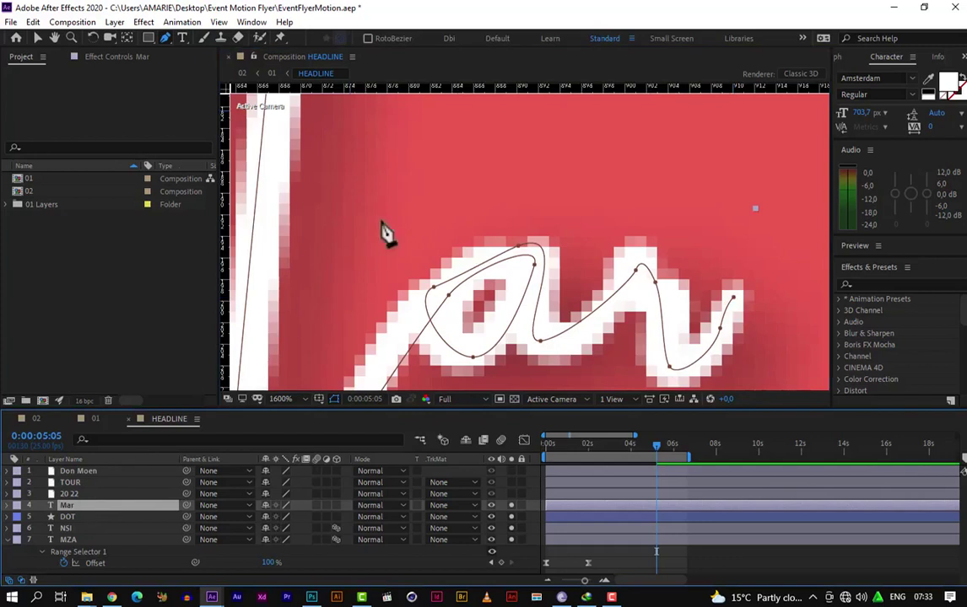
scroll(413, 208, down, 4)
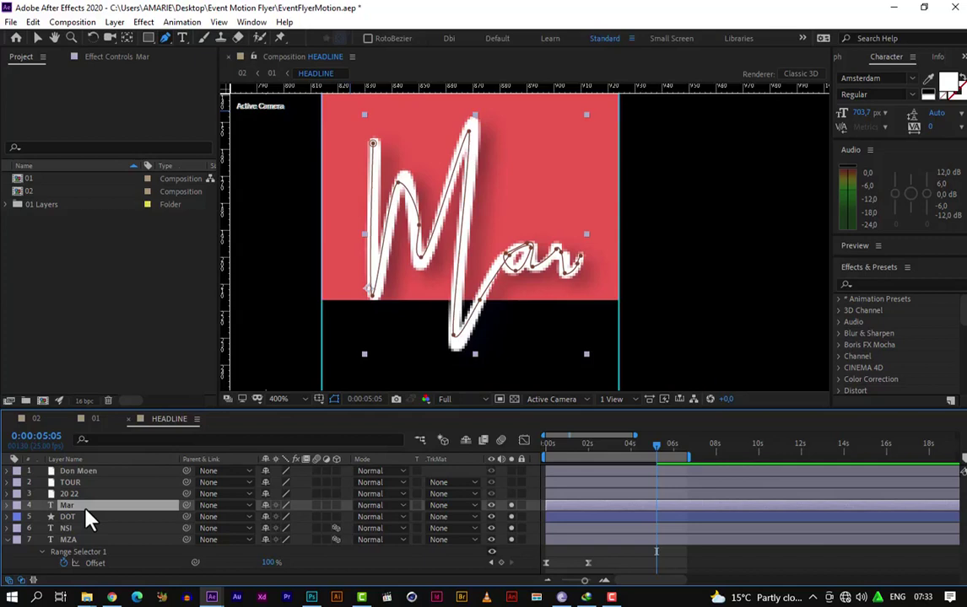
Step: Search Effects & Presets for 'stroke' and drop the Stroke effect onto the Mar layer
click(881, 284)
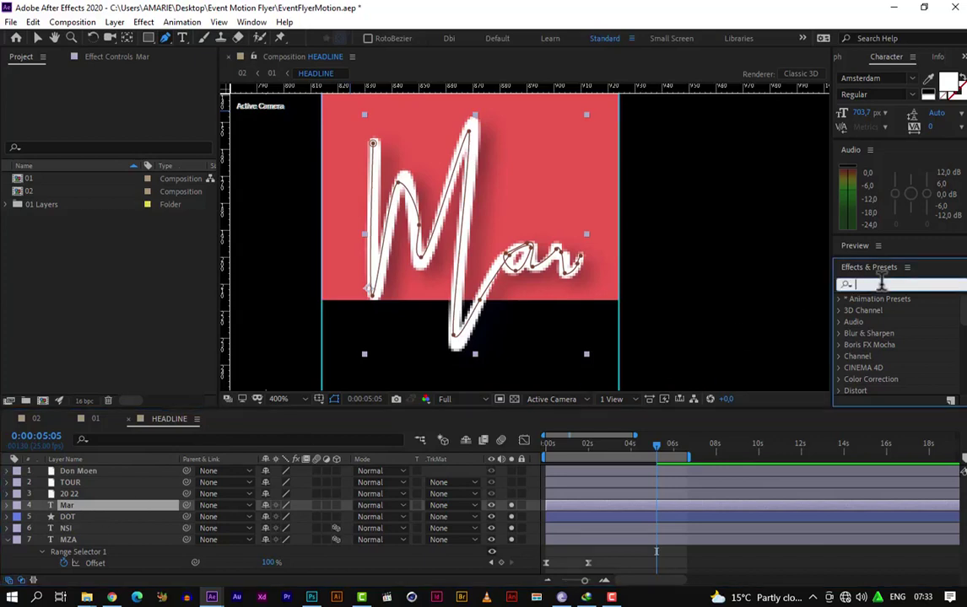
text(stroke)
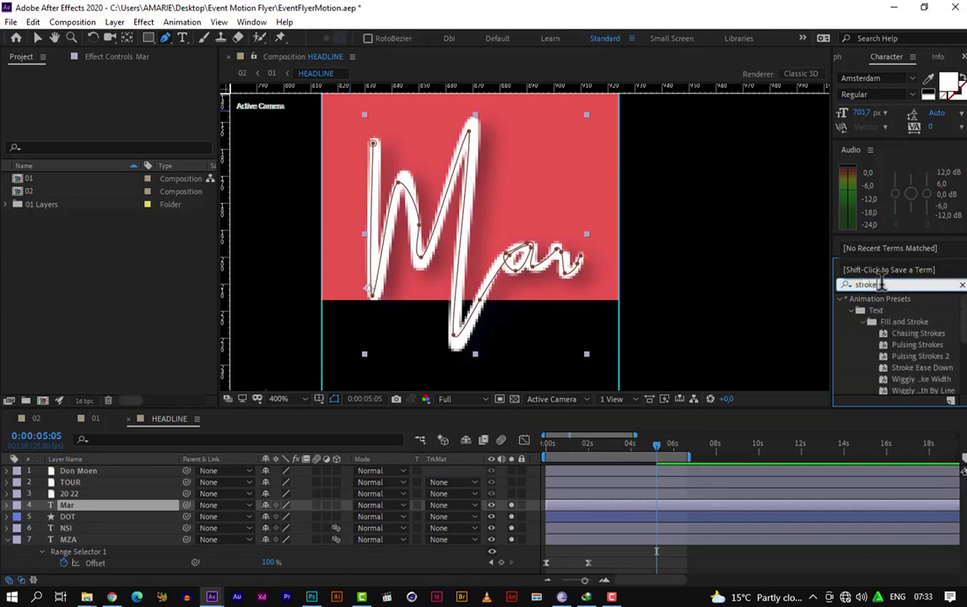
key(Return)
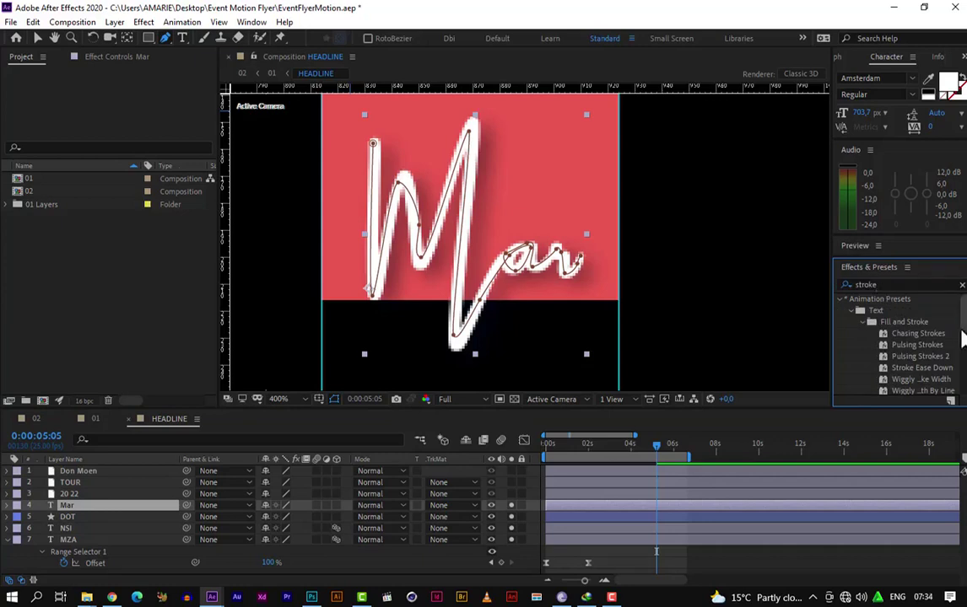
scroll(880, 367, down, 5)
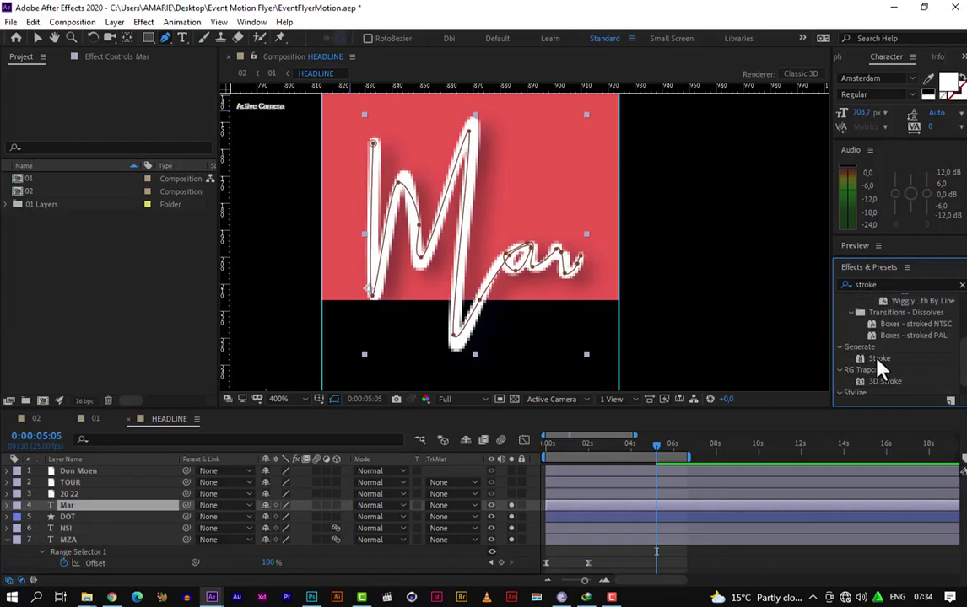
click(893, 360)
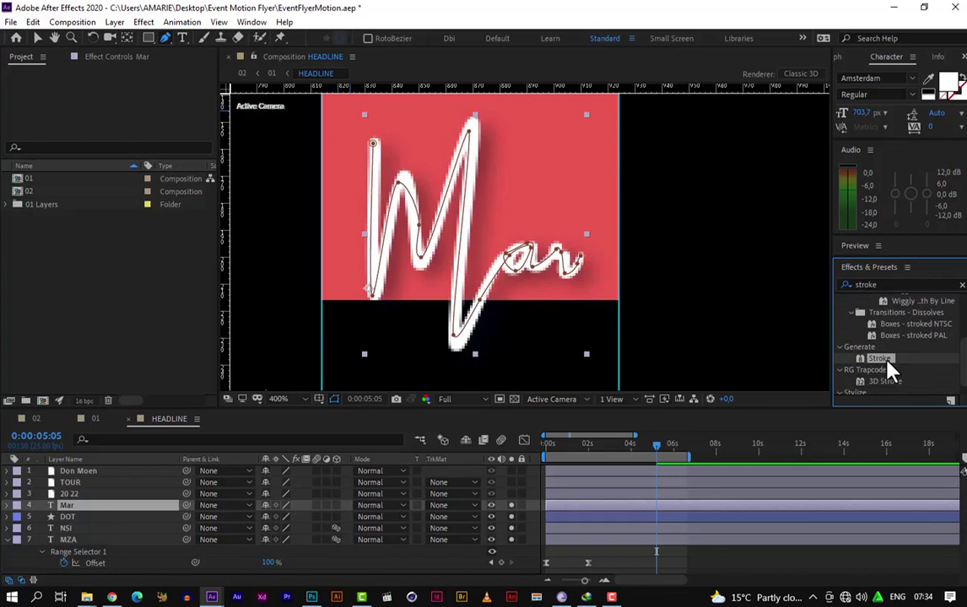
mouse_move(887, 361)
mouse_down()
mouse_move(658, 365)
mouse_move(86, 507)
mouse_move(102, 505)
mouse_up()
key(v)
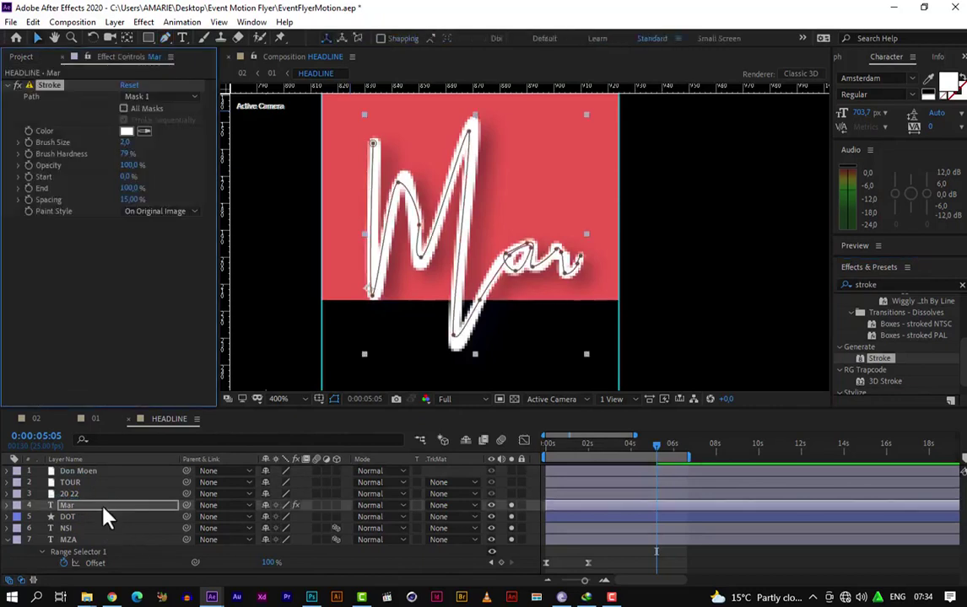
Step: Expand the Mar layer and select its masks
click(8, 511)
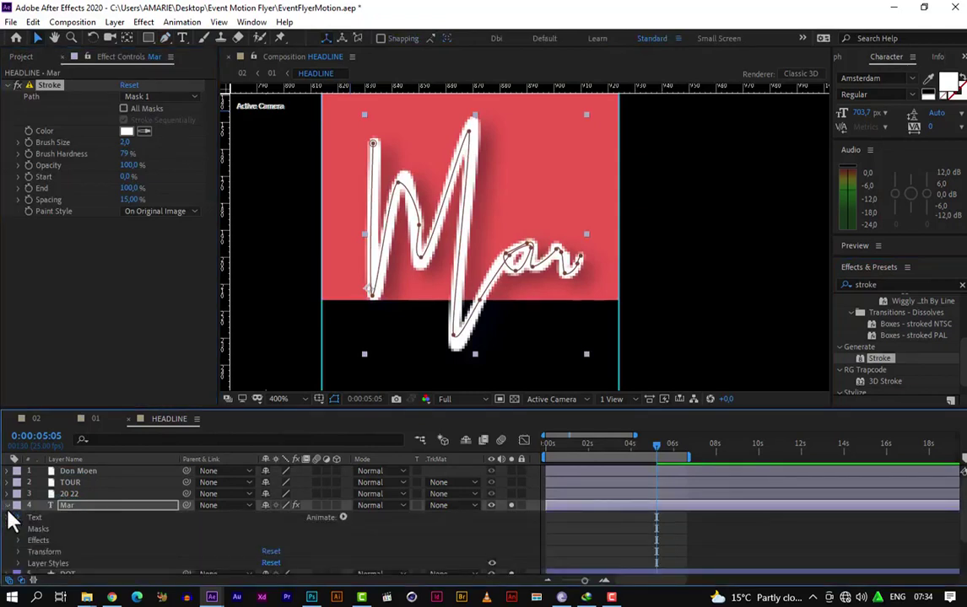
click(9, 509)
click(81, 509)
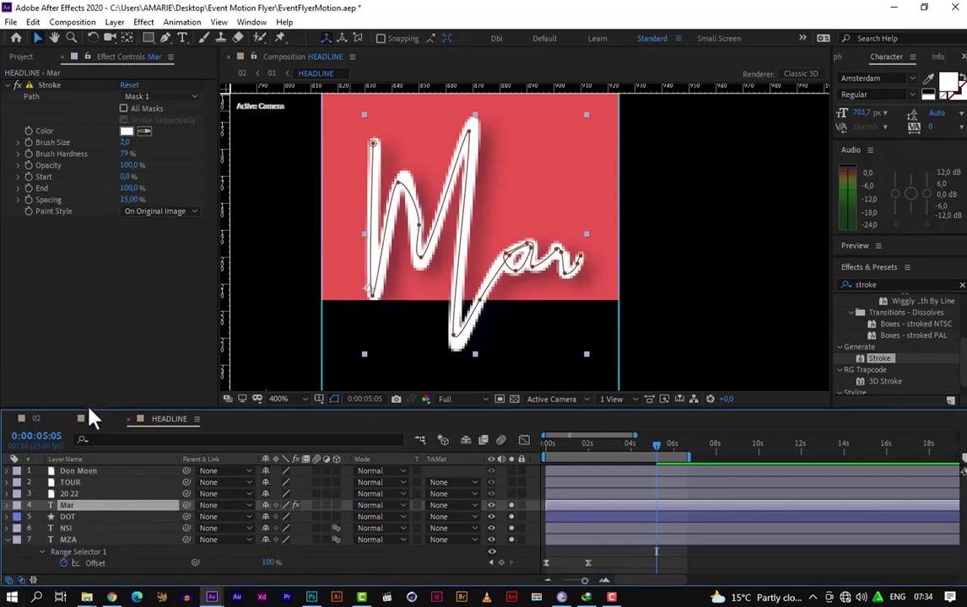
click(8, 507)
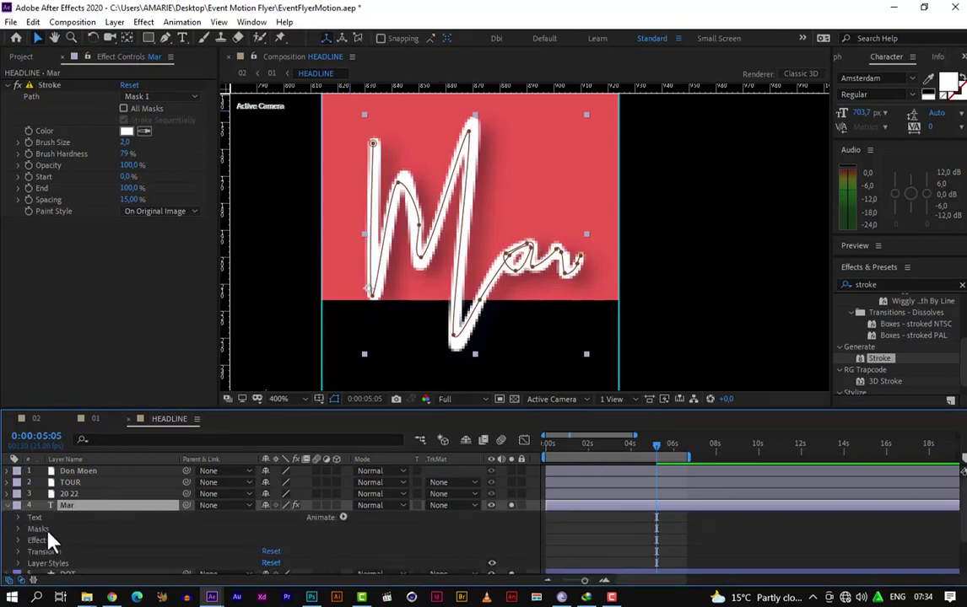
click(48, 531)
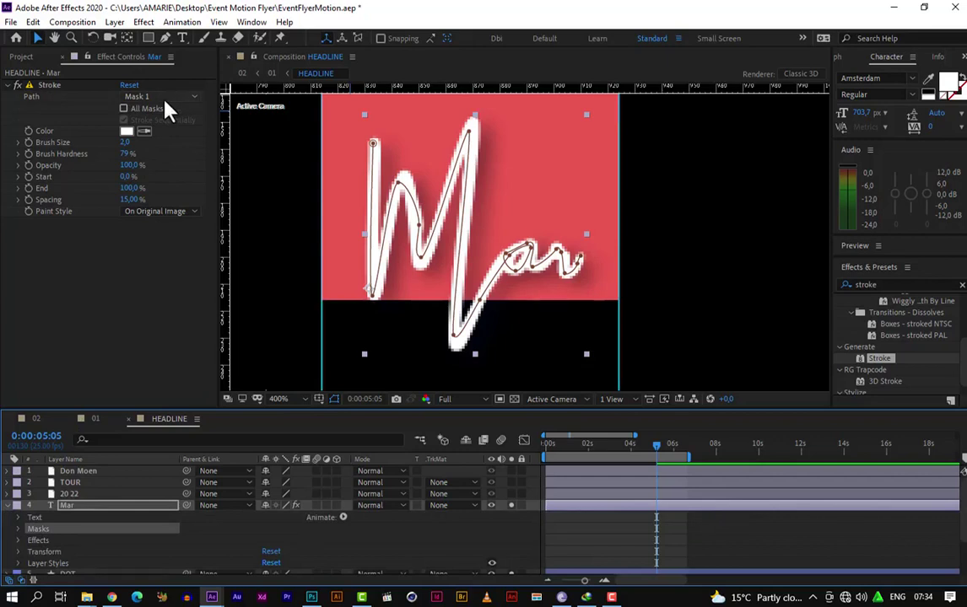
Step: Keep the Stroke Path on Mask 1 and set Paint Style to Reveal Original Image
click(195, 97)
click(196, 98)
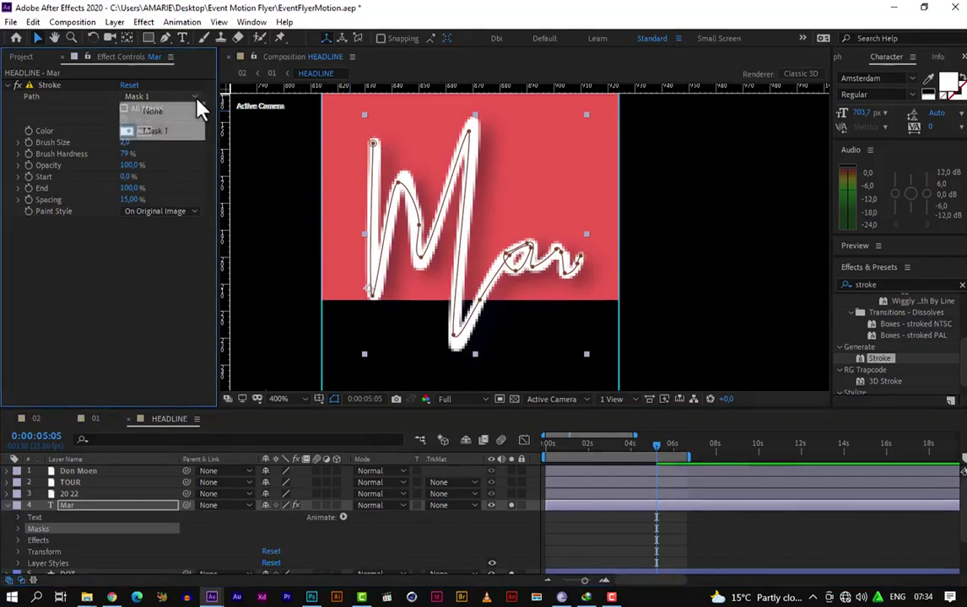
click(155, 350)
click(190, 97)
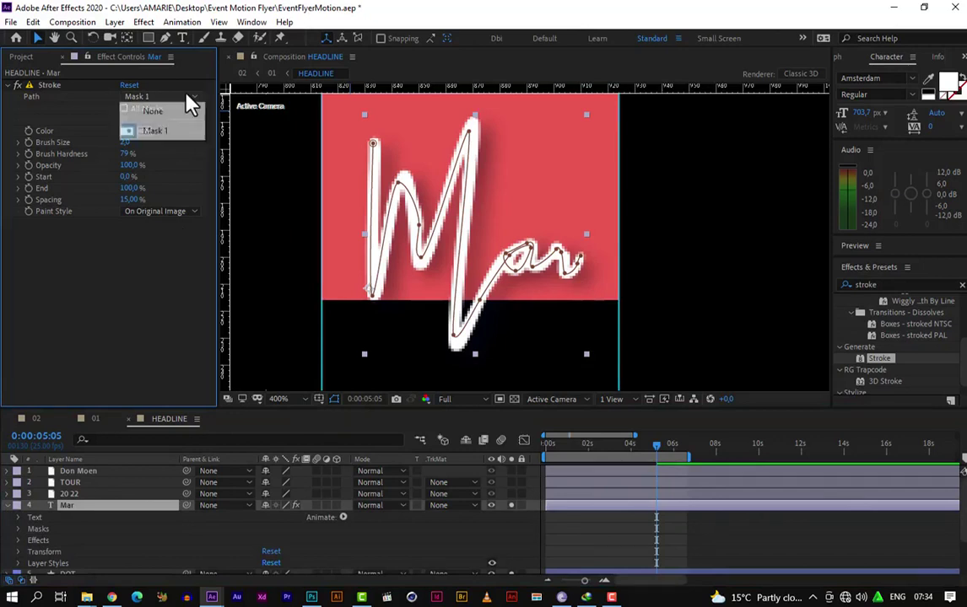
click(140, 324)
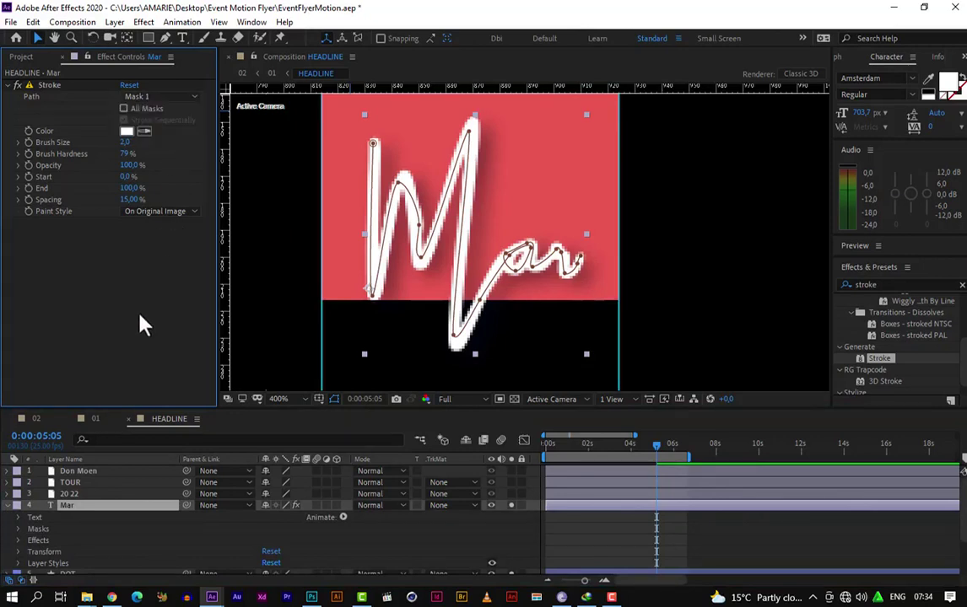
click(194, 212)
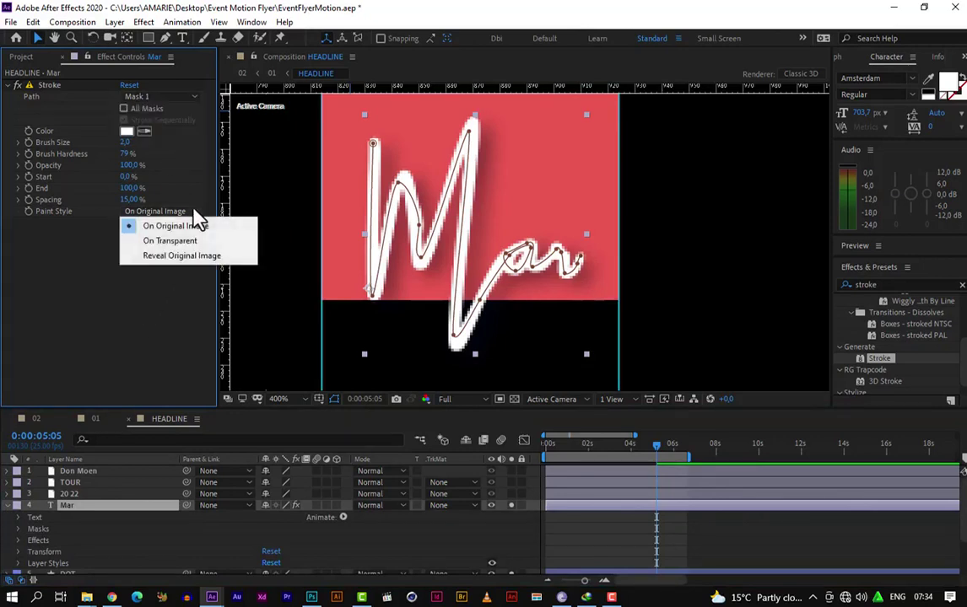
click(192, 258)
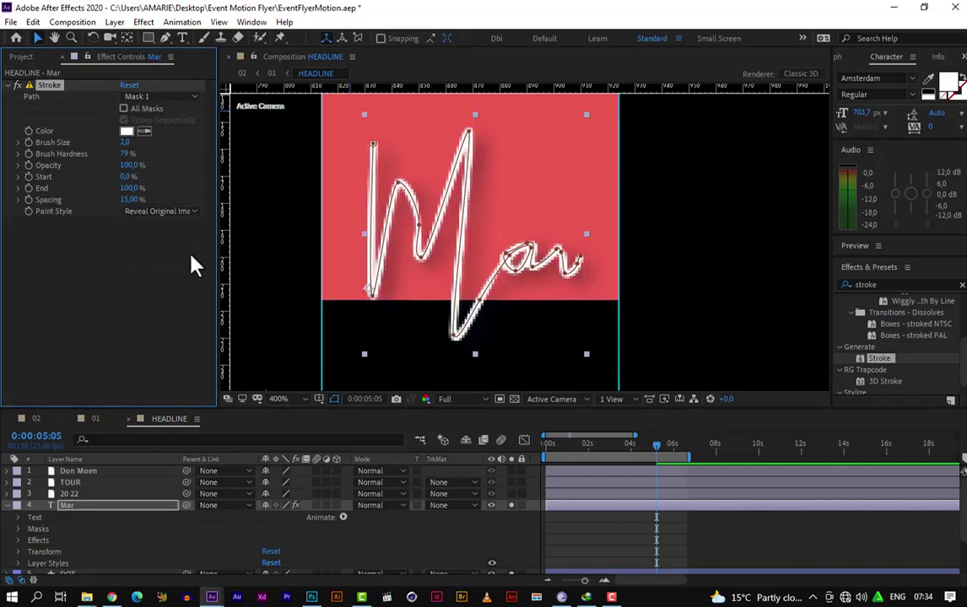
scroll(684, 540, down, 2)
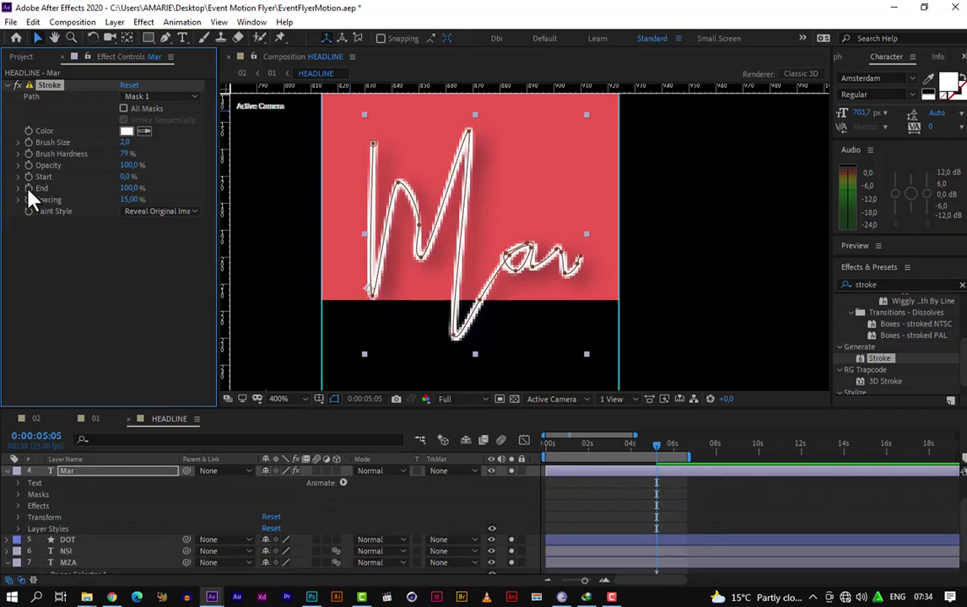
Step: Drag Stroke End down to 0% at 5:05, then move the current time to 0:00:06:00
click(131, 188)
drag(132, 194, 69, 201)
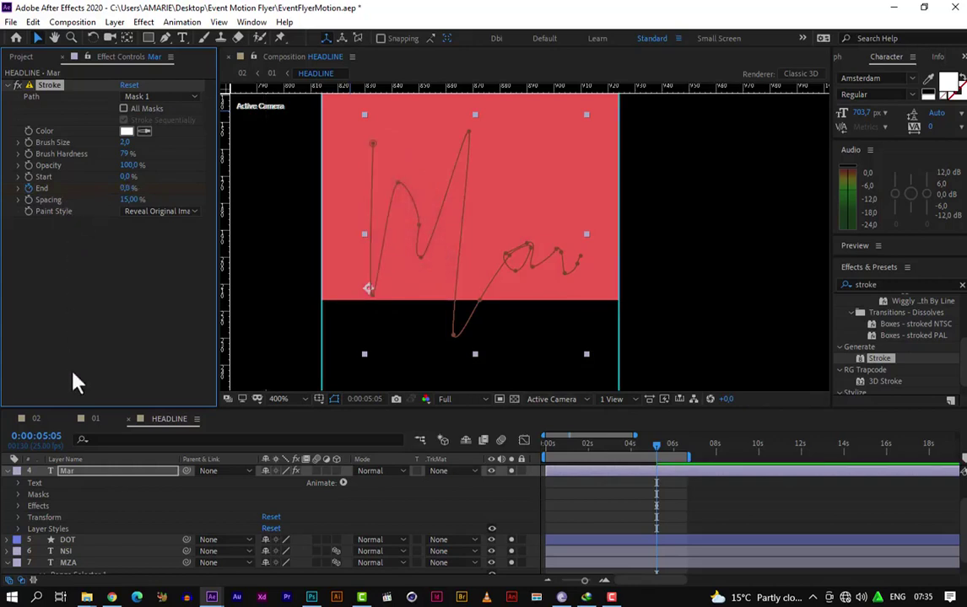
click(77, 542)
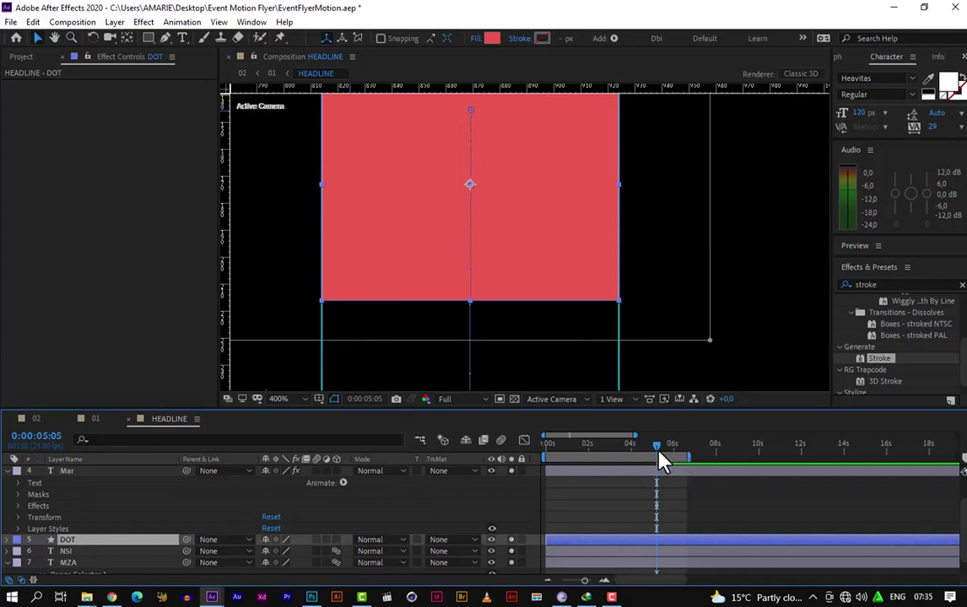
click(57, 437)
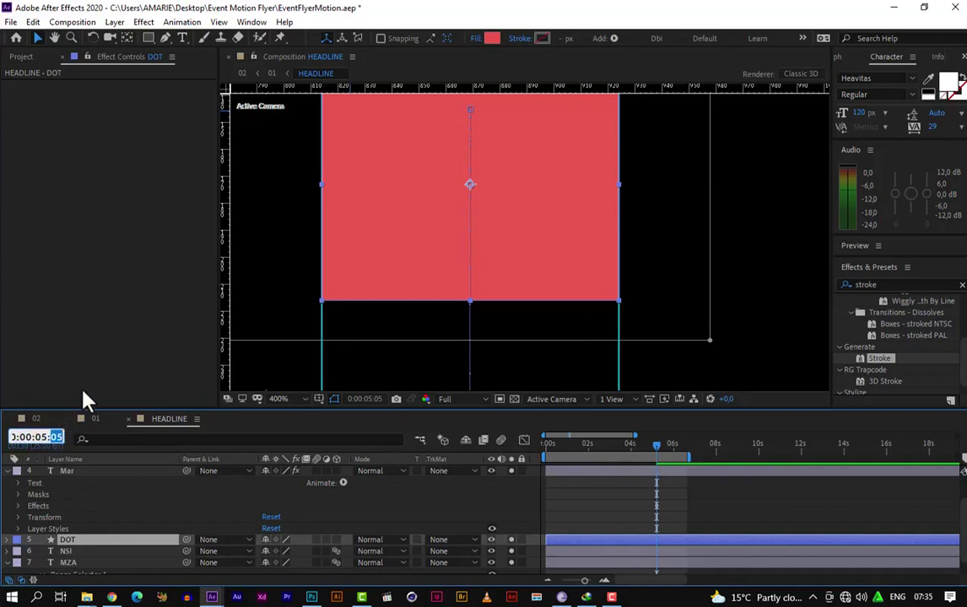
text(25)
key(Return)
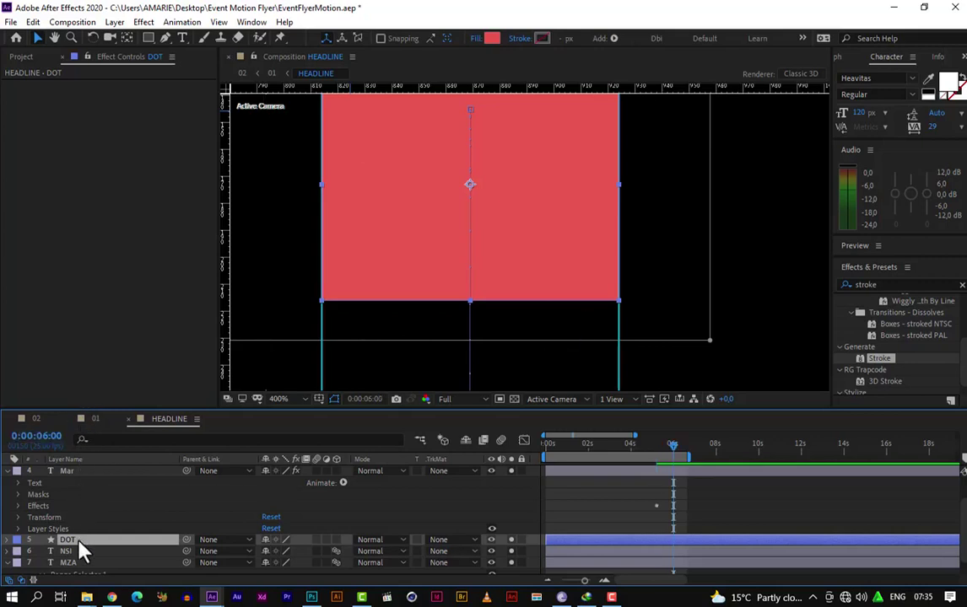
Step: Raise the Mar Stroke End to 100% at 0:00:06:00
click(123, 60)
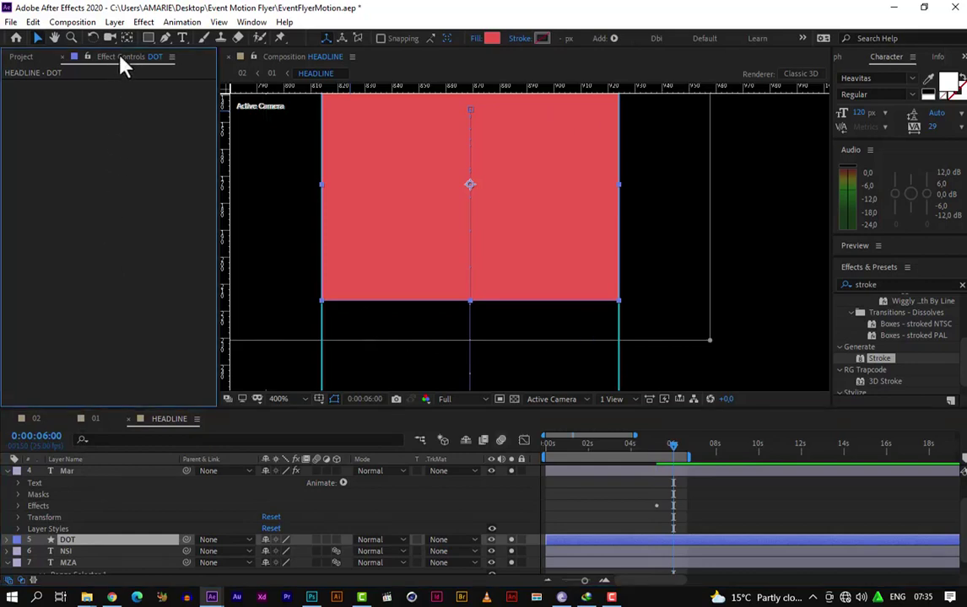
click(82, 479)
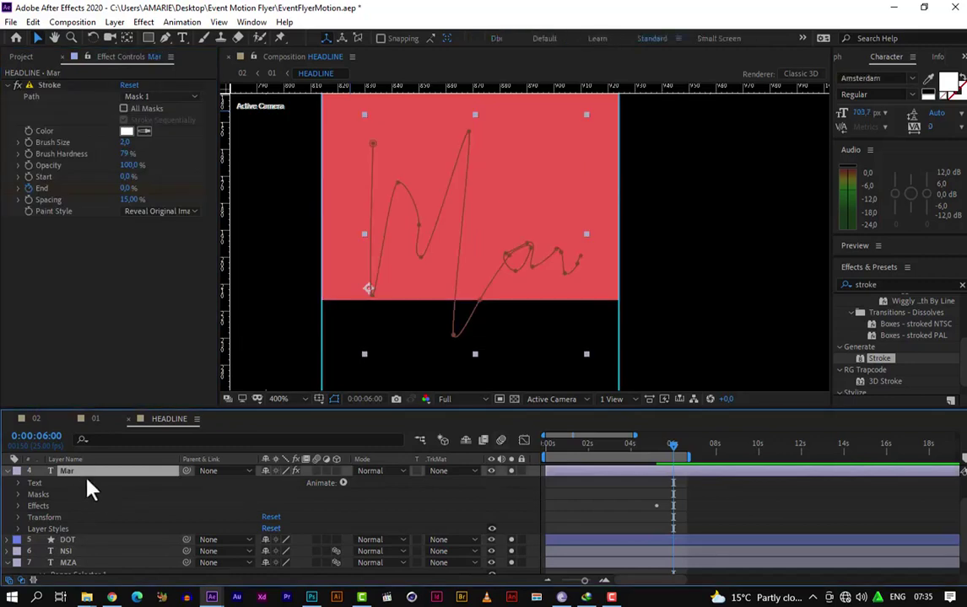
click(127, 188)
drag(127, 188, 204, 178)
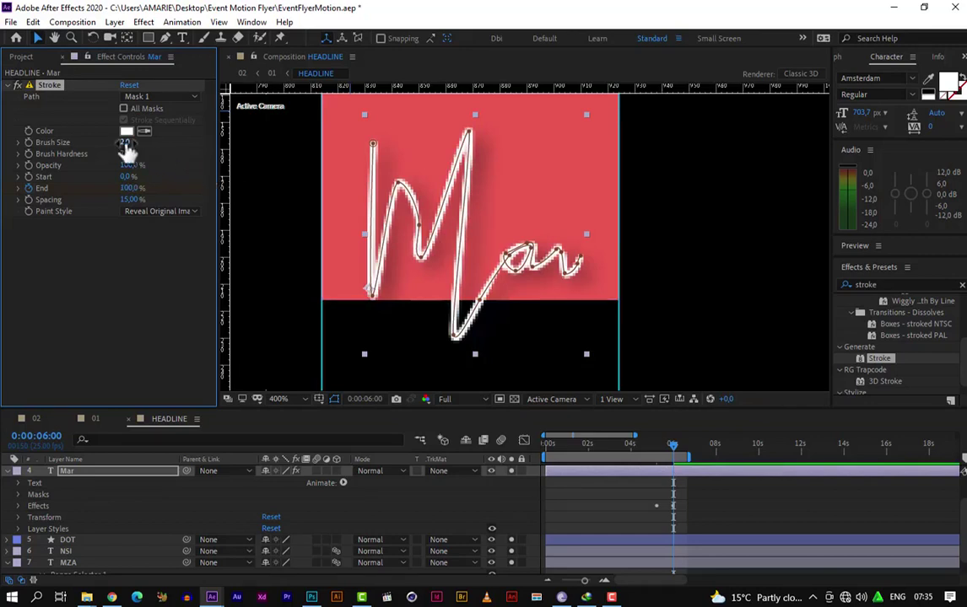
Step: Thicken the Mar stroke's Brush Size to 30.5 so it covers the lettering
drag(125, 143, 245, 138)
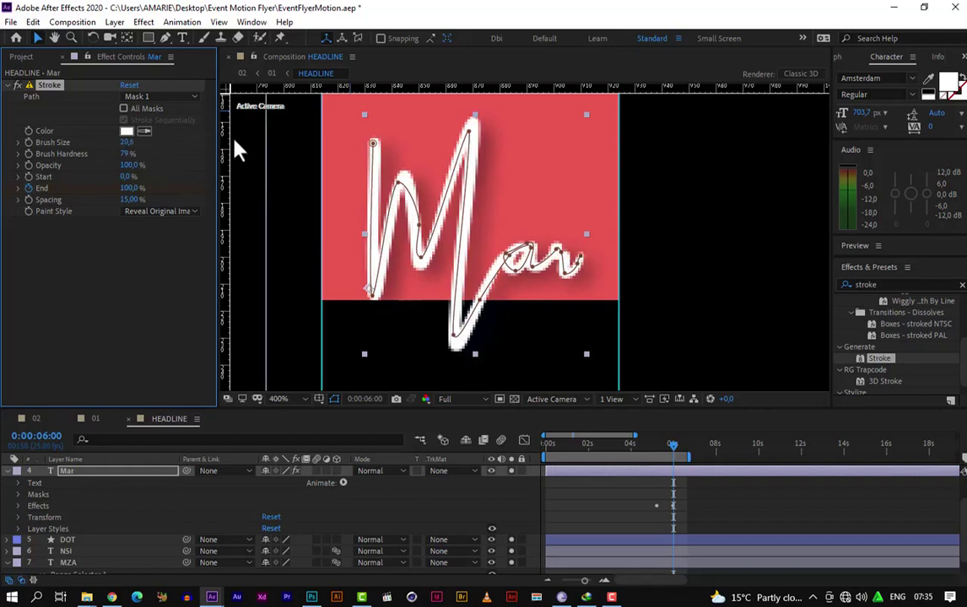
drag(127, 142, 192, 143)
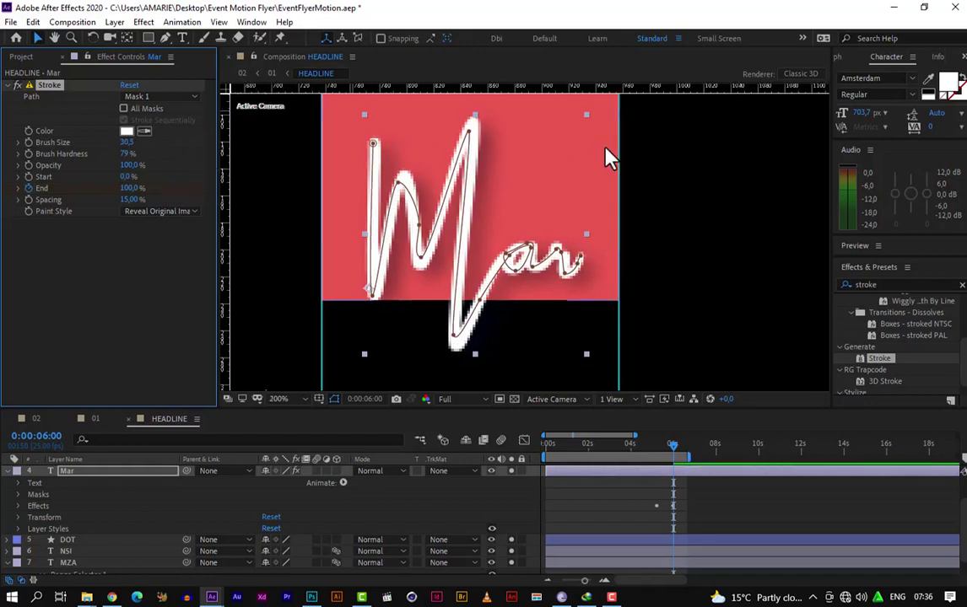
key(comma)
key(comma)
key(comma)
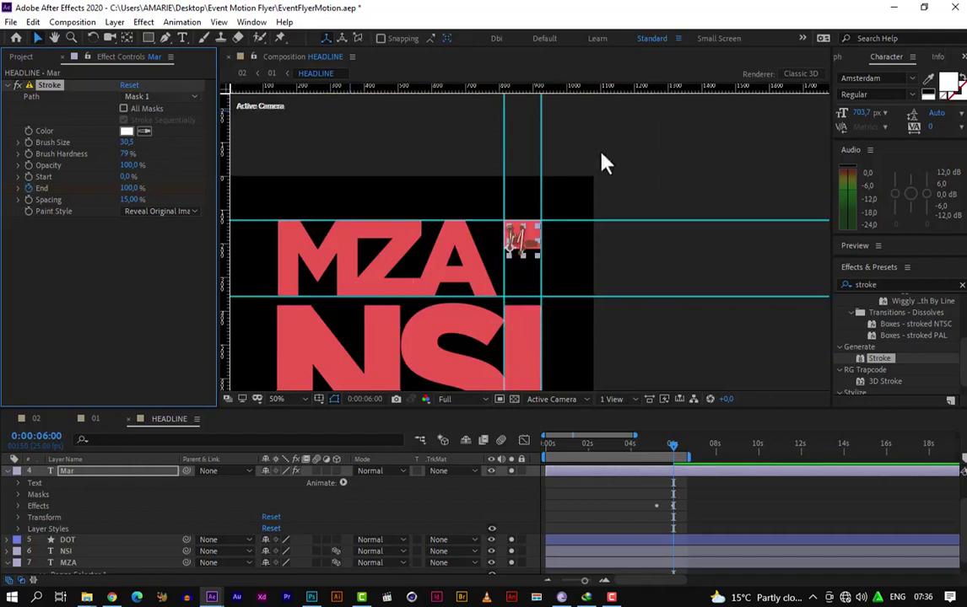
Step: With the MZA NSI headline in view at 50%, preview the animation from 0:00:00:00
drag(487, 281, 604, 190)
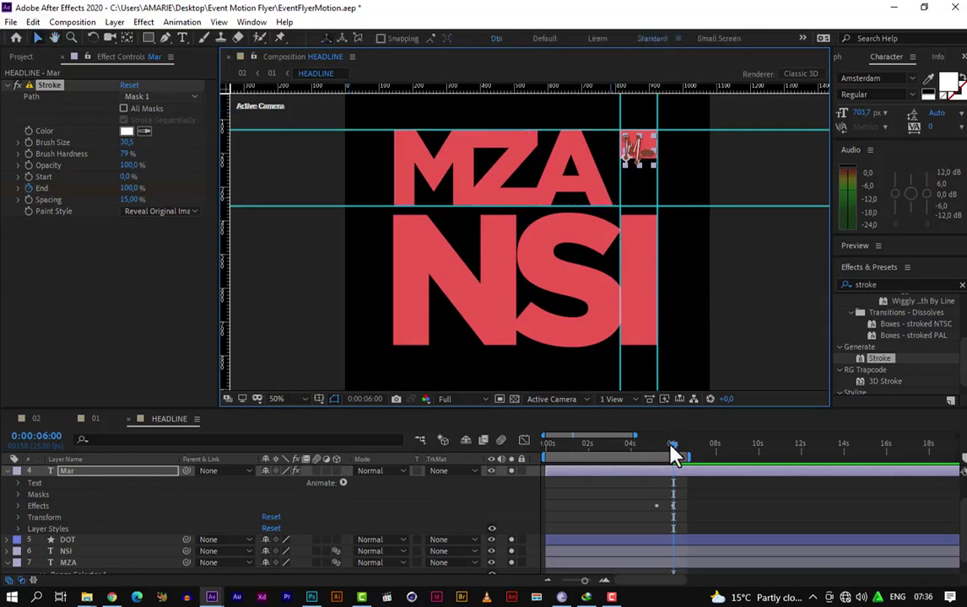
key(Home)
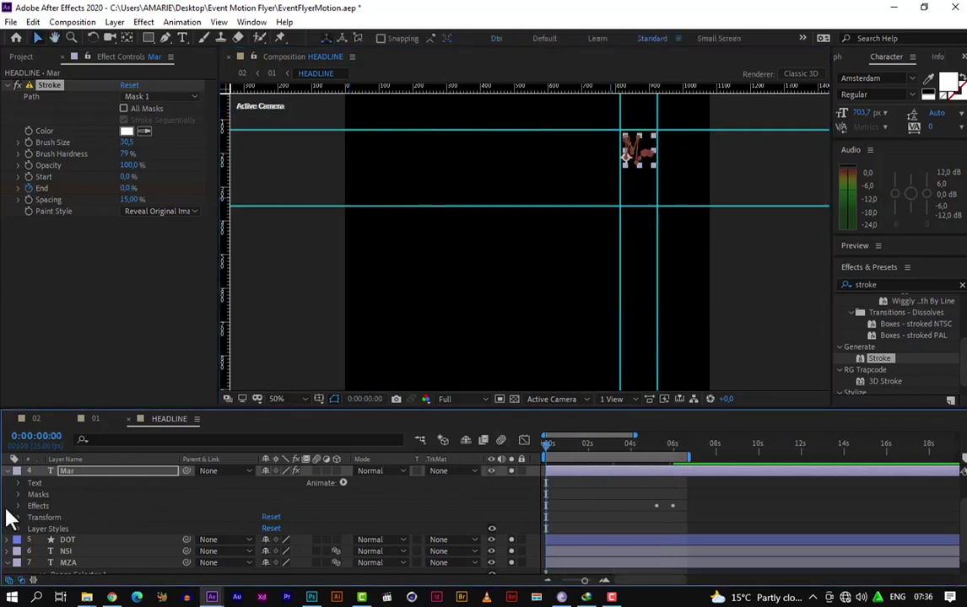
click(542, 252)
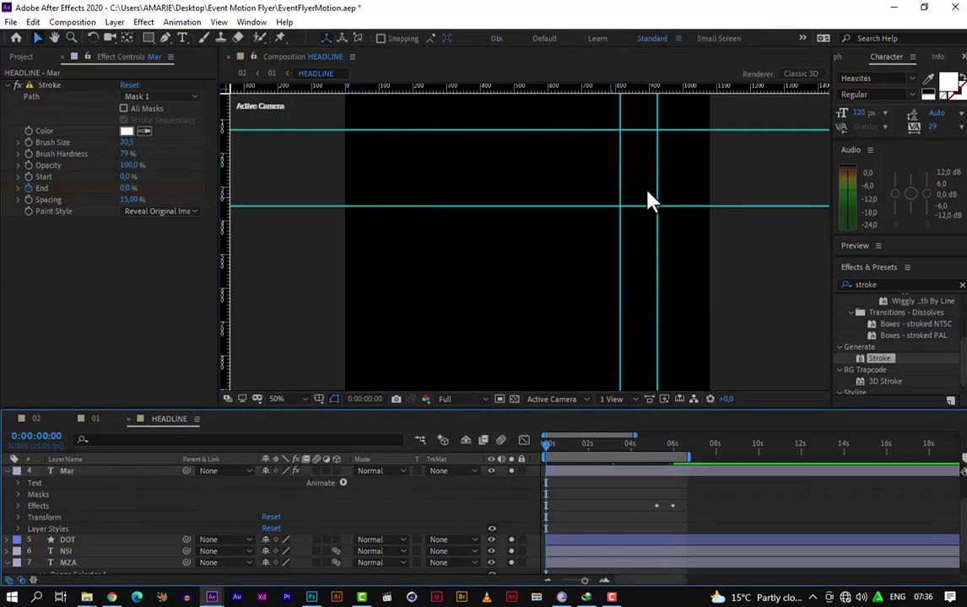
key(space)
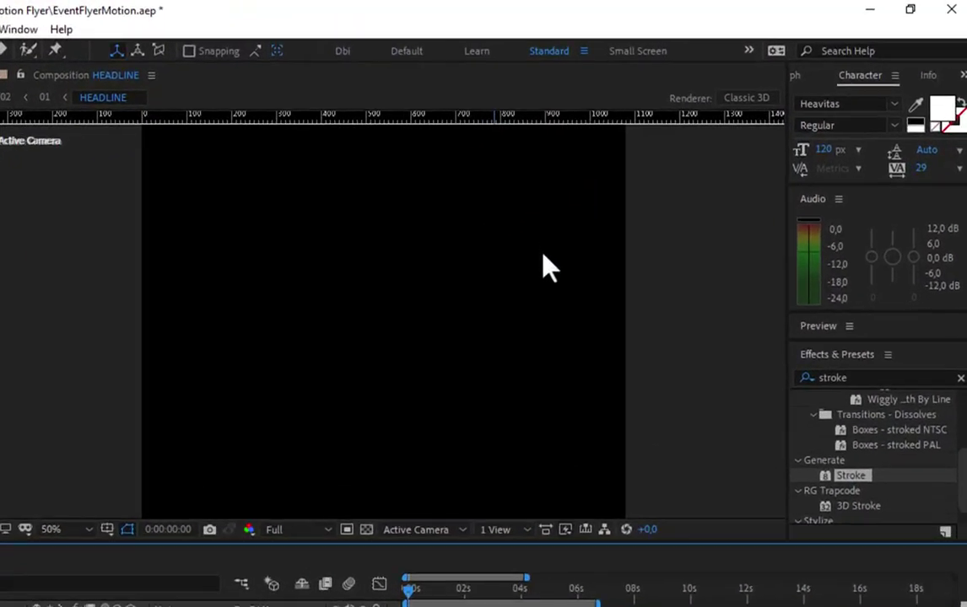
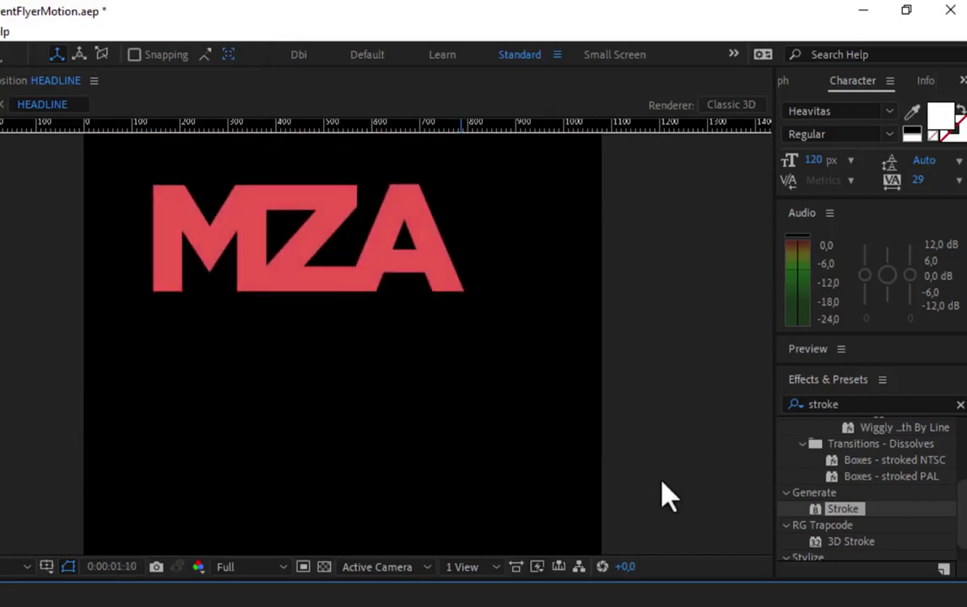
Step: Preview the MZA headline animation, then purge all memory and disk cache
key(ctrl+semicolon)
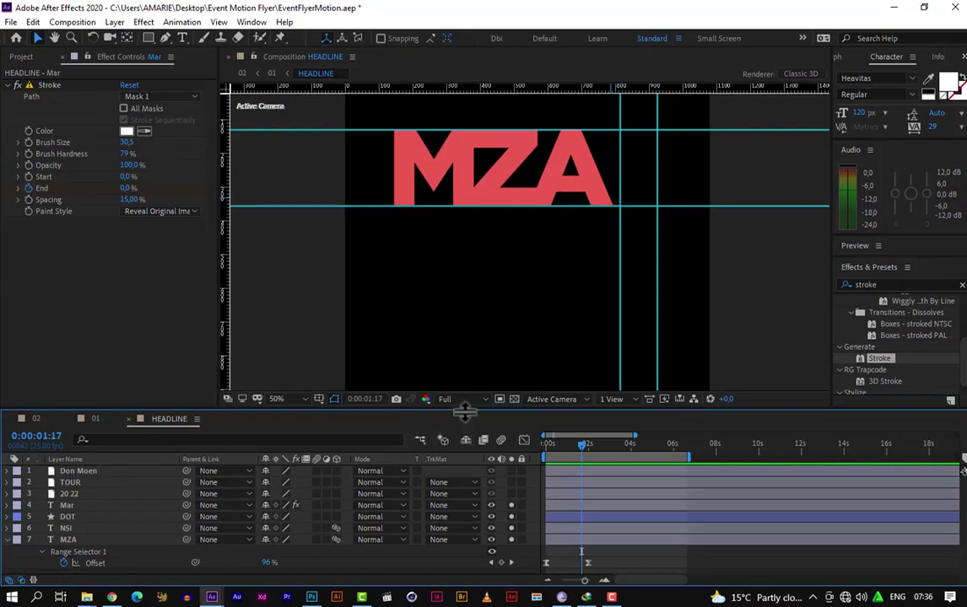
click(33, 22)
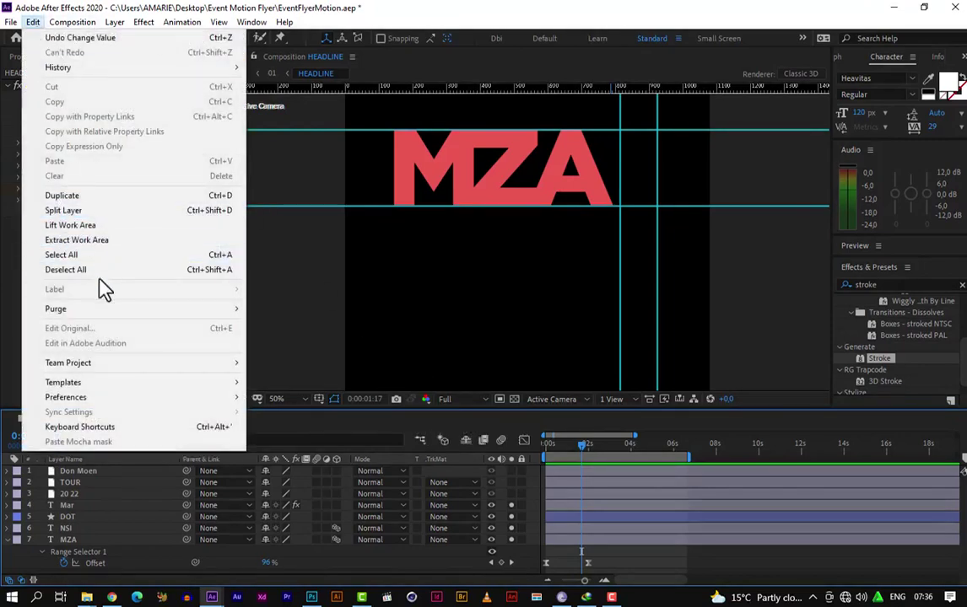
mouse_move(108, 312)
click(316, 309)
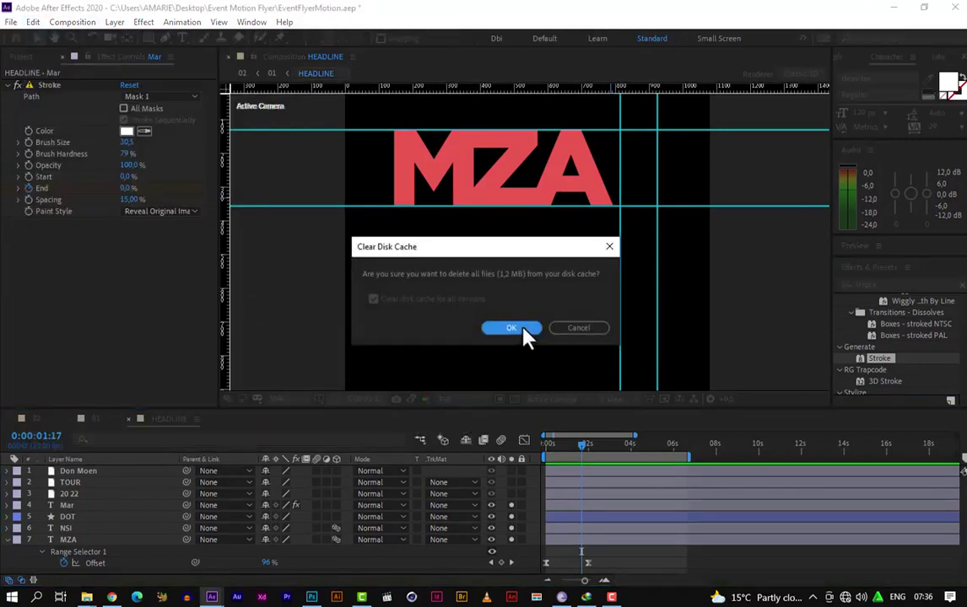
click(523, 329)
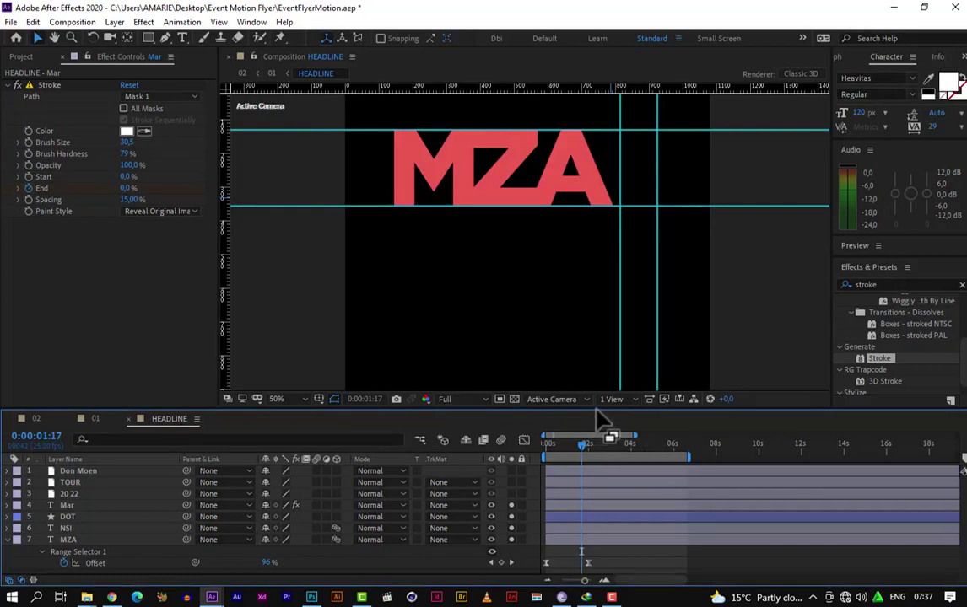
click(456, 399)
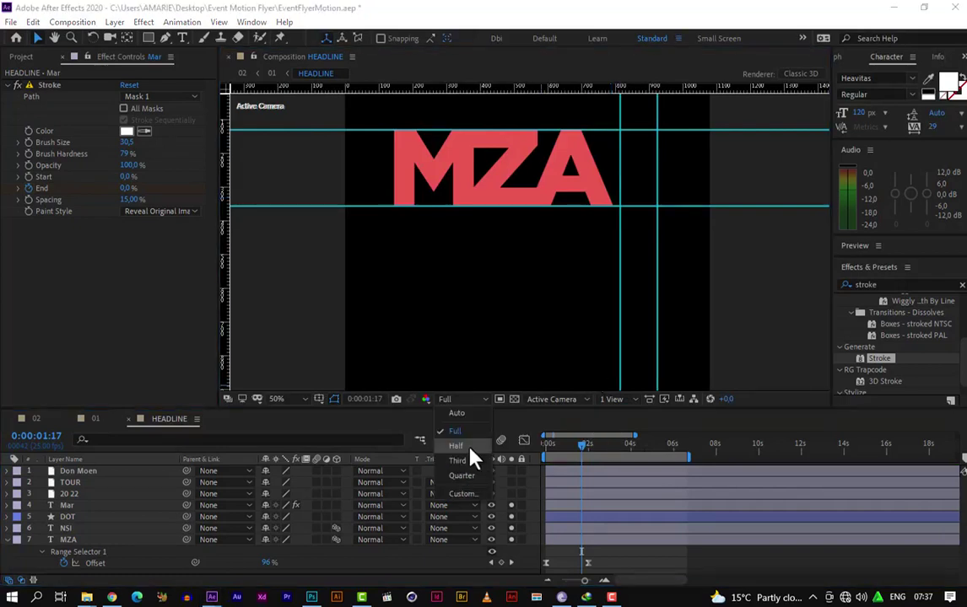
Step: Set preview resolution to Half, convert the 20 22 layer to editable text and solo it
click(470, 448)
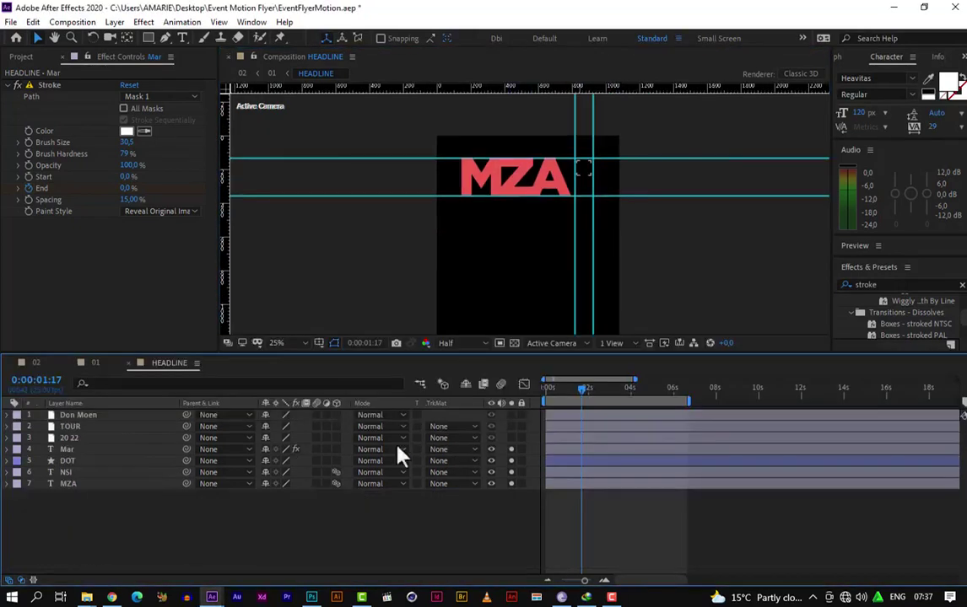
click(68, 438)
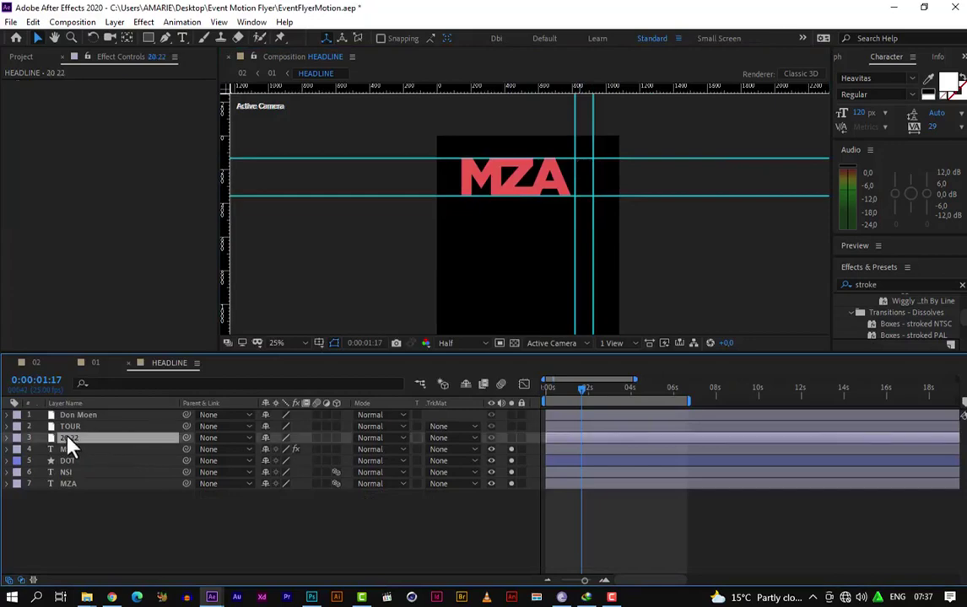
right_click(88, 440)
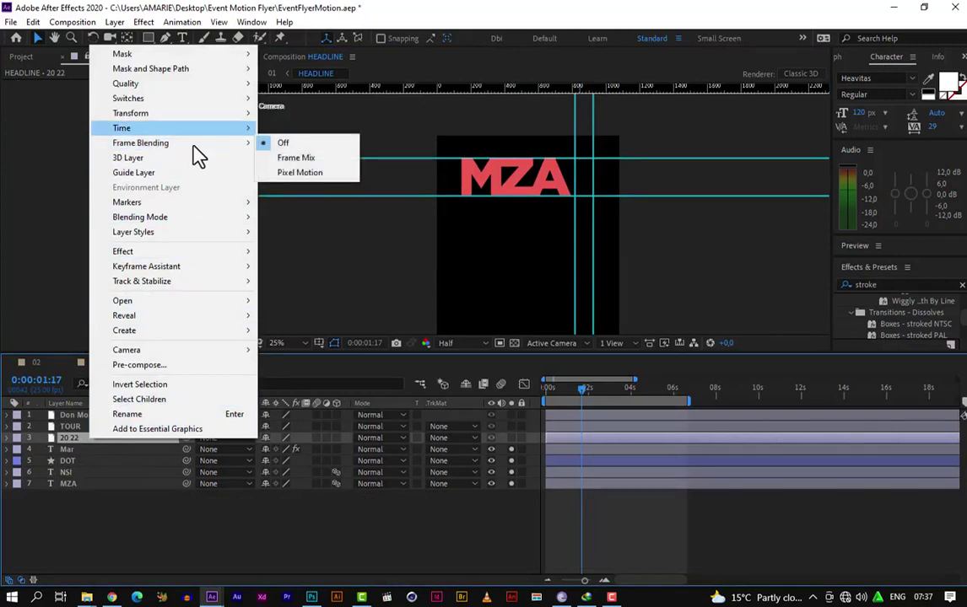
mouse_move(194, 150)
mouse_move(218, 331)
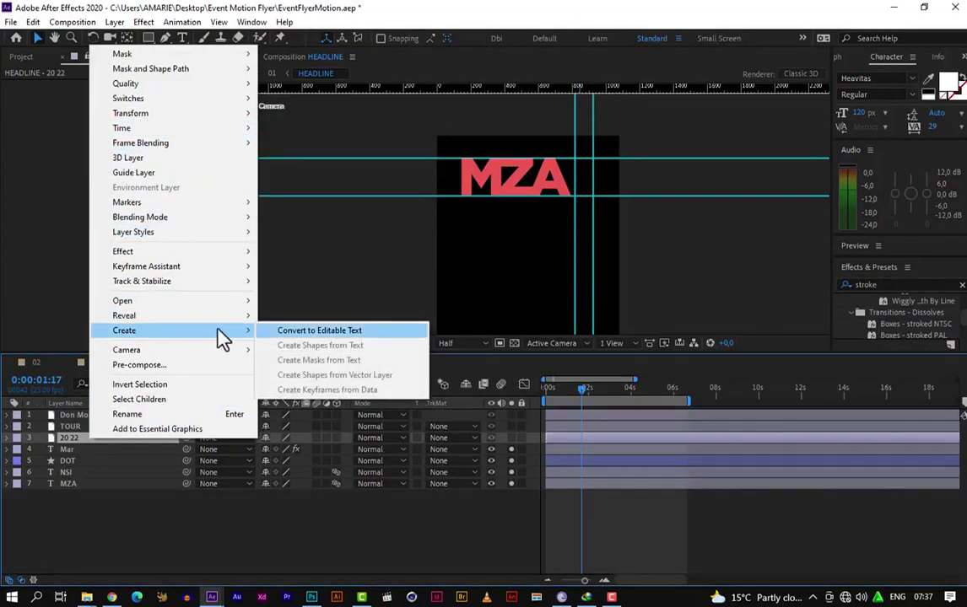
click(285, 332)
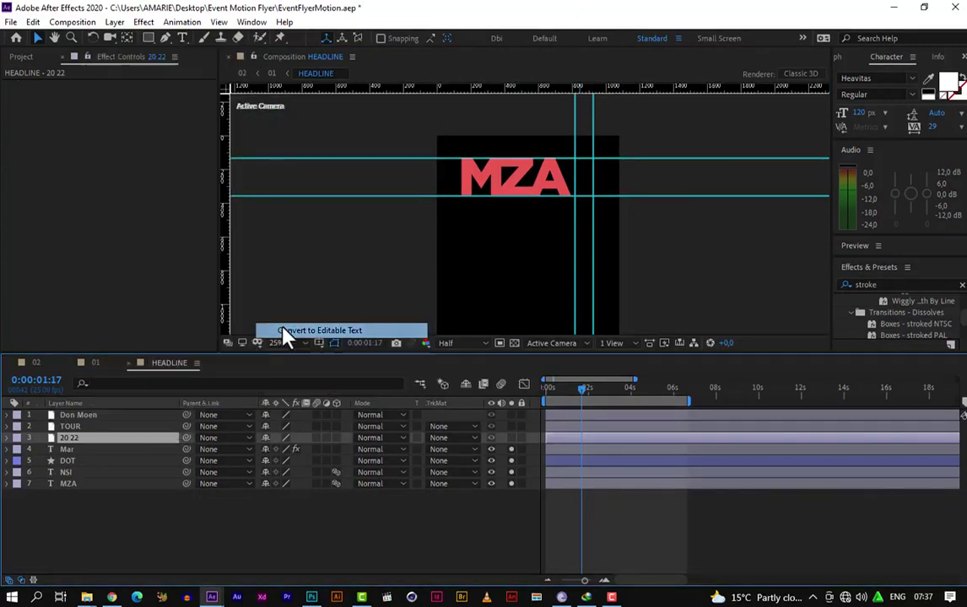
click(512, 439)
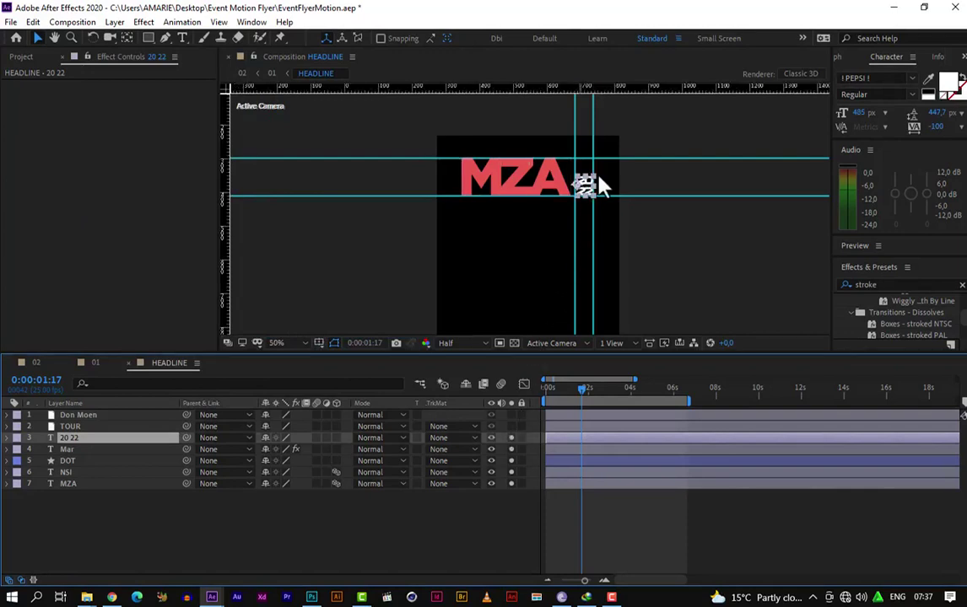
Step: Zoom to 100% and duplicate the 20 22 layer as 20 23, turning off its solo
key(period)
key(period)
key(period)
key(period)
drag(623, 190, 574, 277)
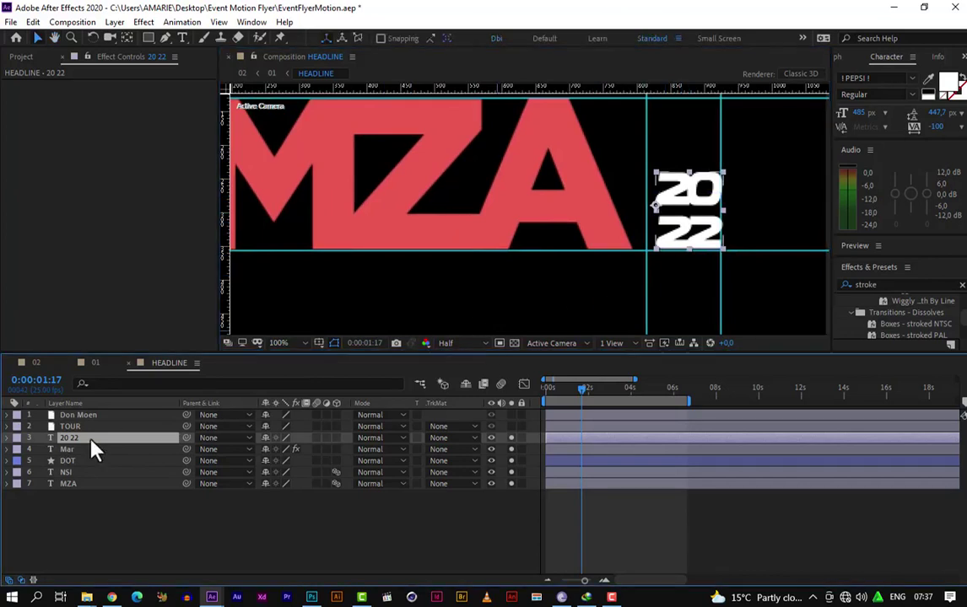
key(ctrl+d)
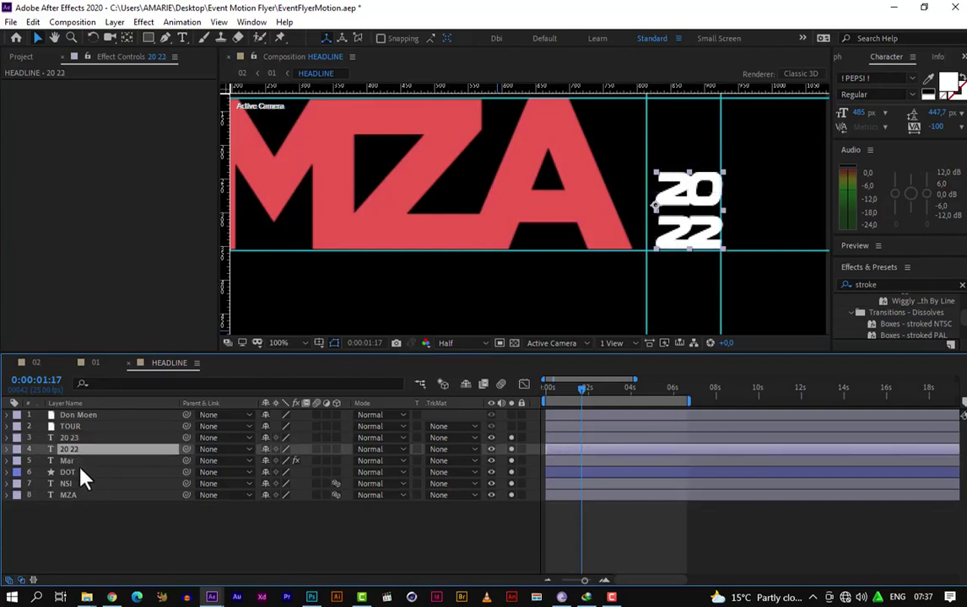
click(510, 438)
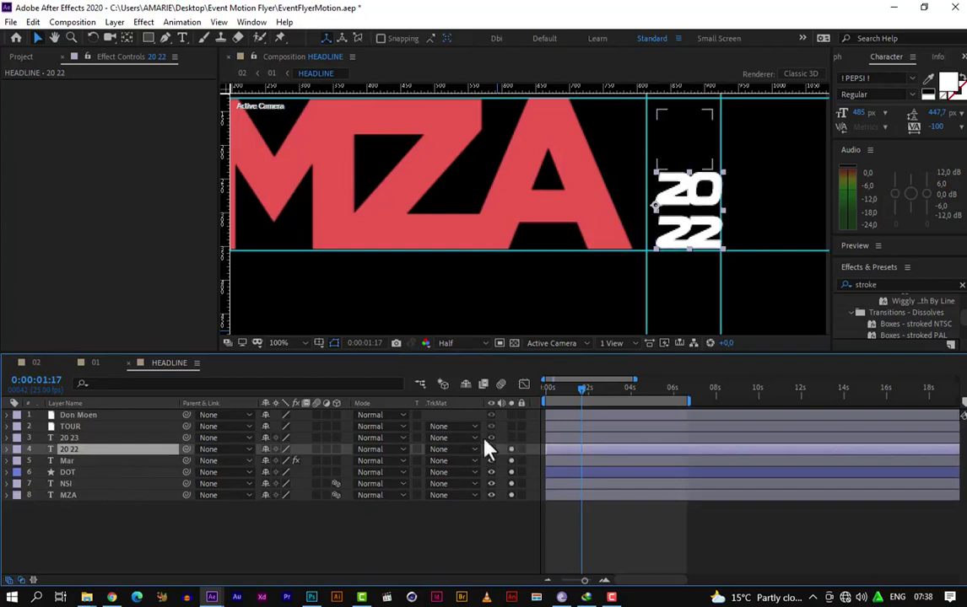
Step: Edit the date text to delete its second line, 22
double_click(71, 454)
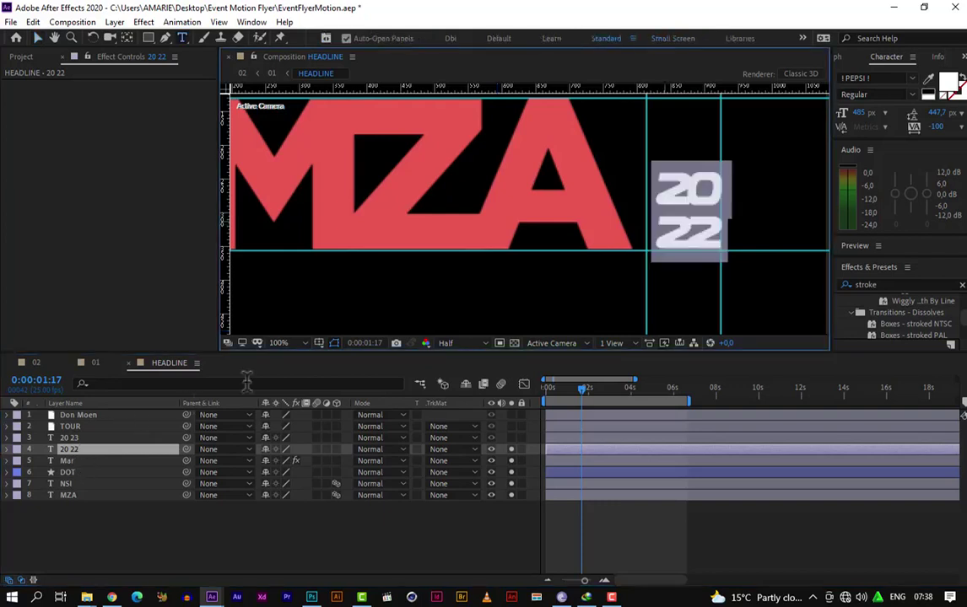
click(721, 192)
drag(657, 230, 759, 224)
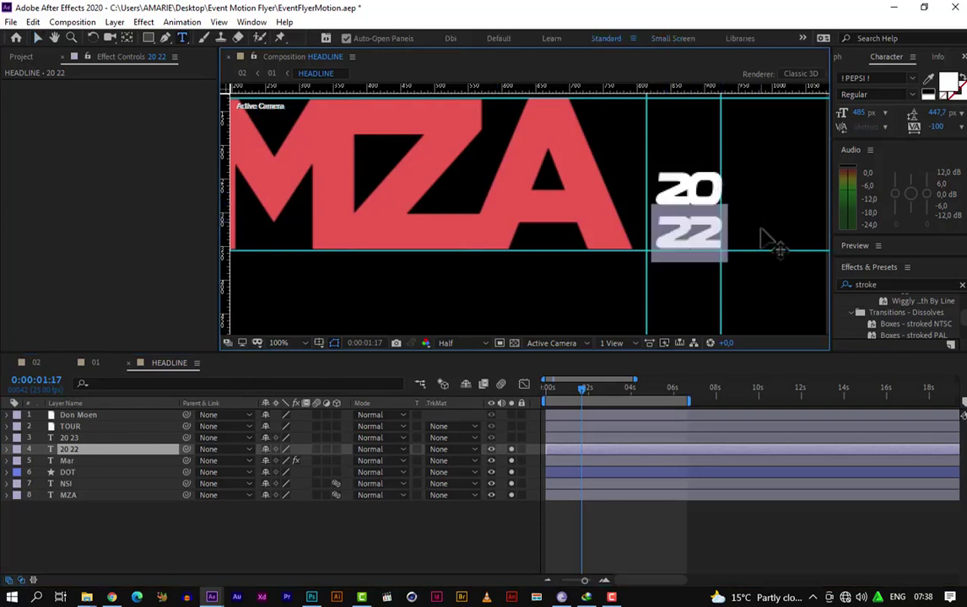
key(BackSpace)
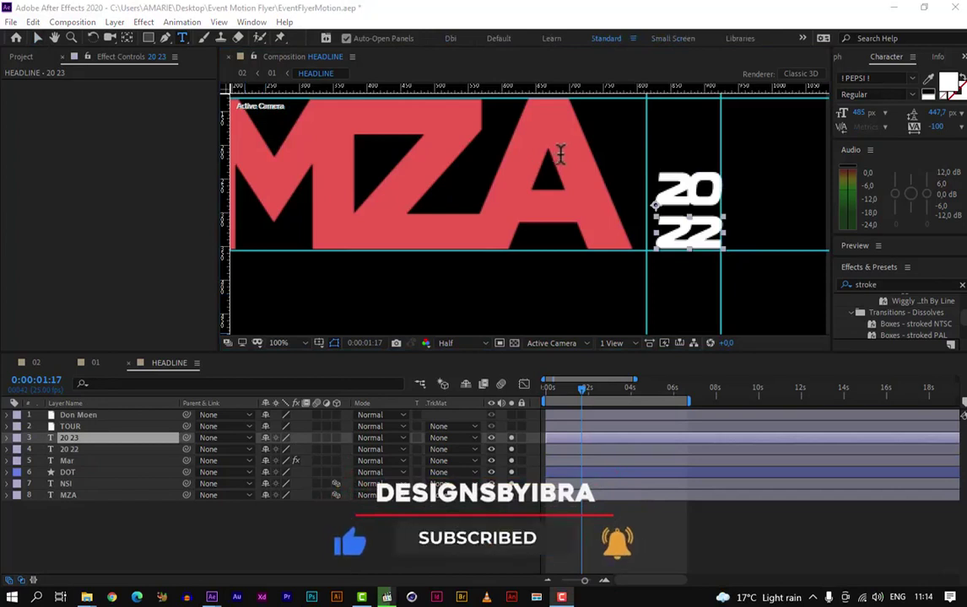
key(Escape)
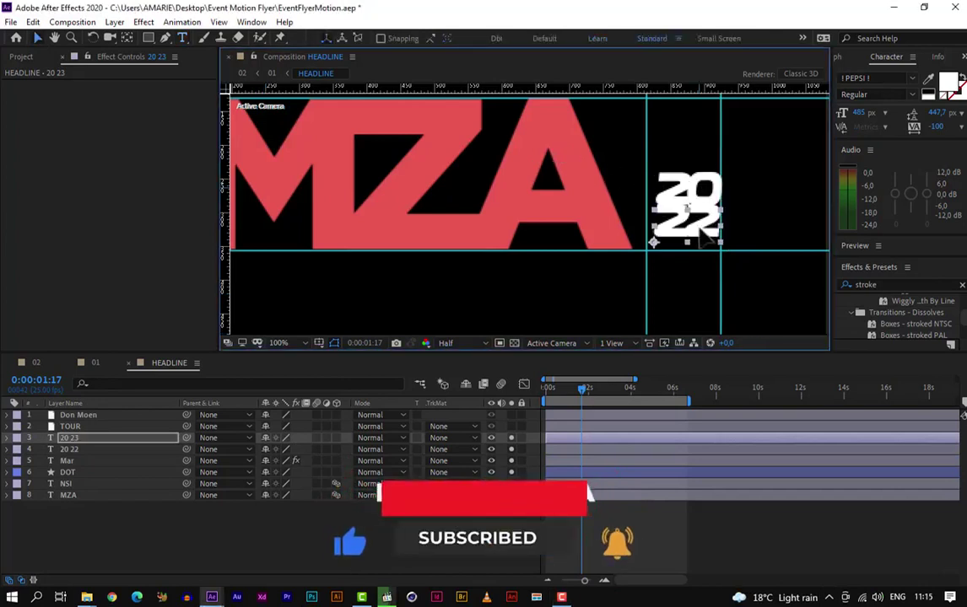
Step: Select the Mar through MZA layers and reveal their keyframes with U
click(763, 287)
click(701, 190)
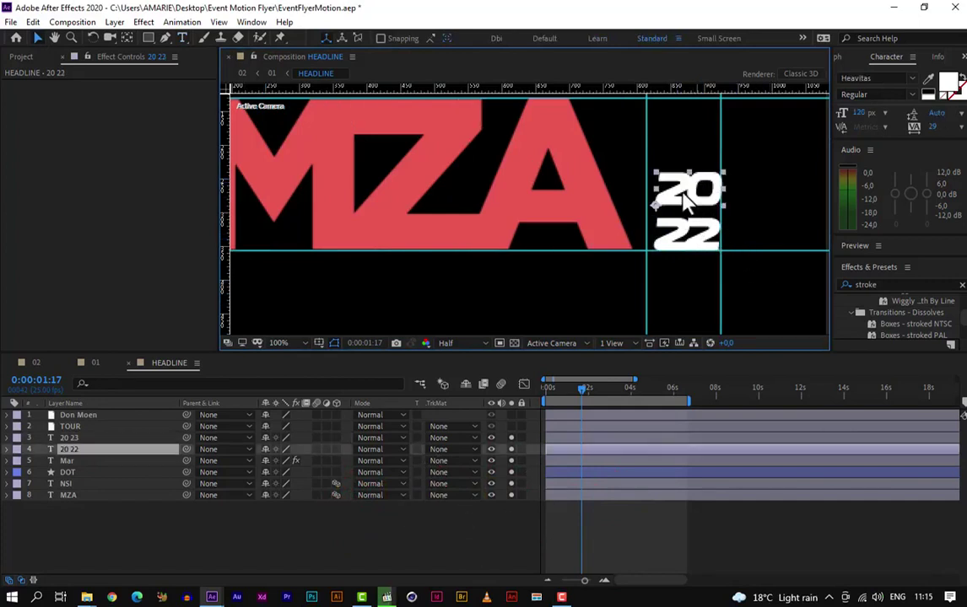
click(293, 546)
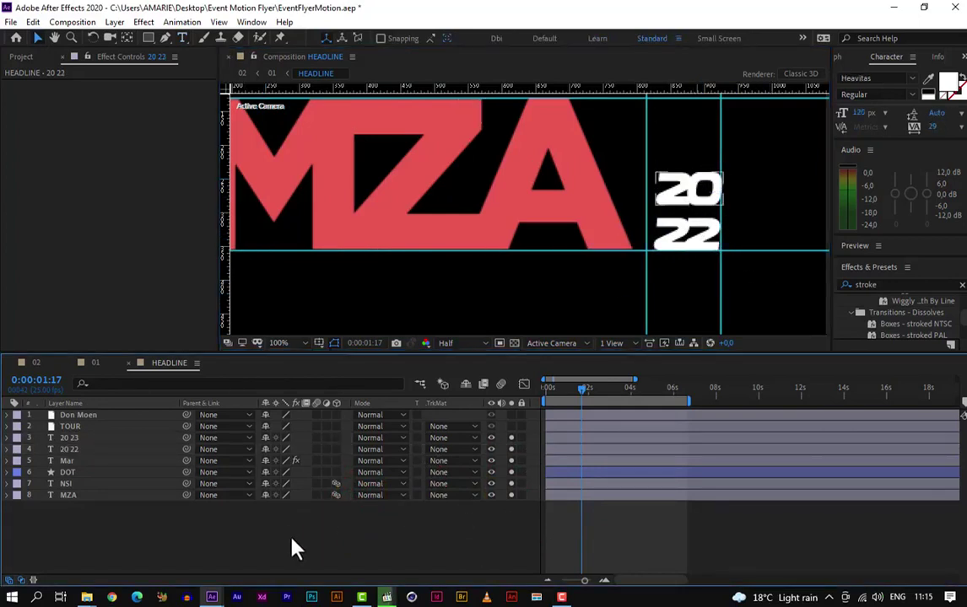
click(72, 453)
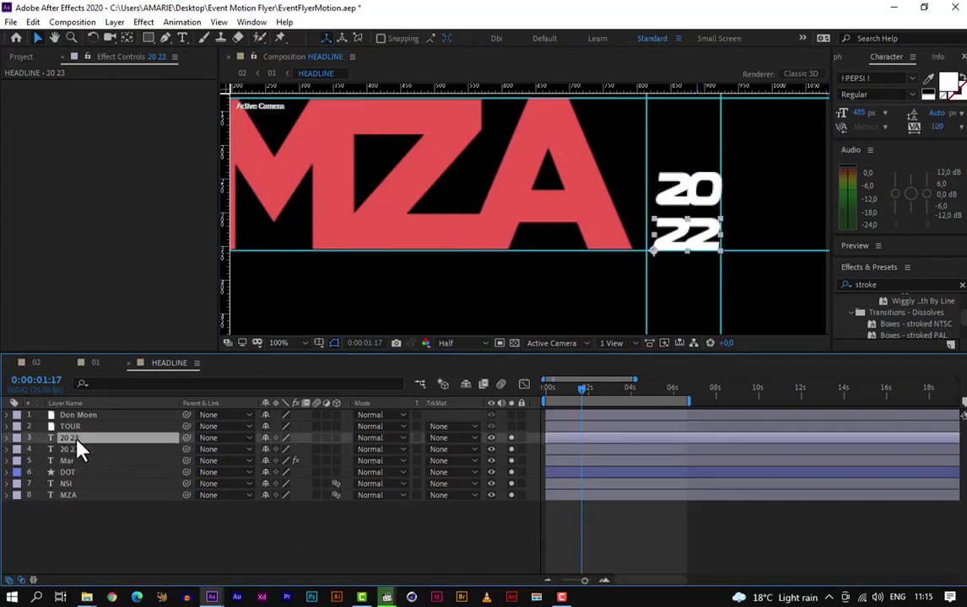
click(75, 470)
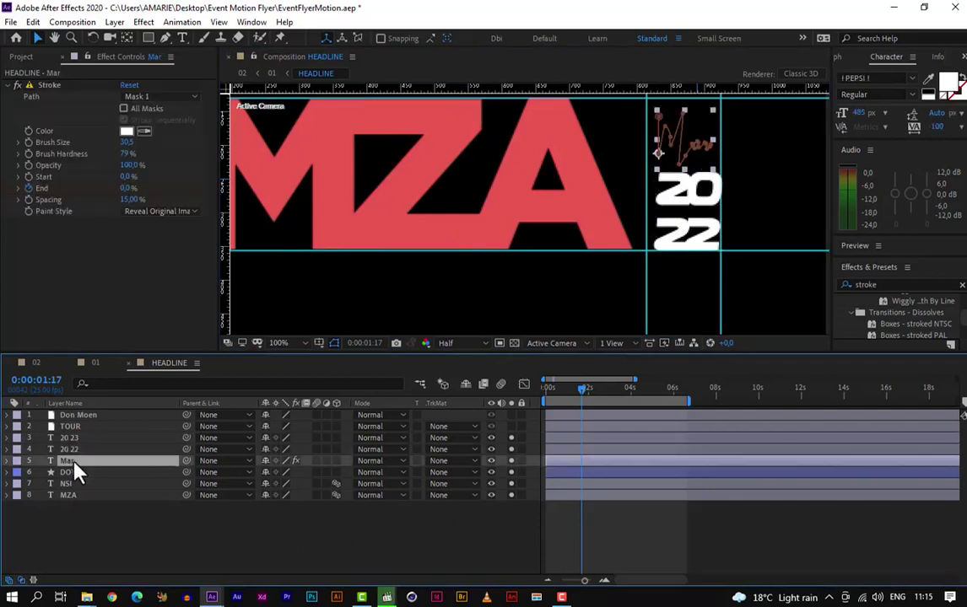
shift+click(114, 497)
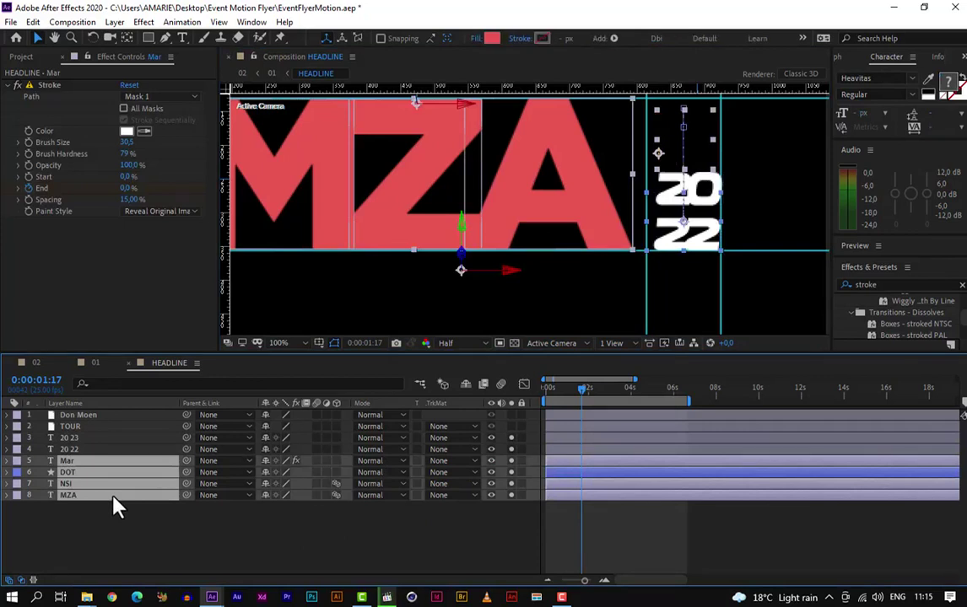
key(u)
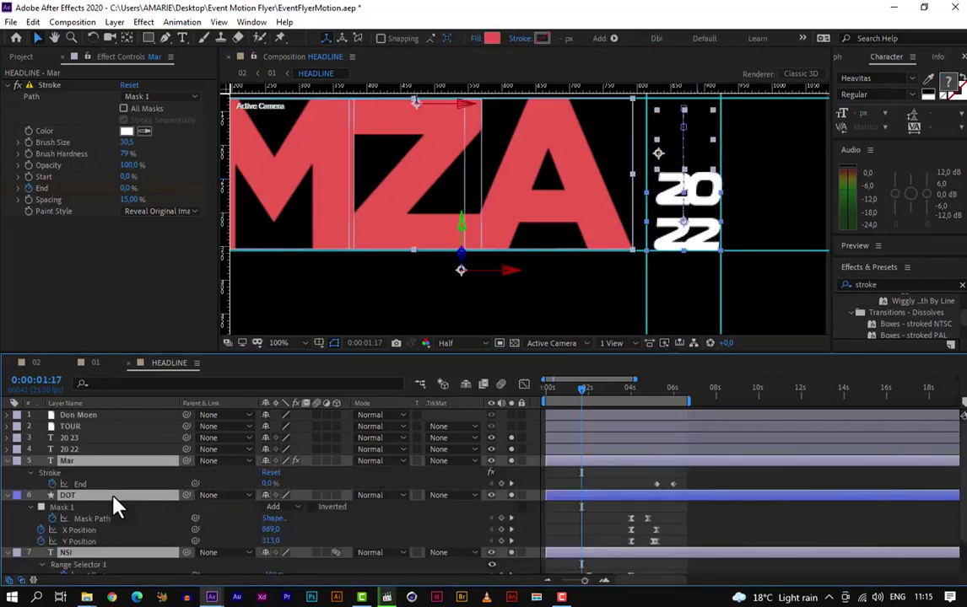
Step: Go to 0:00:06:00, select the 20 22 layer and zoom the view to 50%
drag(588, 397, 674, 406)
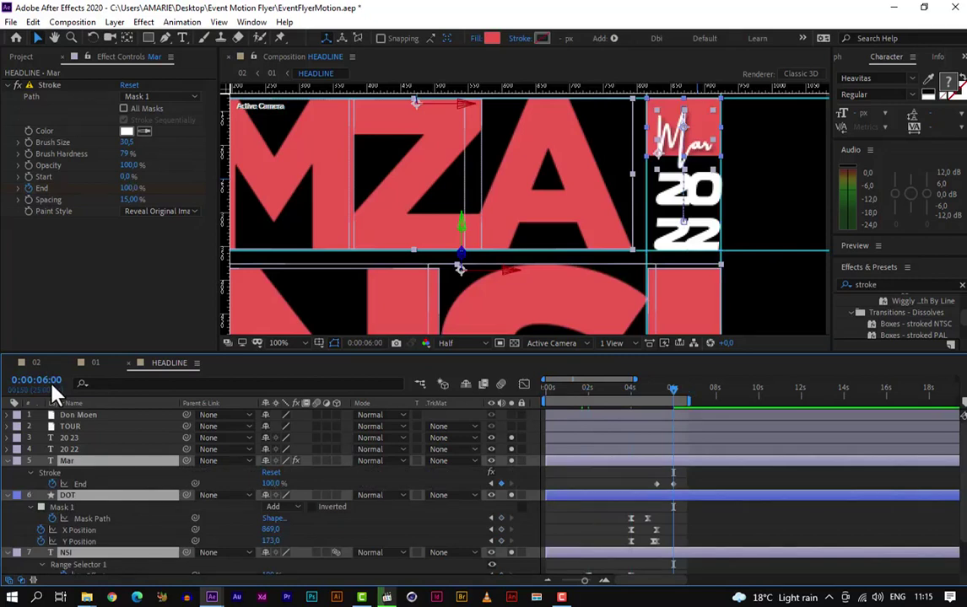
click(770, 270)
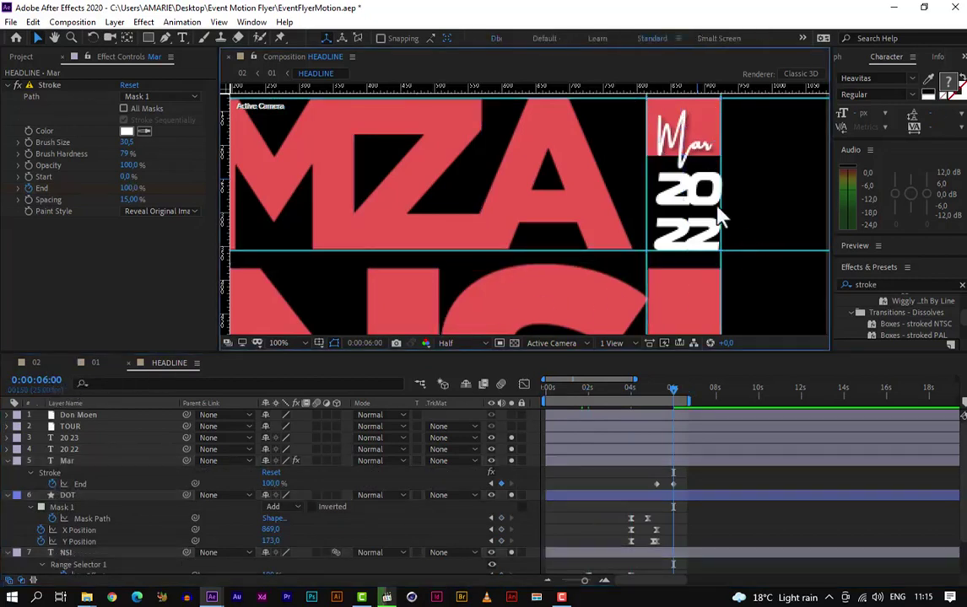
click(657, 187)
scroll(657, 187, down, 2)
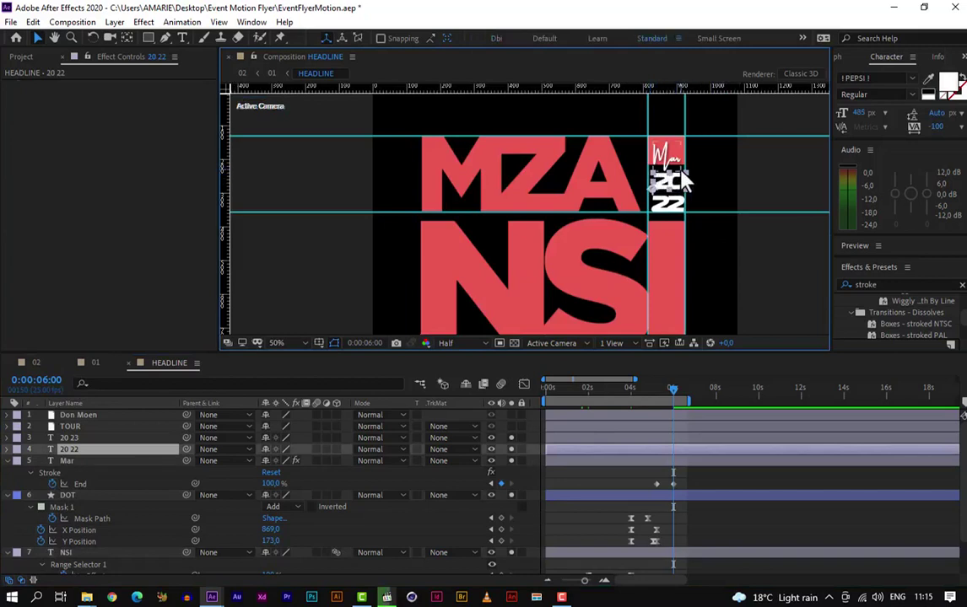
Step: Center the 20 22 layer's anchor point on its 2022 text with Ctrl+Alt+Home
scroll(682, 174, up, 1)
scroll(682, 173, down, 1)
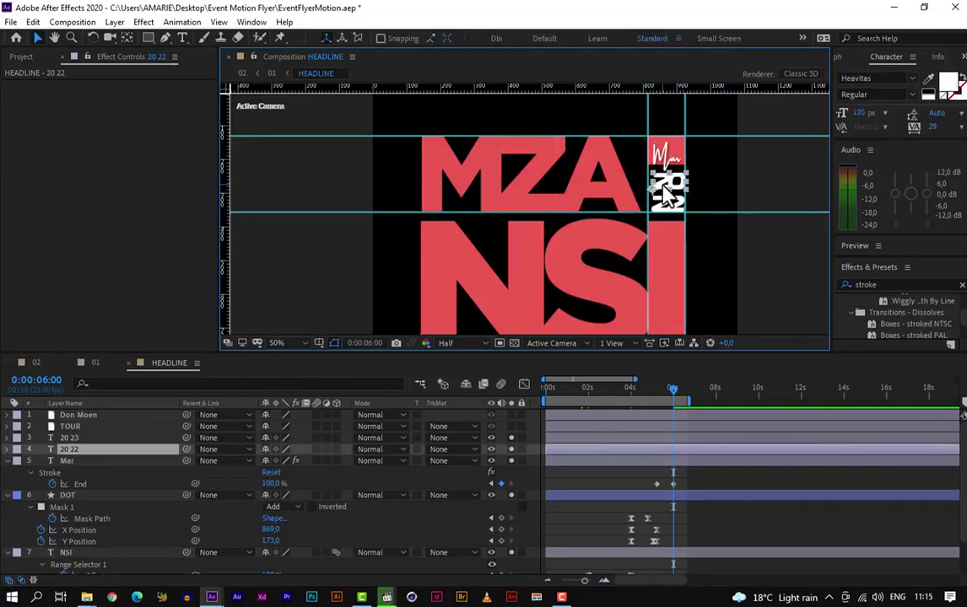
scroll(667, 196, up, 2)
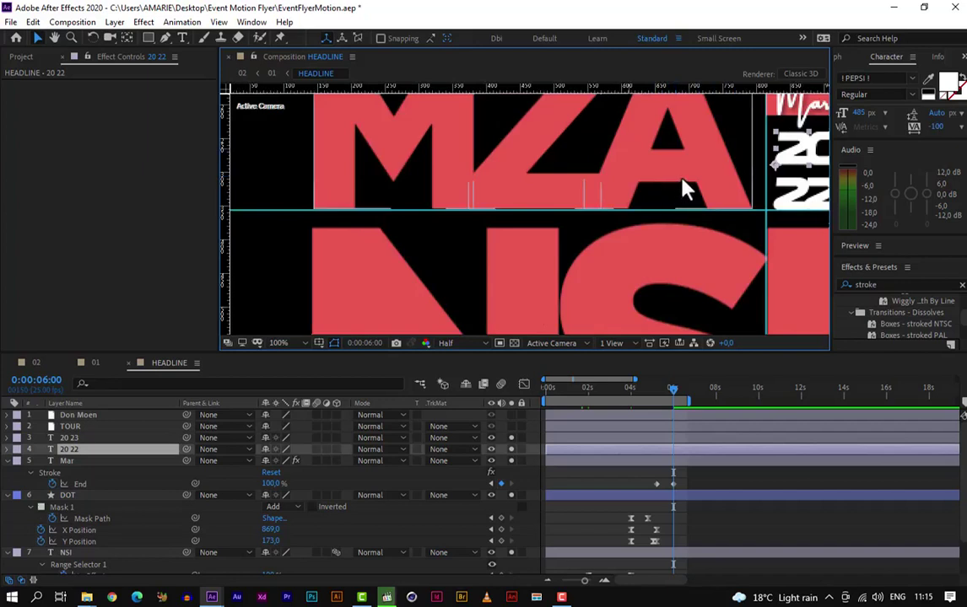
scroll(682, 188, down, 2)
scroll(692, 186, up, 2)
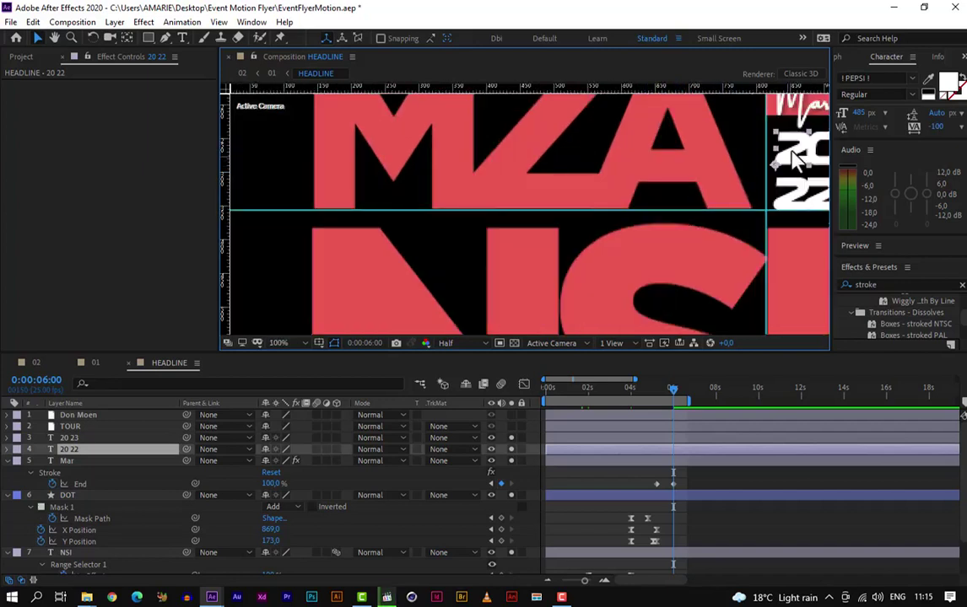
drag(797, 160, 568, 179)
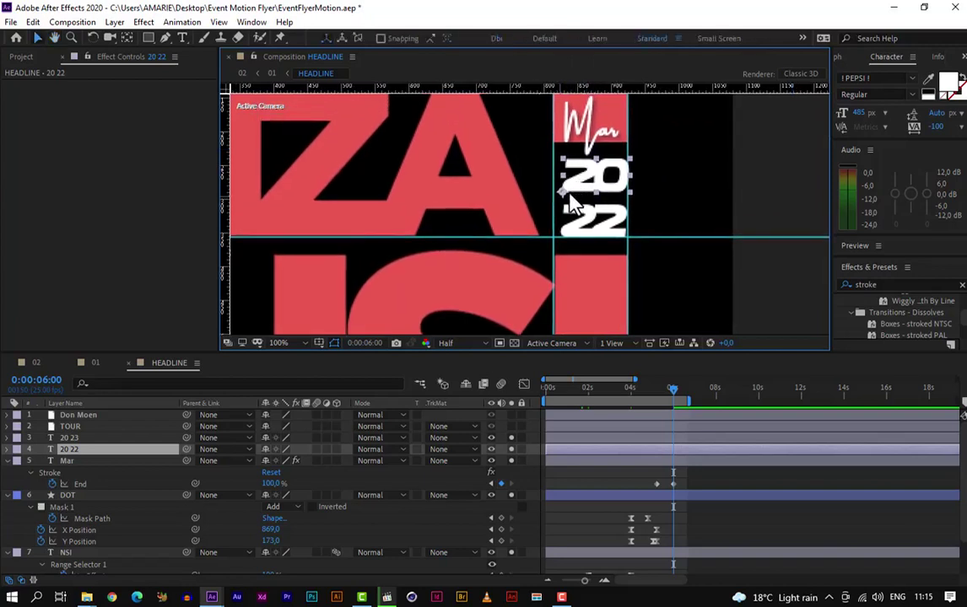
key(y)
drag(582, 217, 614, 220)
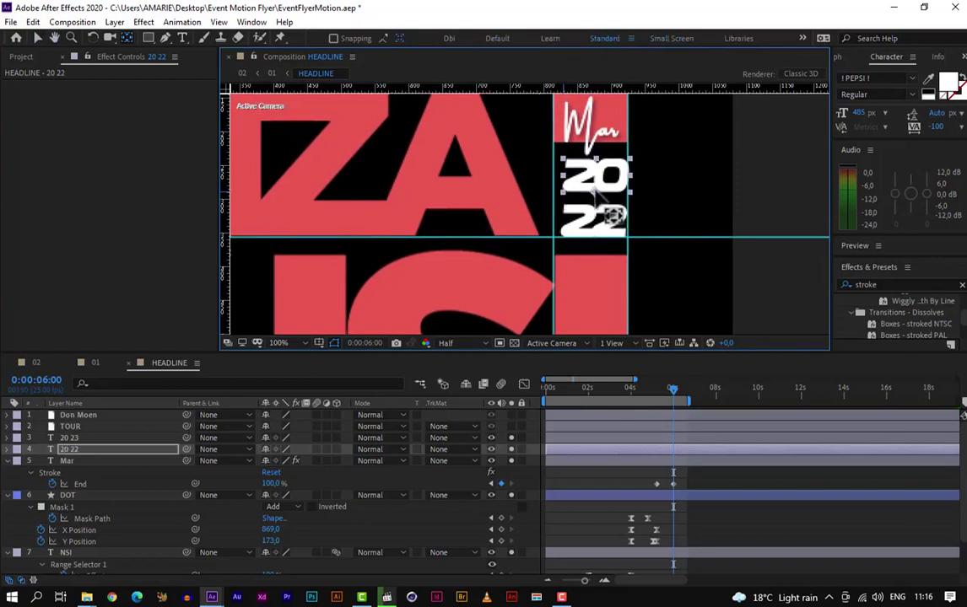
key(ctrl+alt+Home)
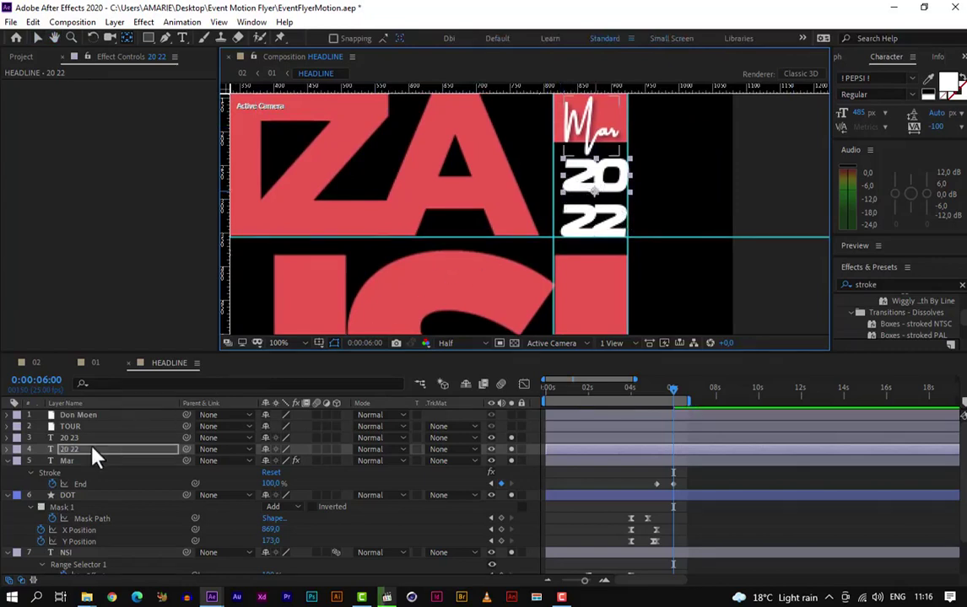
click(93, 456)
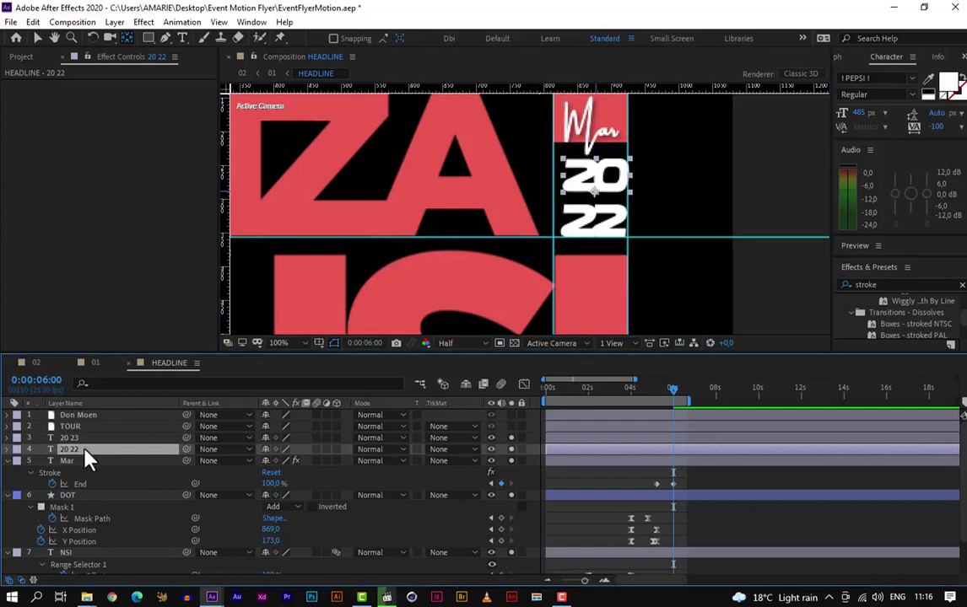
Step: Add a Position text animator to the 20 22 layer set to 0,-190
click(8, 450)
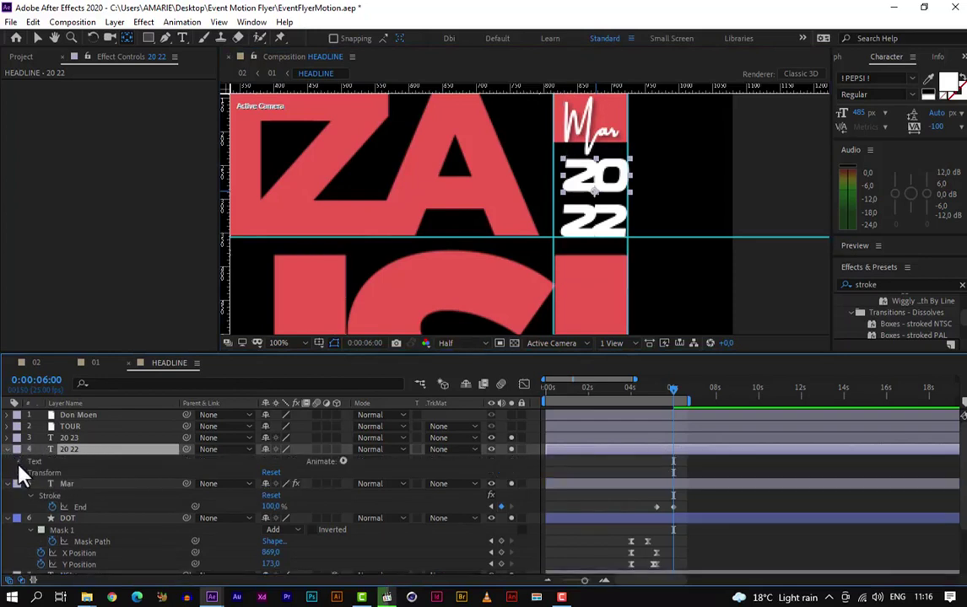
click(18, 463)
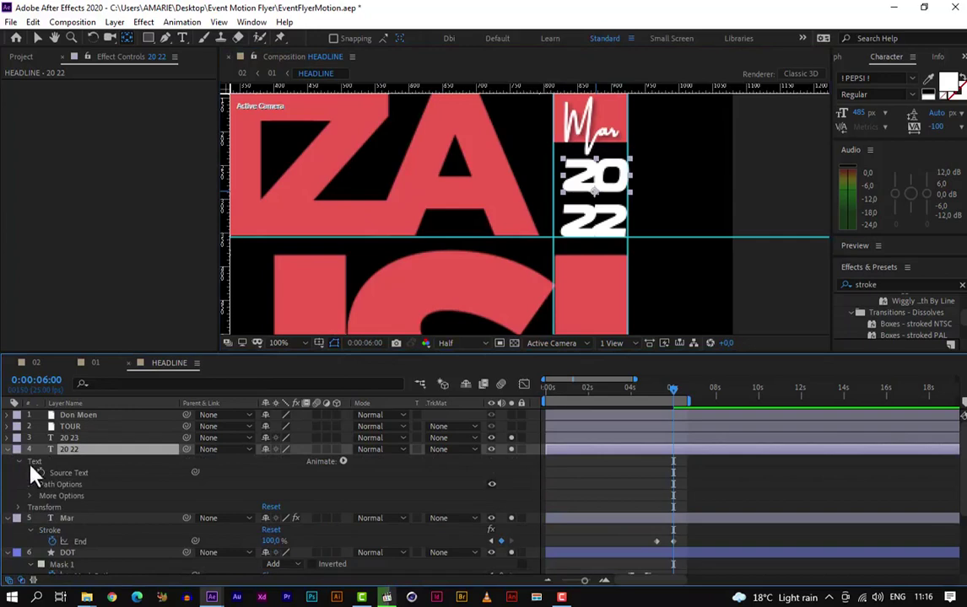
click(343, 461)
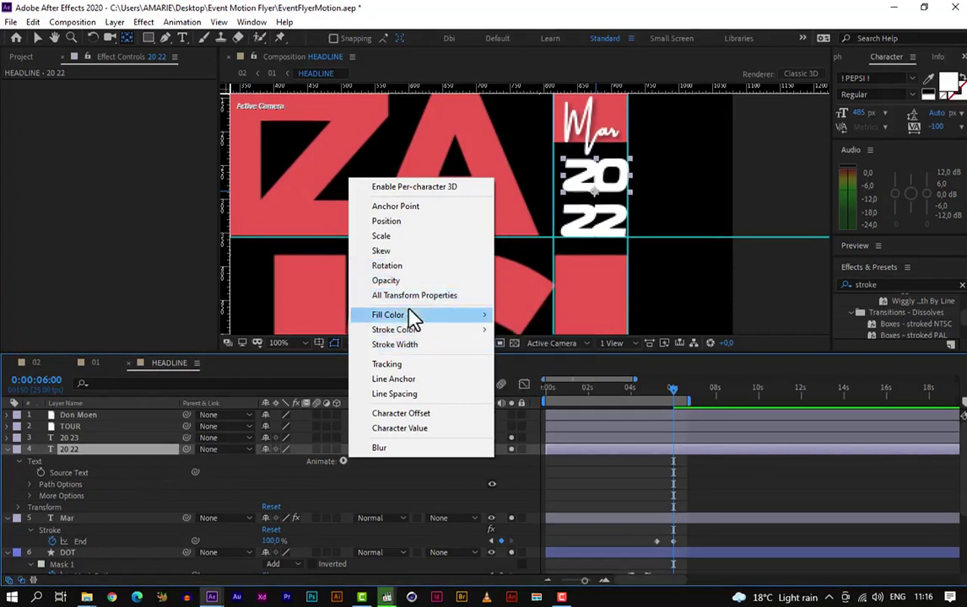
click(424, 223)
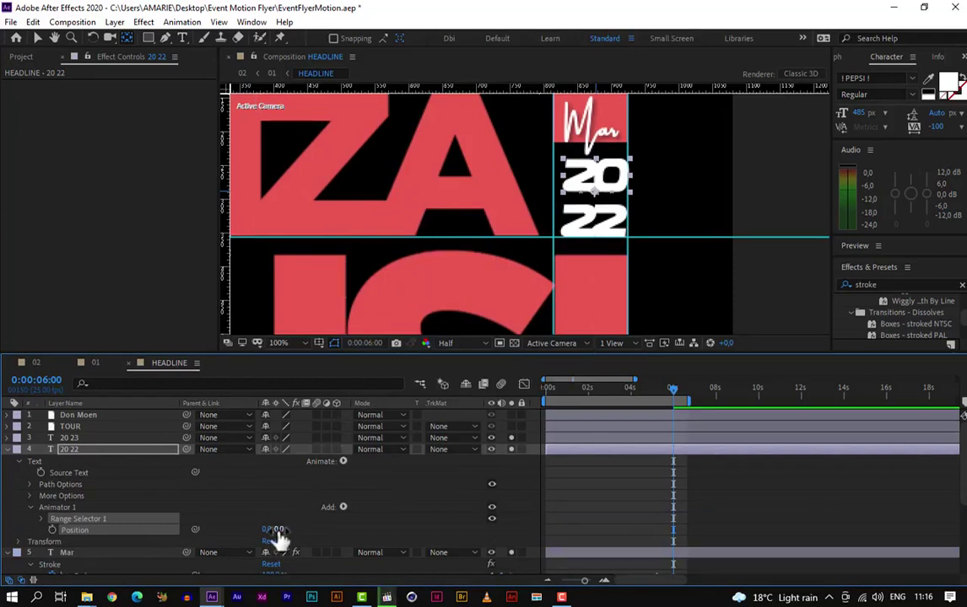
drag(275, 529, 199, 480)
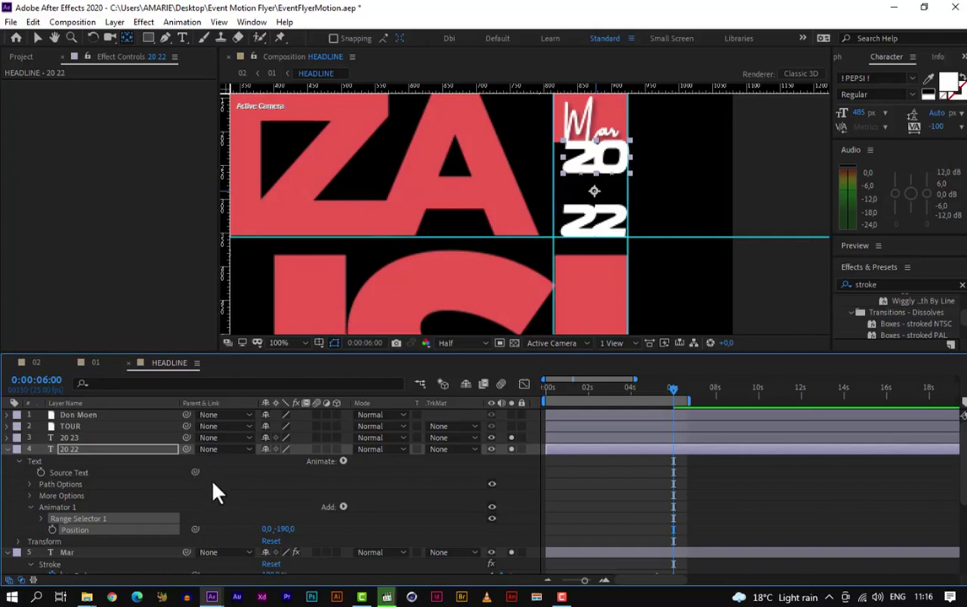
Step: Add an Opacity property to the same animator
click(342, 508)
mouse_move(392, 515)
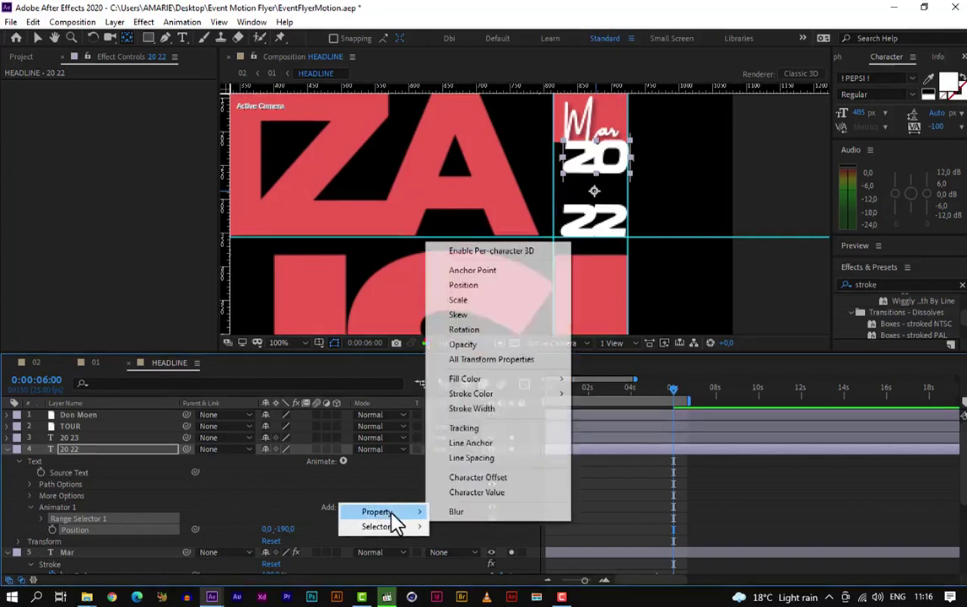
click(479, 349)
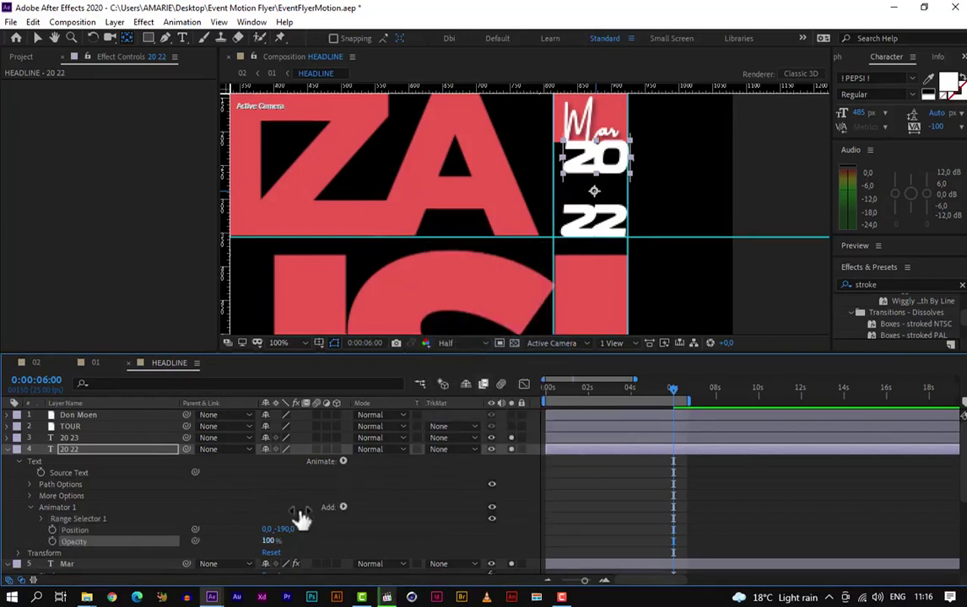
Step: Set animator Opacity to 0% and keyframe Range End from 100% at 6:00 to 0% at 6:20
drag(268, 542, 100, 545)
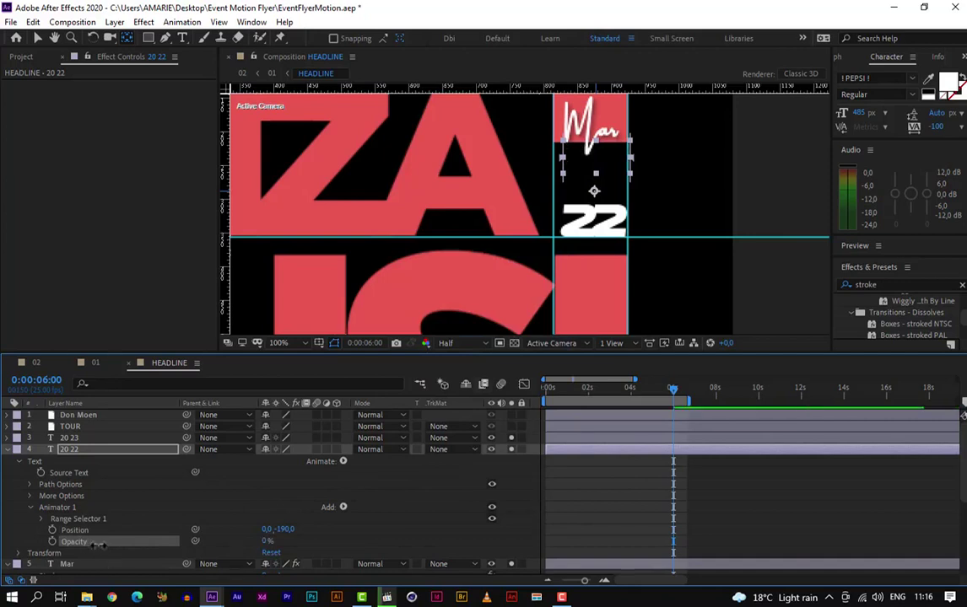
click(42, 520)
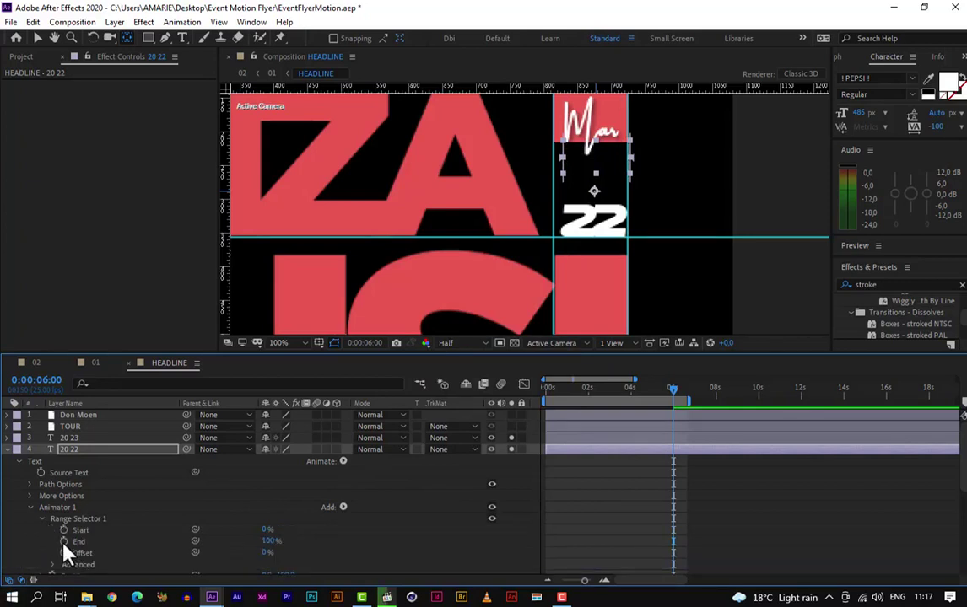
click(63, 541)
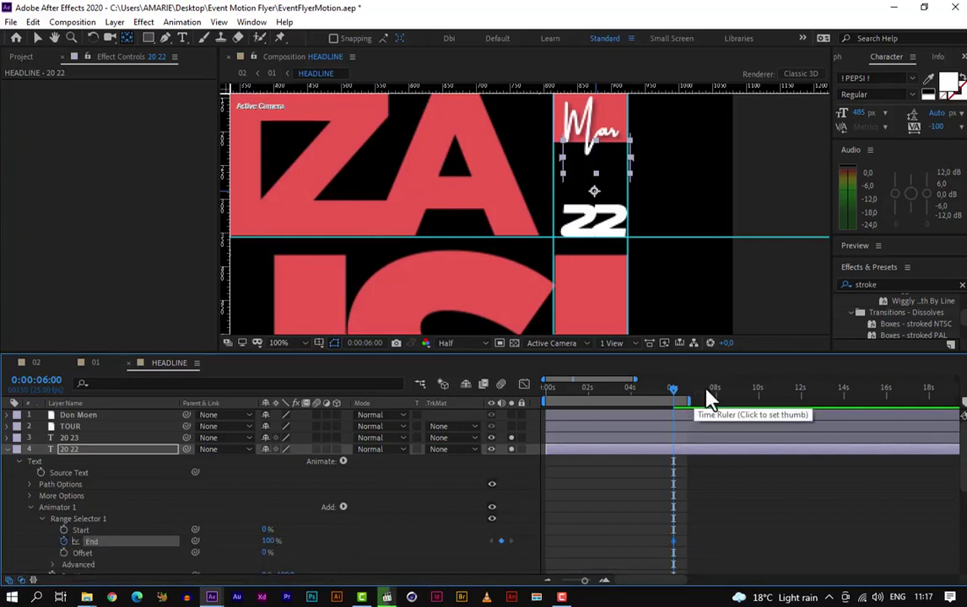
key(shift+Page_Down)
key(shift+Page_Down)
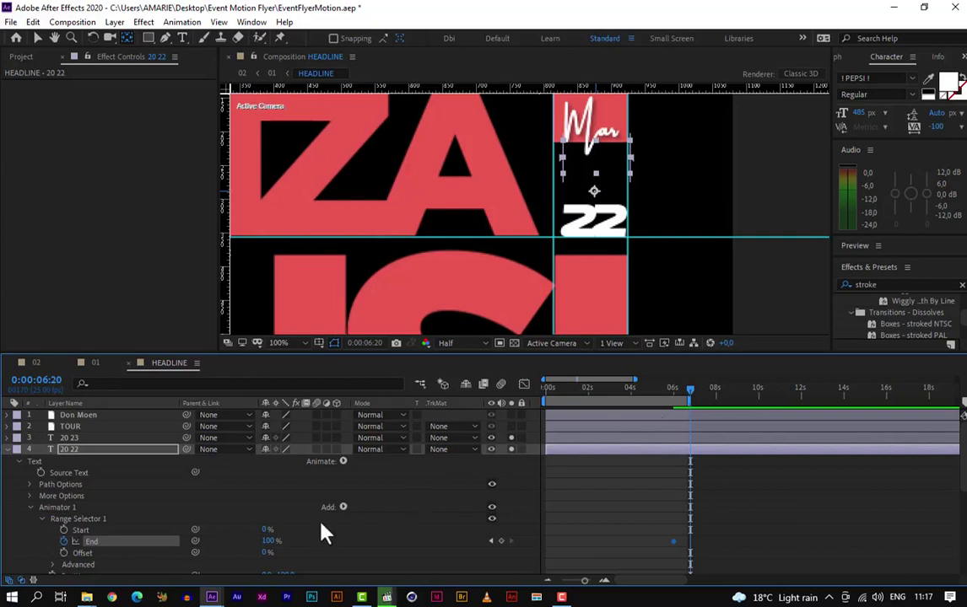
click(268, 542)
drag(269, 549, 139, 560)
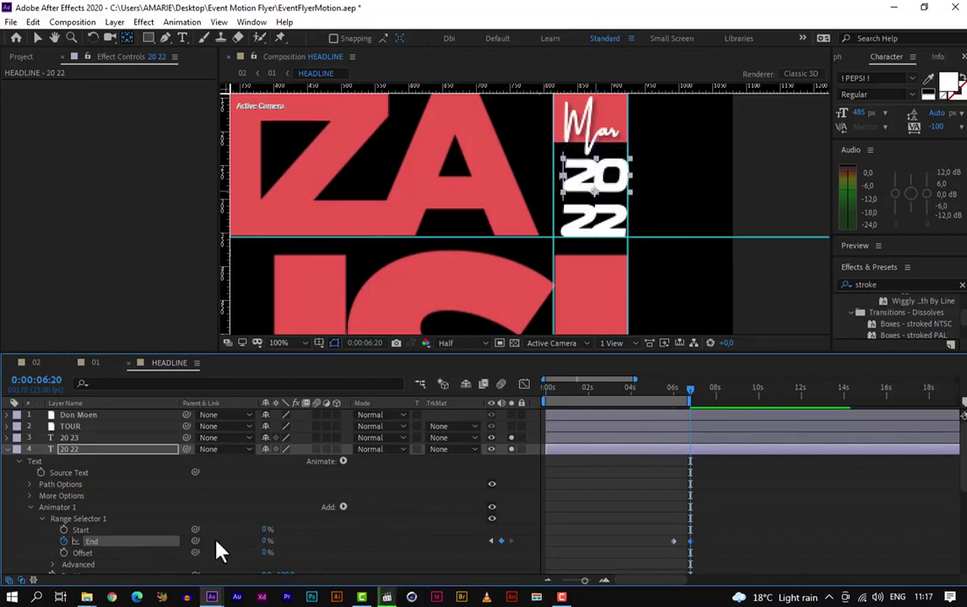
click(342, 507)
mouse_move(389, 528)
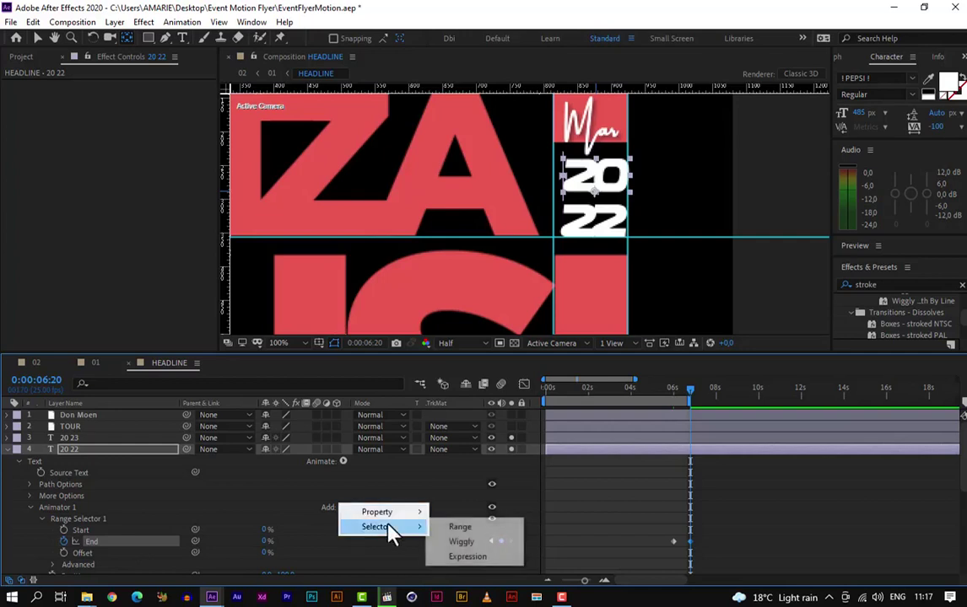
Step: Add Wiggly Selector 1 to Animator 1, expand its settings and scrub back to check the reveal
click(495, 546)
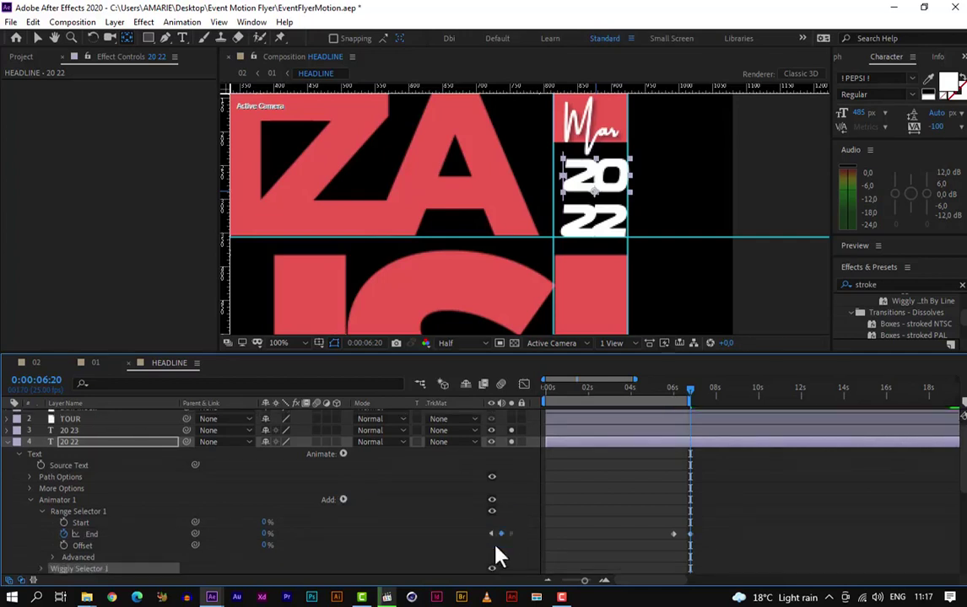
scroll(126, 551, down, 1)
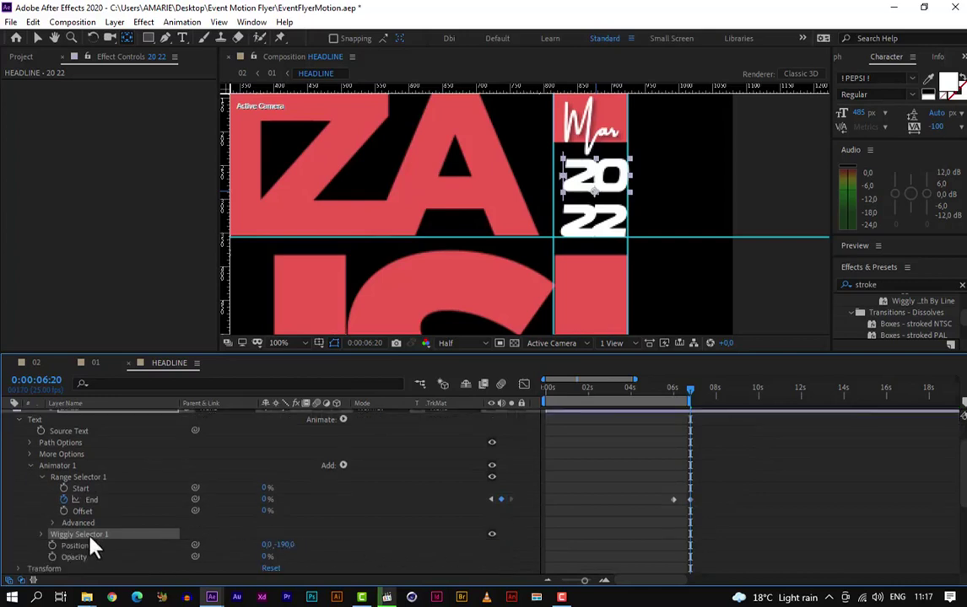
click(42, 535)
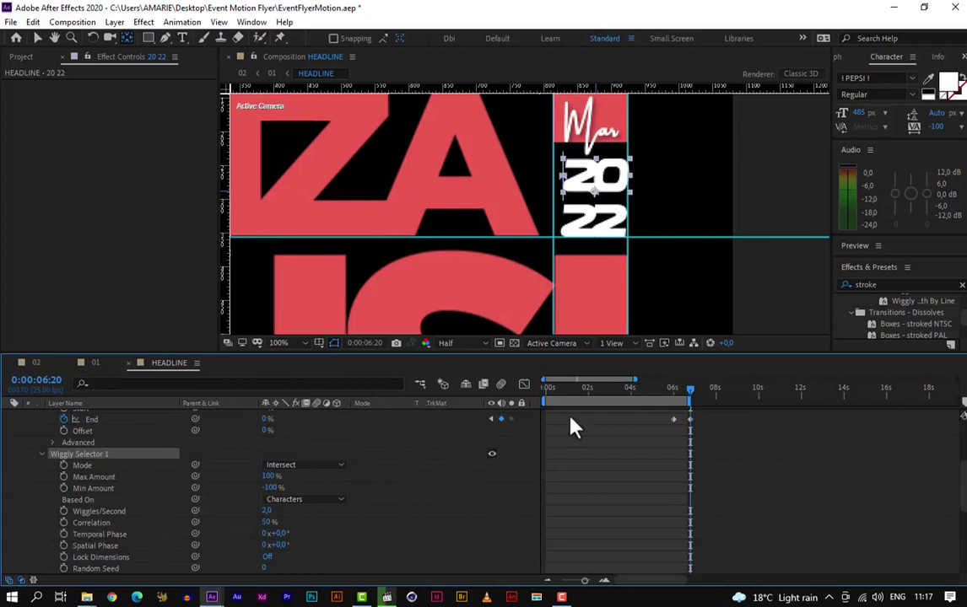
drag(687, 391, 682, 430)
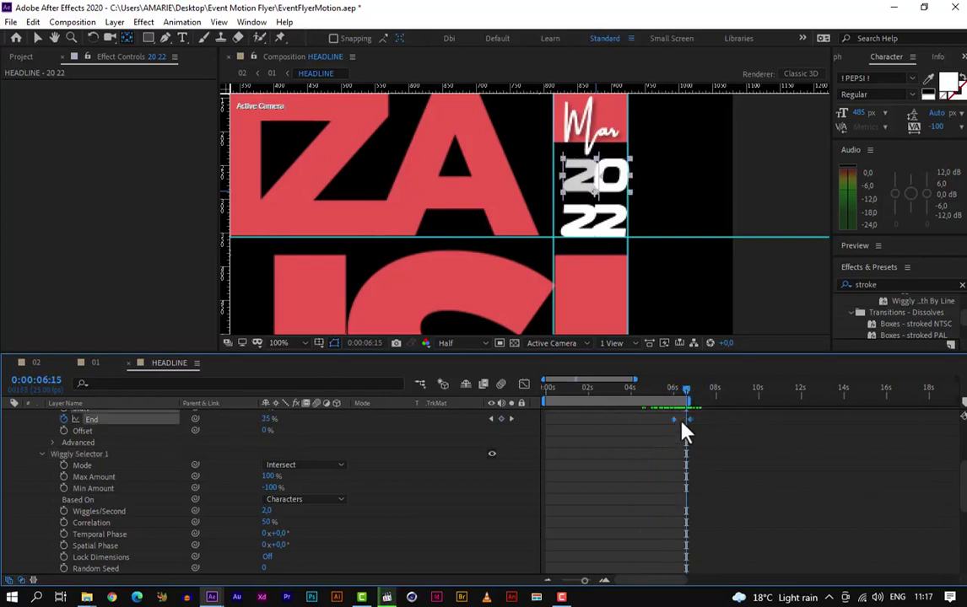
Step: Apply Easy Ease to the two Range End keyframes
right_click(688, 426)
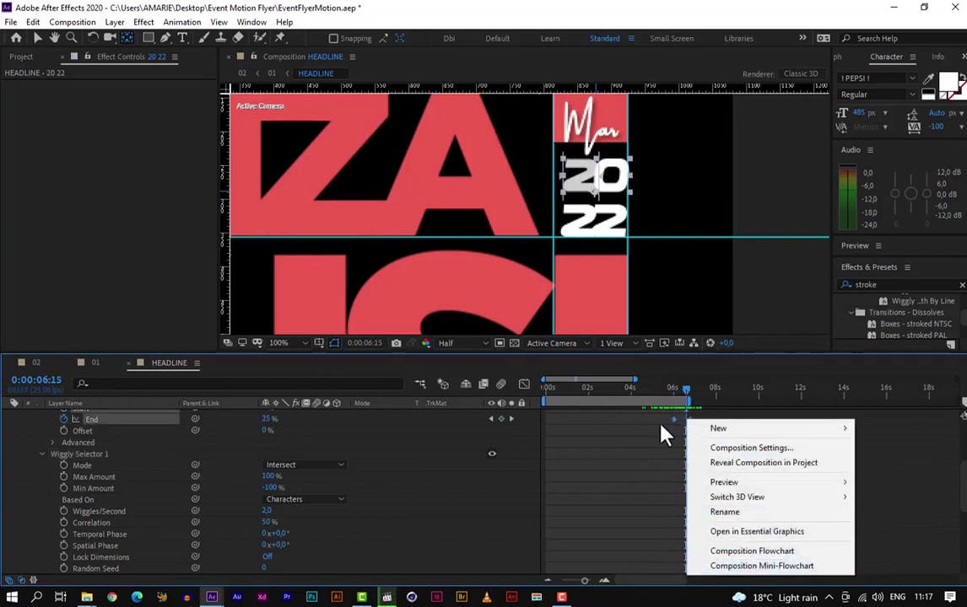
click(662, 432)
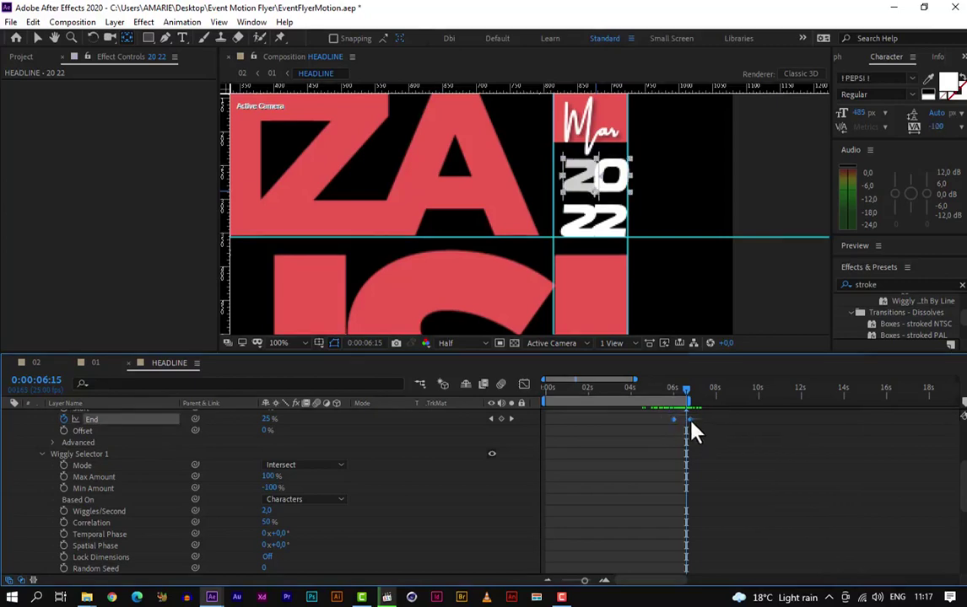
right_click(689, 419)
mouse_move(749, 421)
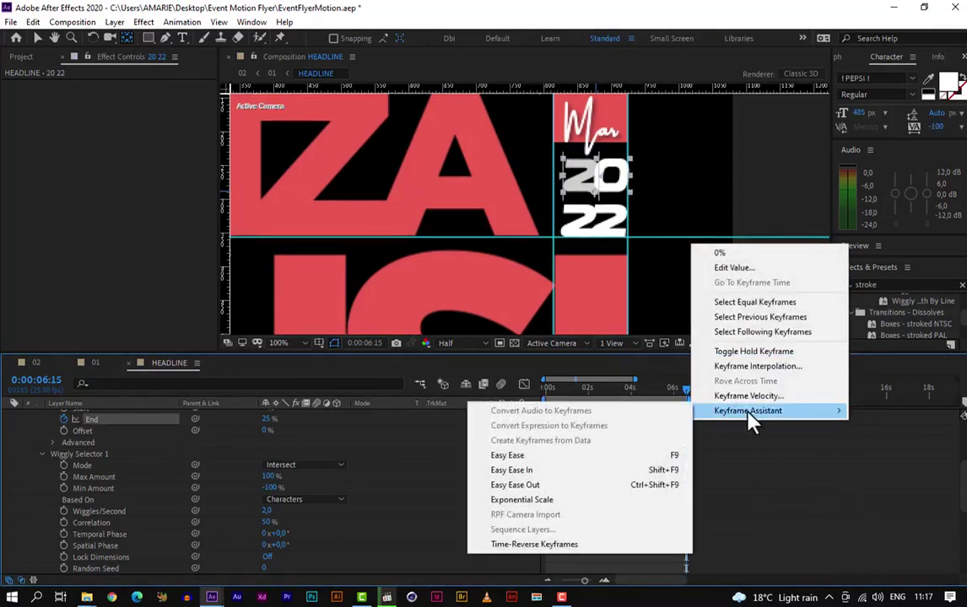
click(628, 455)
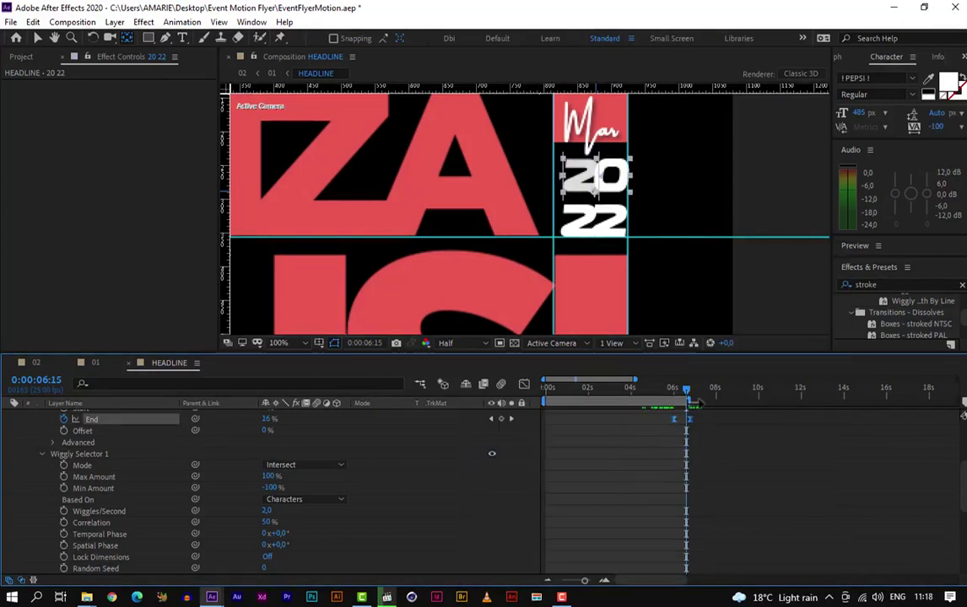
Step: Reopen the 20 22 layer, select the Animator 1 group and enlarge the timeline panel
scroll(690, 411, up, 2)
scroll(690, 412, up, 2)
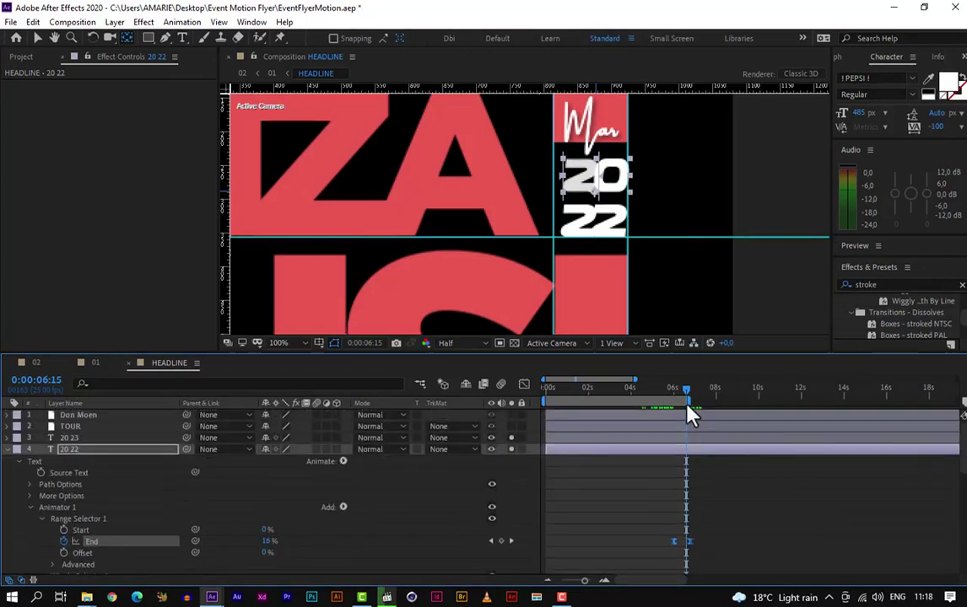
click(8, 451)
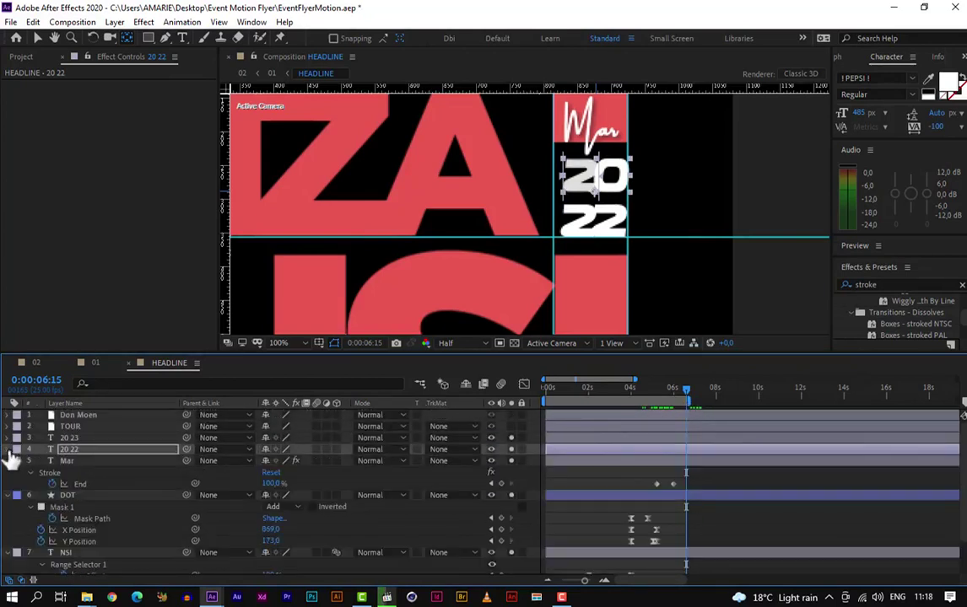
click(8, 451)
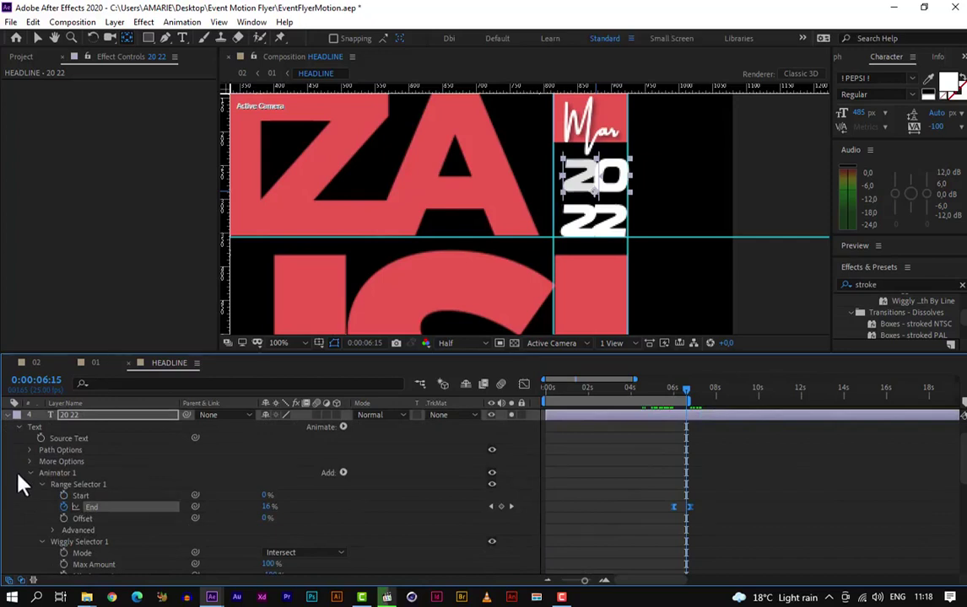
click(29, 474)
drag(28, 476, 45, 486)
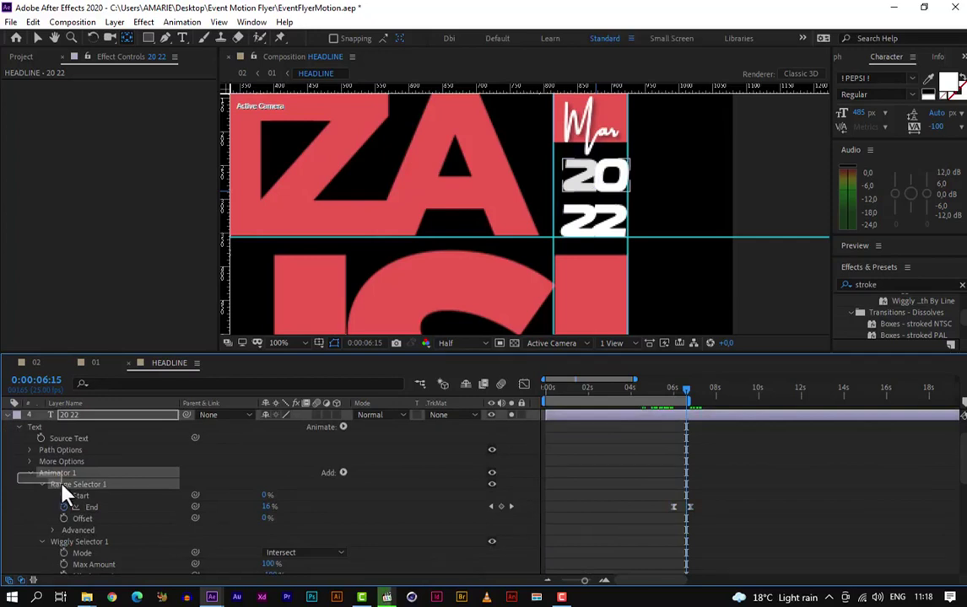
drag(64, 493, 212, 488)
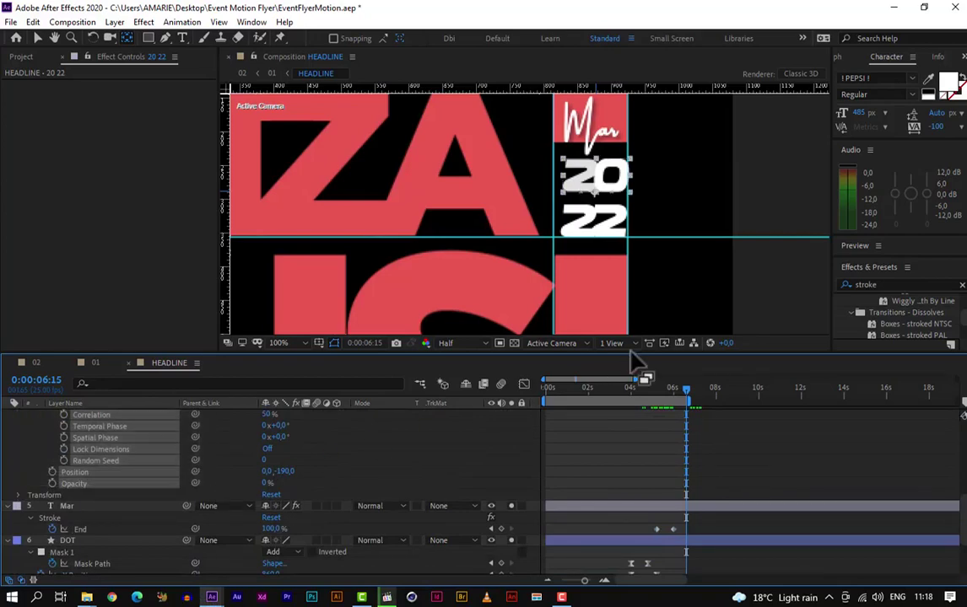
drag(637, 361, 620, 236)
Step: Select the 20 22 animator properties, jump to 0:00:06:20 and step through the End keyframes
scroll(637, 331, up, 4)
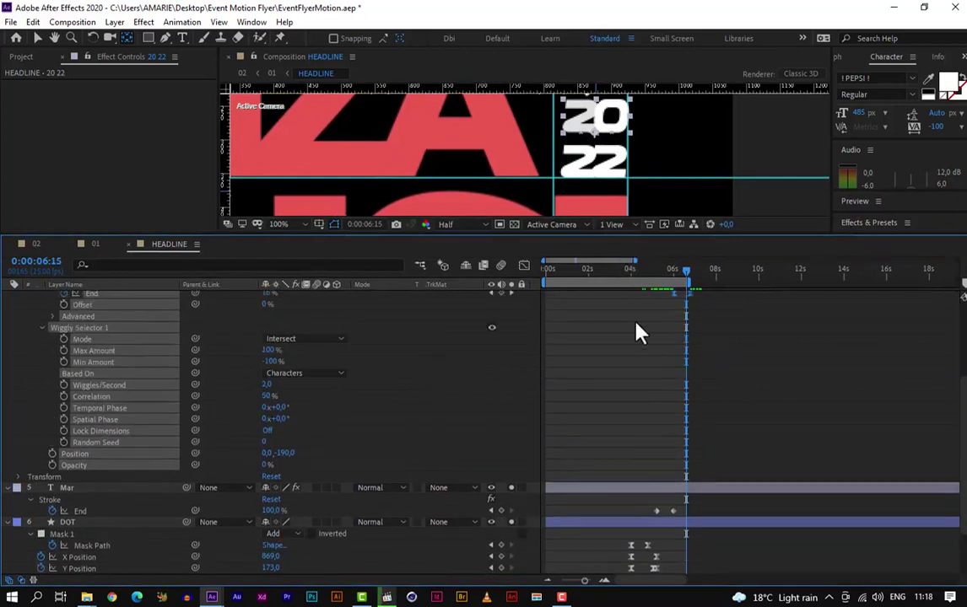
scroll(637, 331, up, 3)
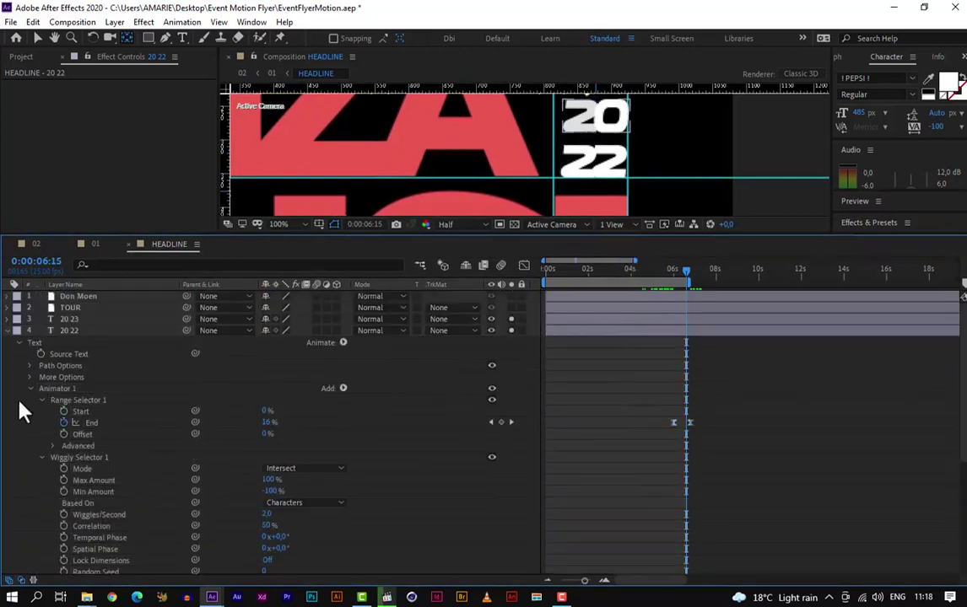
drag(13, 392, 147, 573)
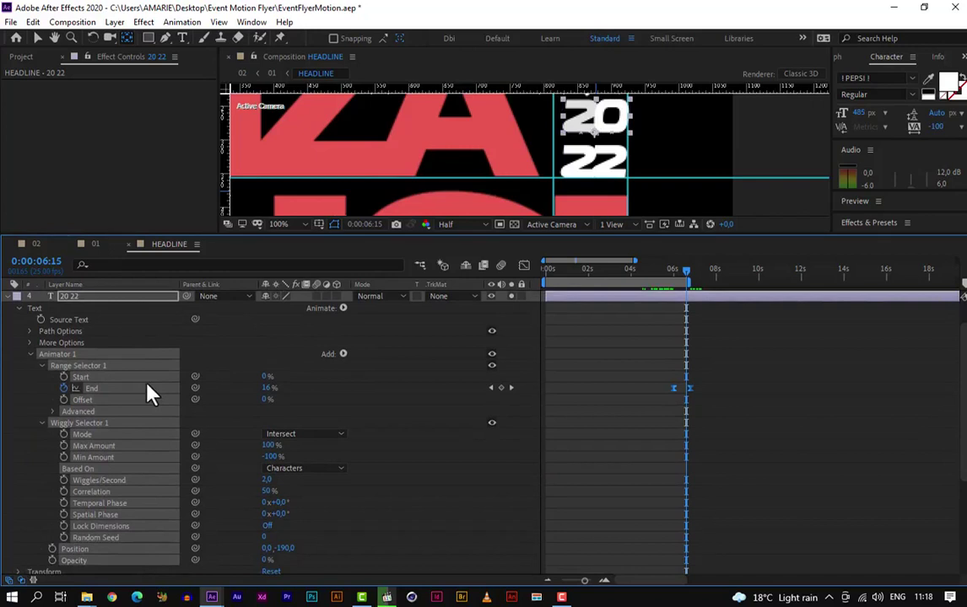
click(691, 273)
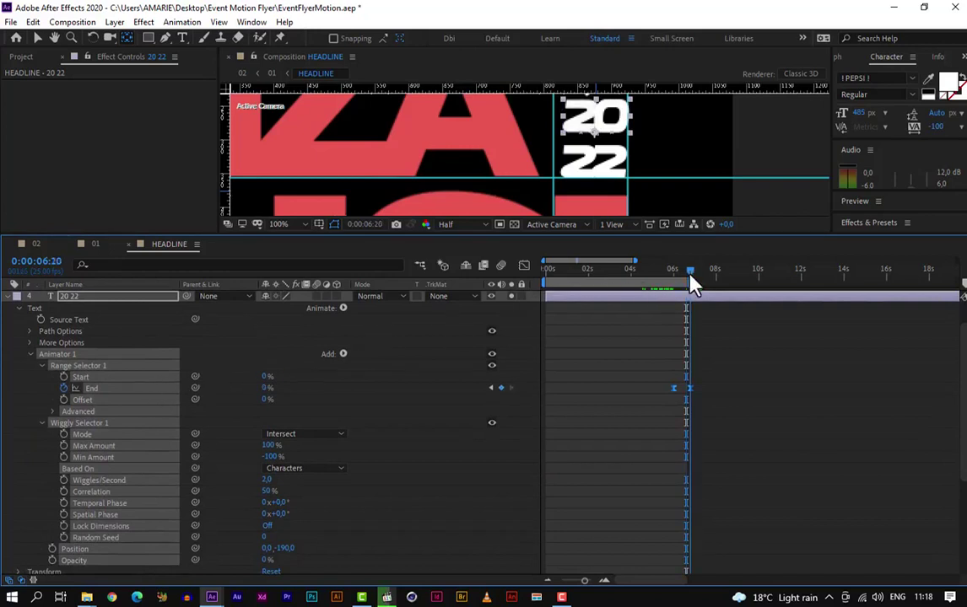
scroll(626, 289, up, 2)
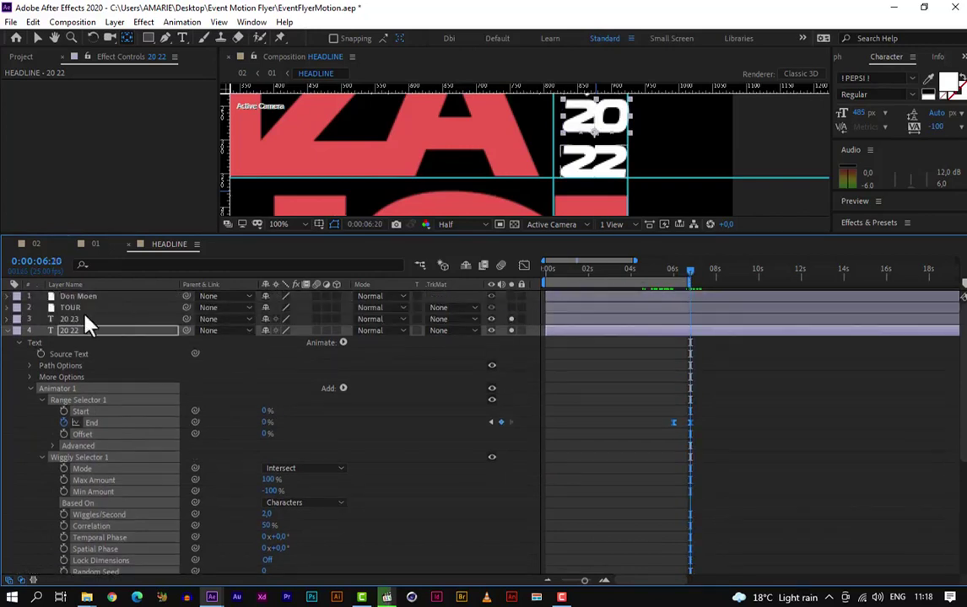
click(169, 319)
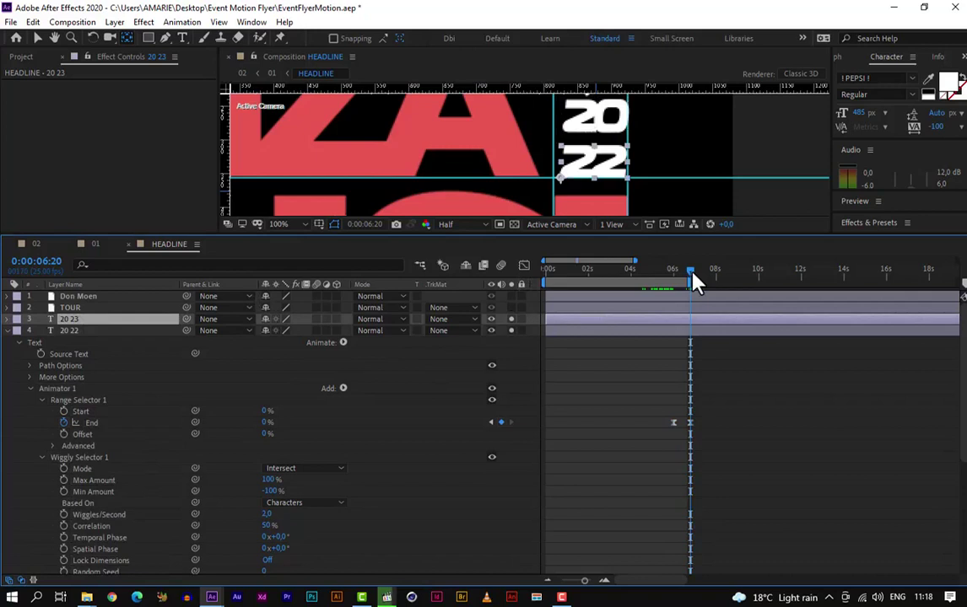
key(j)
key(k)
Step: Copy the 20 22 animator properties and paste them onto the 20 23 layer
drag(713, 408, 686, 438)
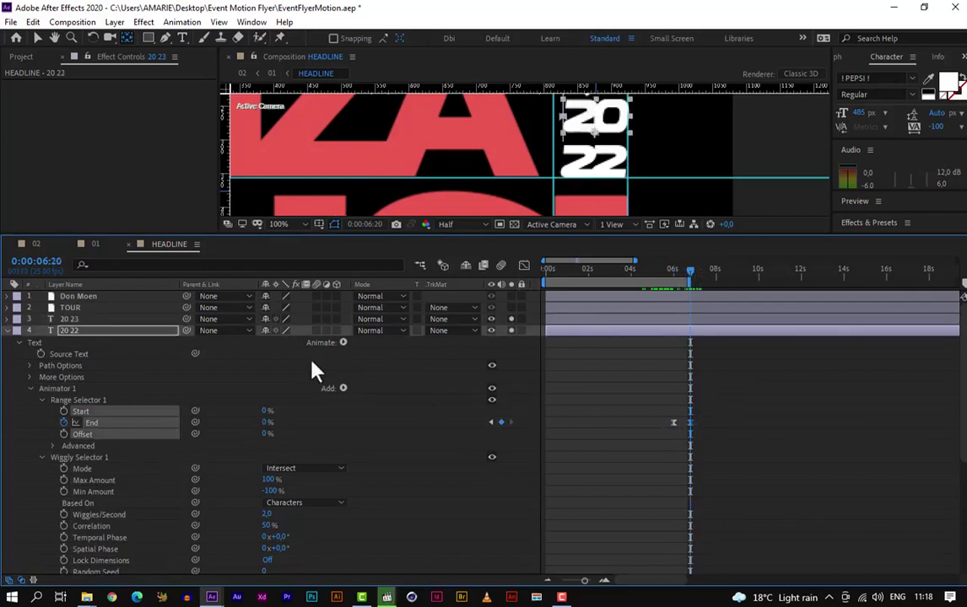
click(84, 319)
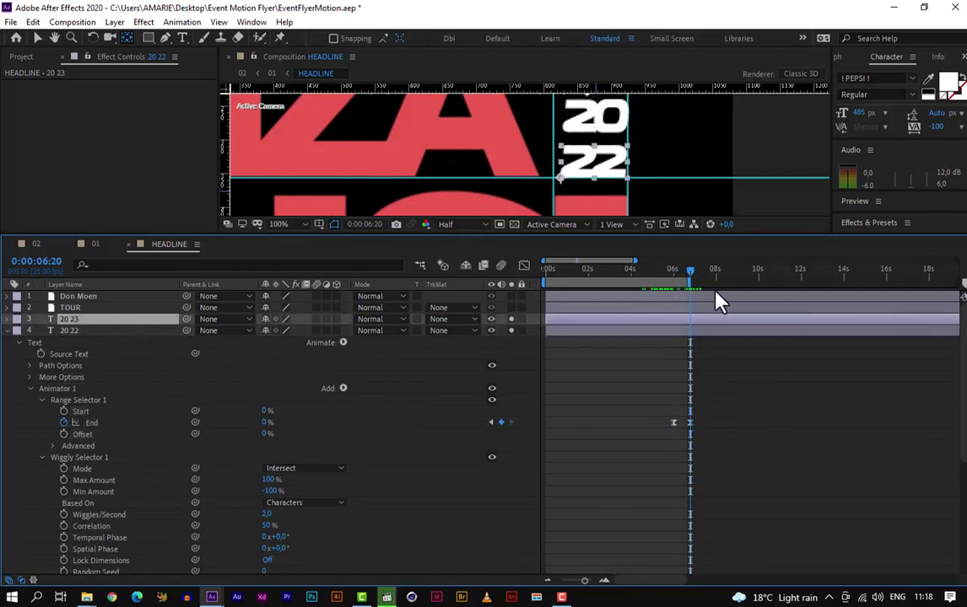
key(ctrl+v)
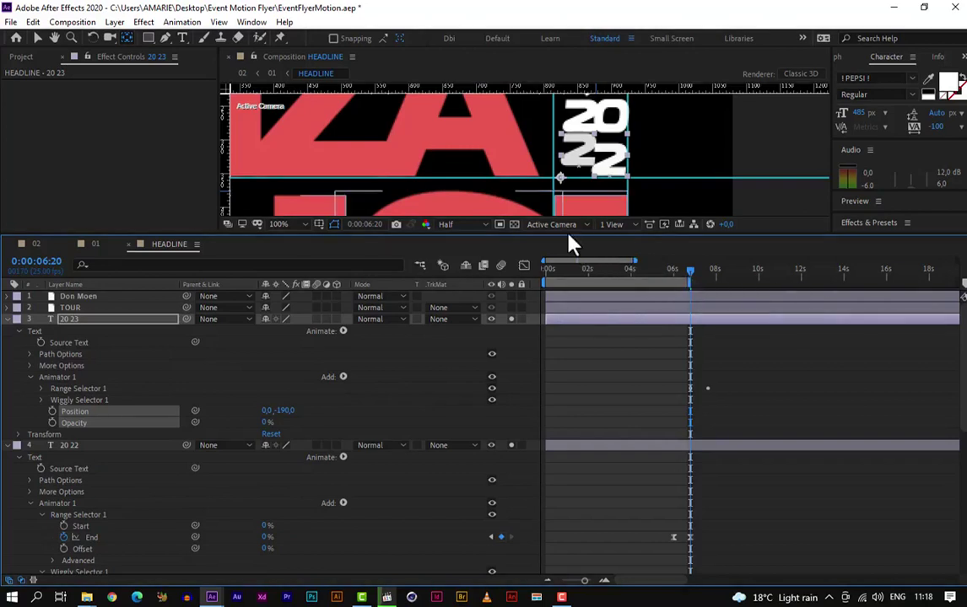
drag(583, 239, 586, 388)
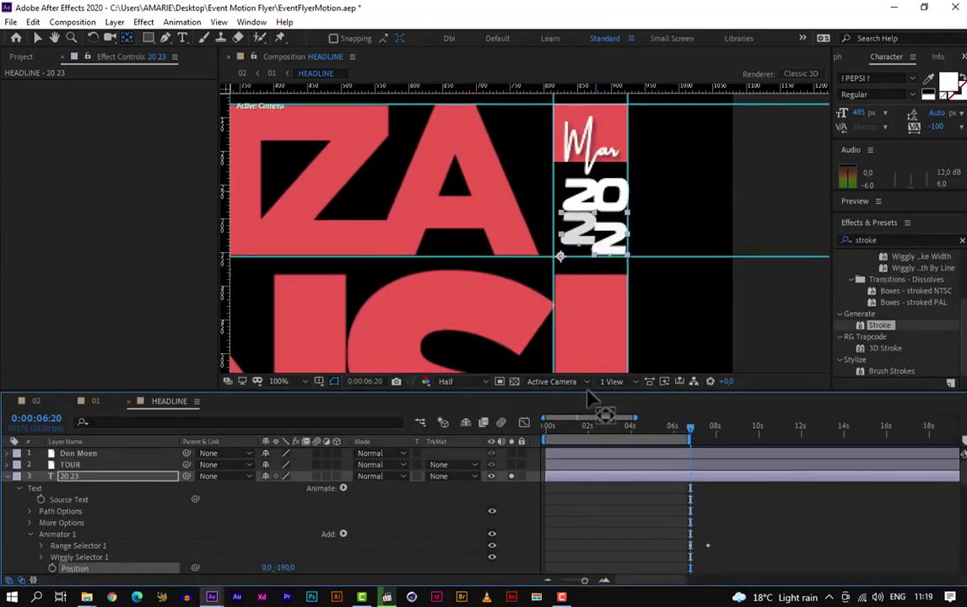
Step: Zoom out to see the whole flyer and deselect the 20 23 layer
scroll(394, 179, down, 2)
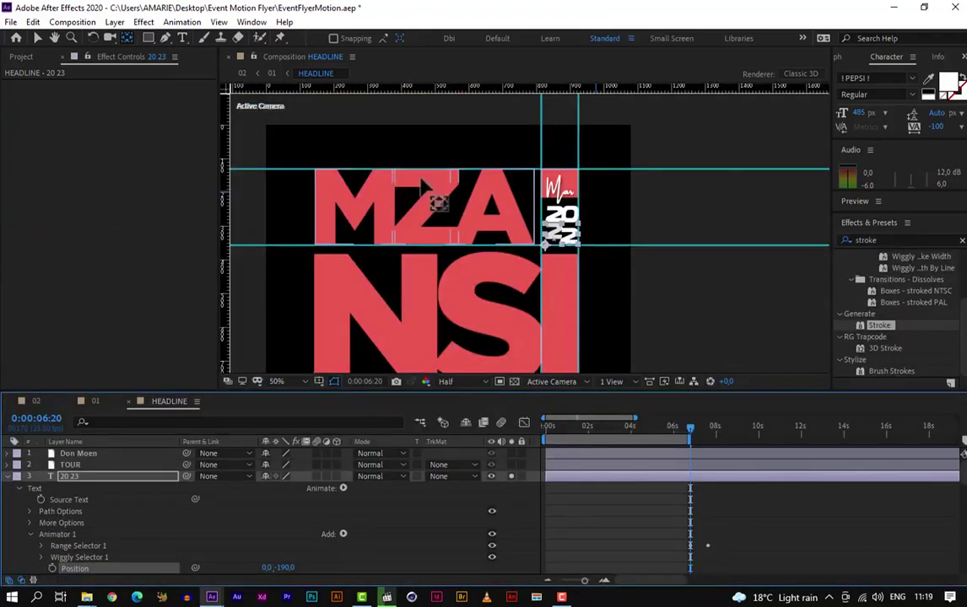
scroll(484, 205, down, 2)
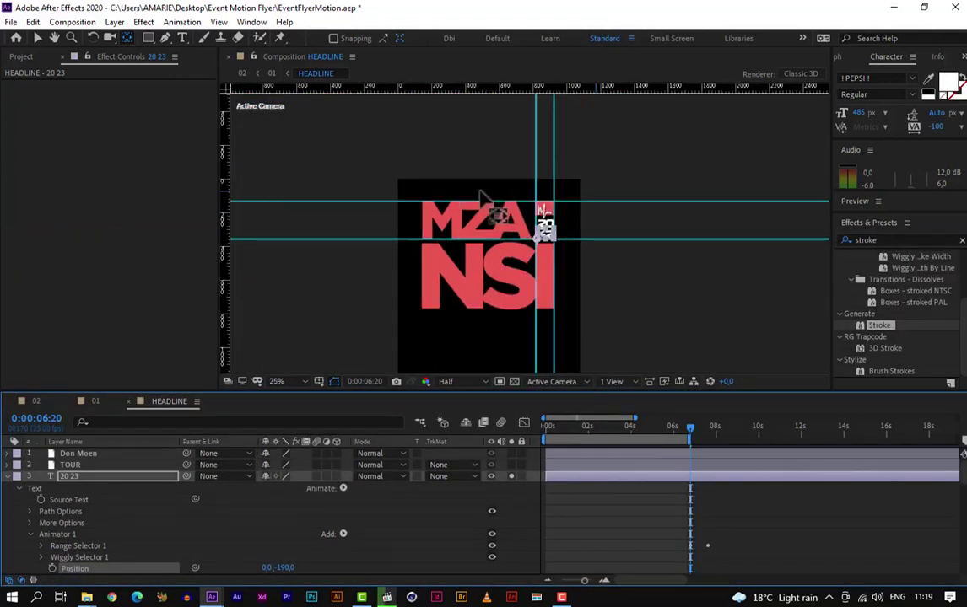
key(h)
drag(561, 216, 559, 178)
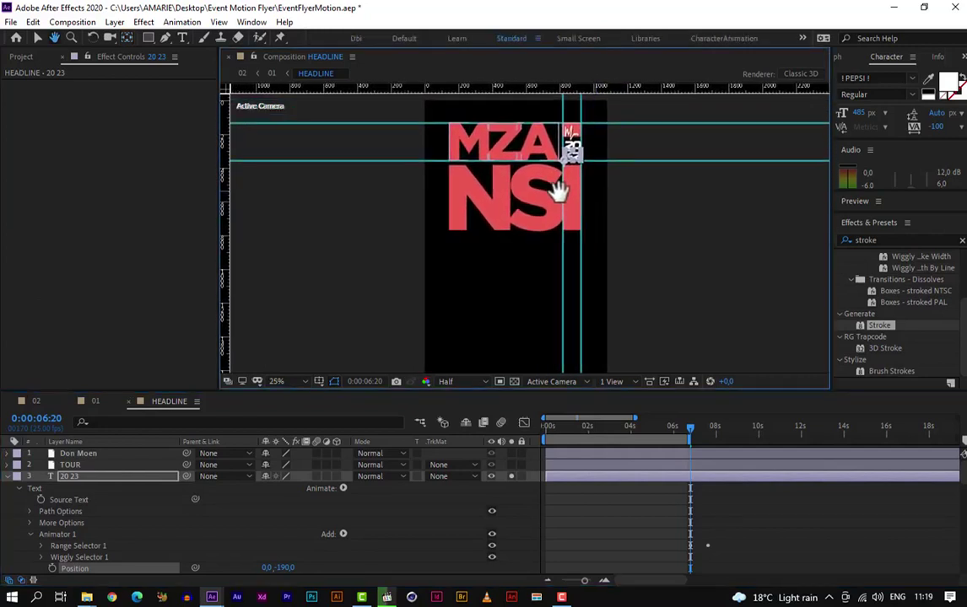
key(v)
click(11, 524)
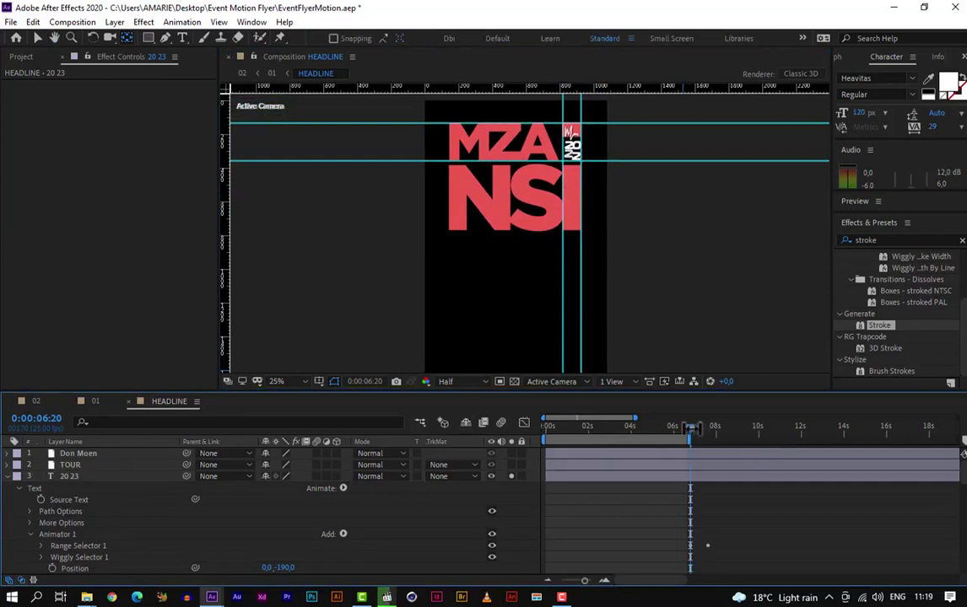
scroll(692, 506, down, 2)
scroll(692, 441, down, 2)
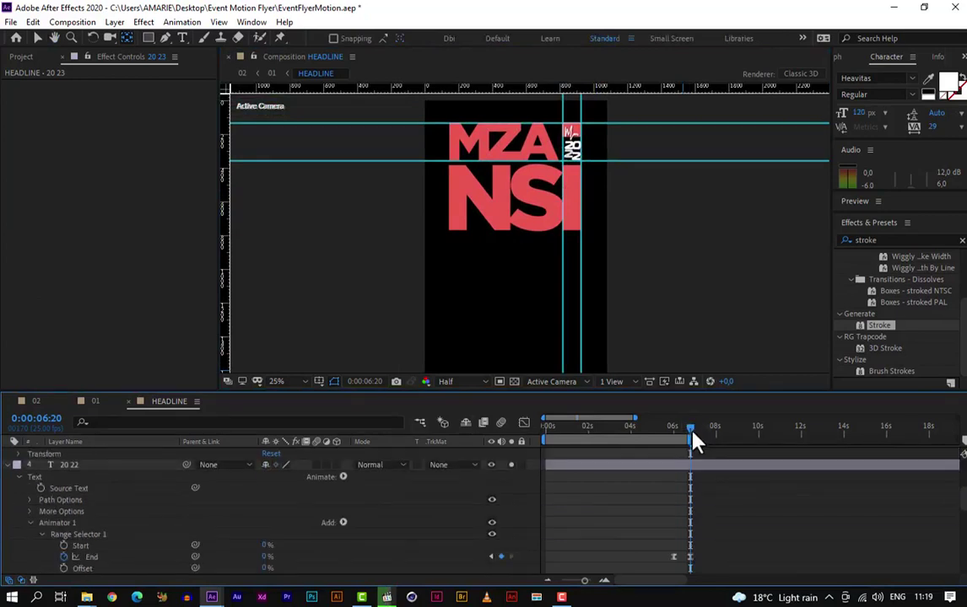
Step: Set the work area from 0:00:05:15 to about 7 seconds and preview the date reveal
drag(692, 439, 669, 447)
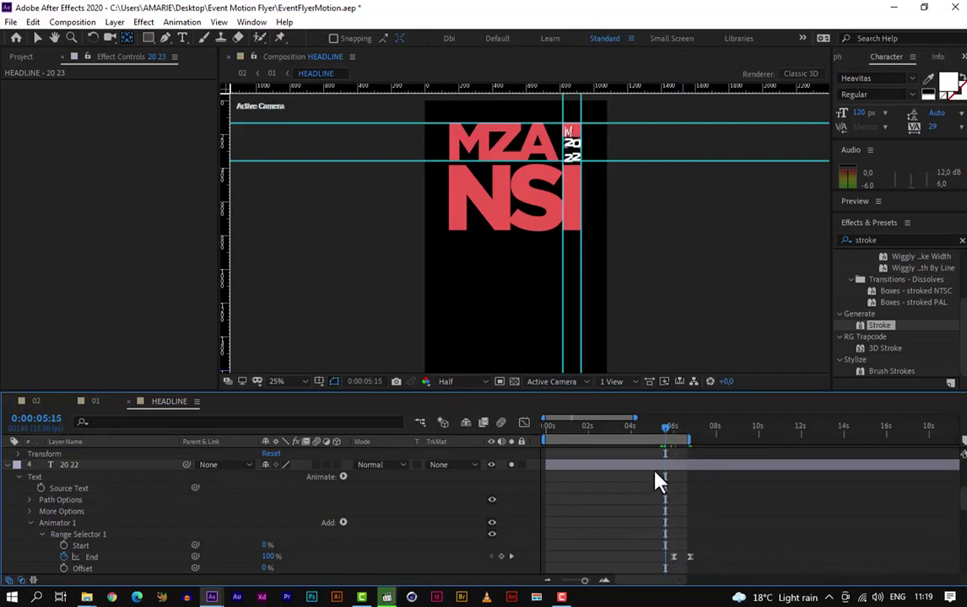
key(b)
drag(689, 440, 723, 445)
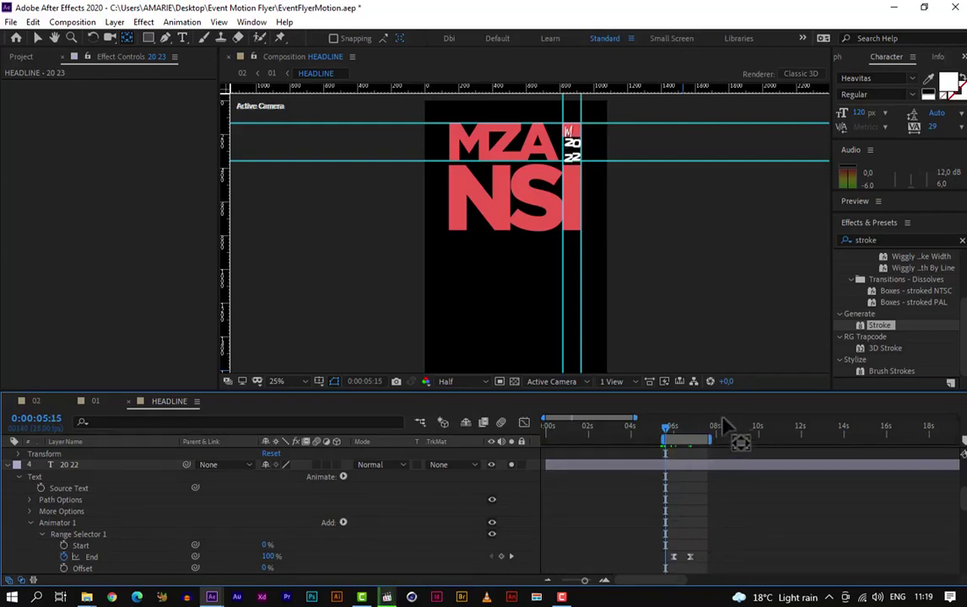
key(ctrl+semicolon)
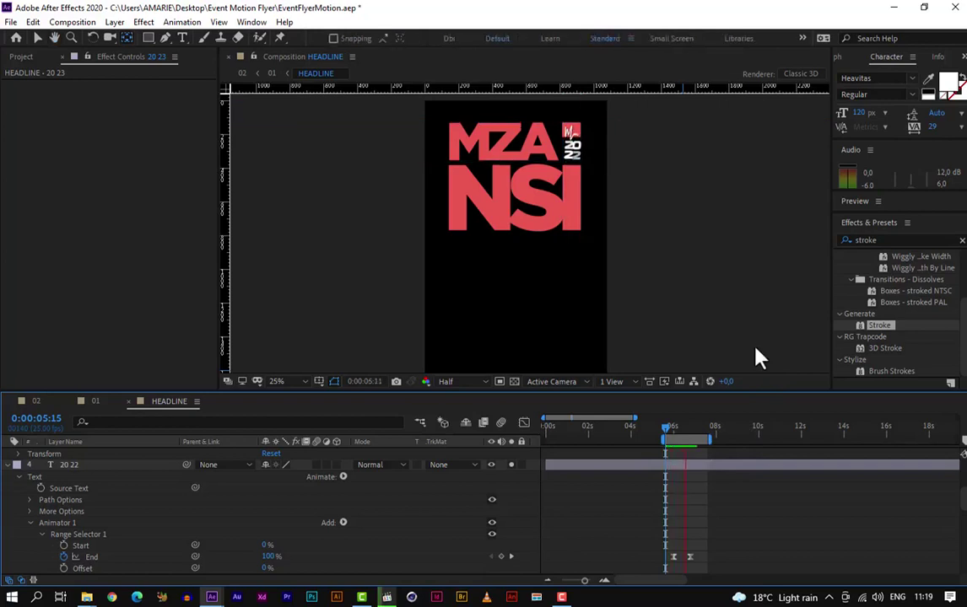
key(space)
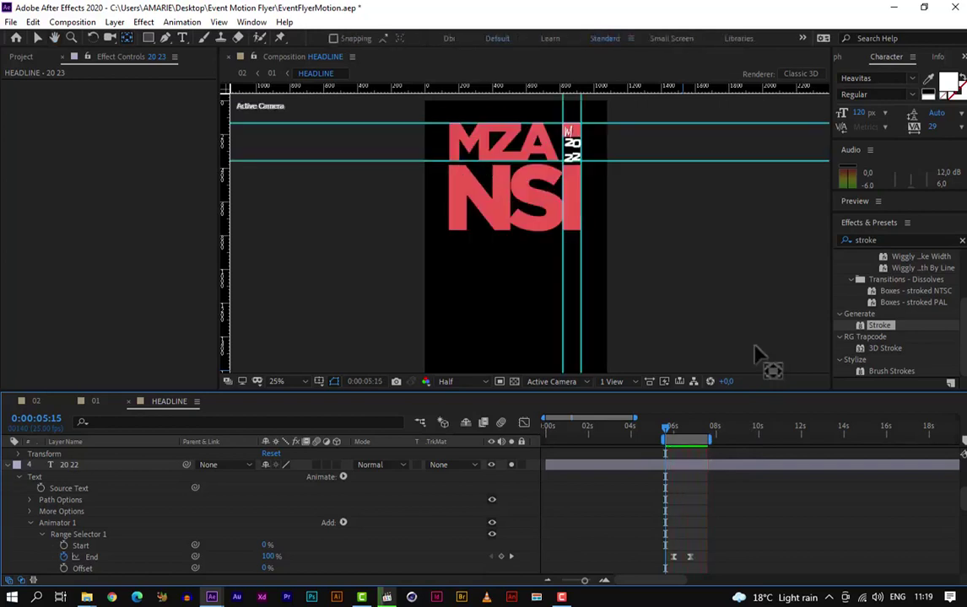
Step: Pan the viewer so the MZA NSI 2022 lettering fills the view
scroll(579, 148, up, 1)
drag(593, 162, 643, 231)
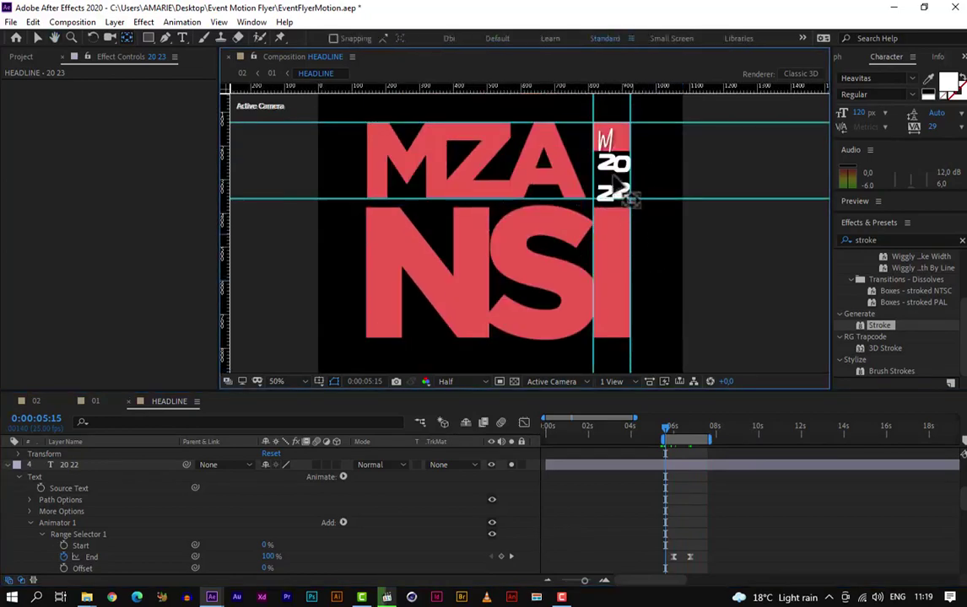
scroll(628, 197, up, 3)
scroll(613, 185, down, 2)
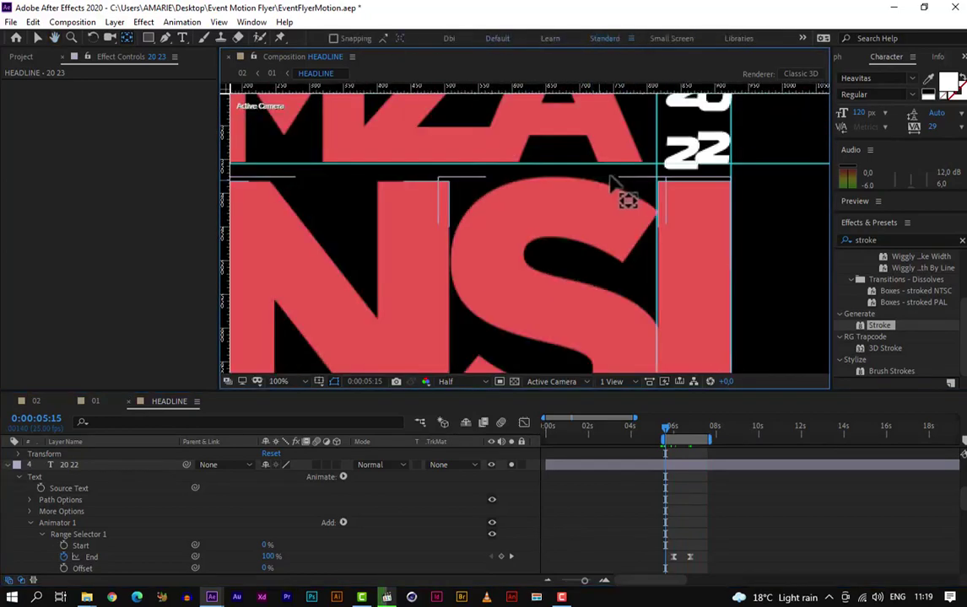
drag(608, 173, 476, 245)
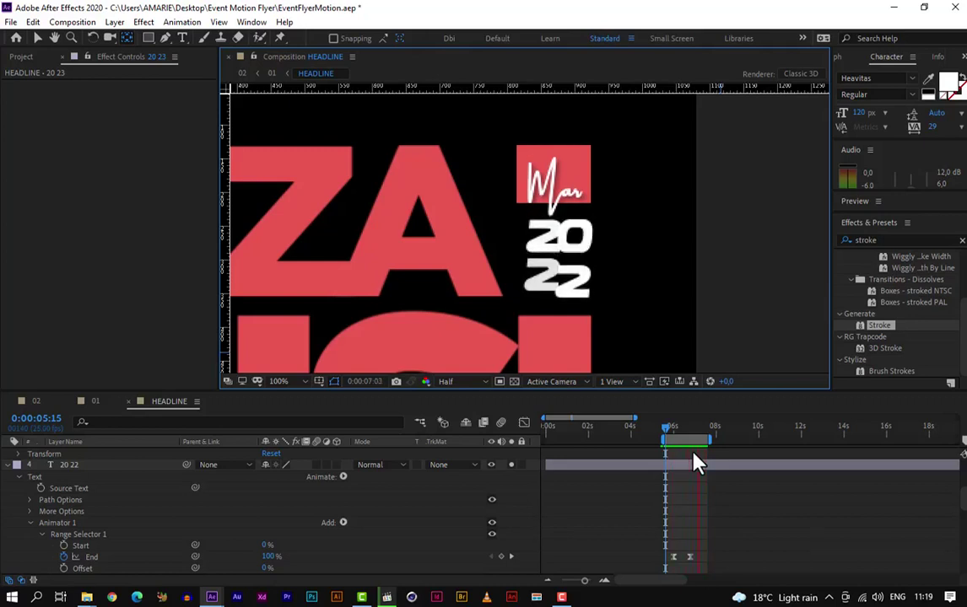
Step: Stop the preview, zoom out the timeline and collapse the 20 22 and 20 23 layers
key(space)
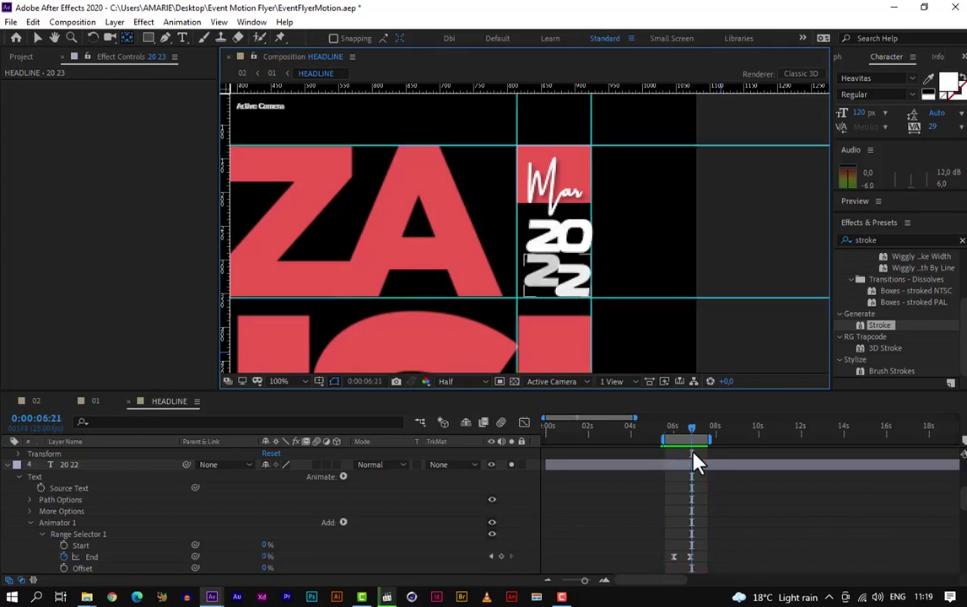
key(comma)
key(comma)
key(comma)
key(comma)
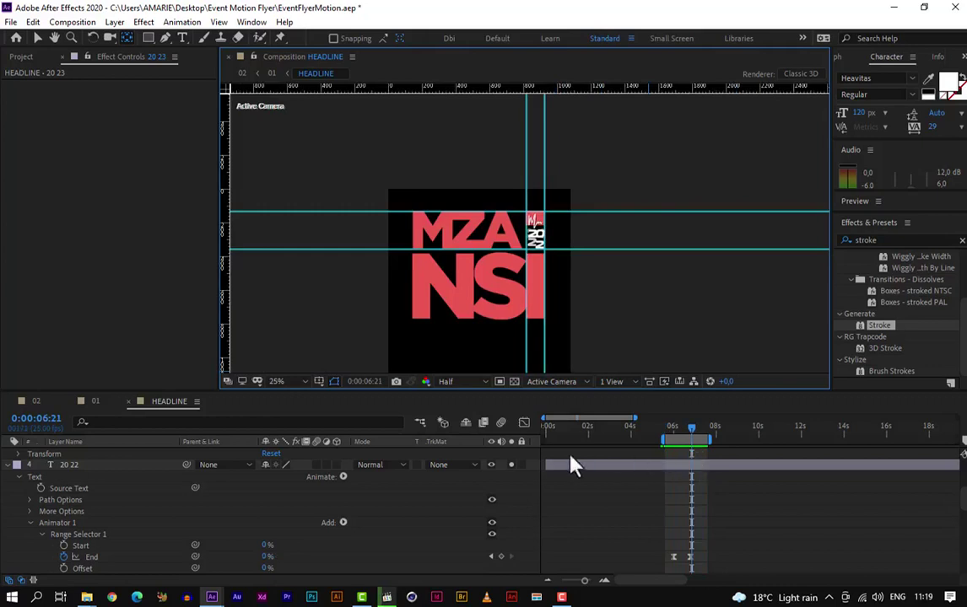
click(11, 465)
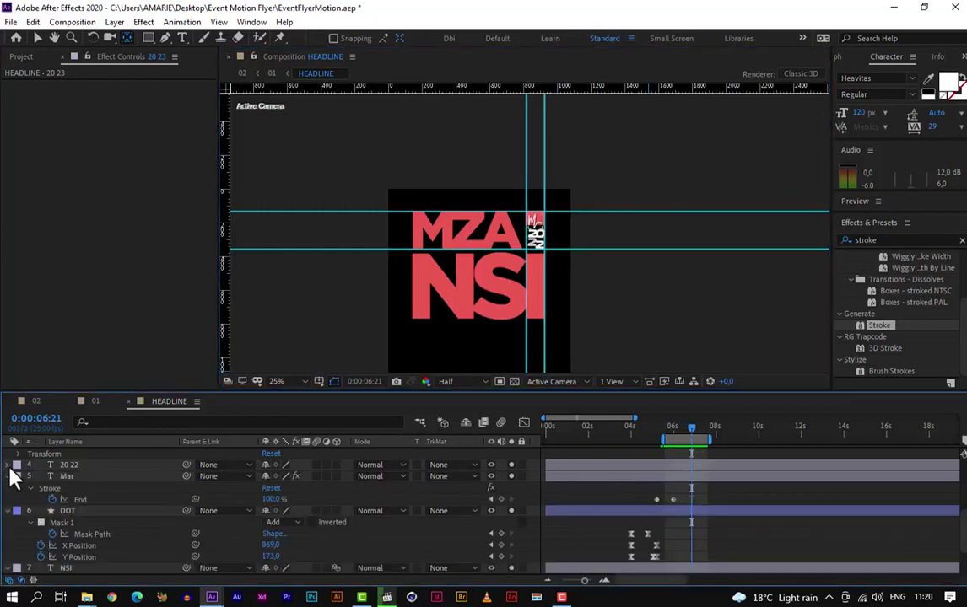
scroll(12, 481, up, 5)
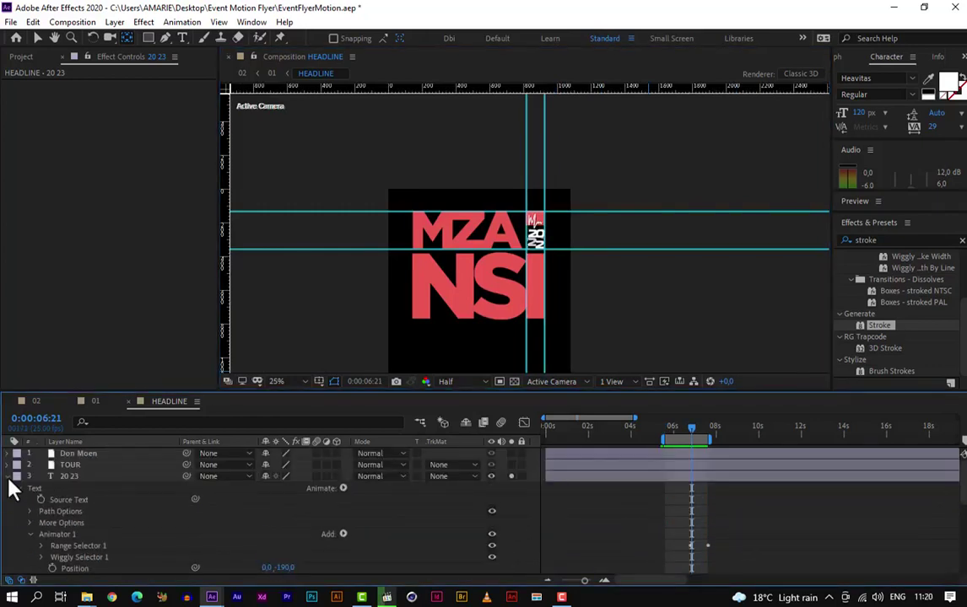
click(9, 477)
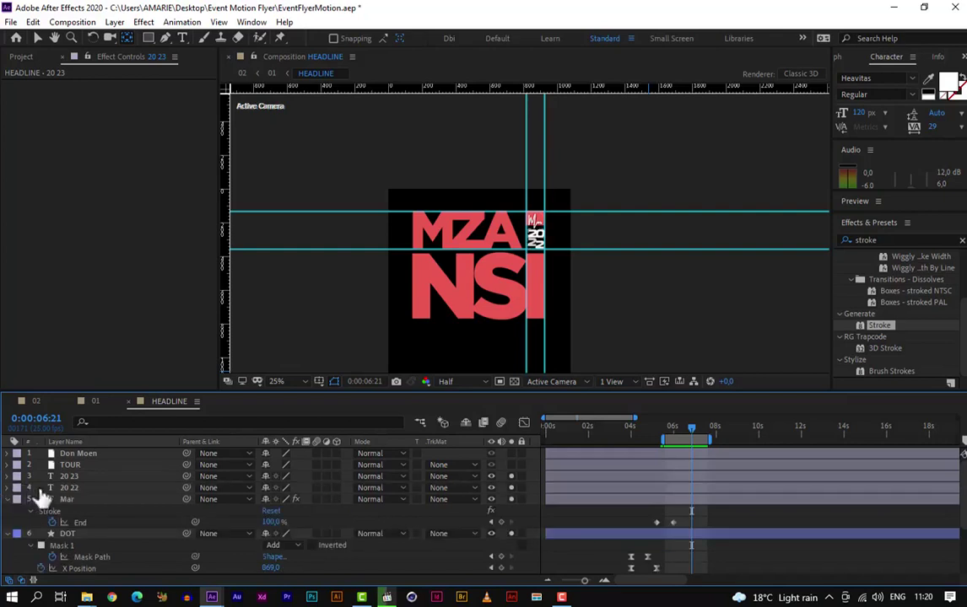
Step: Show both date layers' keyframes and move to their End keyframes at 0:00:06:20
click(82, 492)
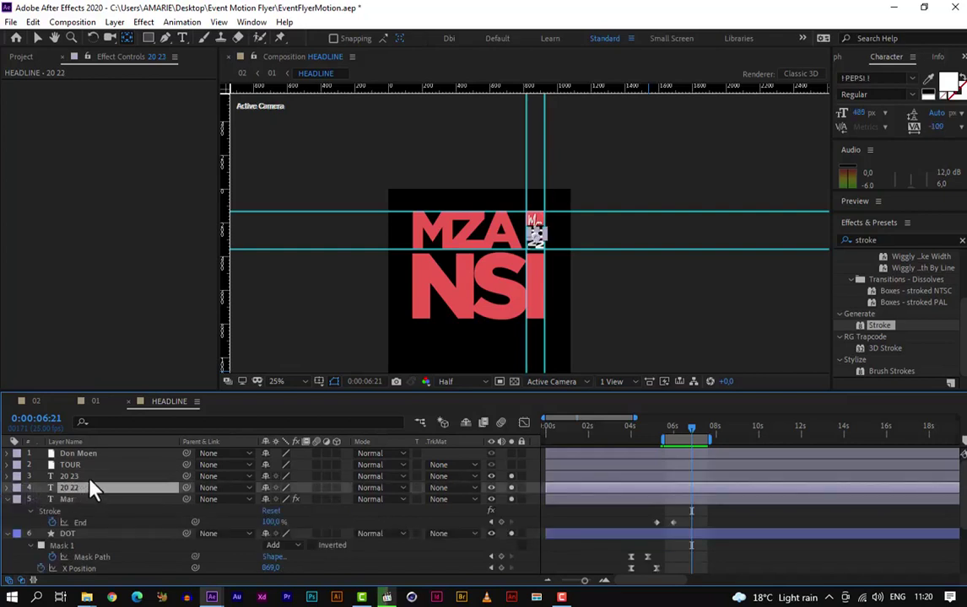
shift+click(91, 477)
key(u)
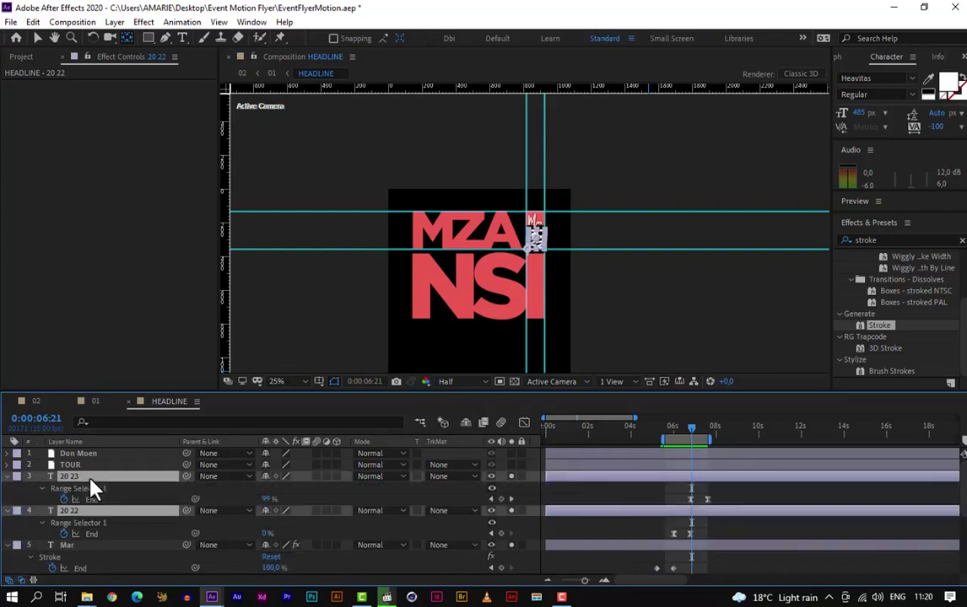
click(690, 436)
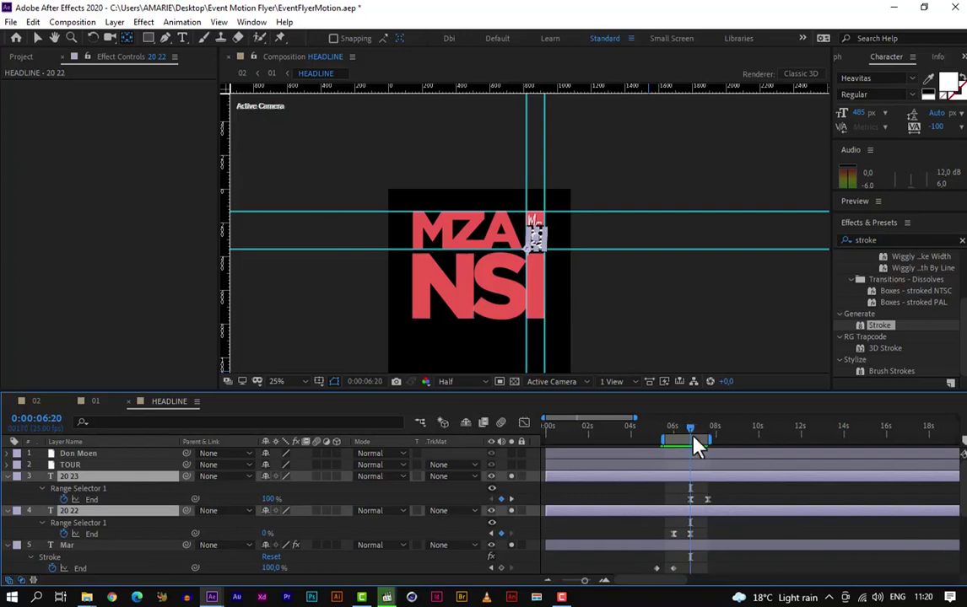
Step: Collapse the date, Mar and DOT layers to single rows
click(6, 476)
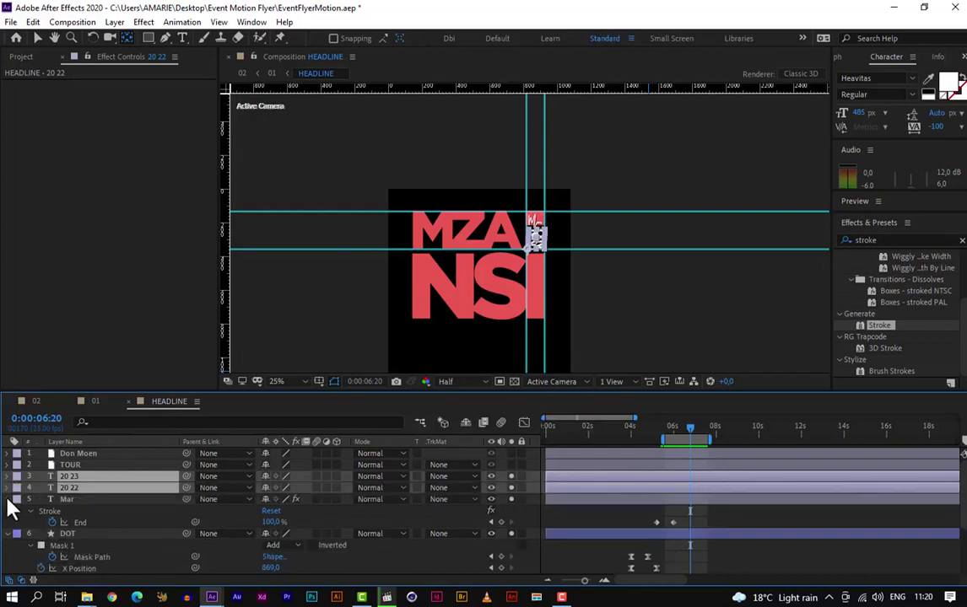
click(8, 499)
click(8, 512)
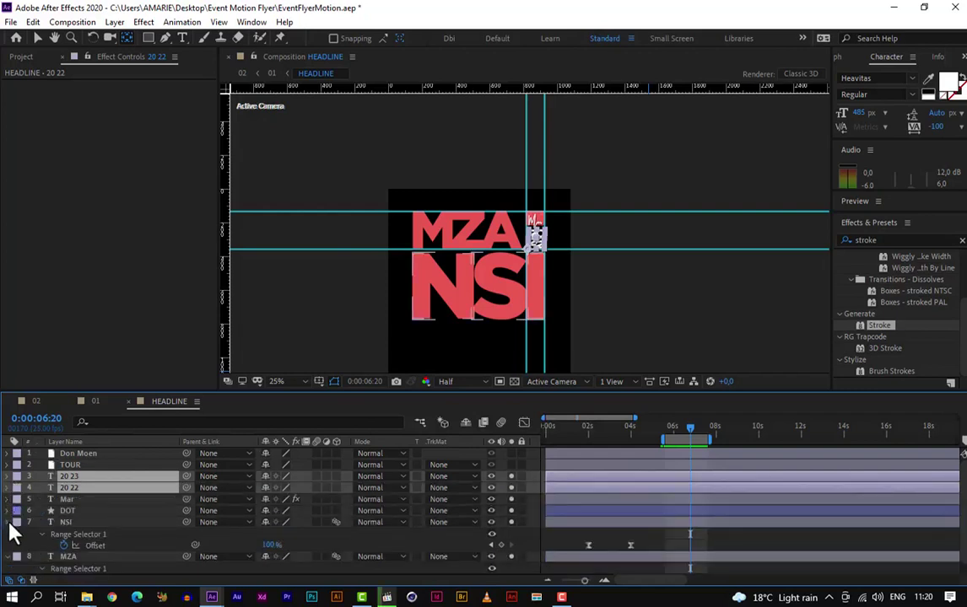
Step: Collapse the NSI and MZA layers and deselect the date layers
click(8, 522)
click(7, 534)
click(115, 563)
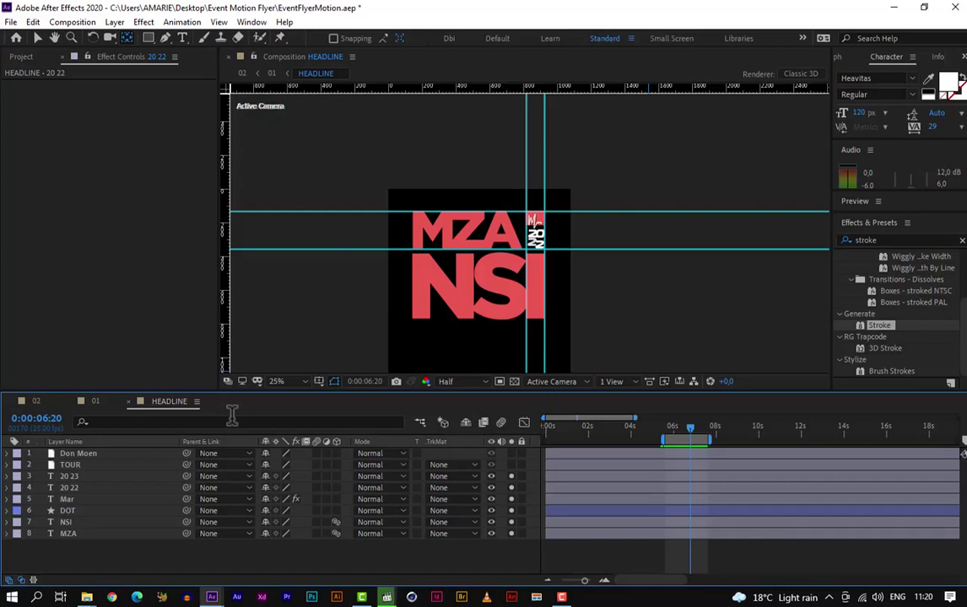
Step: Maximize the Timeline and show only the animated End properties of 20 23 and 20 22
key(grave)
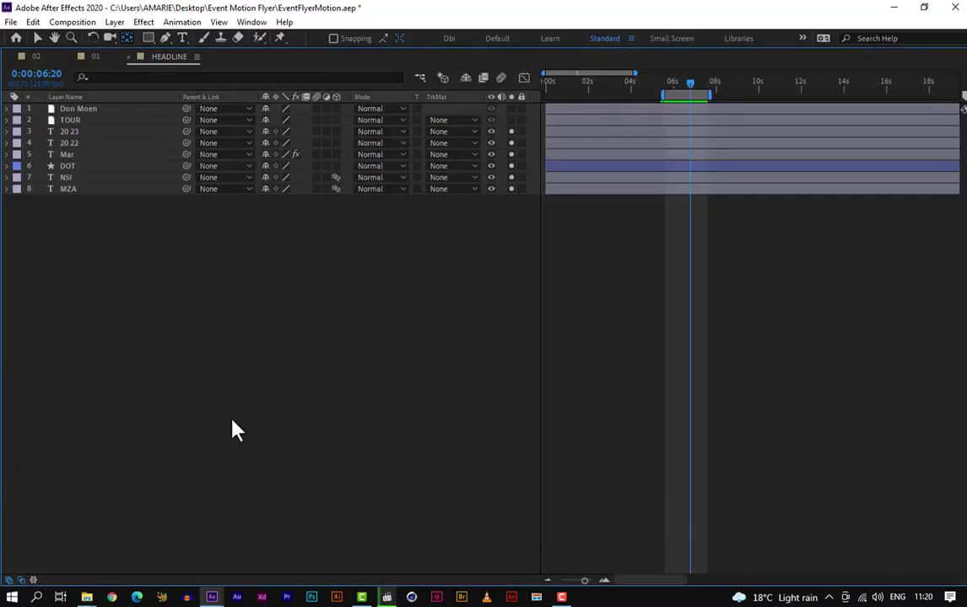
click(84, 134)
shift+click(81, 144)
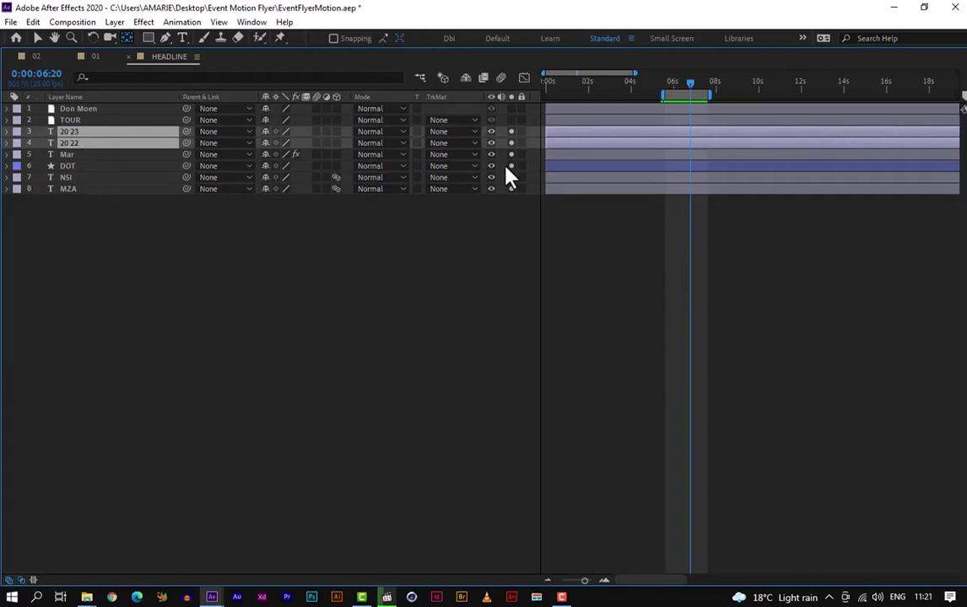
key(u)
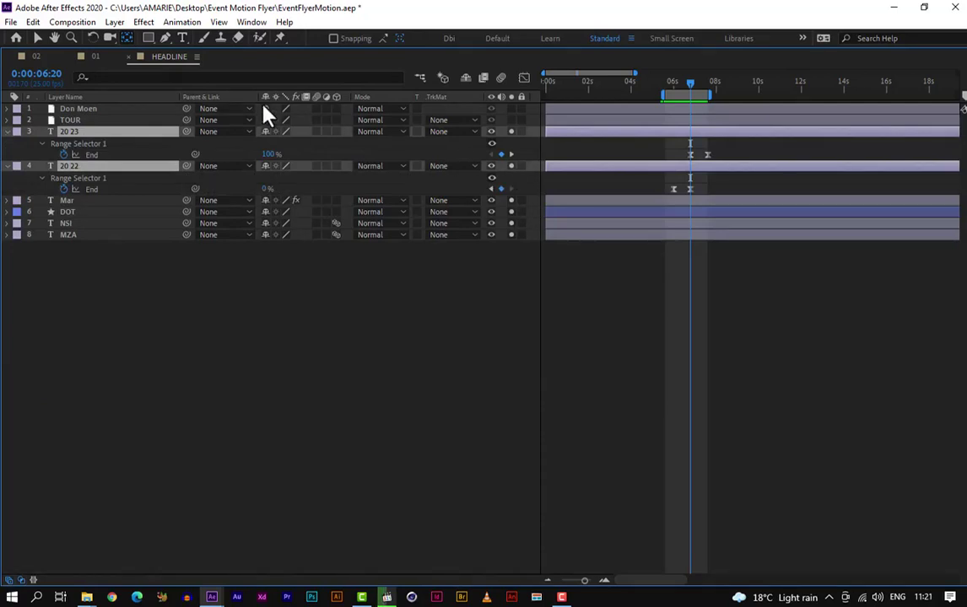
Step: Restore the full workspace, return to the Selection tool, and fold the date layers' Range Selector properties
key(grave)
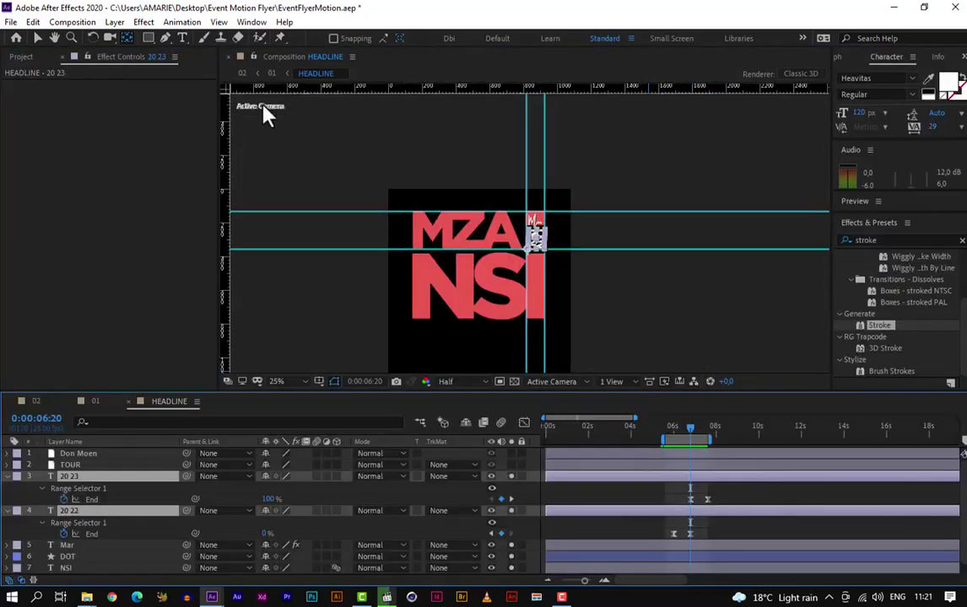
click(37, 39)
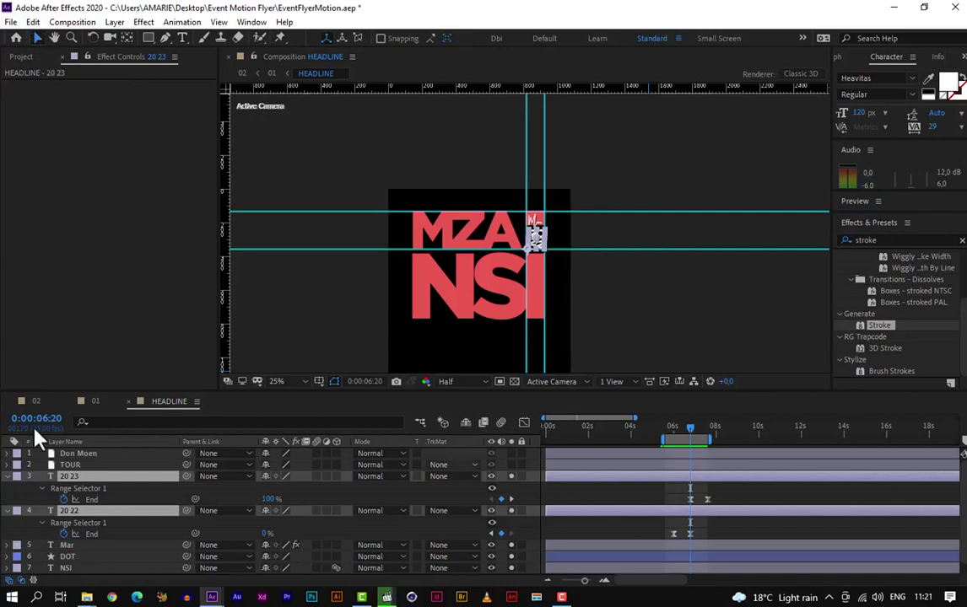
click(7, 478)
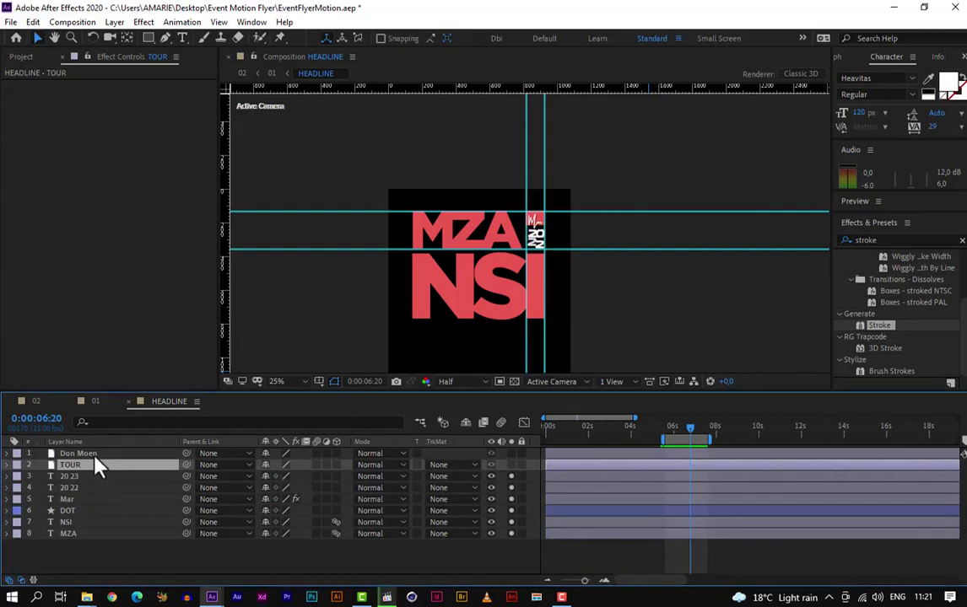
Step: Convert the Don Moen and TOUR layers to editable text
click(95, 455)
ctrl+click(91, 474)
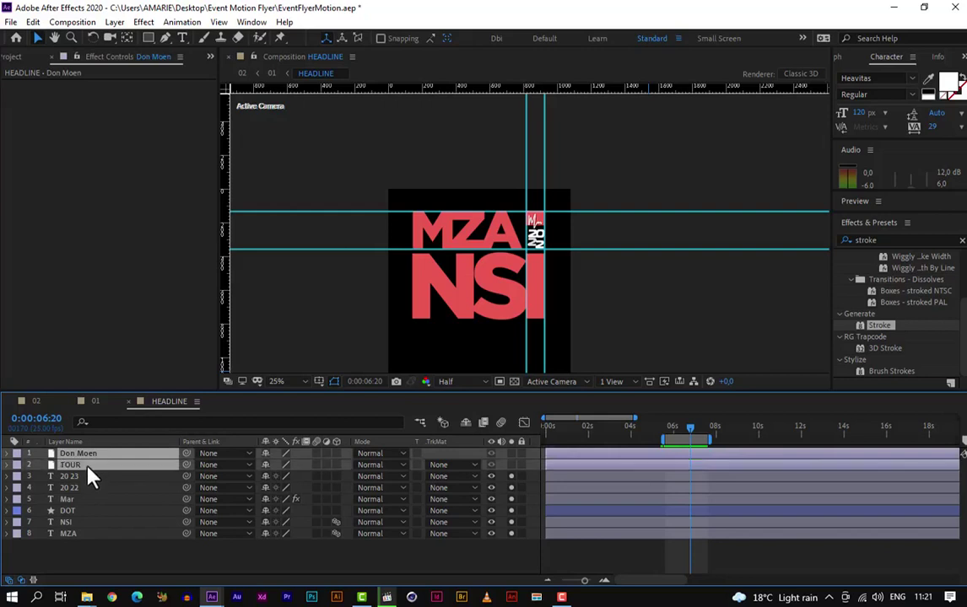
right_click(90, 475)
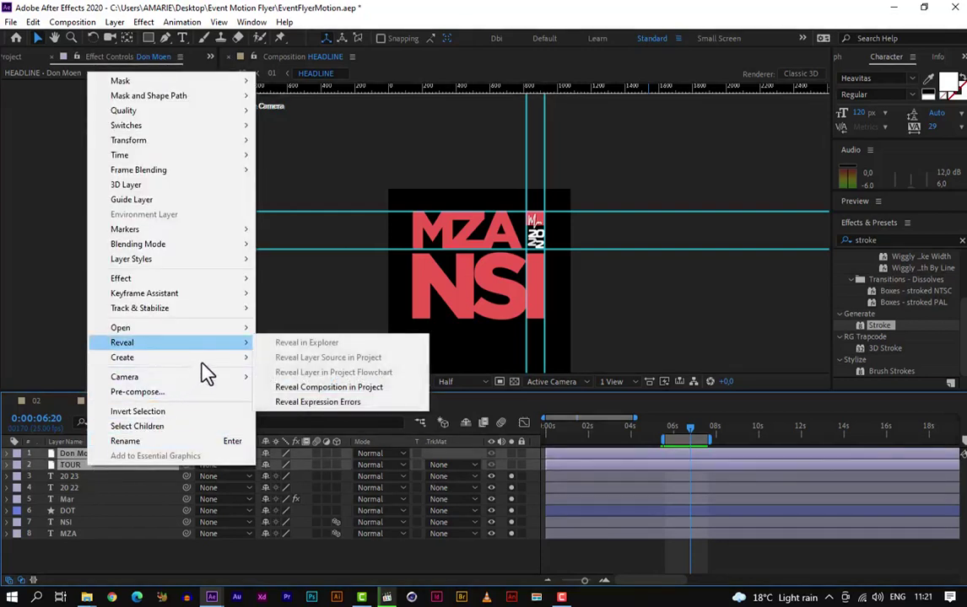
mouse_move(207, 361)
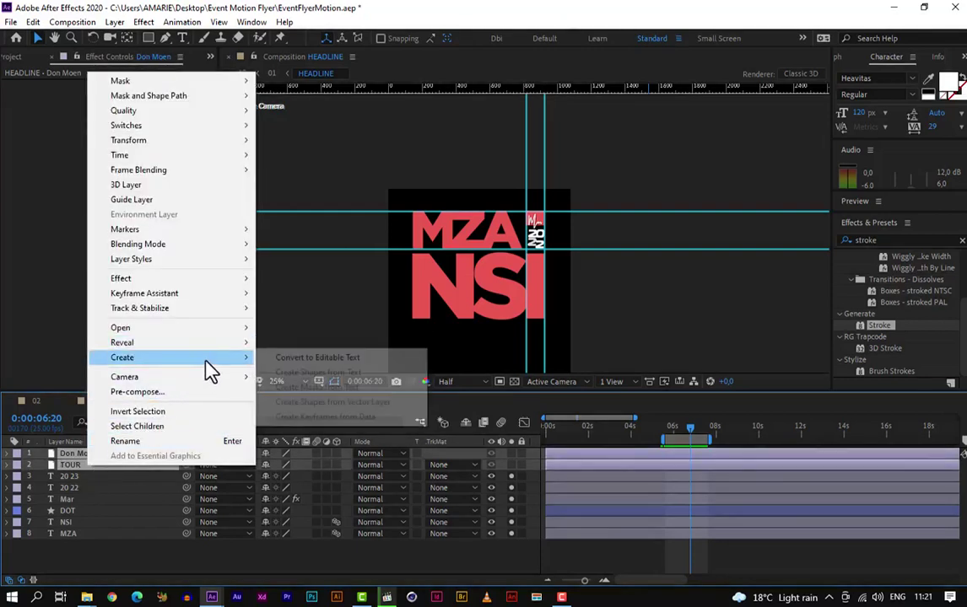
click(307, 362)
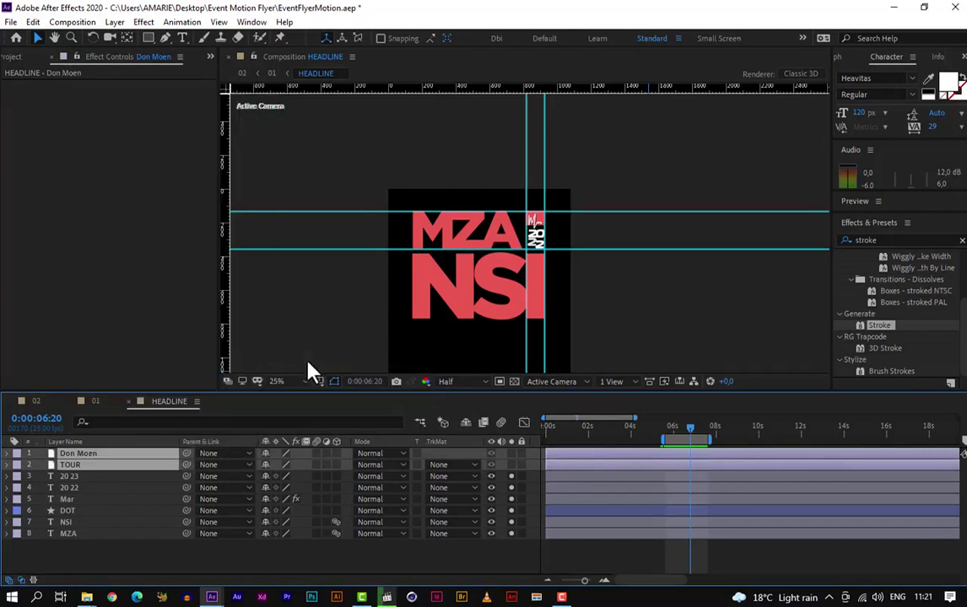
Step: Turn on the TOUR and Don Moen switches so both texts show in the composition
click(143, 565)
click(79, 465)
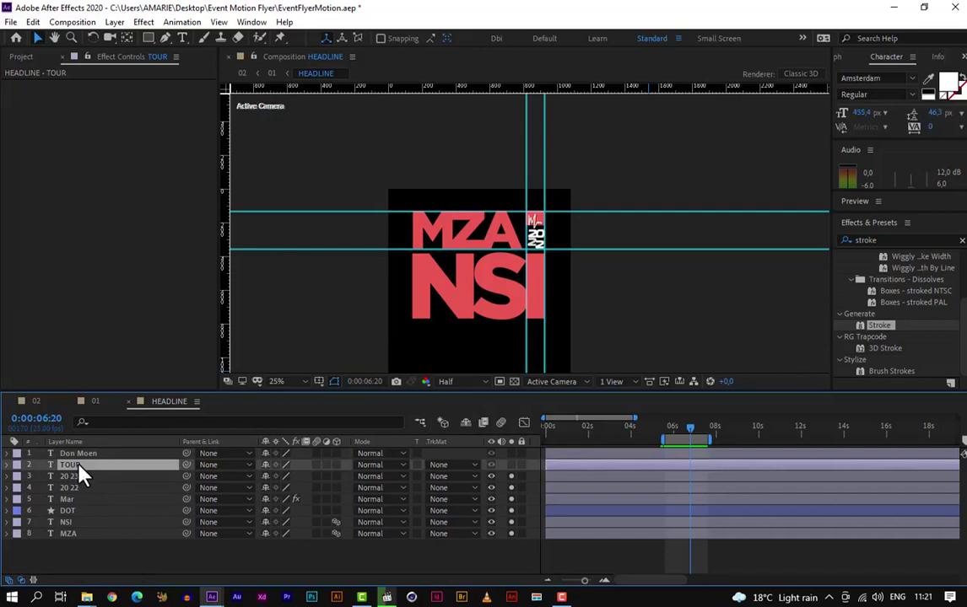
click(511, 465)
click(511, 454)
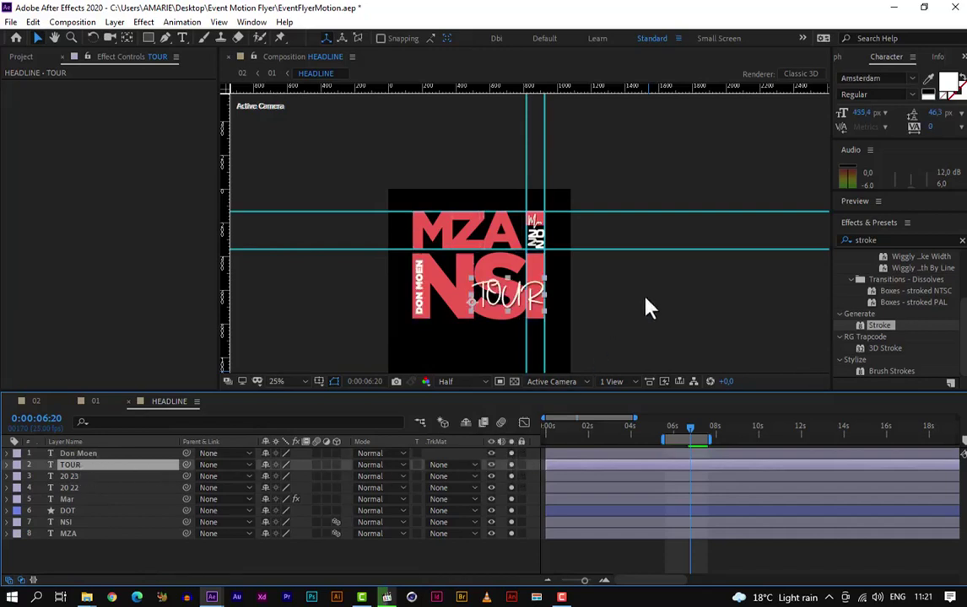
click(620, 299)
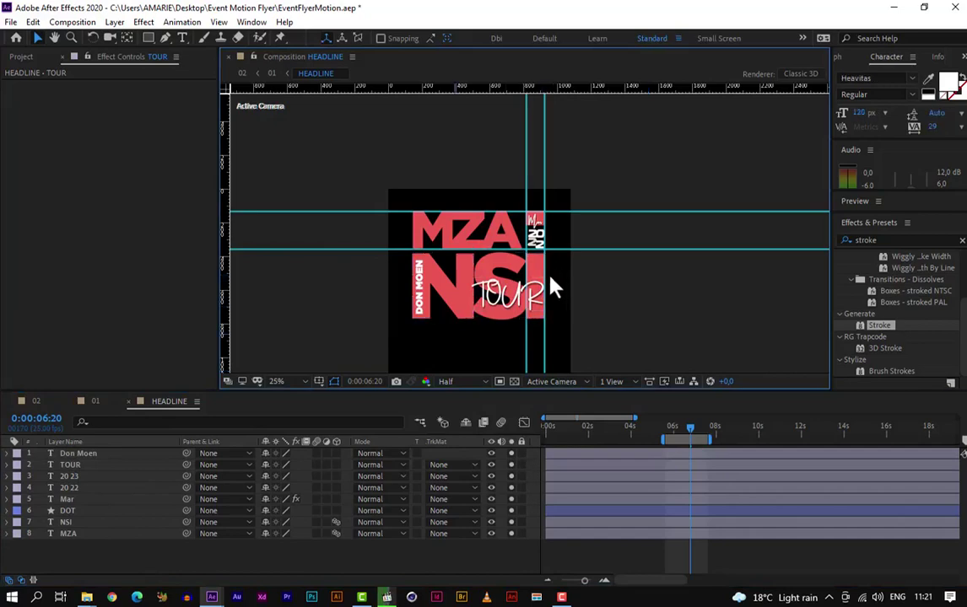
Step: With the Pan Behind tool, drag Don Moen's anchor point up to the top of the vertical text
click(416, 297)
scroll(416, 297, up, 4)
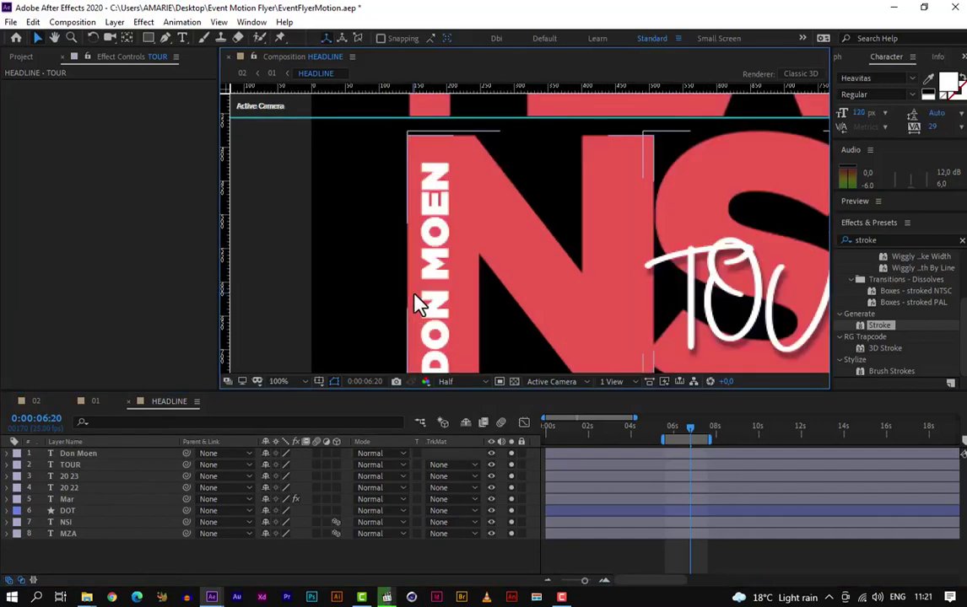
scroll(416, 304, down, 2)
drag(492, 263, 485, 226)
click(422, 217)
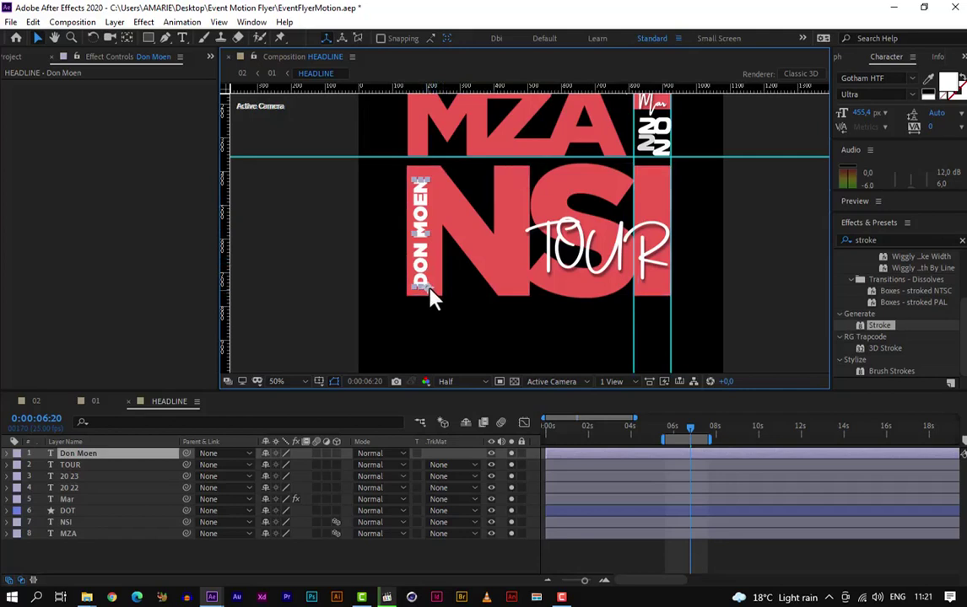
key(y)
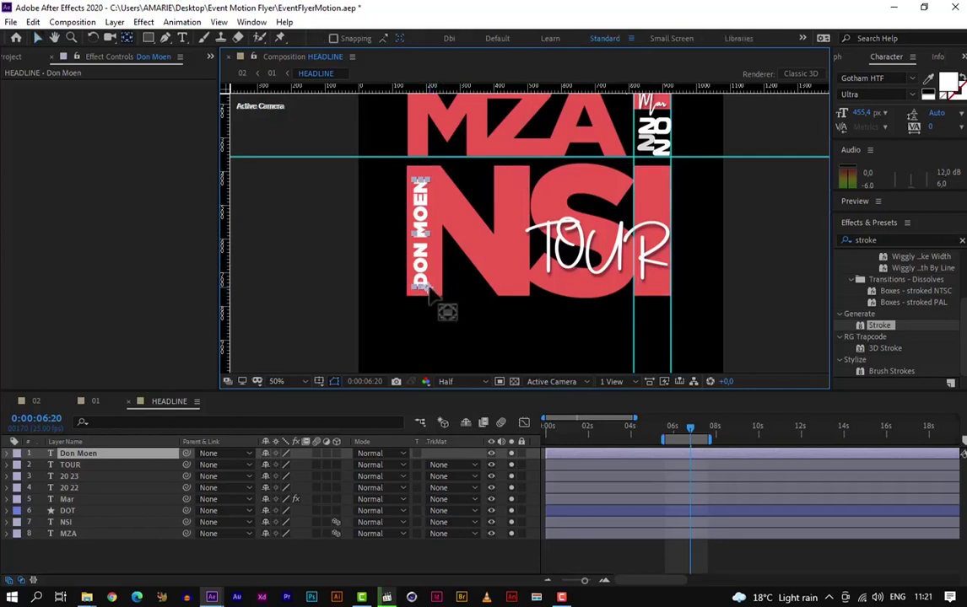
drag(431, 290, 421, 183)
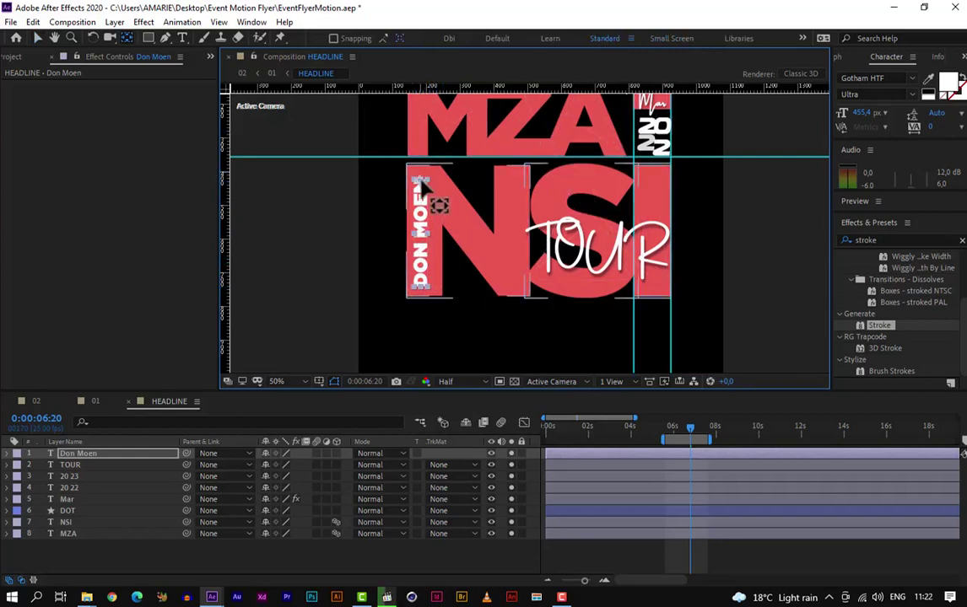
drag(422, 185, 419, 179)
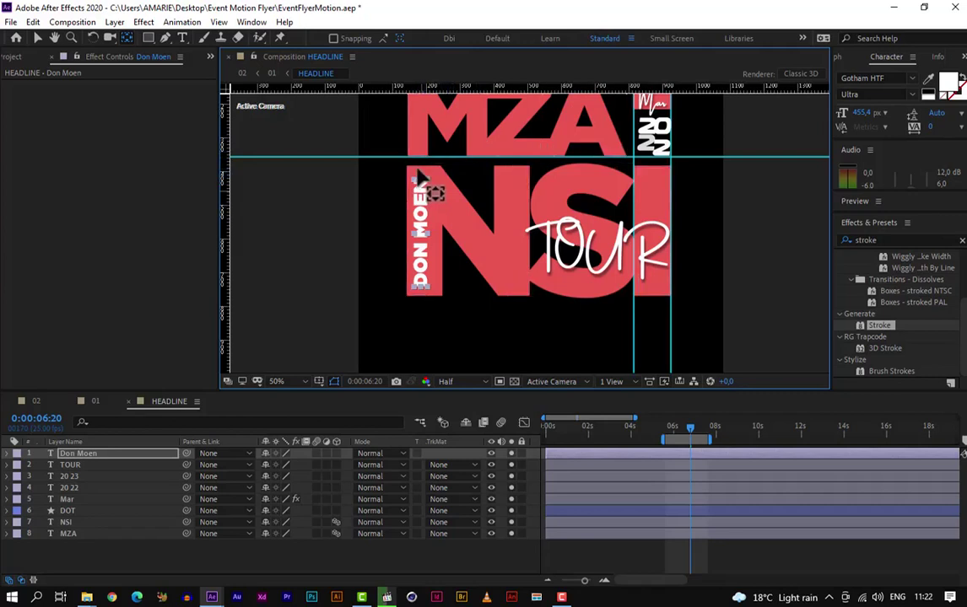
Step: Show keyframes for layers 20 23 through MZA and move the playhead to 0:00:07:15
click(78, 478)
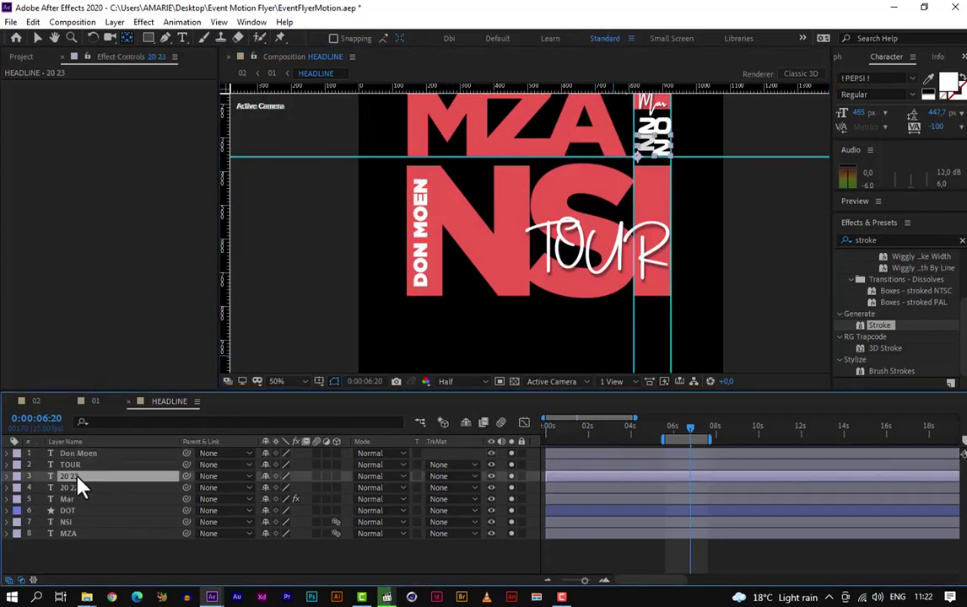
shift+click(101, 536)
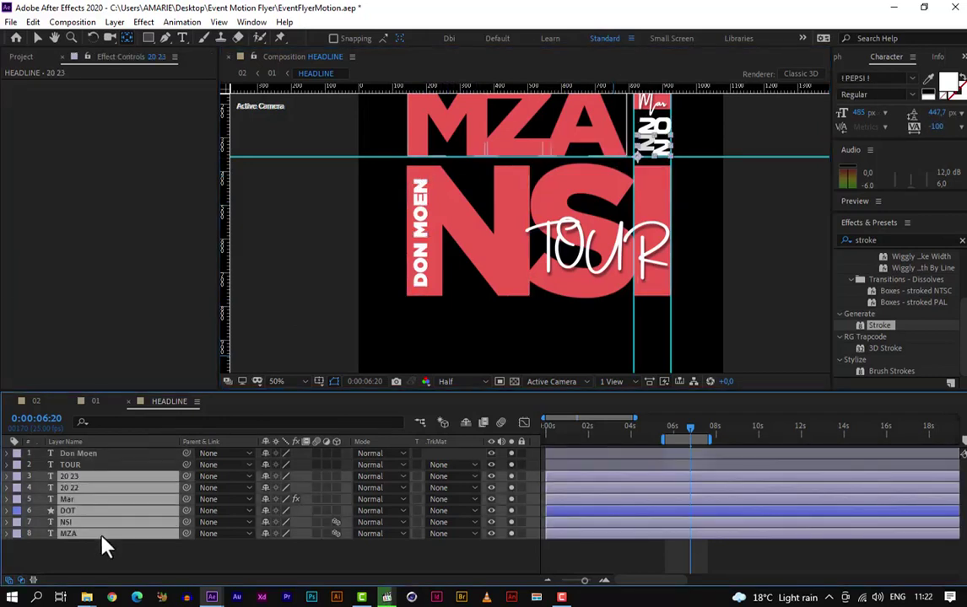
key(u)
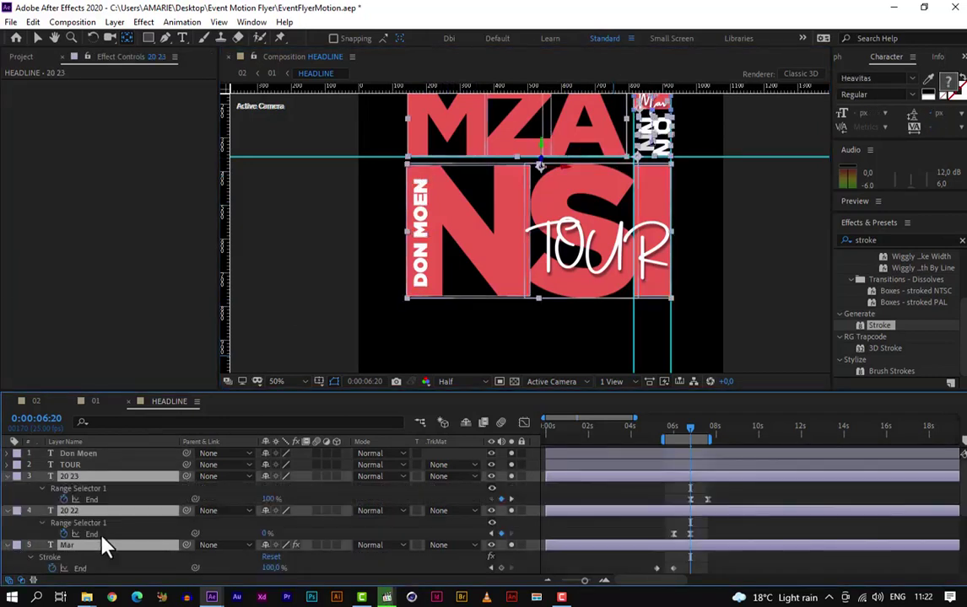
drag(691, 430, 707, 433)
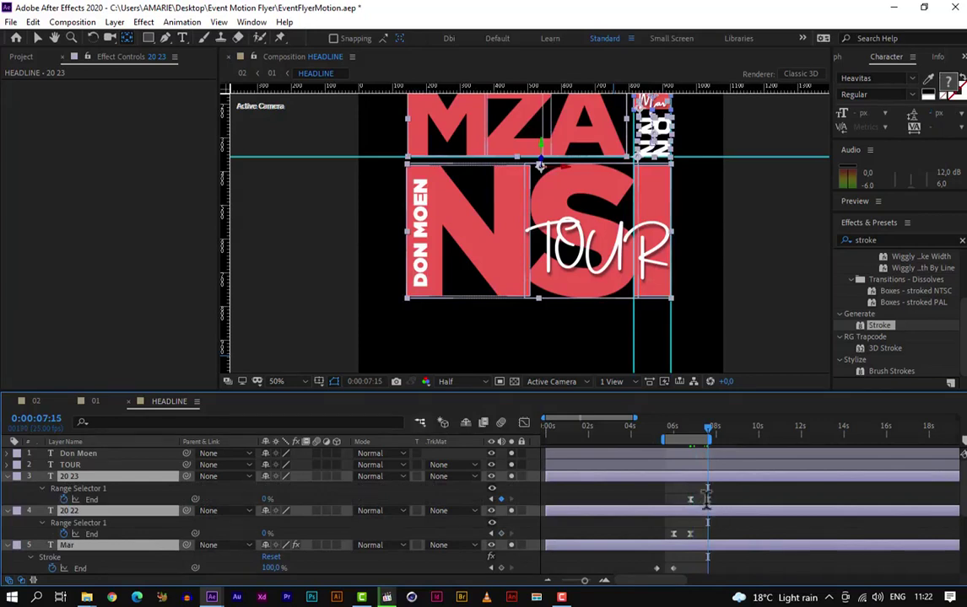
Step: Move Don Moen below TOUR so TOUR becomes the top layer
click(110, 468)
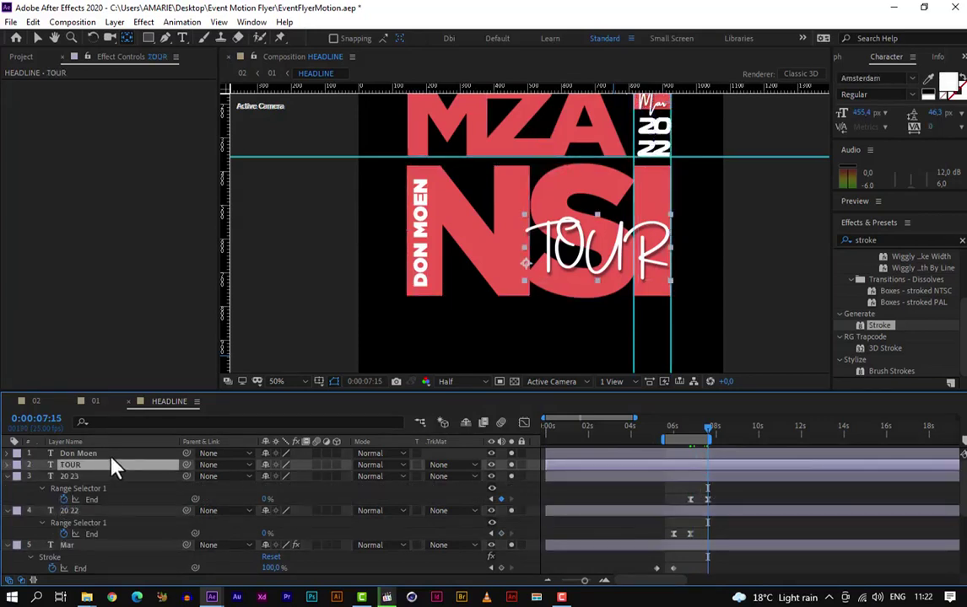
click(113, 458)
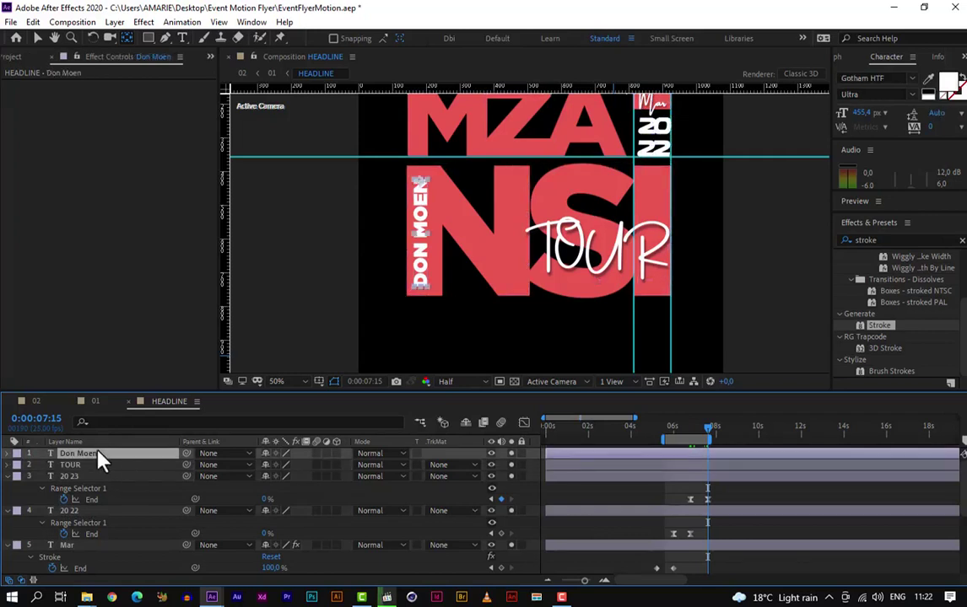
drag(98, 457, 100, 469)
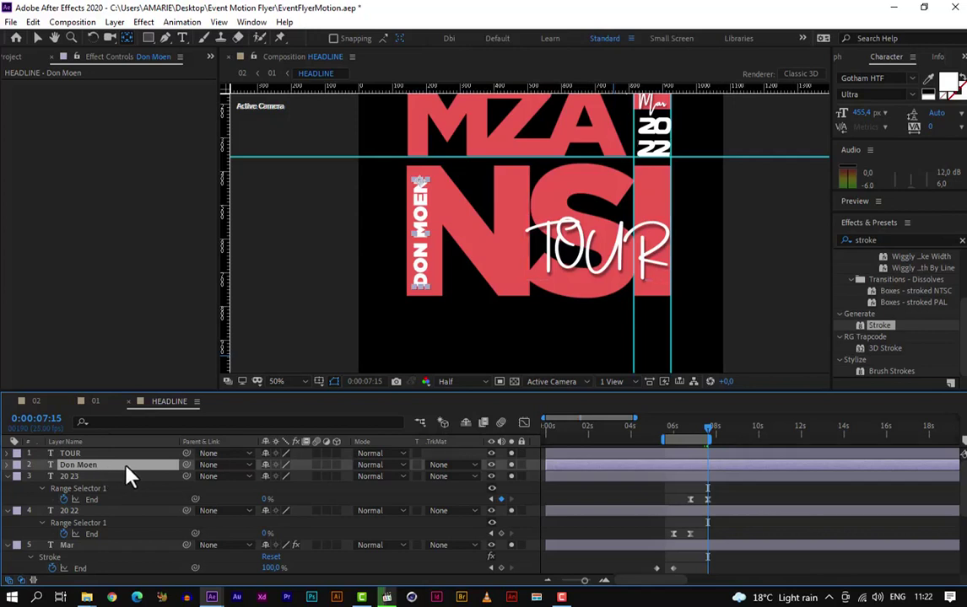
Step: Add a text animator to Don Moen with Position and Opacity properties
click(8, 465)
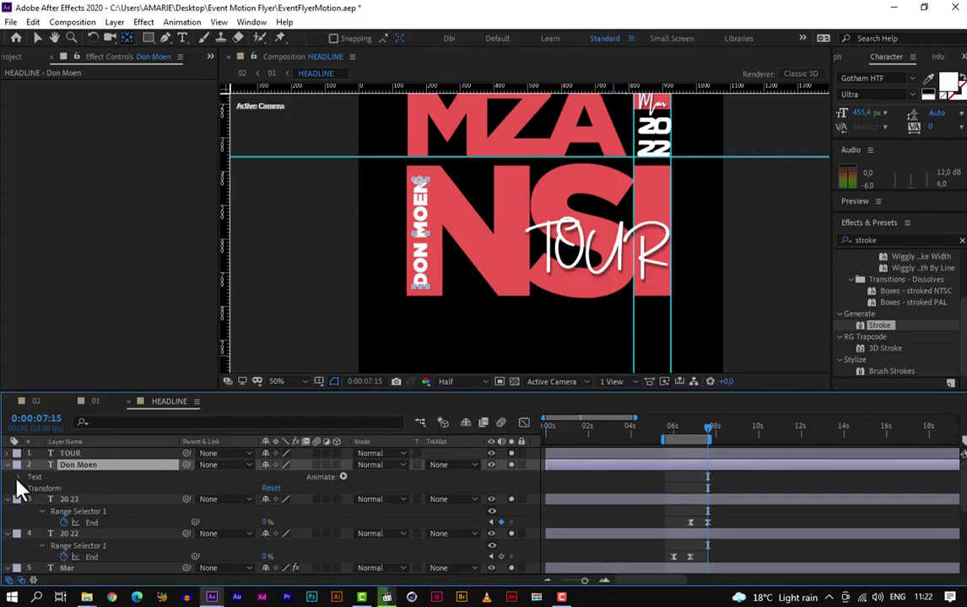
click(17, 478)
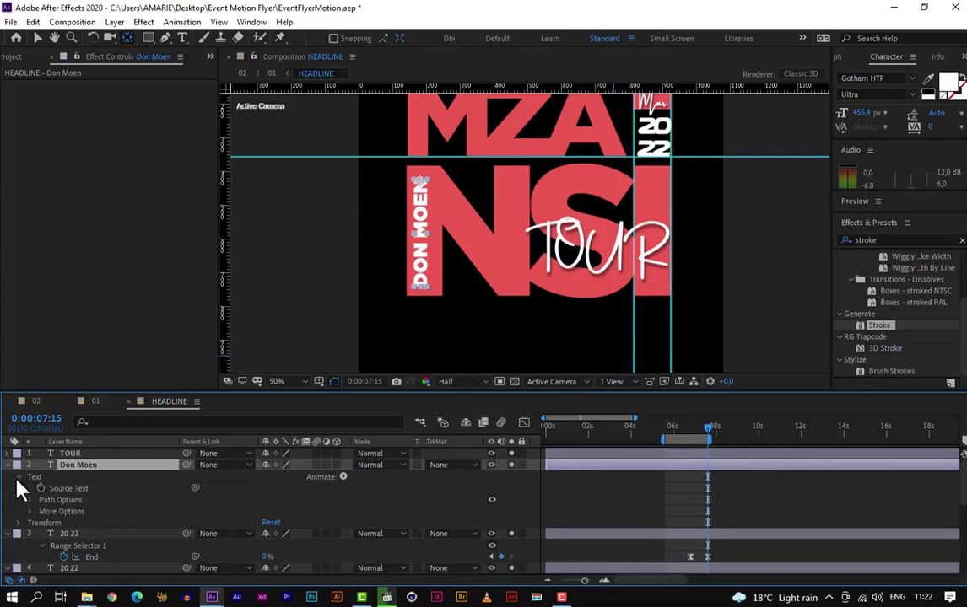
click(342, 478)
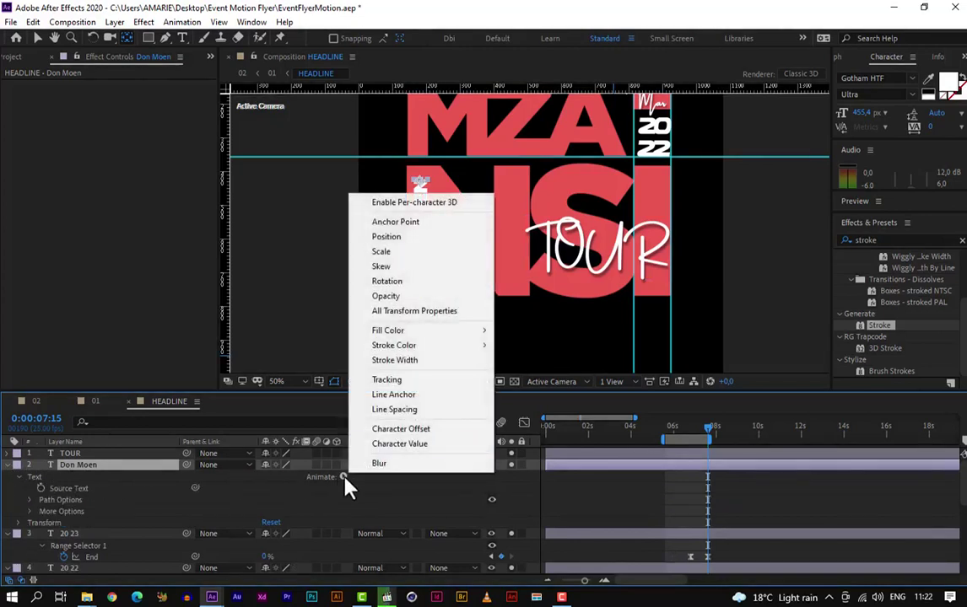
click(428, 239)
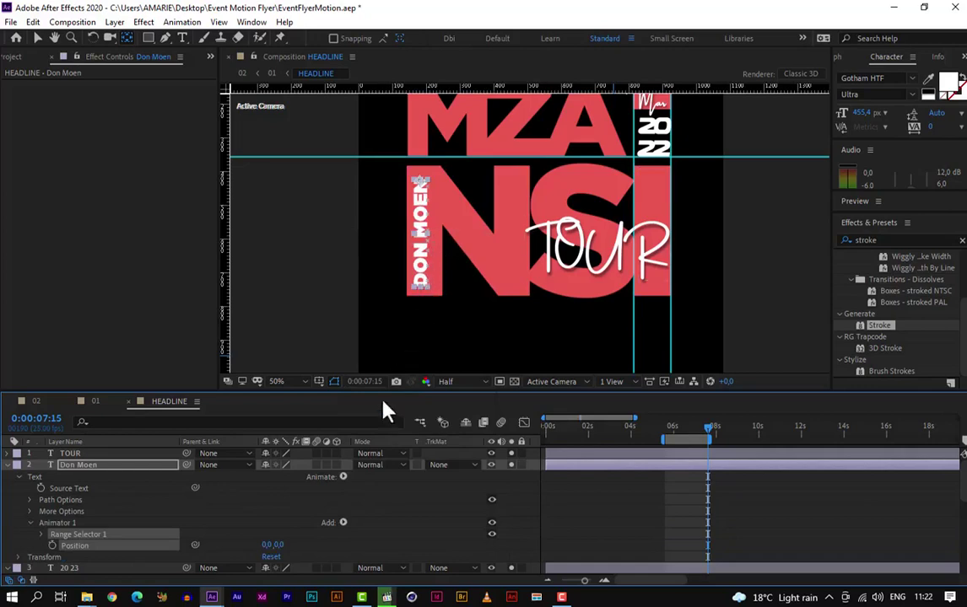
click(343, 524)
mouse_move(358, 527)
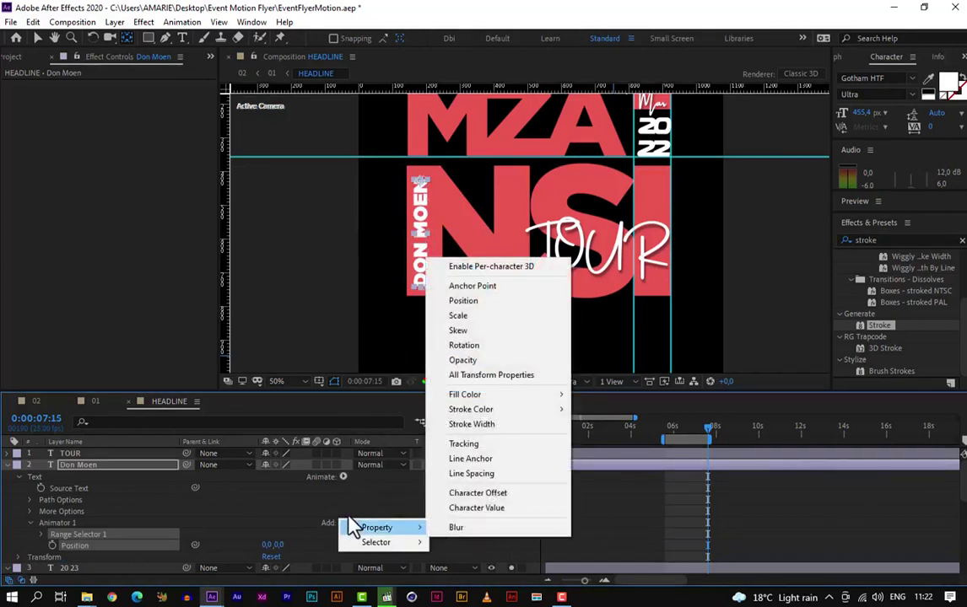
click(487, 365)
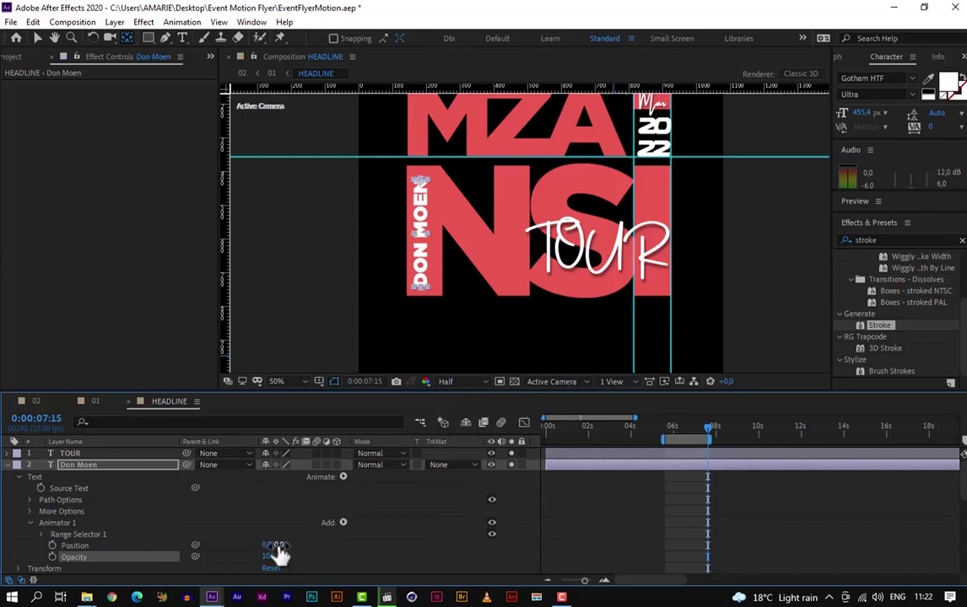
Step: Set the animator Position to 1247,0 and Opacity to 0% to hide DON MOEN
drag(277, 546, 353, 548)
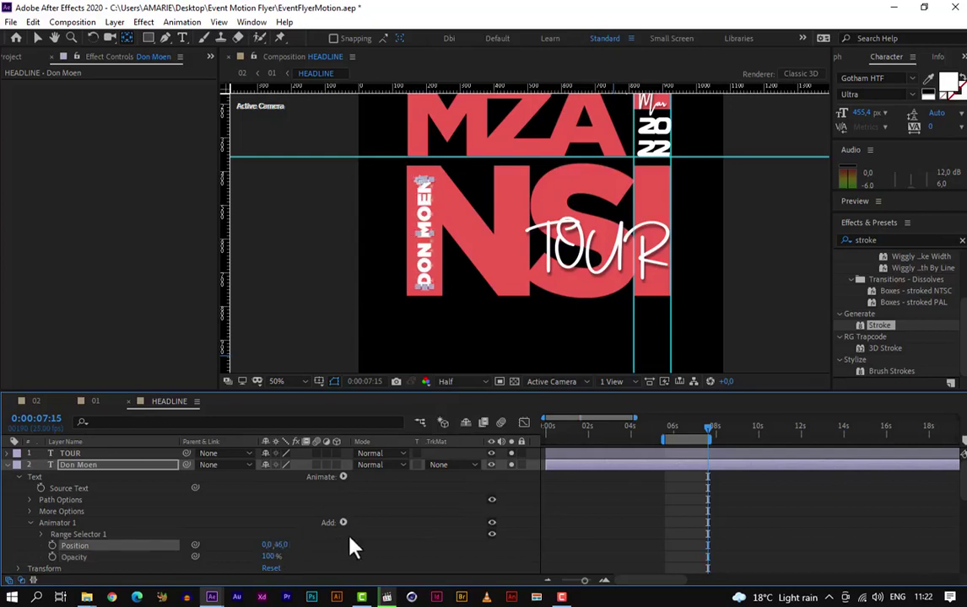
drag(270, 553, 951, 381)
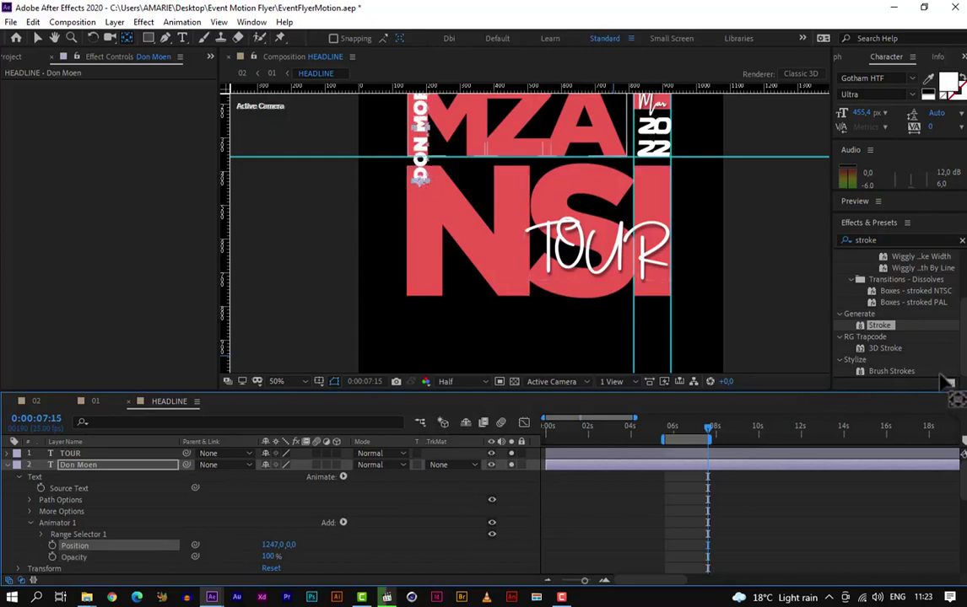
key(h)
scroll(565, 254, up, 4)
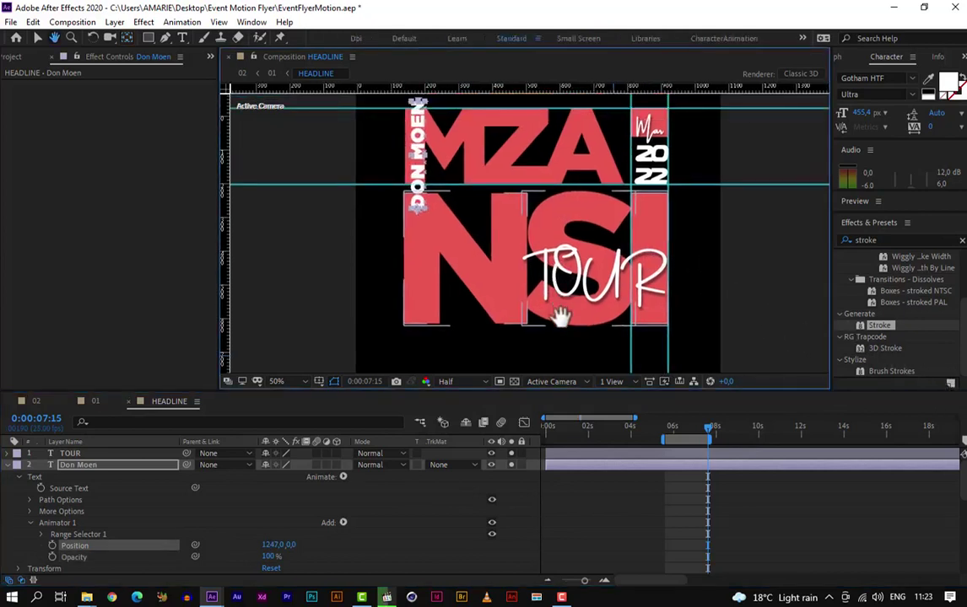
scroll(550, 245, down, 2)
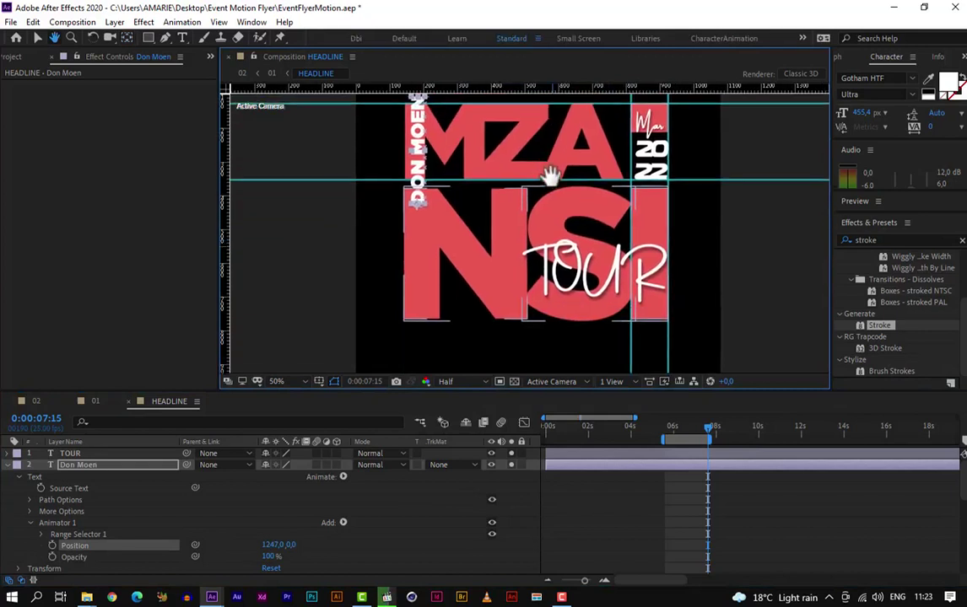
key(v)
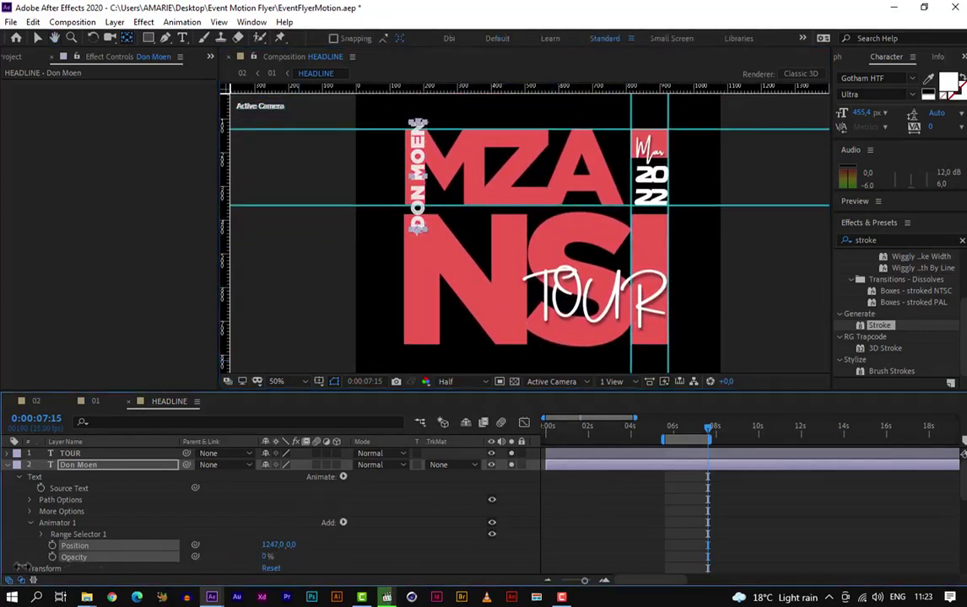
drag(264, 560, 4, 576)
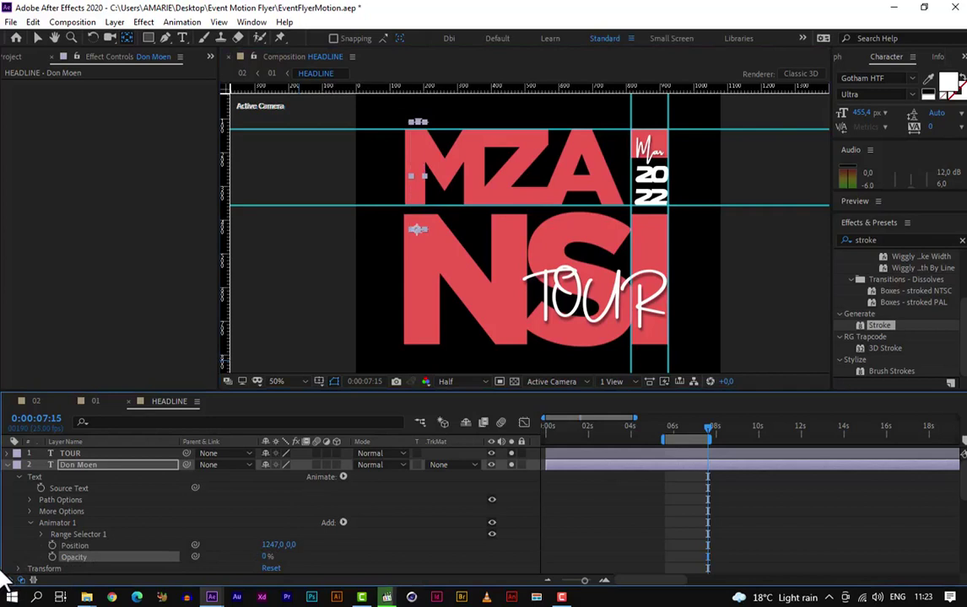
Step: Keyframe Don Moen's Range Selector End at 100% at 0:00:07:15, then advance to 0:00:08:10
click(41, 535)
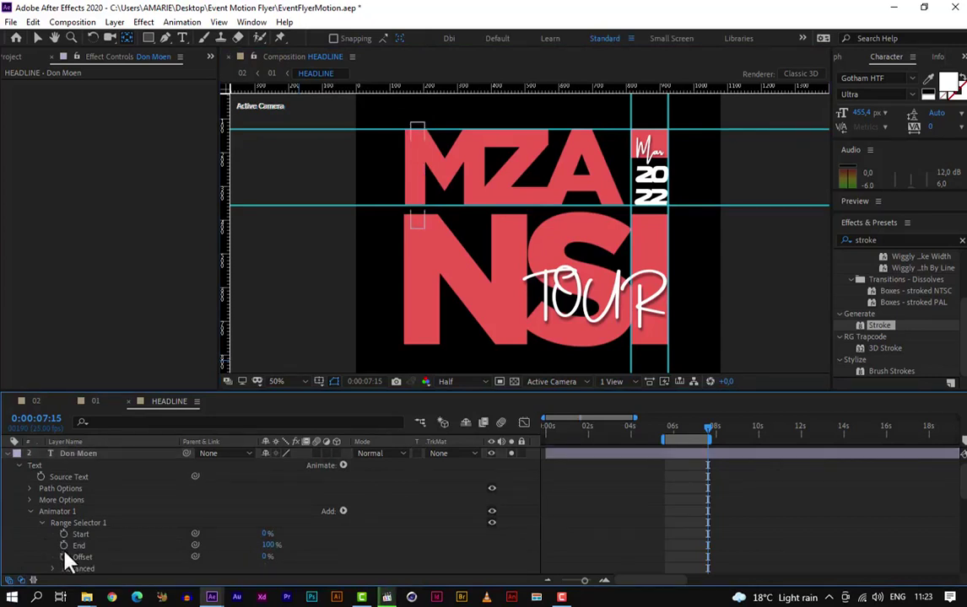
click(63, 546)
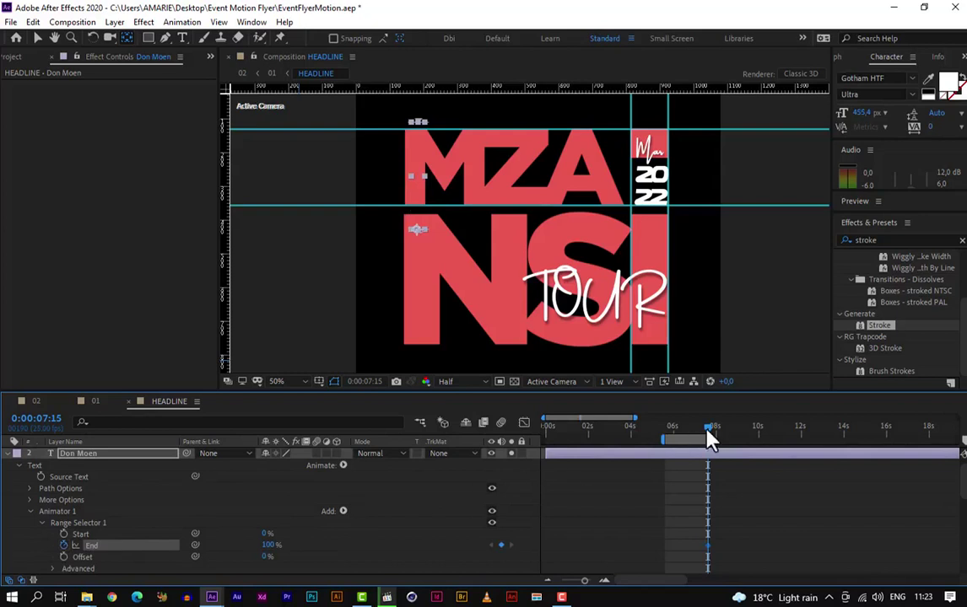
drag(709, 439, 731, 438)
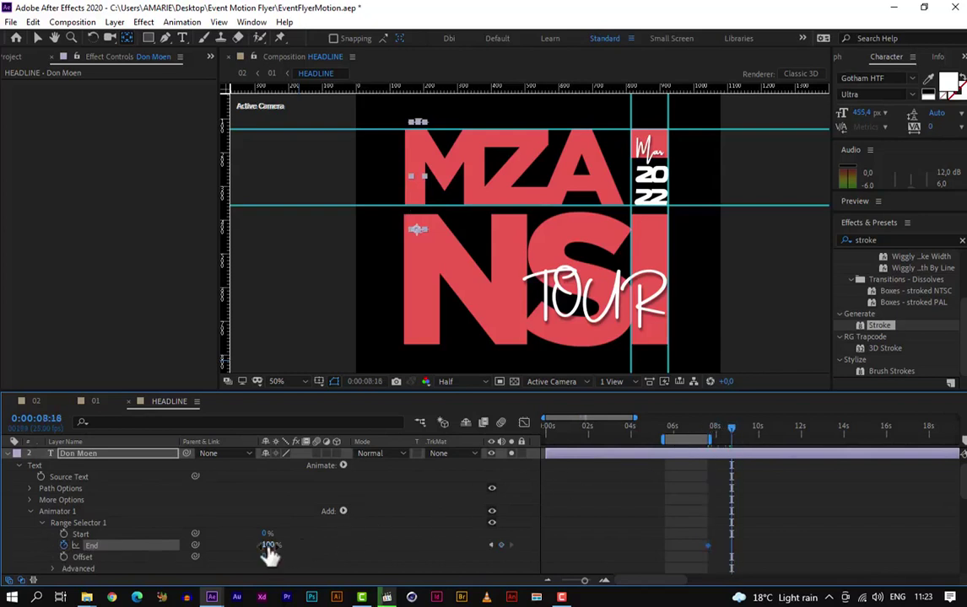
drag(731, 430, 711, 443)
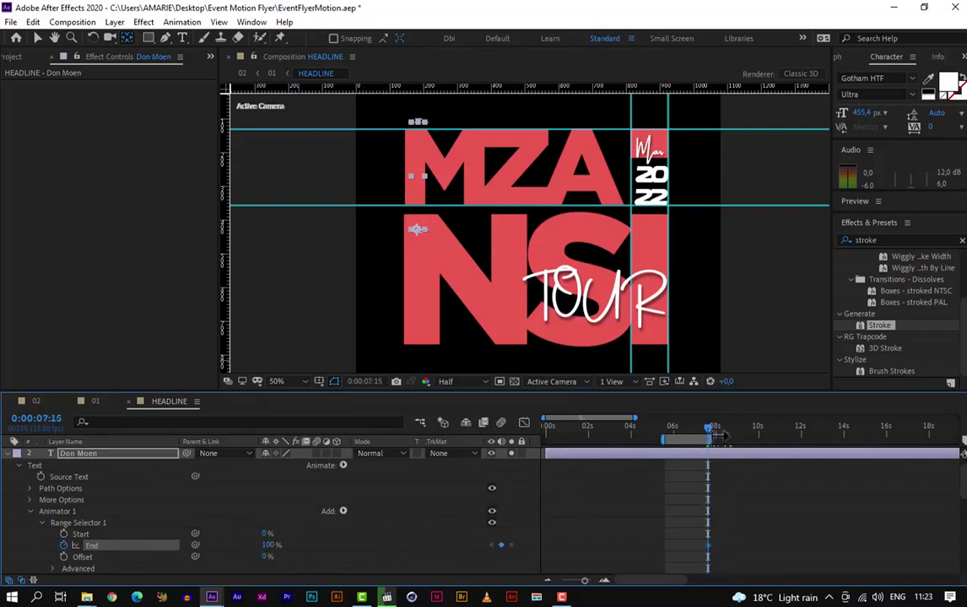
key(space)
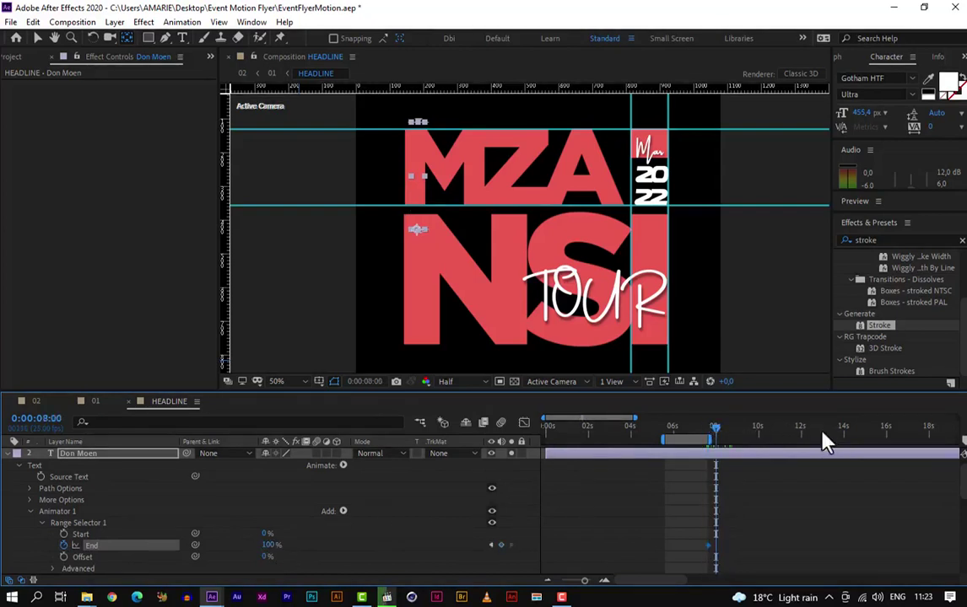
click(753, 495)
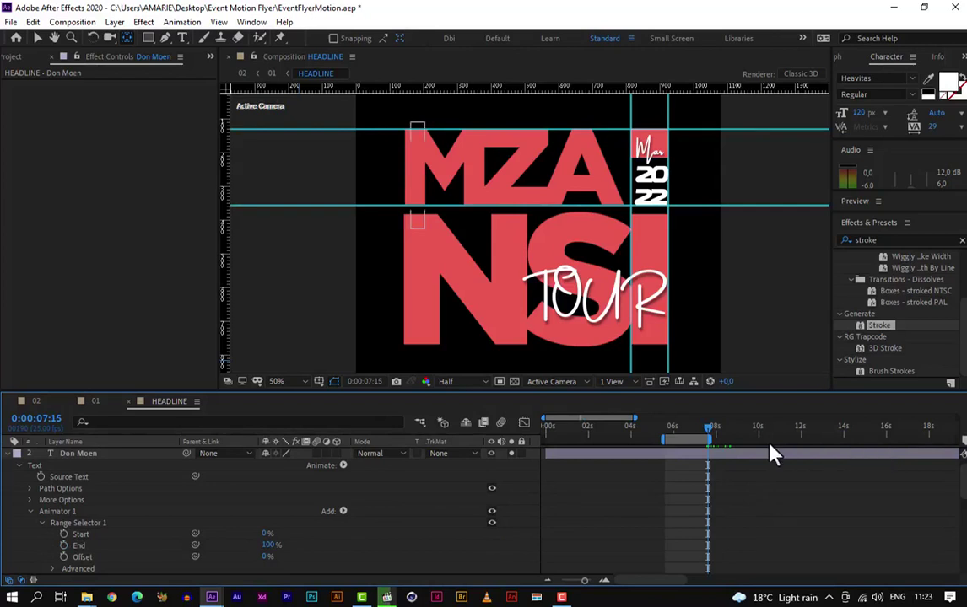
click(64, 547)
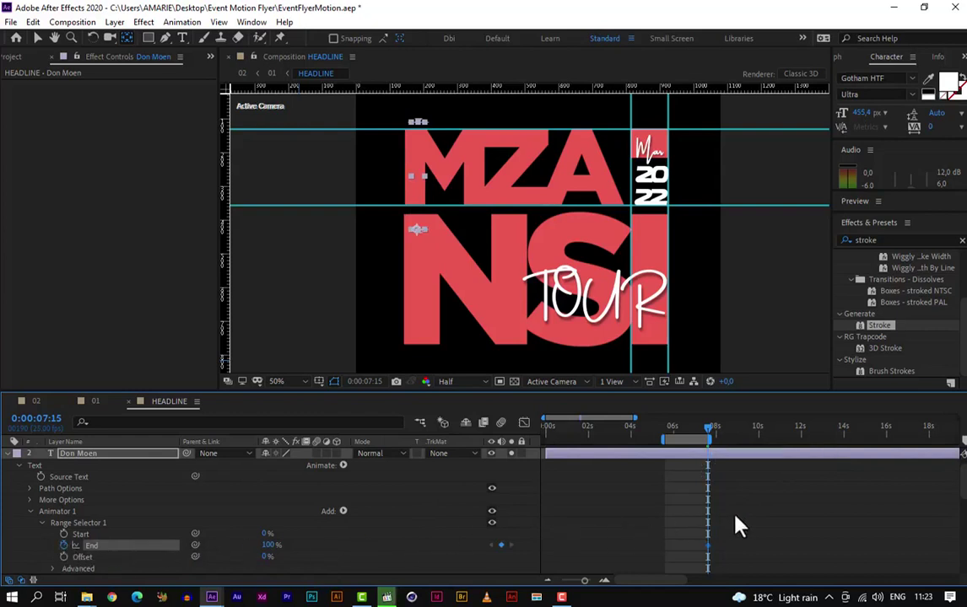
key(shift+Page_Down)
key(shift+Page_Down)
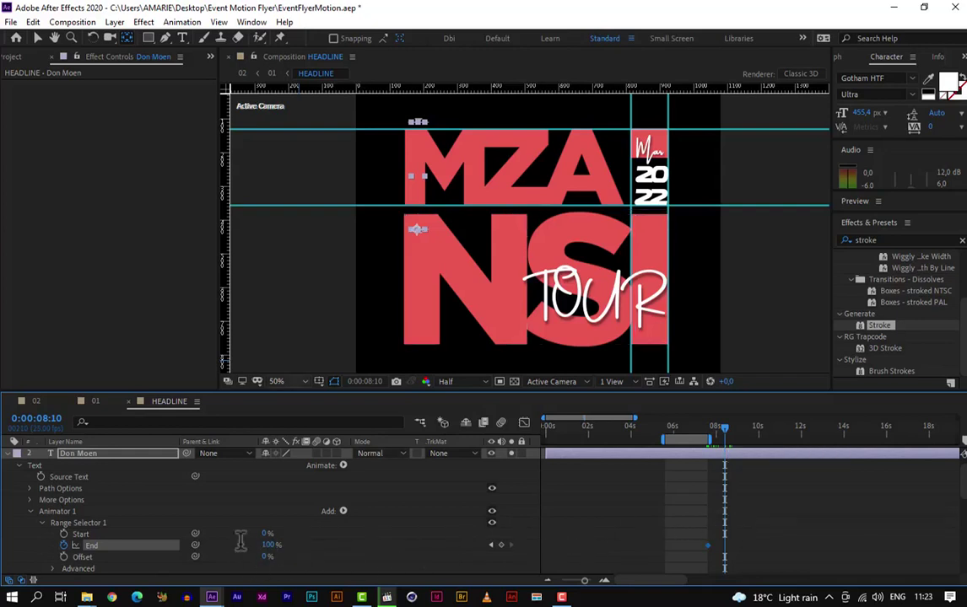
scroll(242, 554, down, 2)
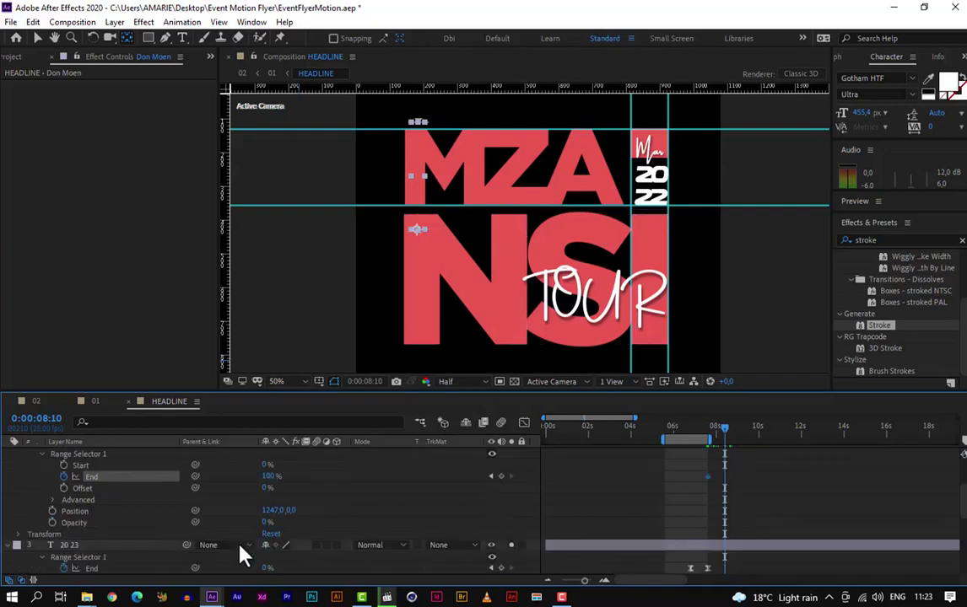
Step: At 0:00:08:10, lower the Range Selector End to 0% to reveal DON MOEN
click(268, 477)
text(71)
key(Return)
drag(301, 468, 249, 474)
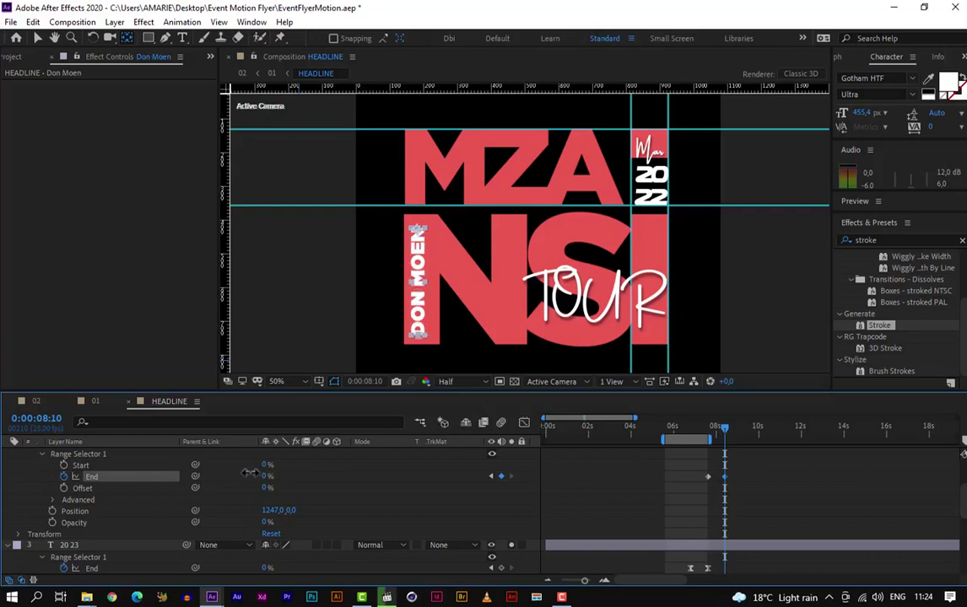
Step: Shift the work area over the reveal, preview it, and select both End keyframes
click(708, 438)
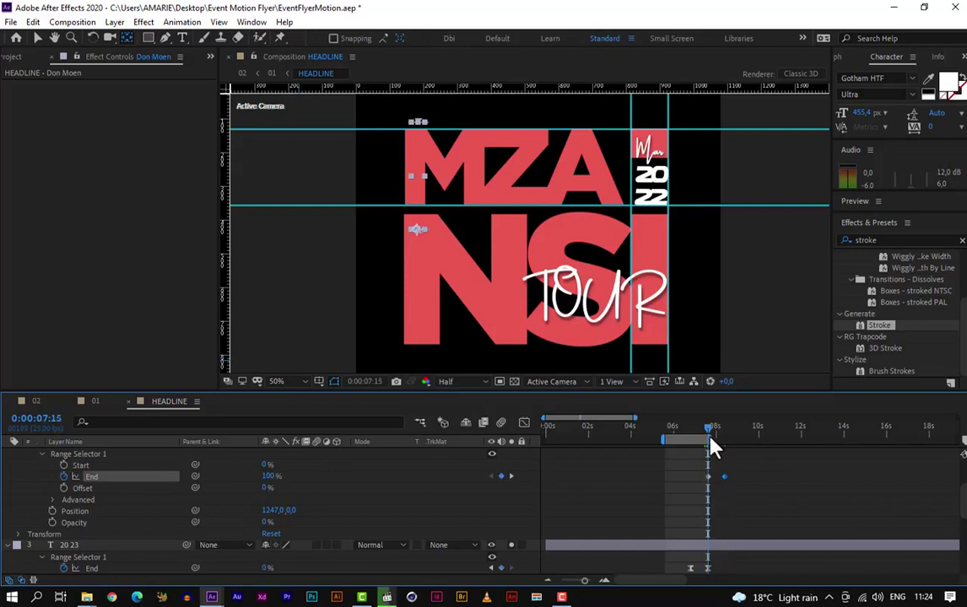
drag(680, 440, 699, 441)
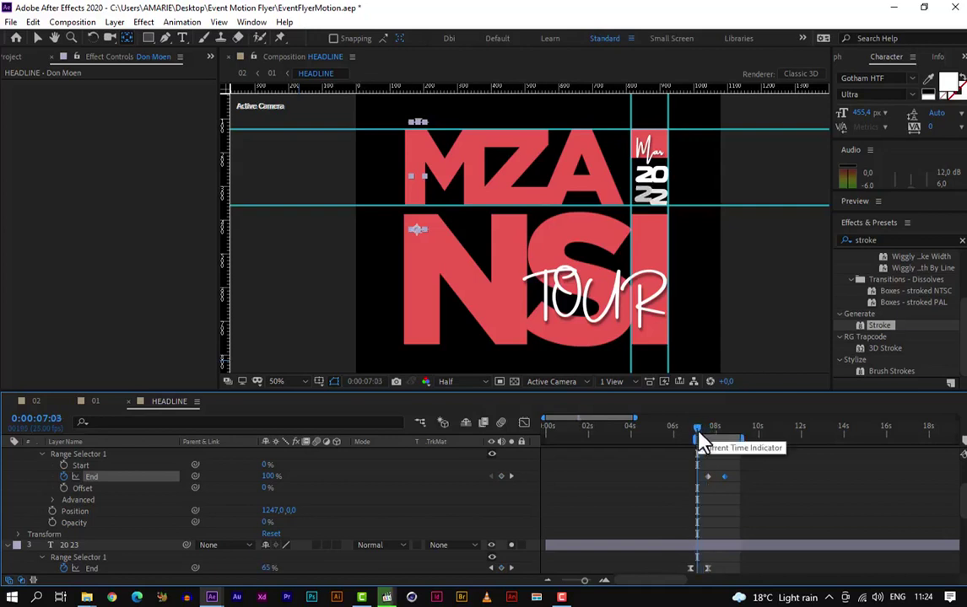
key(space)
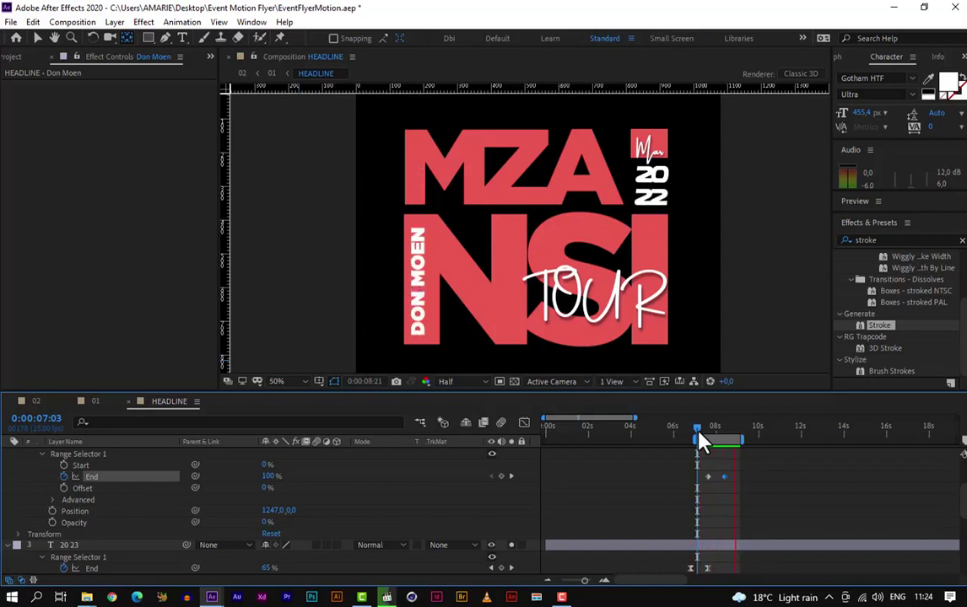
key(space)
drag(749, 478, 690, 491)
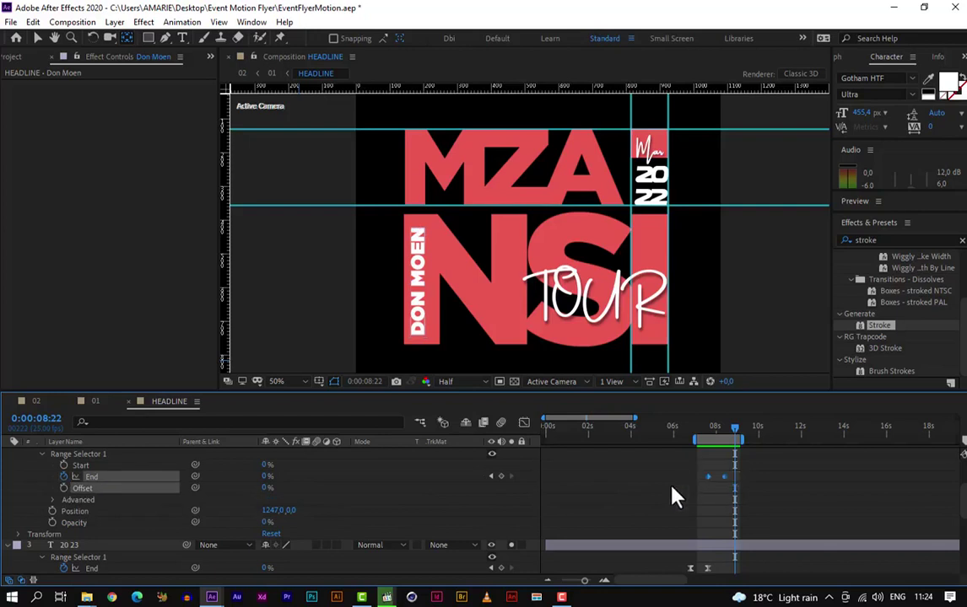
Step: Remove the Range Selector End keyframes and set End back to 100%
click(65, 477)
right_click(96, 480)
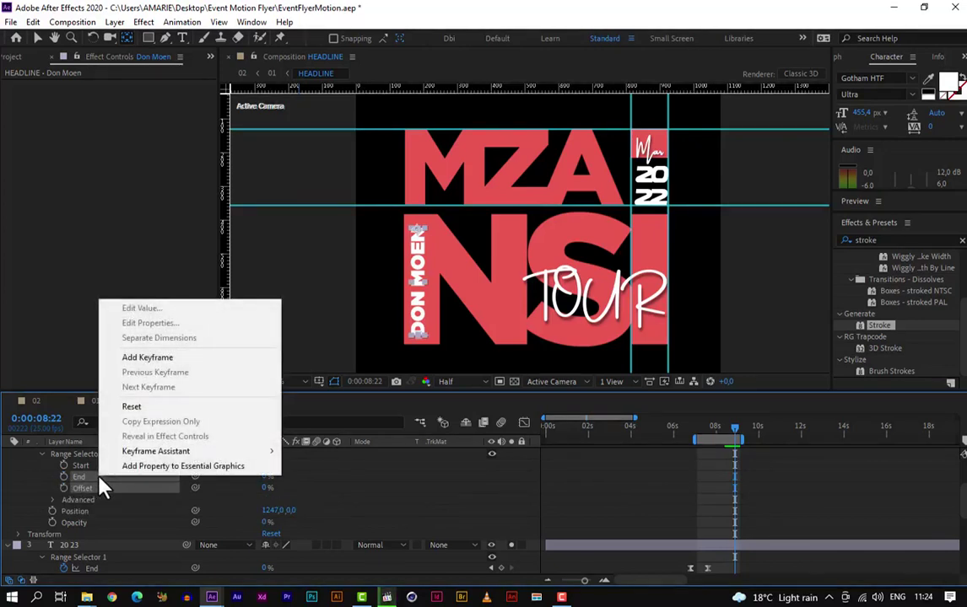
click(154, 410)
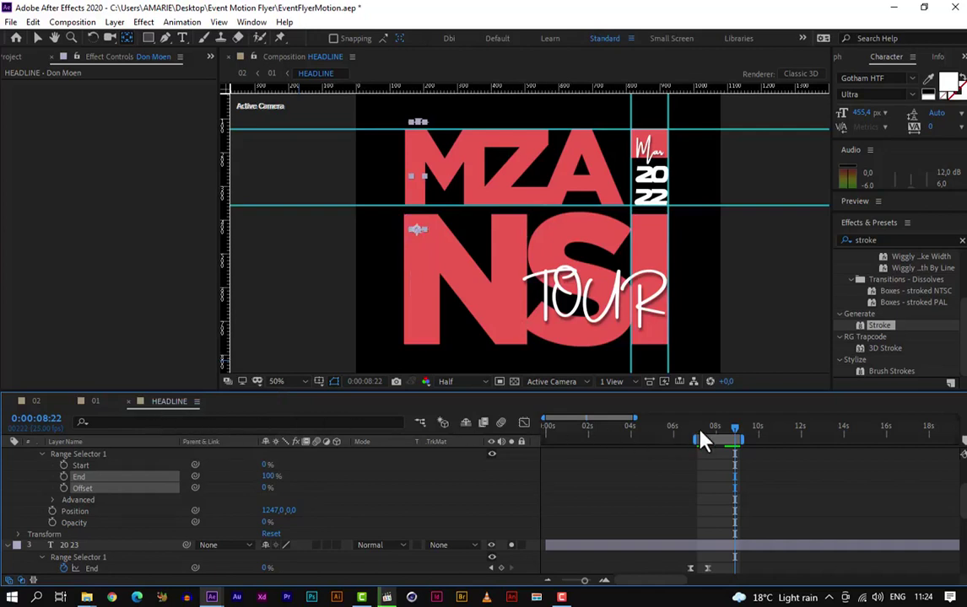
key(ctrl+z)
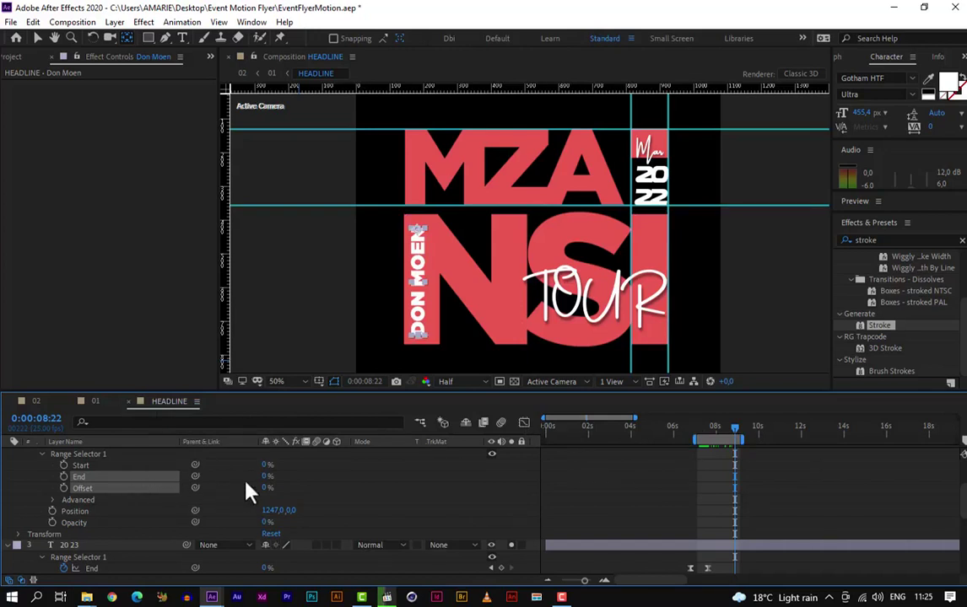
click(304, 491)
click(266, 477)
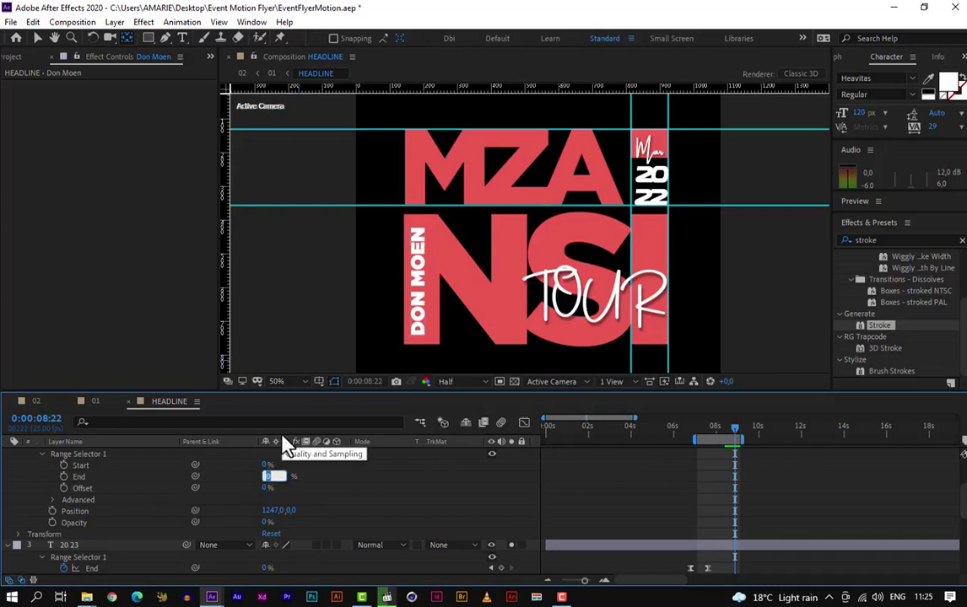
text(100)
key(Return)
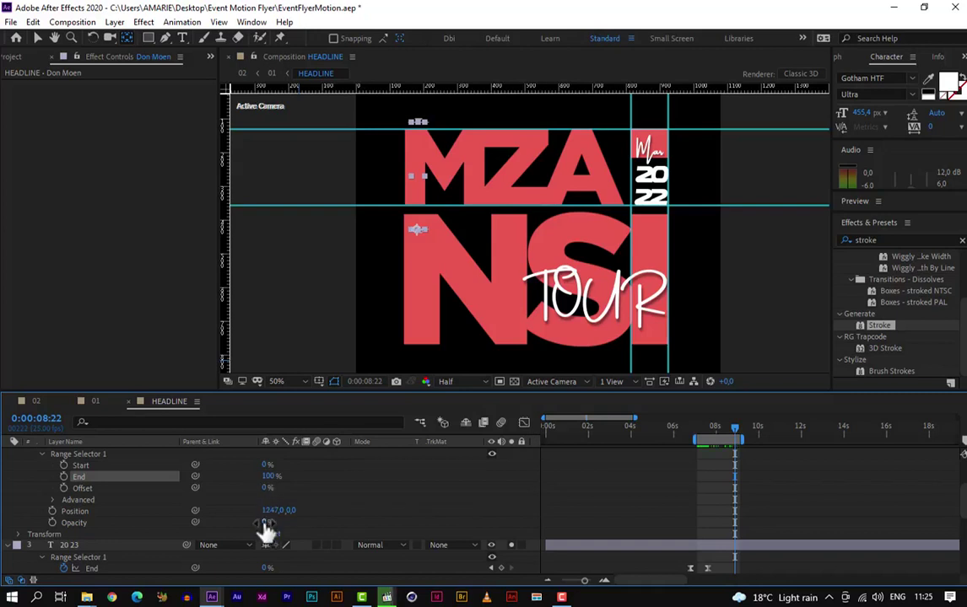
Step: Return the animator Opacity to 100% and reset its Position to 0,0,0, then go to 7:15
drag(266, 527, 473, 513)
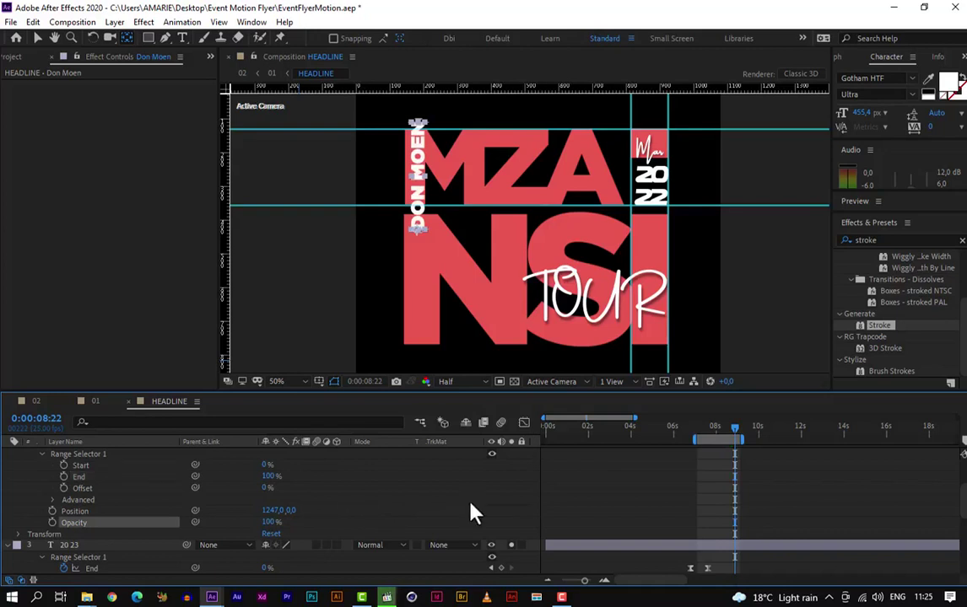
right_click(117, 512)
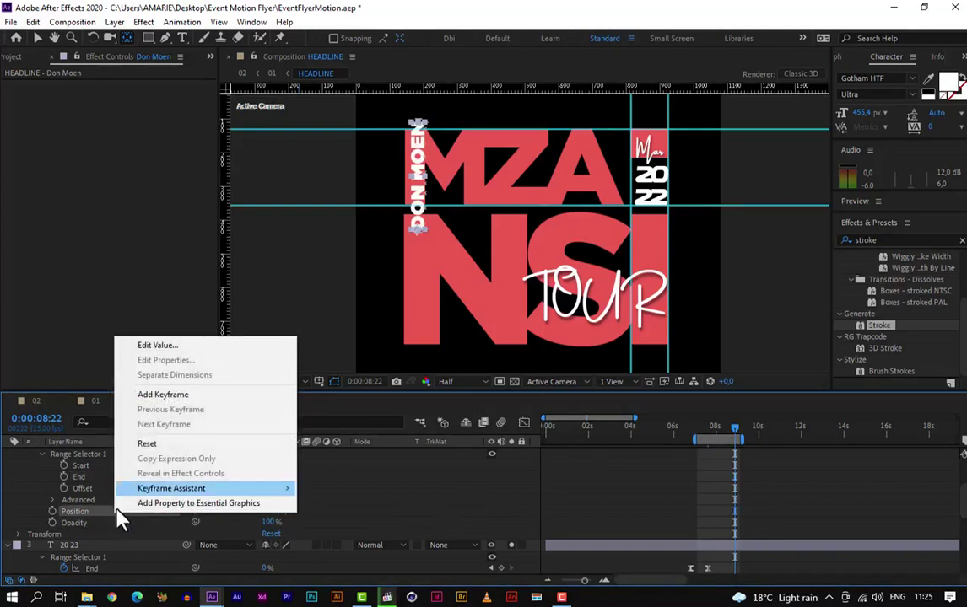
click(146, 446)
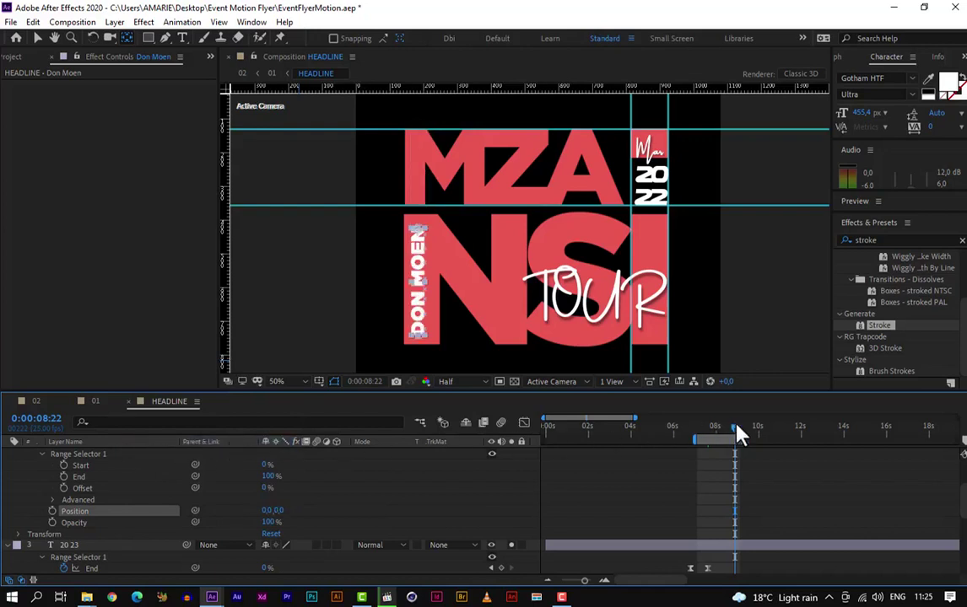
drag(734, 439, 707, 465)
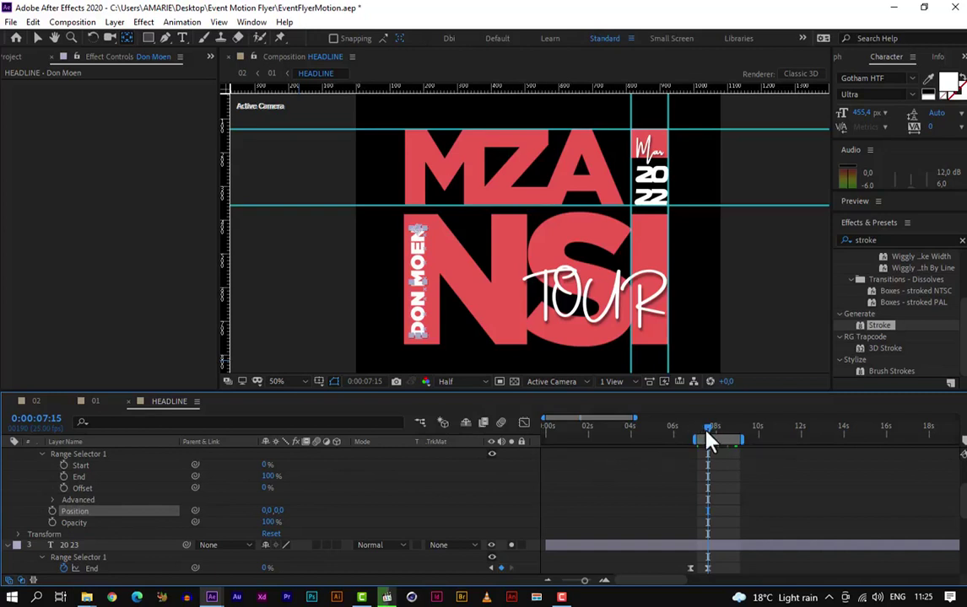
Step: Keyframe Range Selector Start and, at 8:10, offset the animator Position X and raise Start to 56%
click(64, 465)
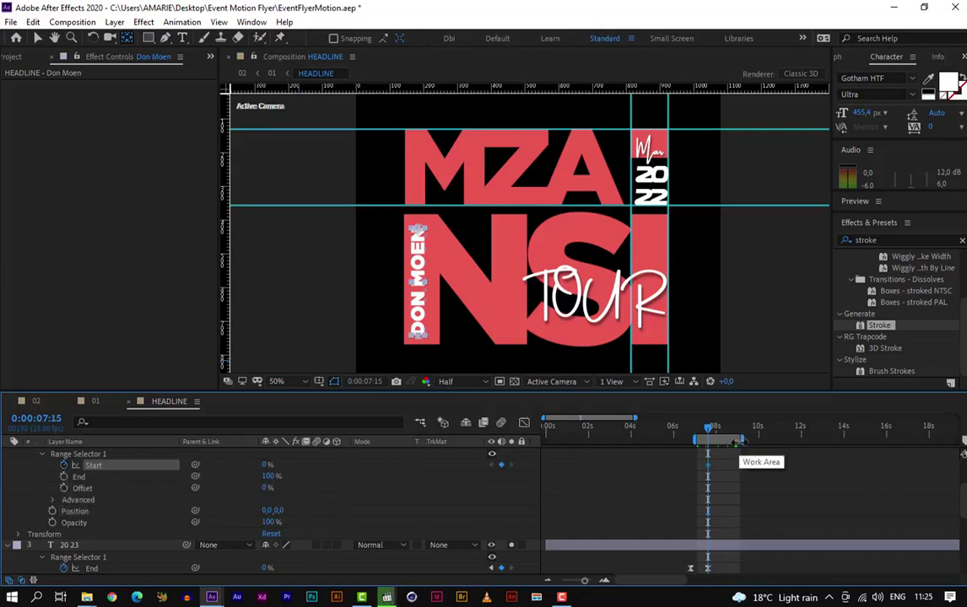
key(shift+Page_Down)
key(shift+Page_Down)
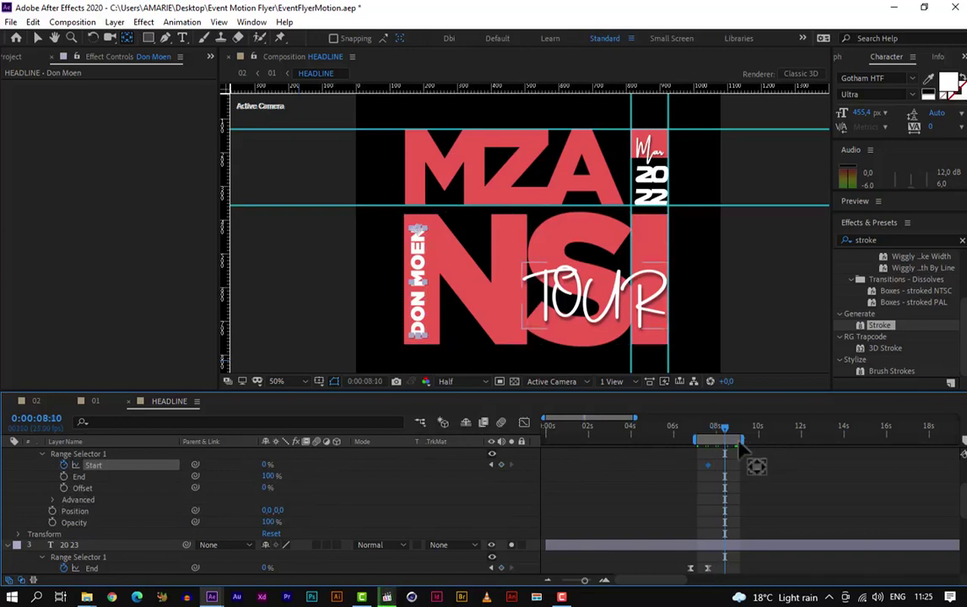
click(271, 511)
text(0)
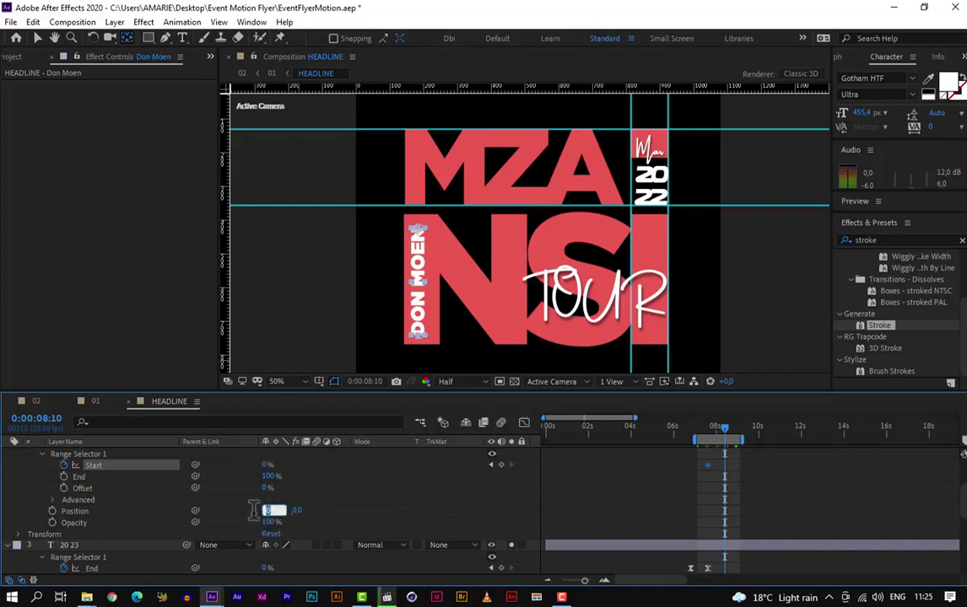
key(Return)
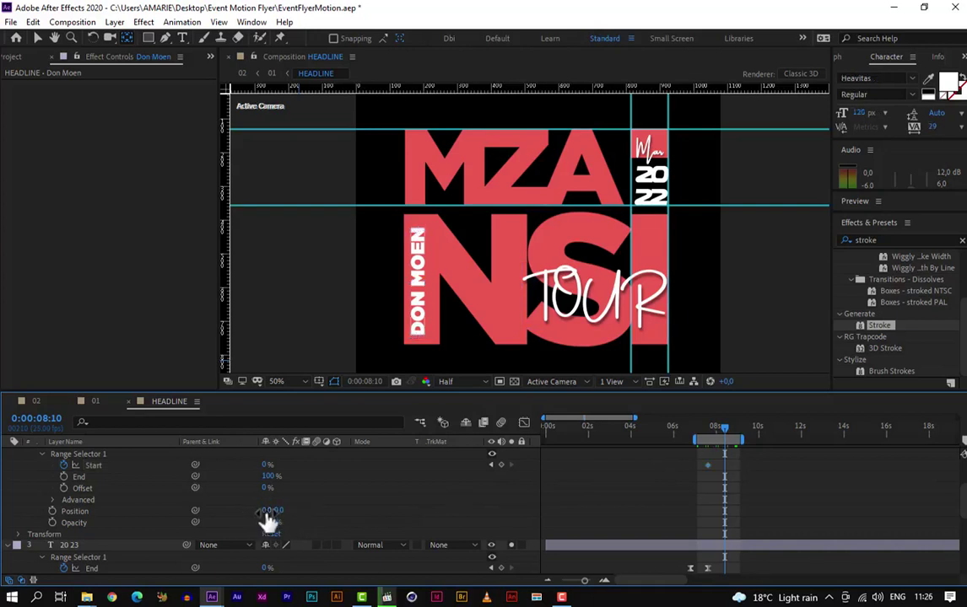
drag(268, 512, 962, 454)
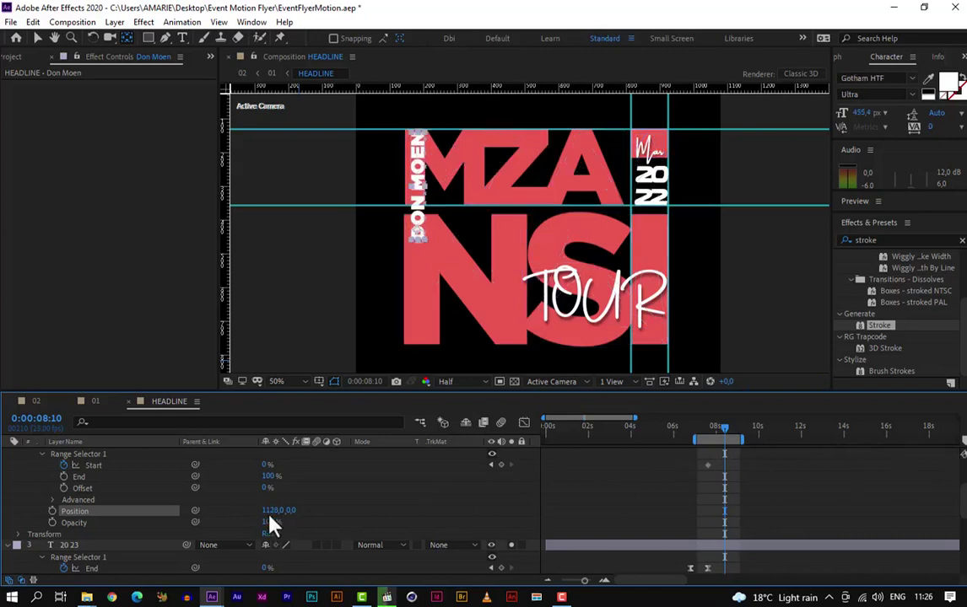
mouse_move(269, 516)
mouse_down()
mouse_move(319, 506)
mouse_move(267, 509)
mouse_up()
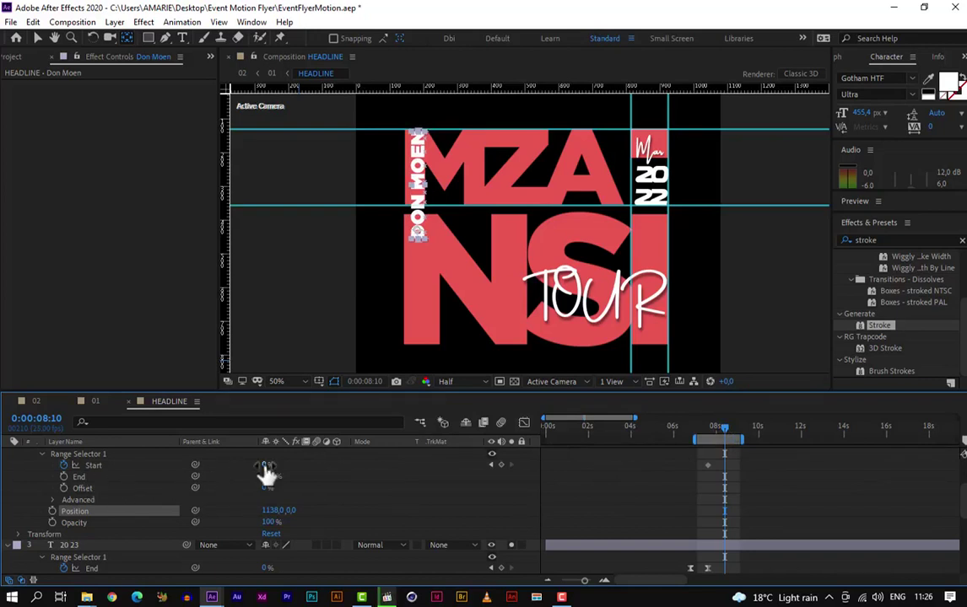
drag(265, 470, 401, 464)
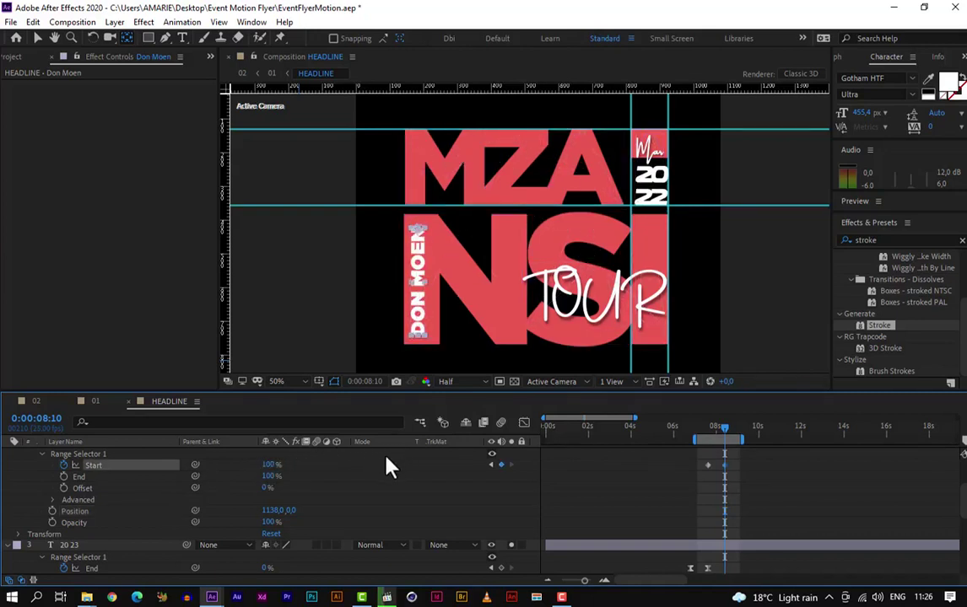
Step: Set the animator Opacity to 0% and play back the DON MOEN reveal around 7–8 seconds
click(270, 524)
drag(270, 524, 92, 534)
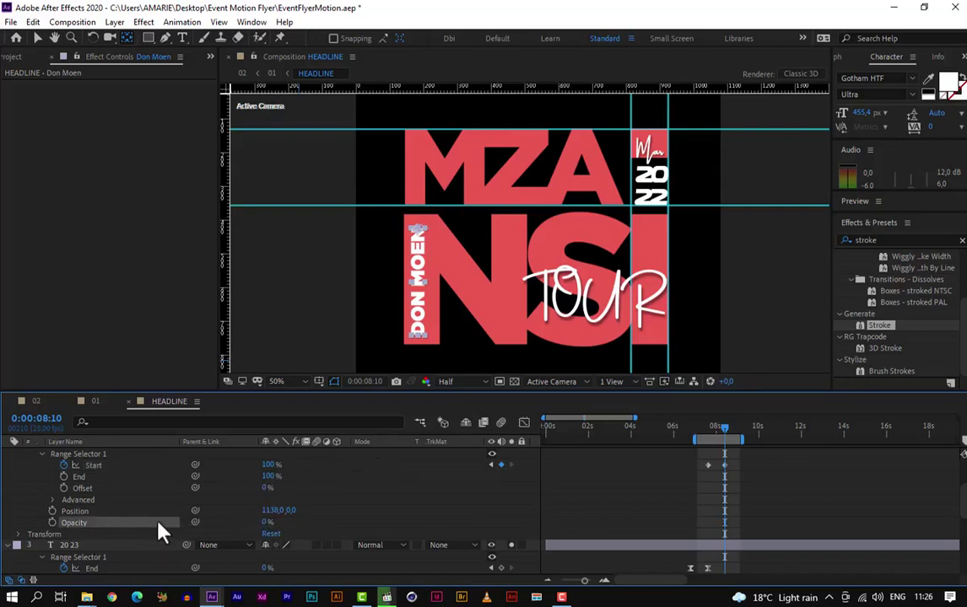
drag(724, 427, 707, 442)
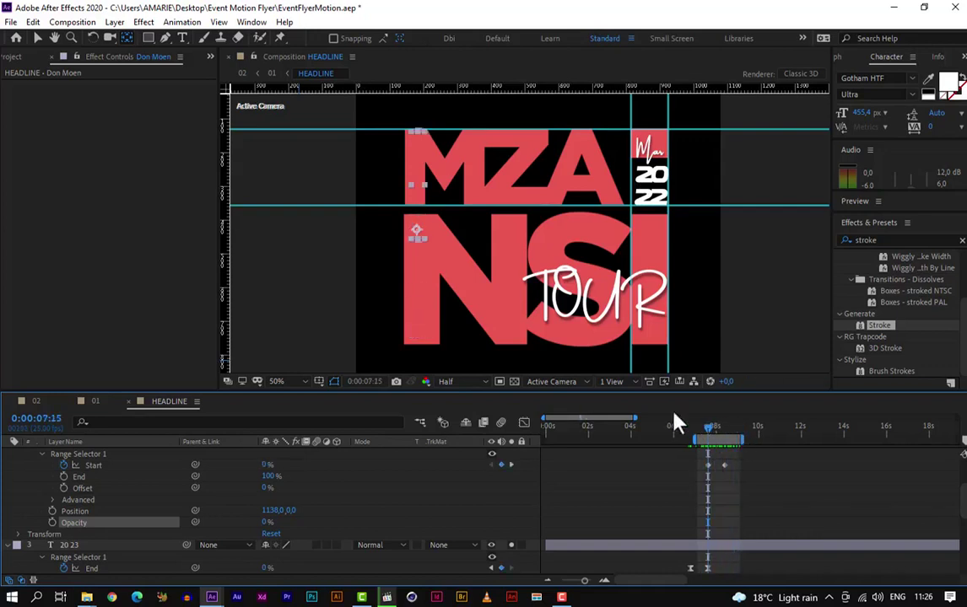
key(period)
key(period)
key(comma)
key(comma)
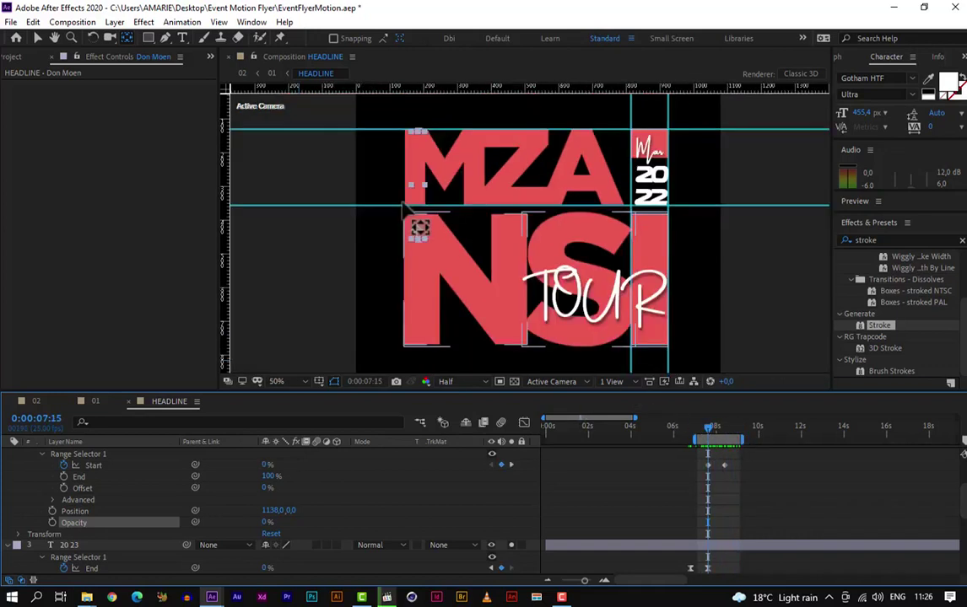
drag(708, 443, 696, 439)
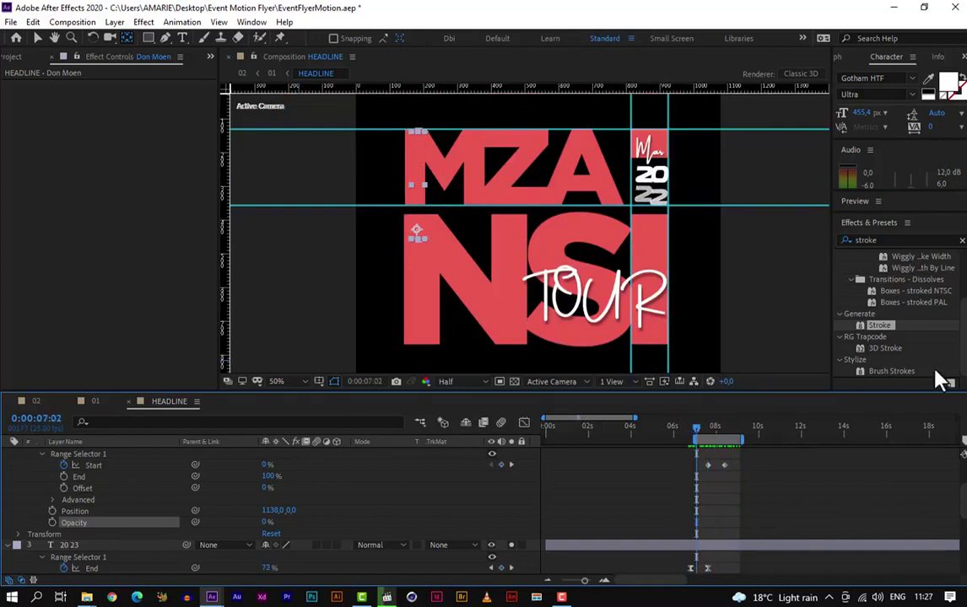
key(space)
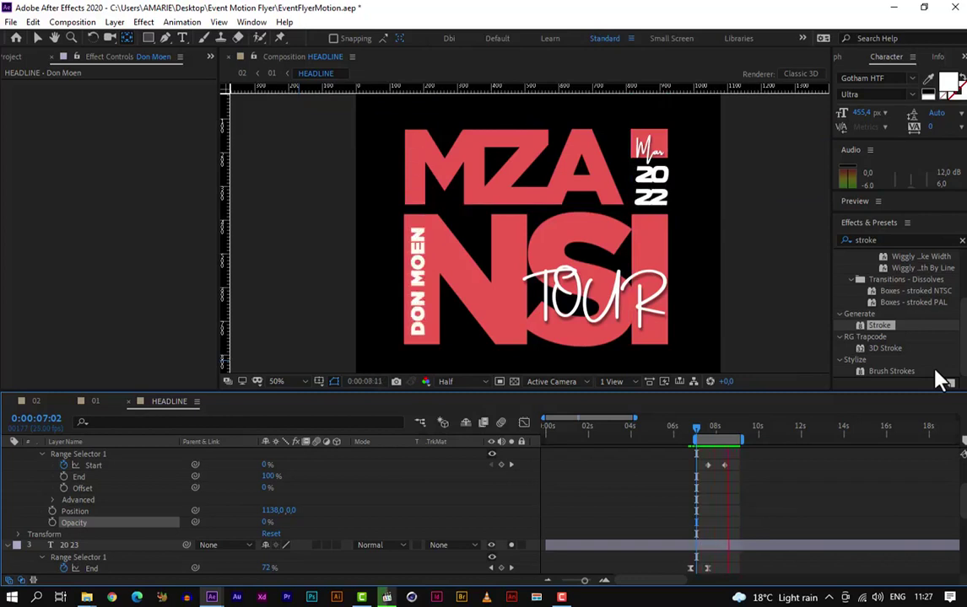
key(space)
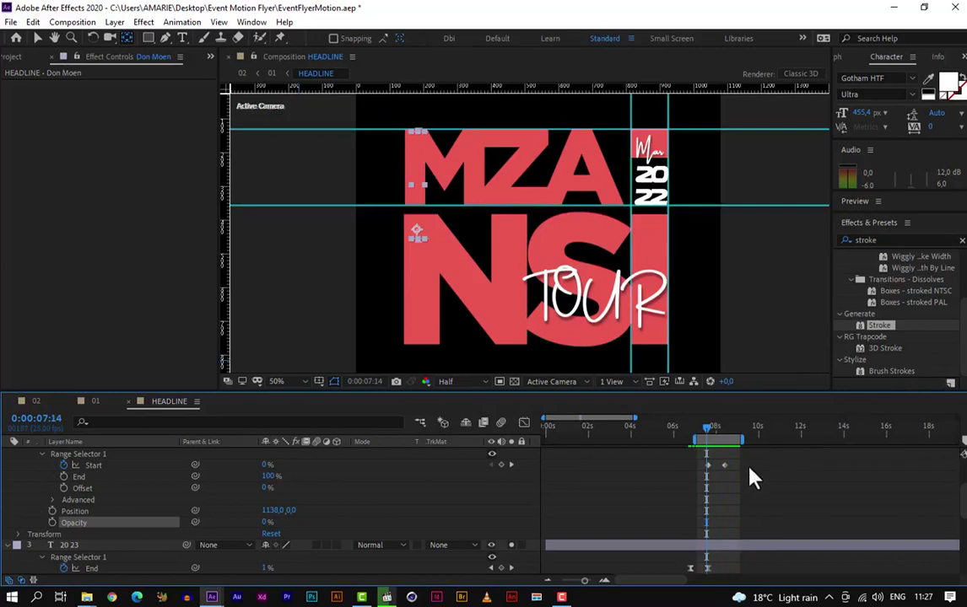
Step: Apply Easy Ease to the Range Selector Start keyframes
right_click(724, 466)
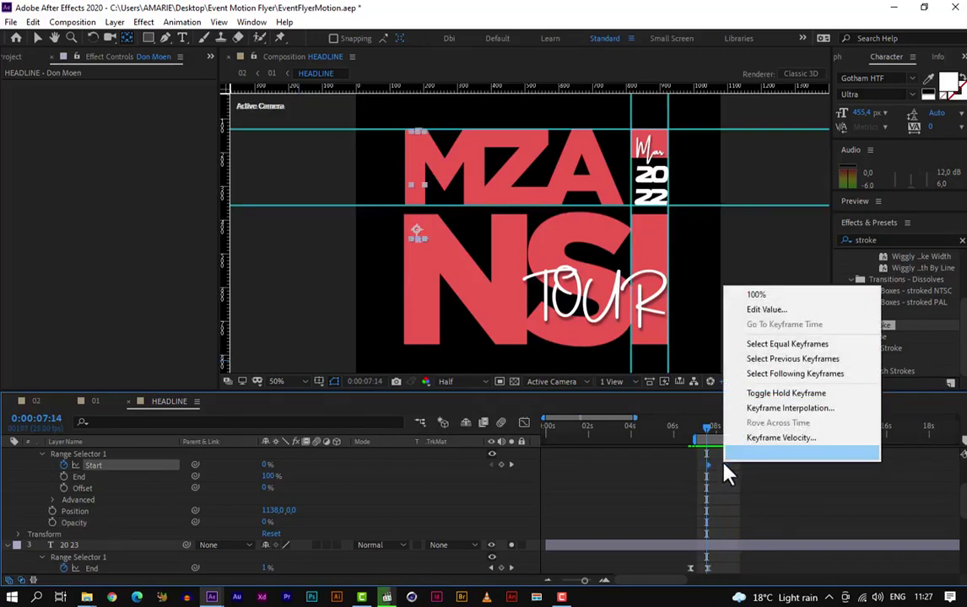
mouse_move(724, 456)
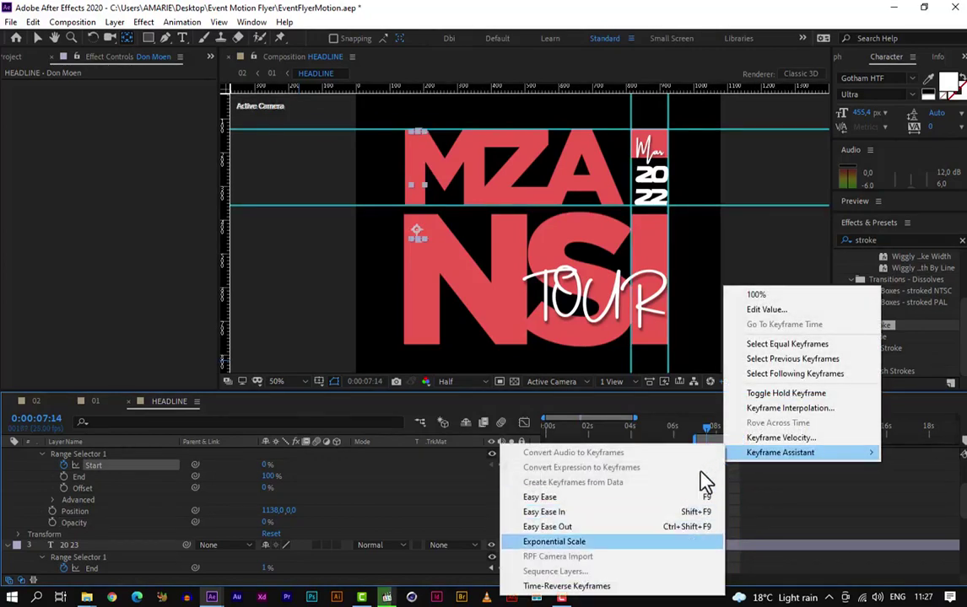
click(621, 499)
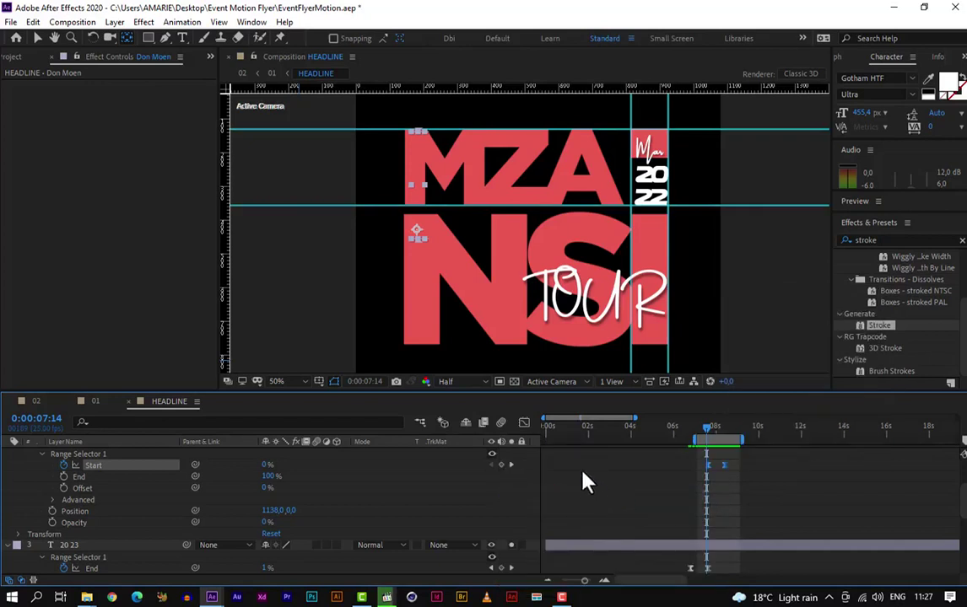
Step: In the Graph Editor, shorten the first keyframe's influence and lengthen the last keyframe's ease-in
click(522, 425)
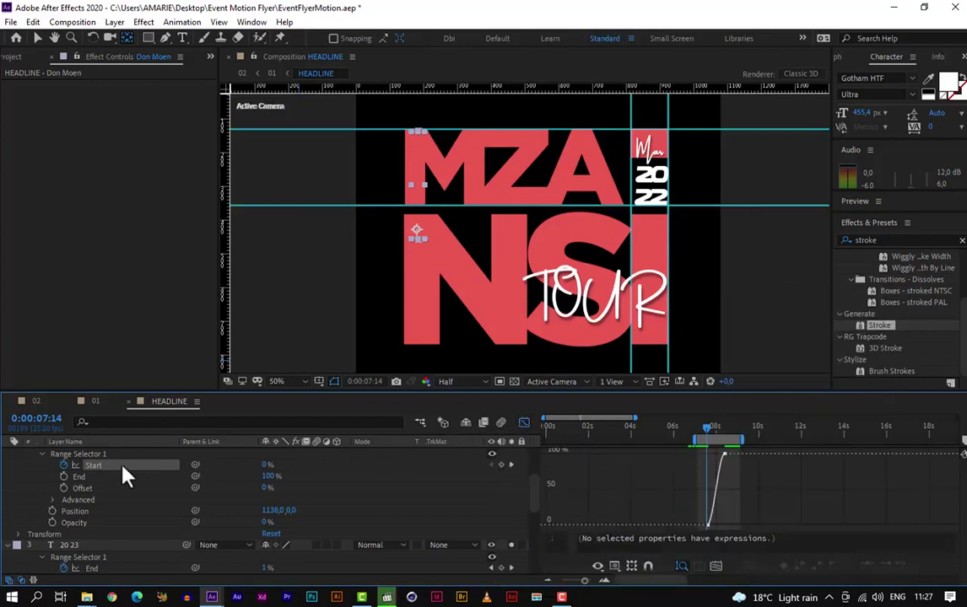
click(93, 466)
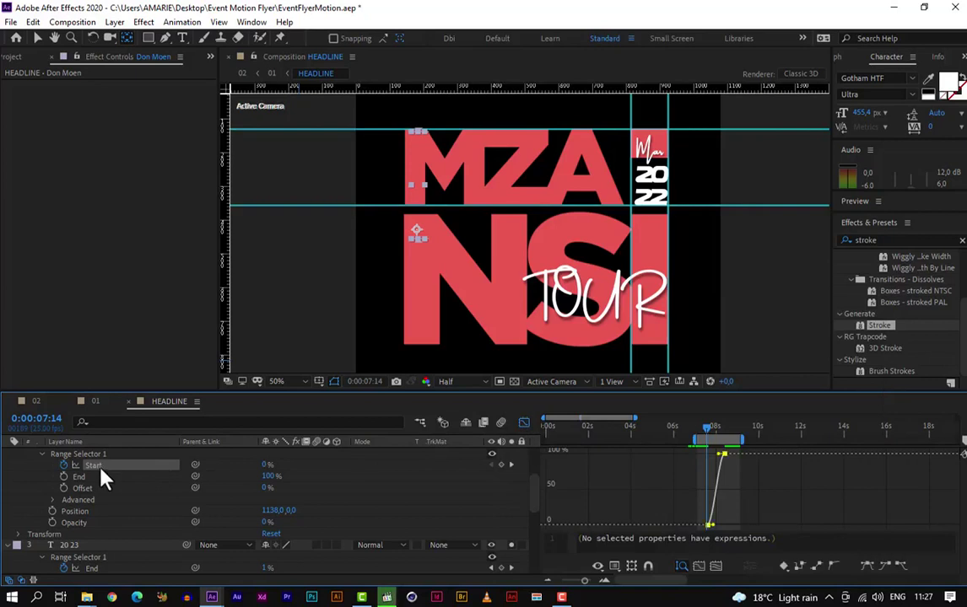
click(699, 566)
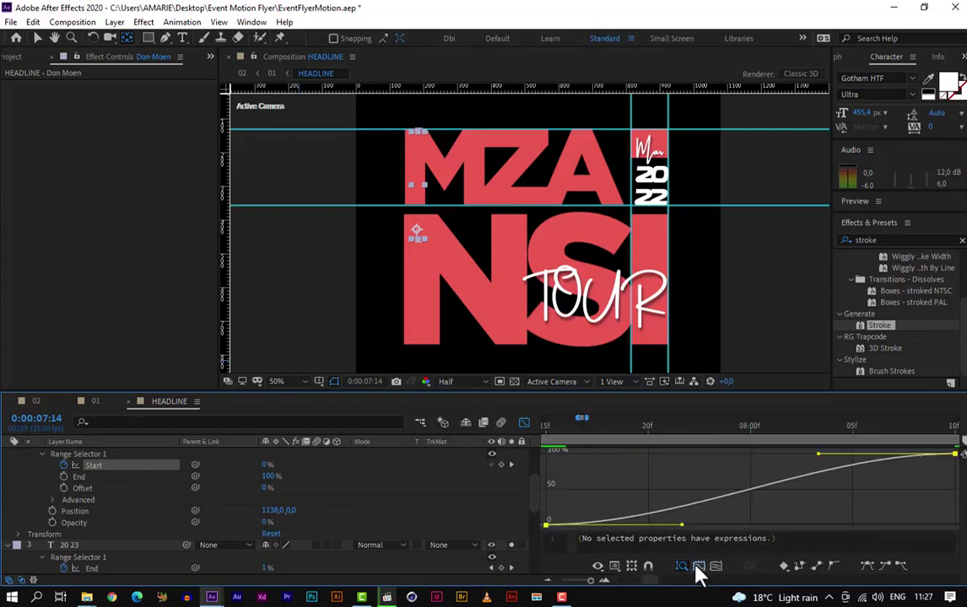
key(F9)
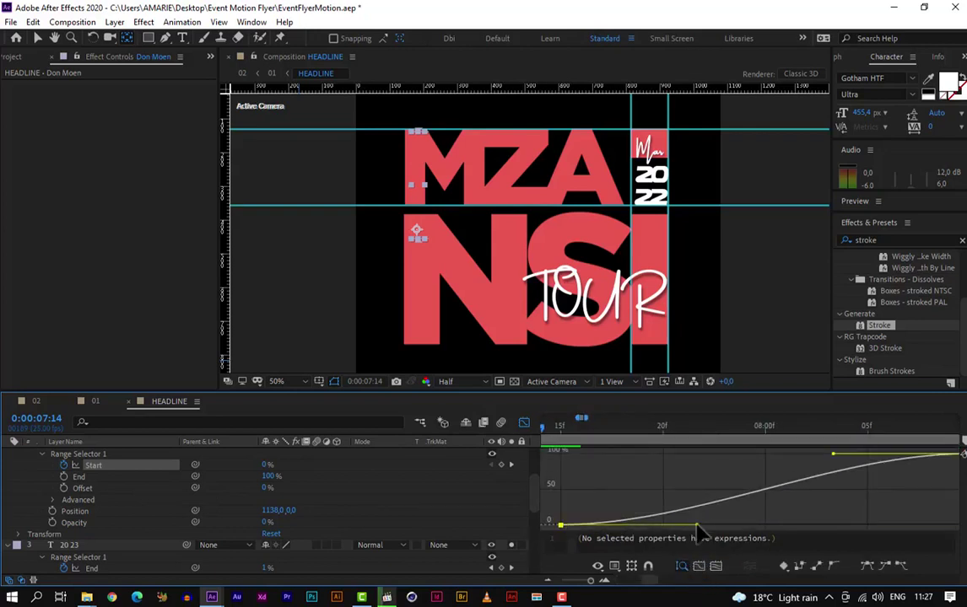
drag(697, 526, 669, 532)
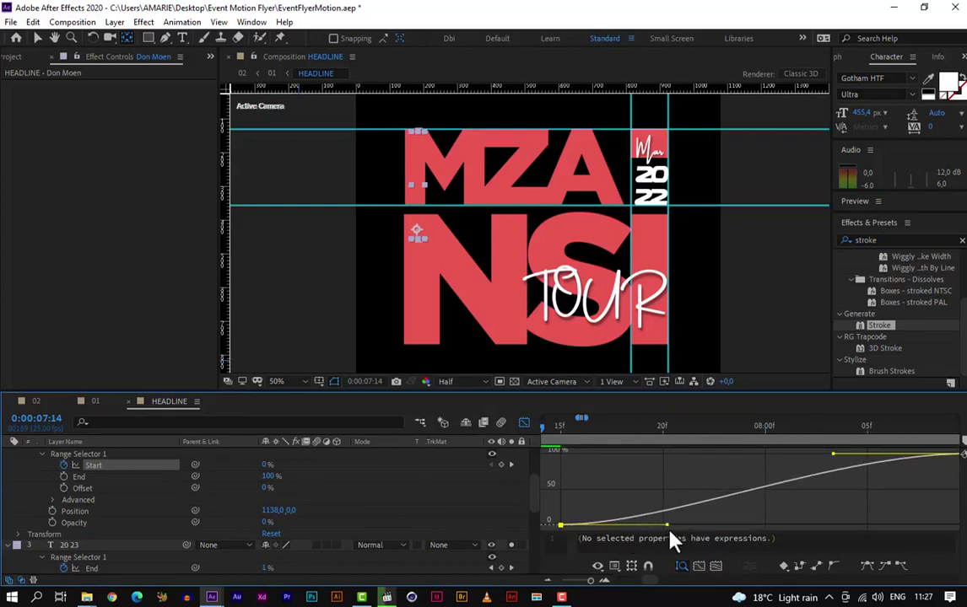
click(698, 565)
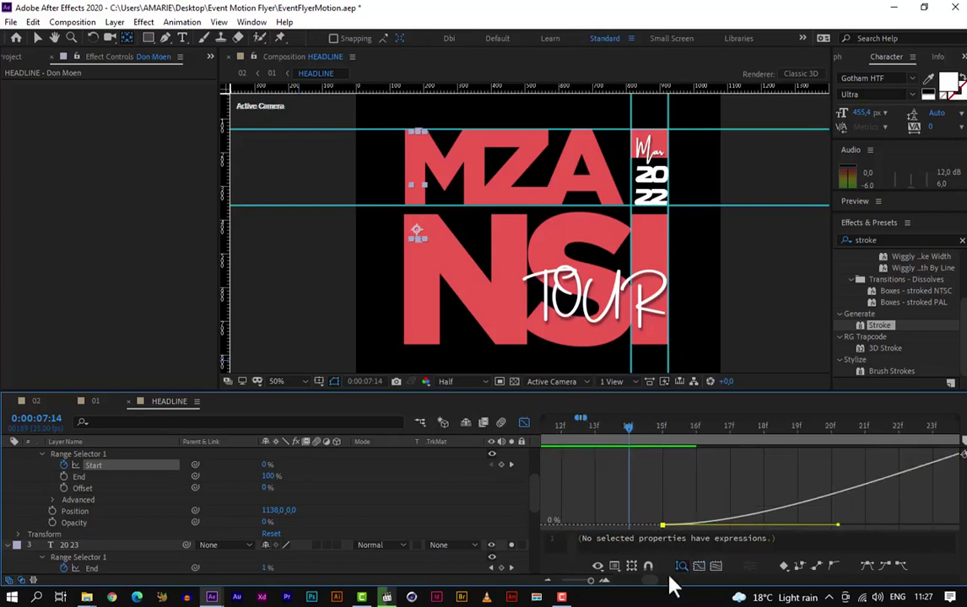
mouse_move(656, 591)
mouse_down()
mouse_move(675, 588)
mouse_move(656, 594)
mouse_up()
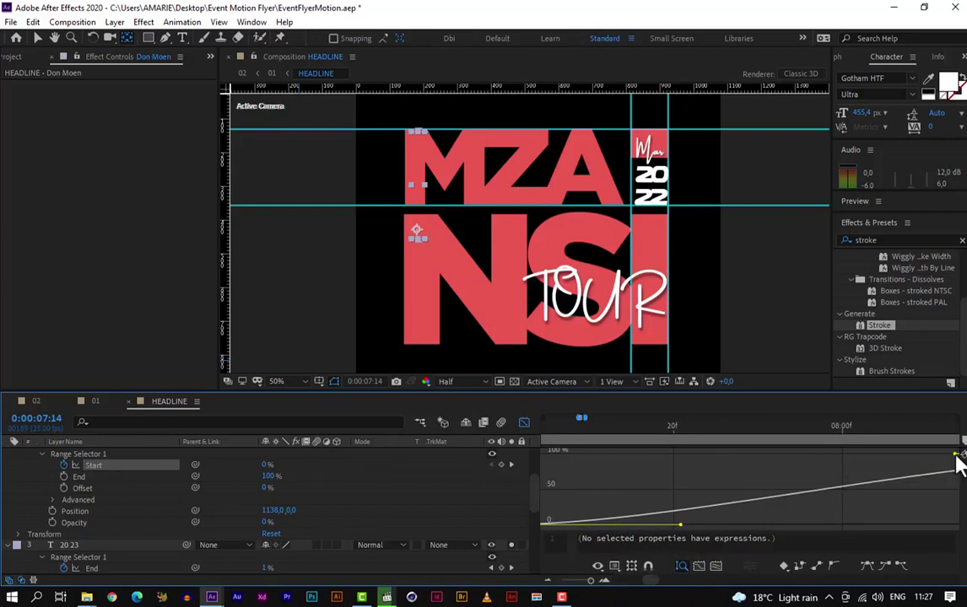
drag(956, 457, 687, 468)
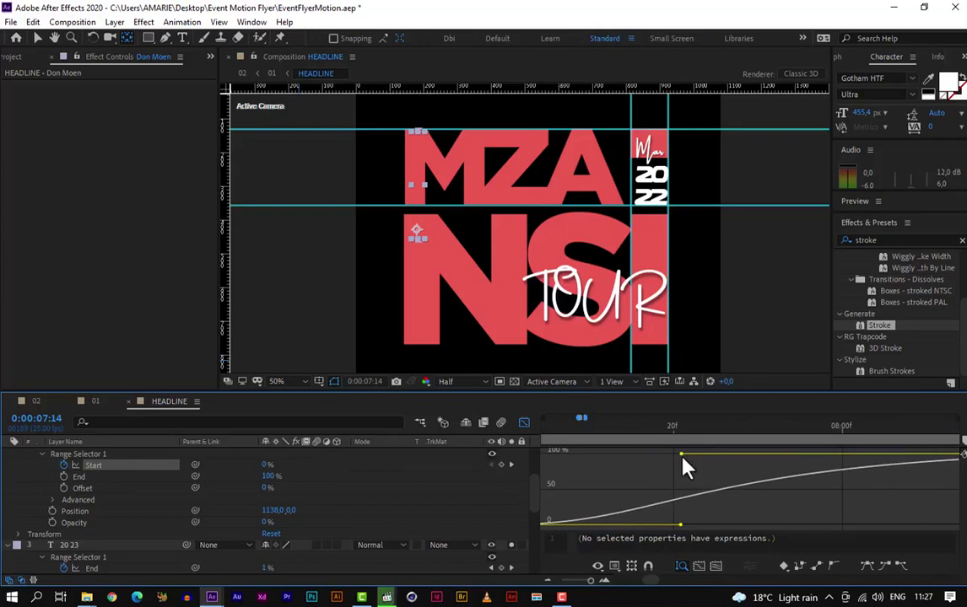
drag(594, 582, 587, 581)
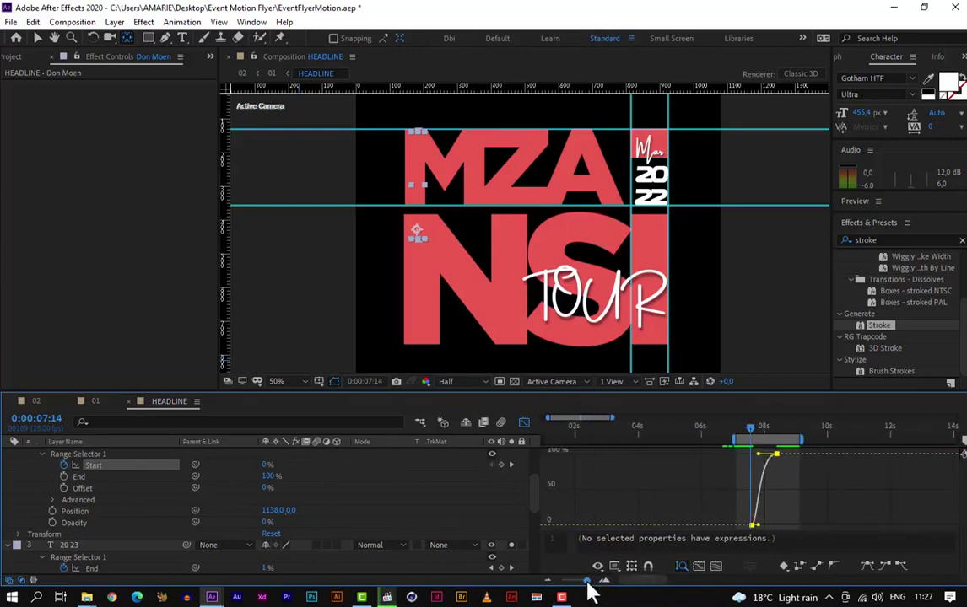
click(524, 422)
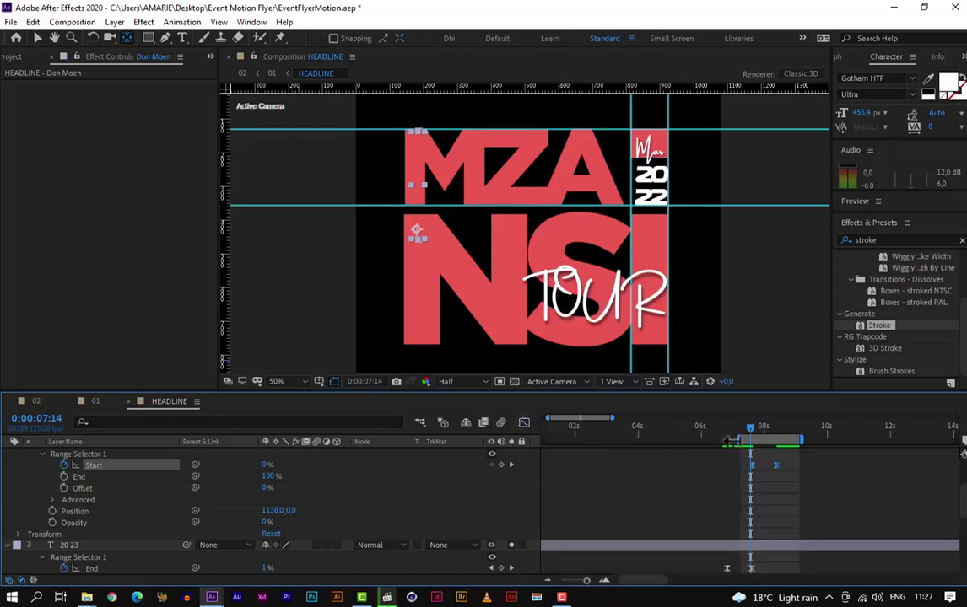
Step: Play back the DON MOEN reveal to review it
drag(727, 442, 731, 442)
key(space)
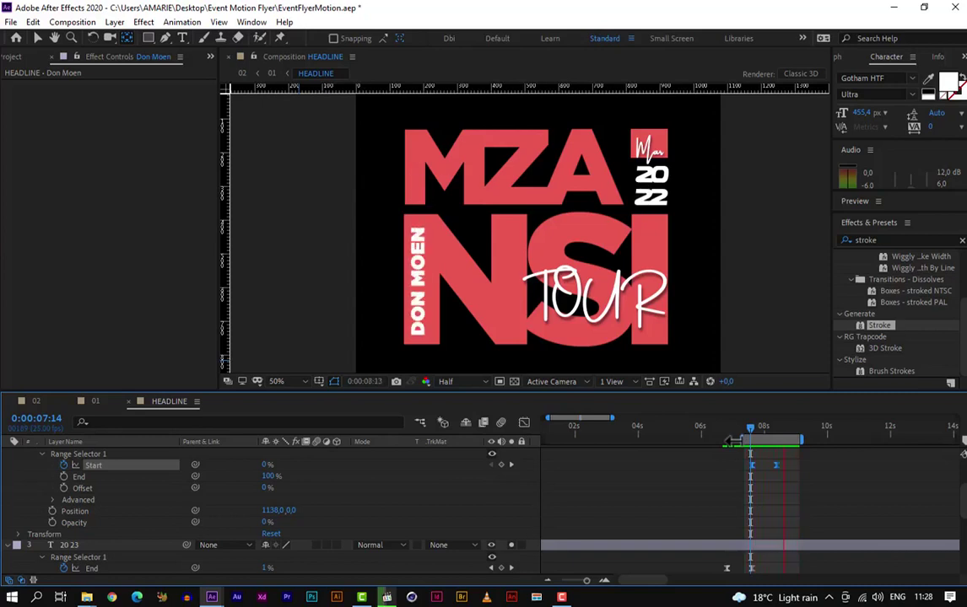
key(space)
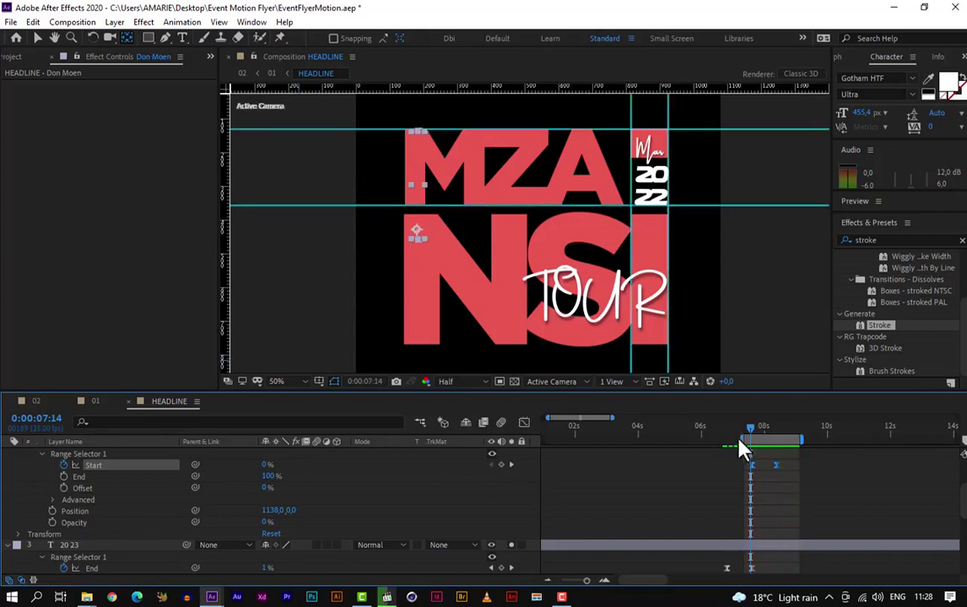
Step: Zoom the viewer to 25%, move the work area start to 0s and jump to the composition start
key(comma)
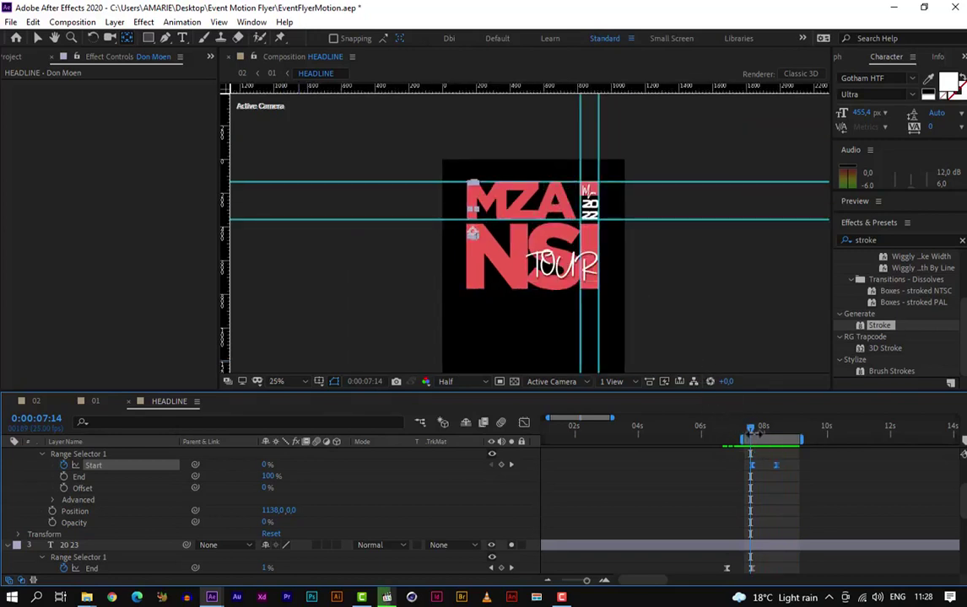
key(Page_Up)
key(Page_Up)
key(Page_Up)
key(Page_Up)
key(Page_Up)
key(Page_Up)
key(Page_Up)
key(Page_Up)
key(Page_Up)
key(Page_Up)
key(Page_Up)
key(Page_Up)
key(Page_Up)
key(Page_Up)
key(Page_Up)
key(Page_Up)
key(Page_Up)
key(Page_Up)
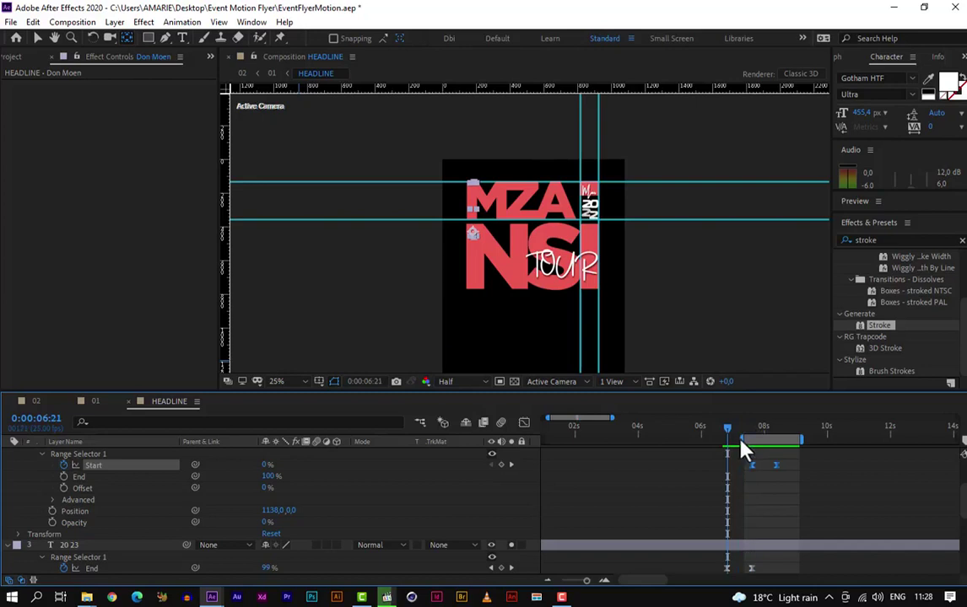
drag(741, 439, 432, 449)
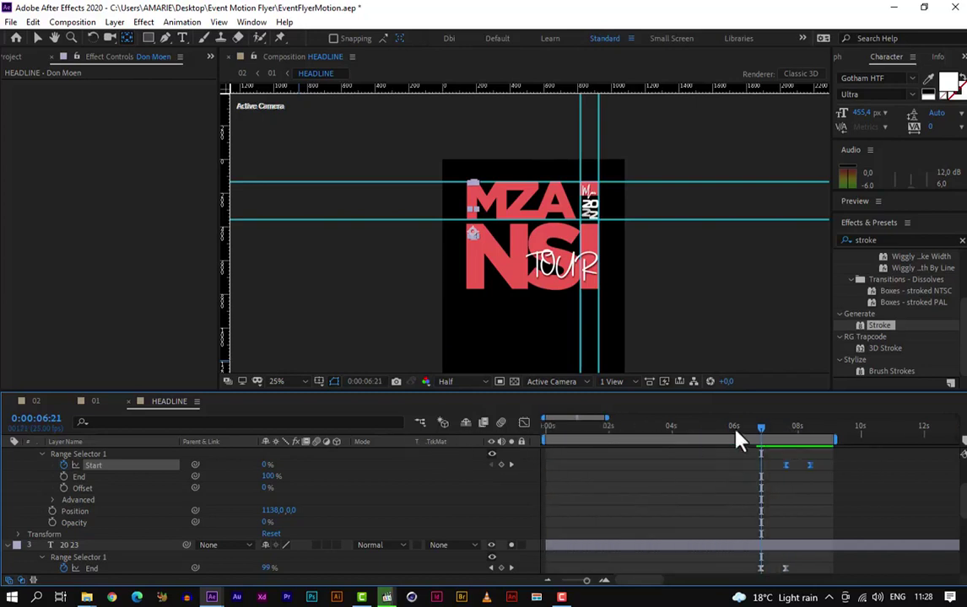
key(Home)
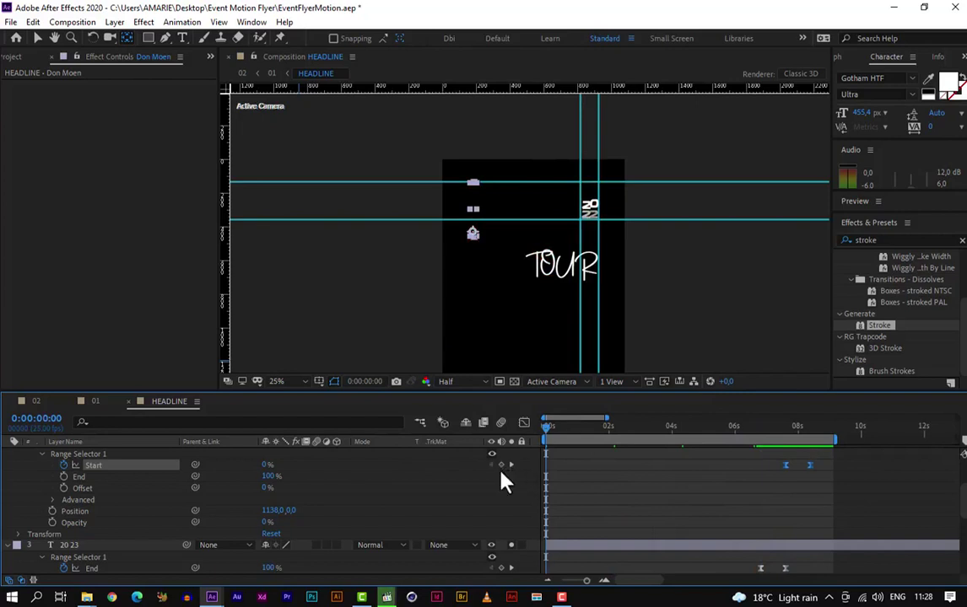
Step: Select TOUR, then Don Moen, move to 8:10 and zoom the viewer to 200% on TOUR
scroll(504, 482, up, 10)
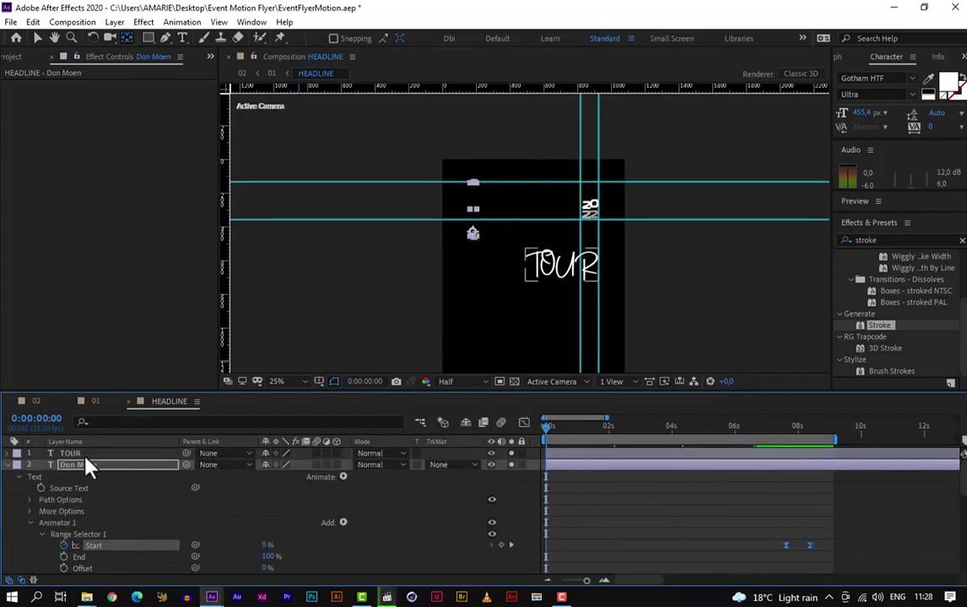
click(71, 455)
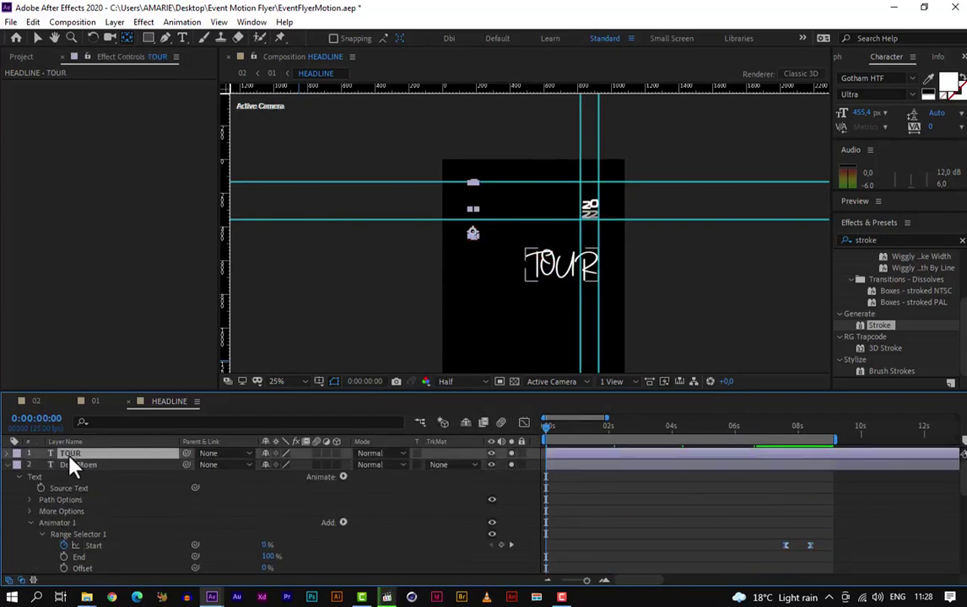
click(14, 475)
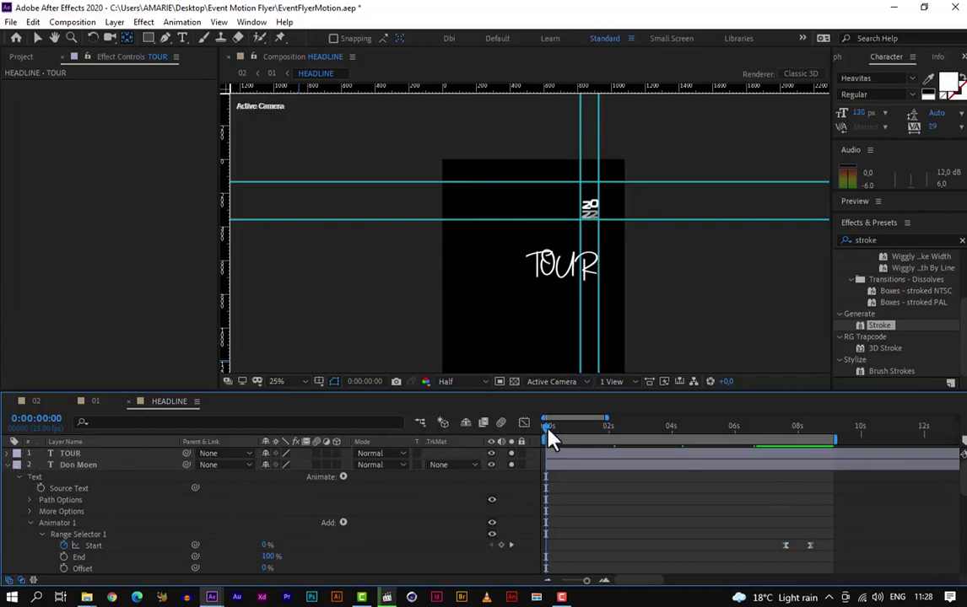
drag(549, 438, 805, 468)
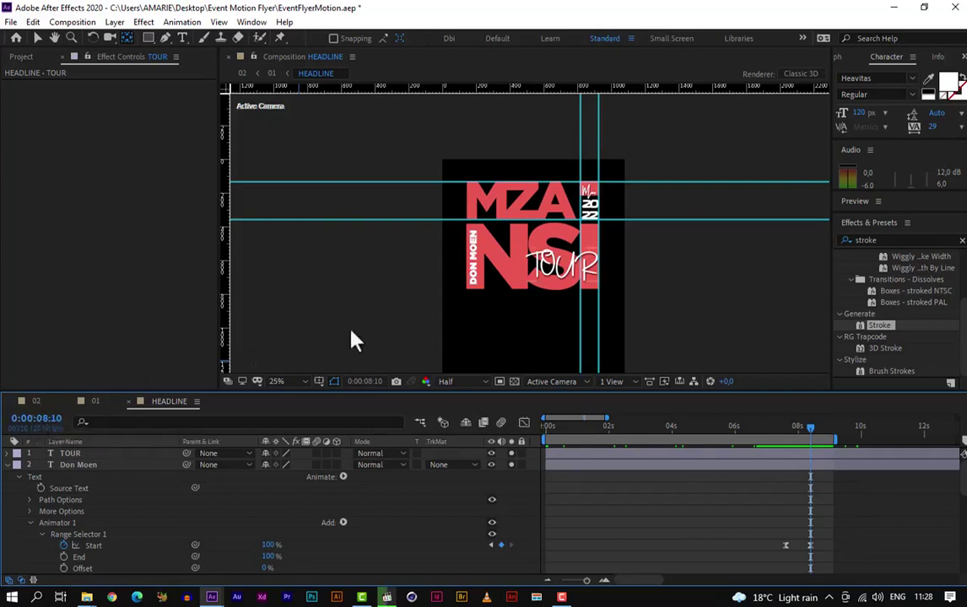
scroll(595, 266, up, 4)
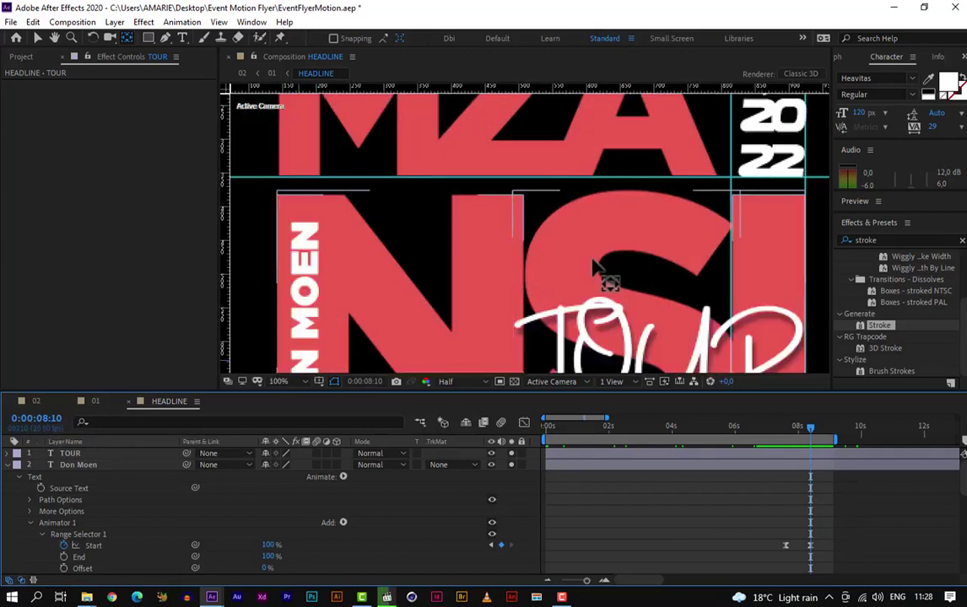
scroll(598, 232, up, 3)
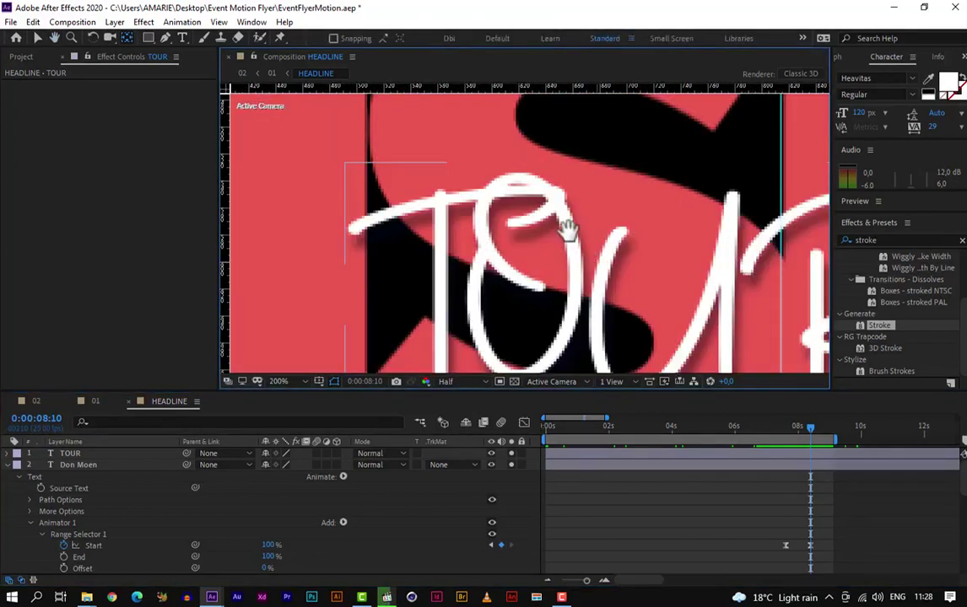
Step: Zoom out to the whole flyer and nudge the vertical 2022 date into its column beside Mar
scroll(504, 166, down, 3)
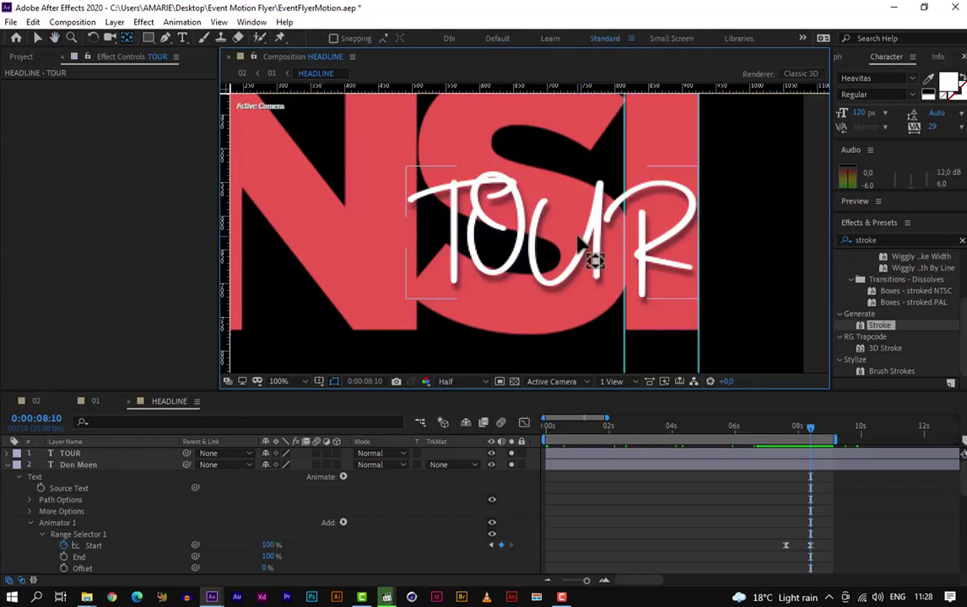
scroll(594, 259, down, 2)
drag(576, 189, 601, 213)
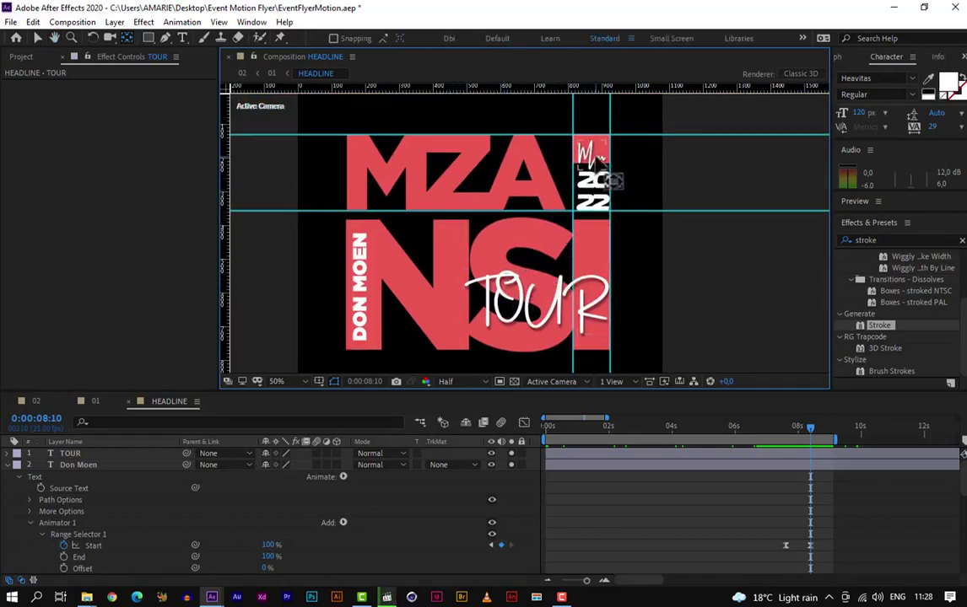
drag(614, 180, 600, 178)
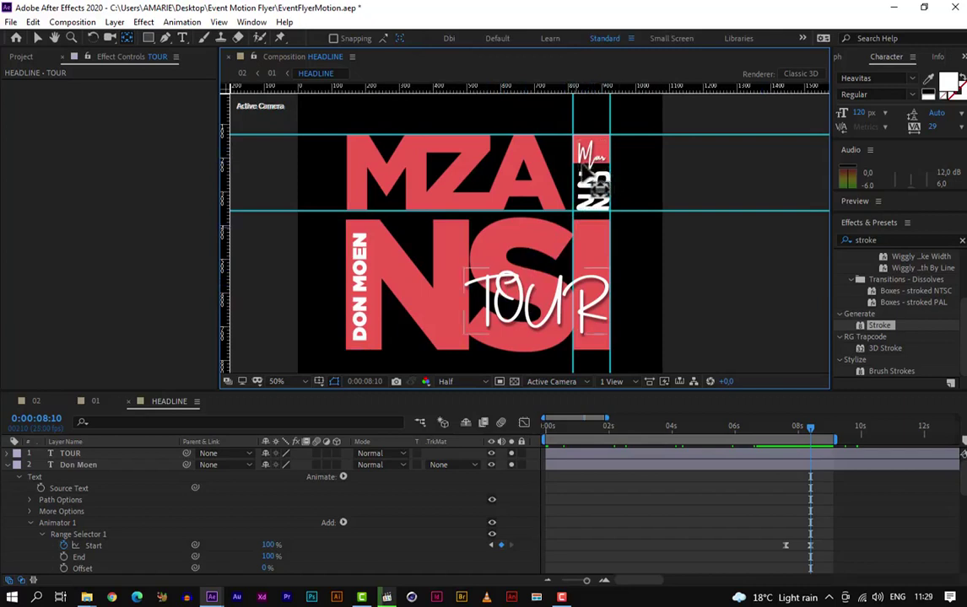
drag(597, 179, 593, 180)
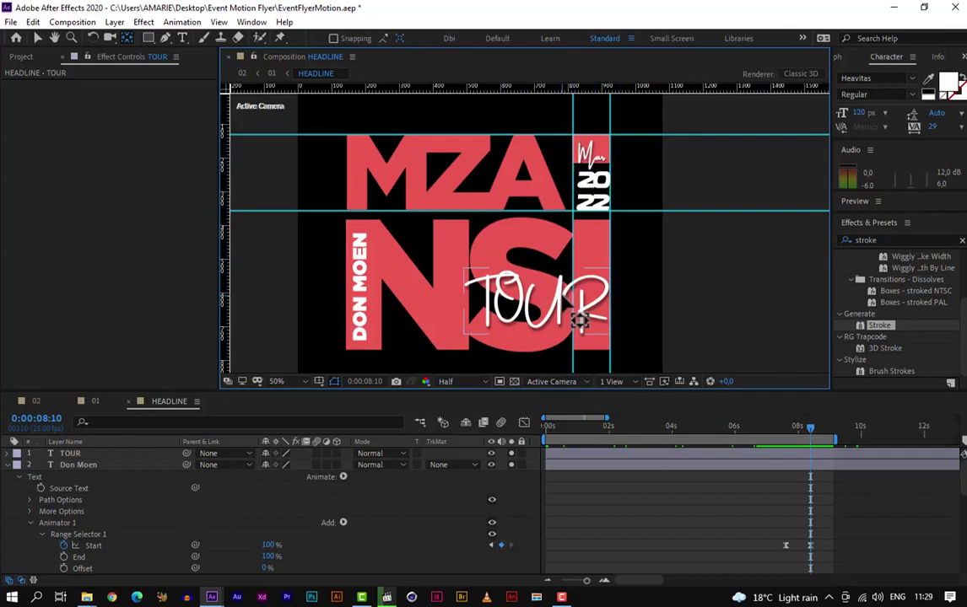
Step: Zoom back to 100% on TOUR, collapse Don Moen's properties and select the TOUR layer
scroll(579, 319, up, 2)
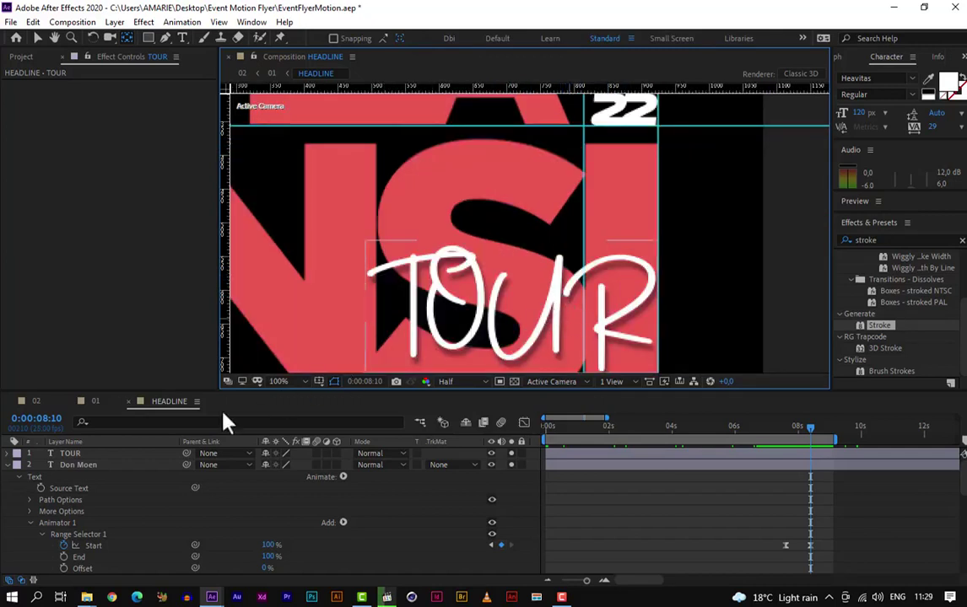
click(54, 465)
click(9, 466)
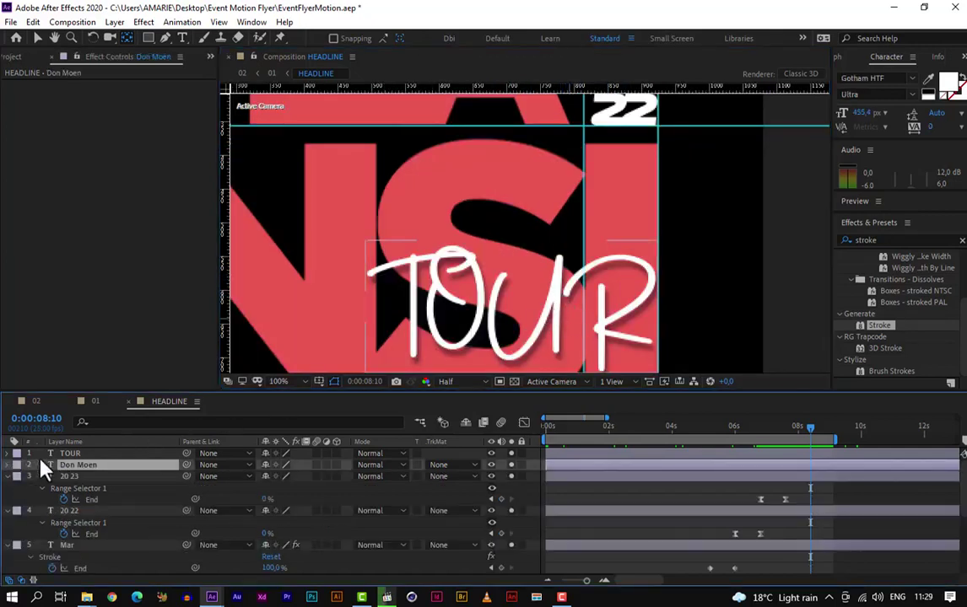
click(73, 454)
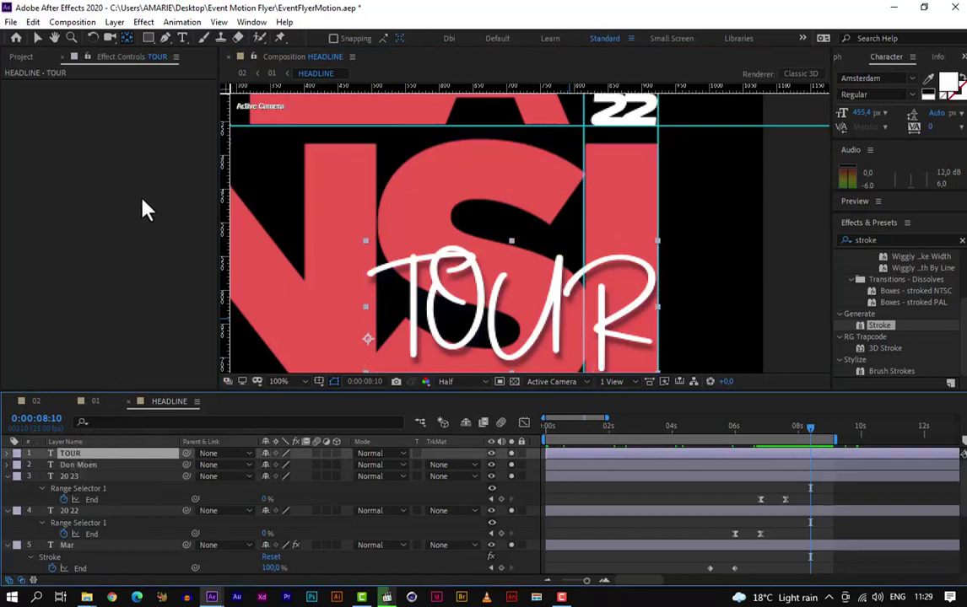
Step: With the Pen tool, start the mask path along the T's crossbar, top of the O and the T's stem
key(g)
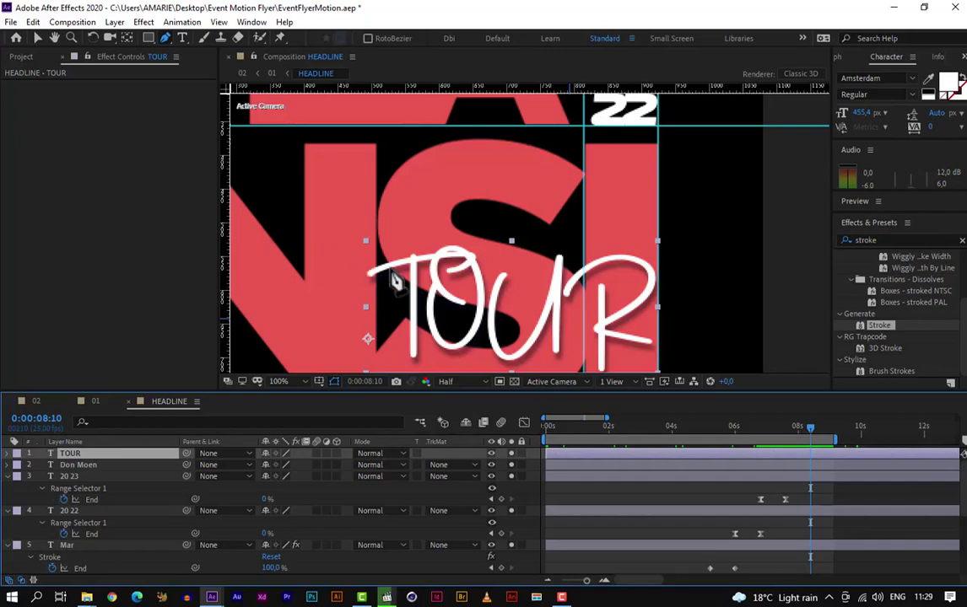
scroll(395, 281, up, 2)
scroll(392, 272, down, 2)
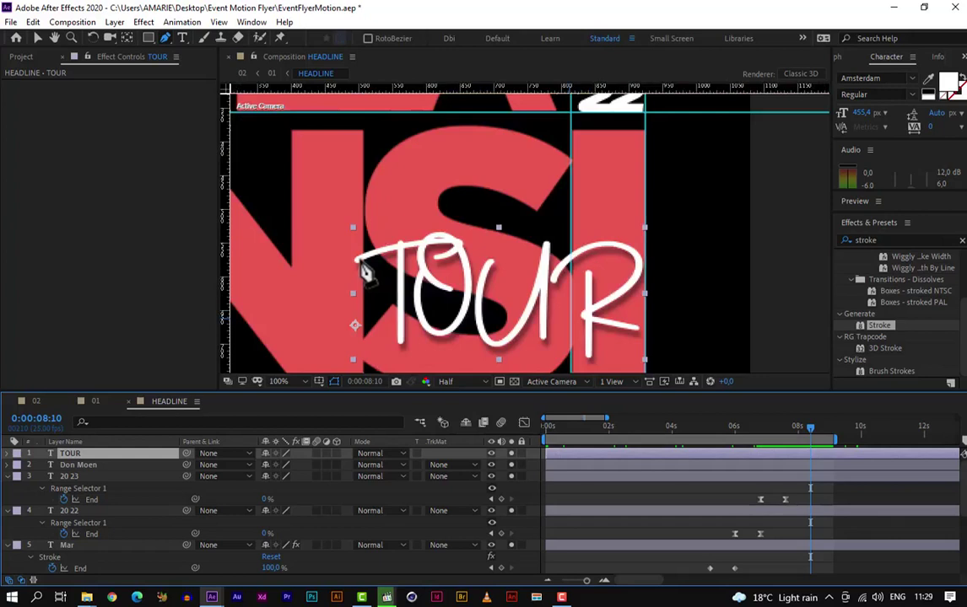
click(358, 259)
drag(461, 246, 488, 260)
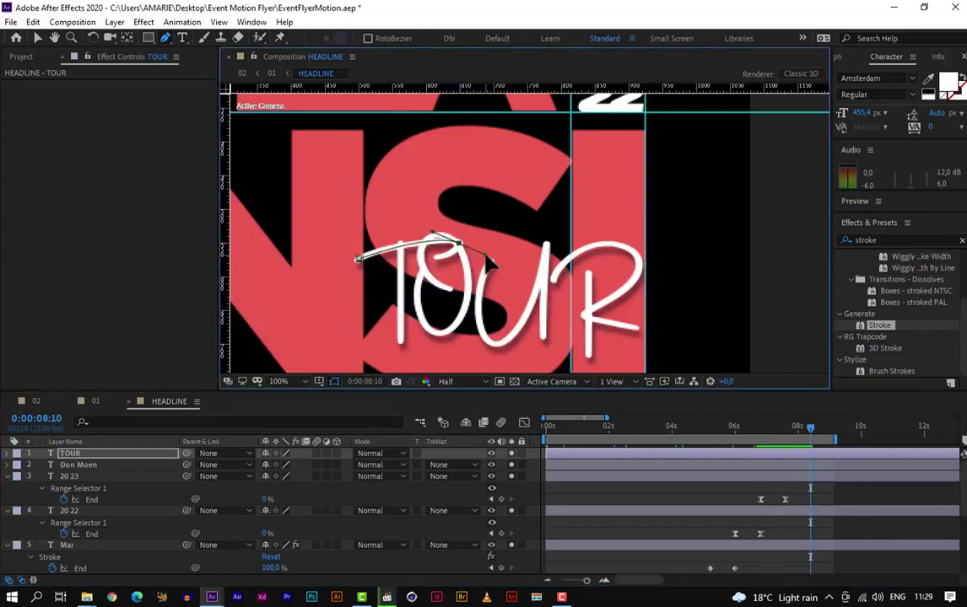
scroll(487, 260, up, 2)
mouse_move(550, 290)
mouse_down()
mouse_move(565, 296)
mouse_move(533, 285)
mouse_move(567, 288)
mouse_up()
scroll(595, 271, up, 2)
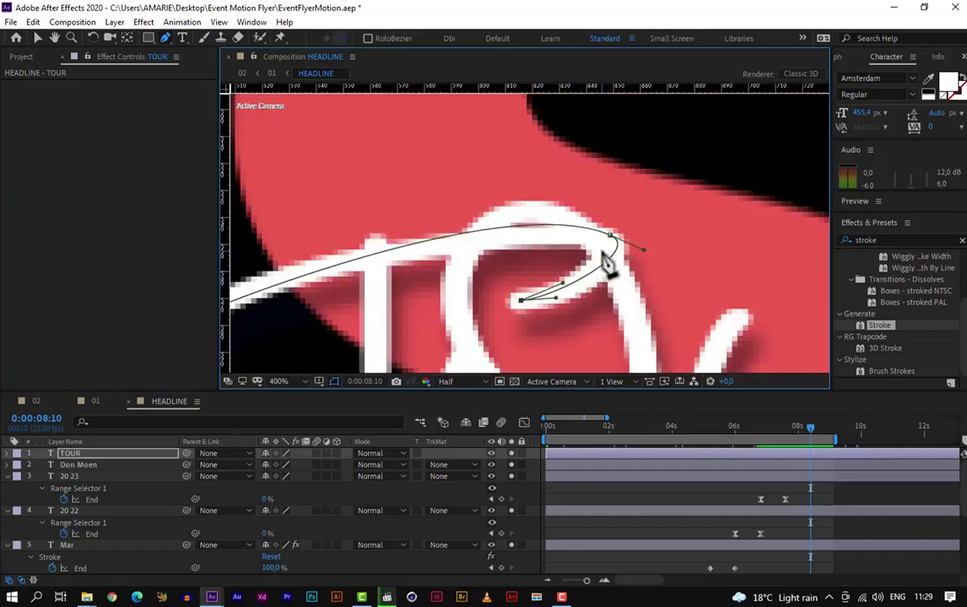
click(401, 298)
scroll(401, 297, down, 2)
drag(492, 341, 432, 263)
scroll(432, 263, up, 3)
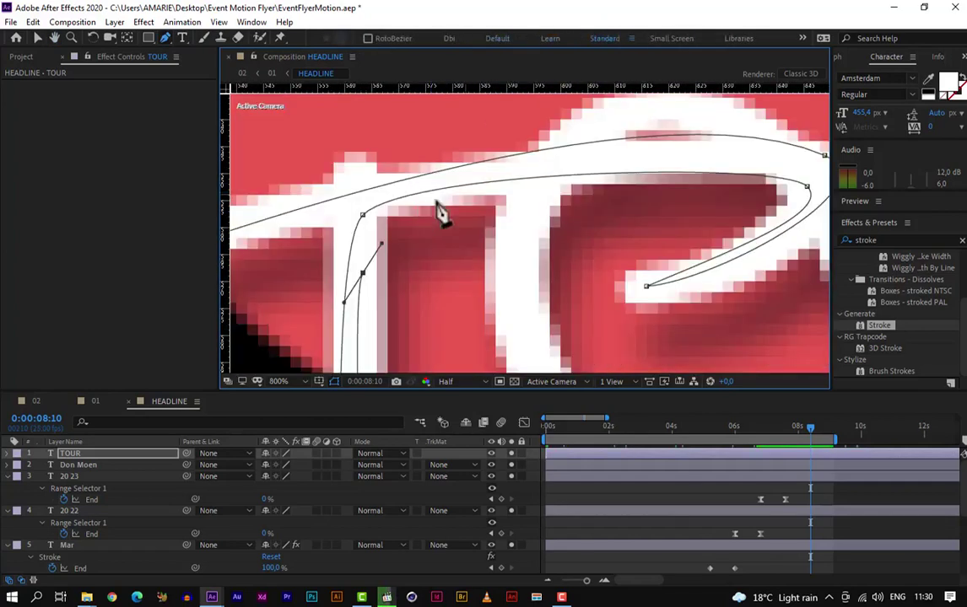
scroll(436, 210, down, 2)
scroll(604, 260, down, 2)
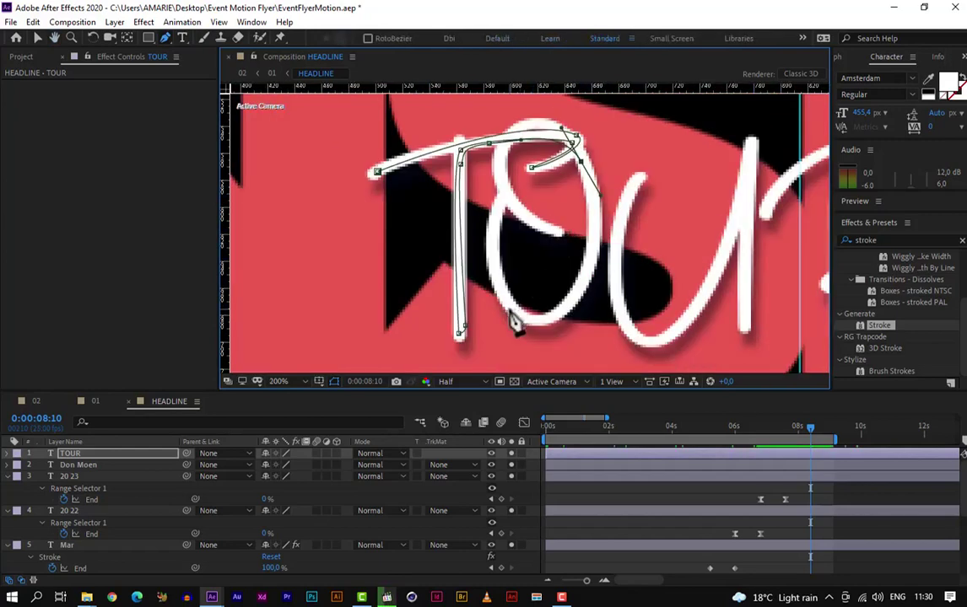
drag(508, 311, 458, 281)
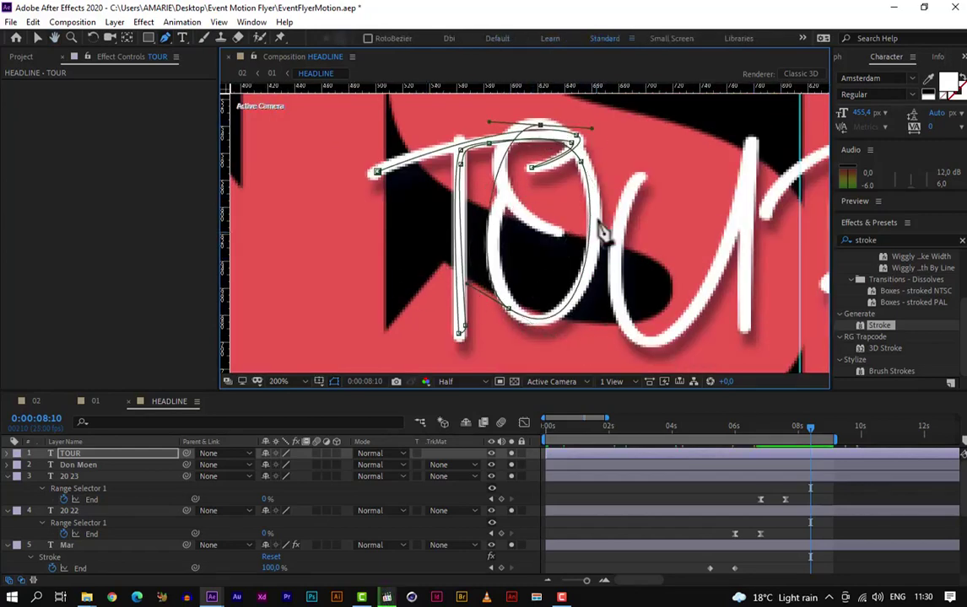
Step: Extend the mask path through the O, down the U stem and around the R's bowl and stem
scroll(611, 179, up, 2)
drag(553, 225, 476, 249)
scroll(525, 172, down, 2)
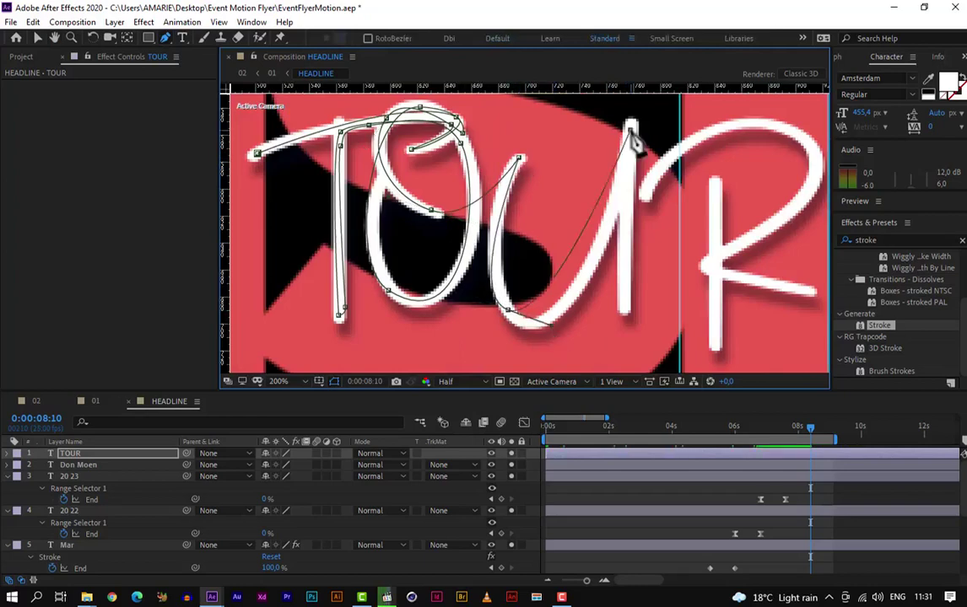
scroll(525, 173, down, 1)
drag(518, 211, 517, 302)
scroll(540, 196, up, 2)
drag(540, 195, 476, 100)
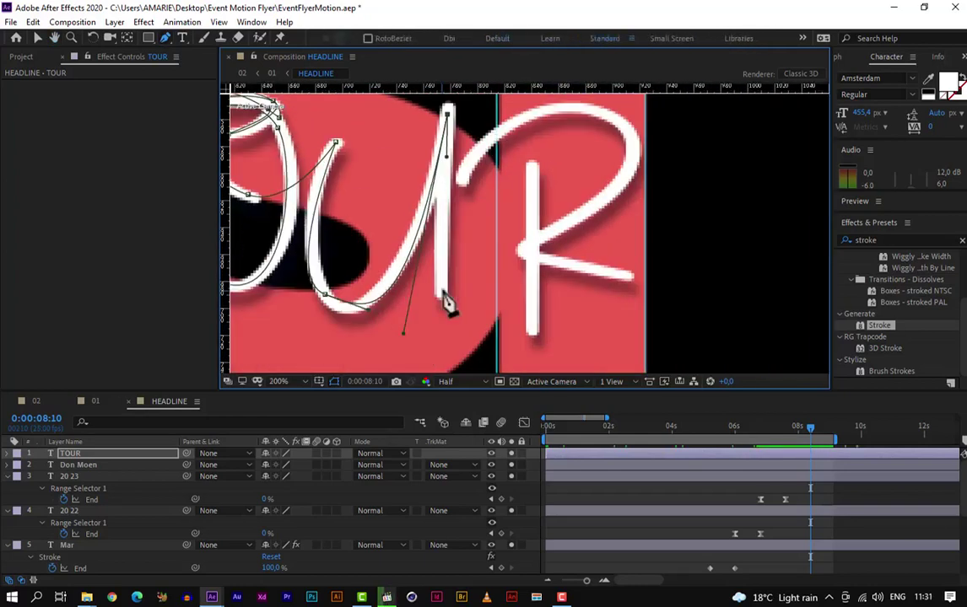
click(530, 118)
click(632, 161)
drag(527, 244, 533, 272)
click(531, 171)
click(533, 328)
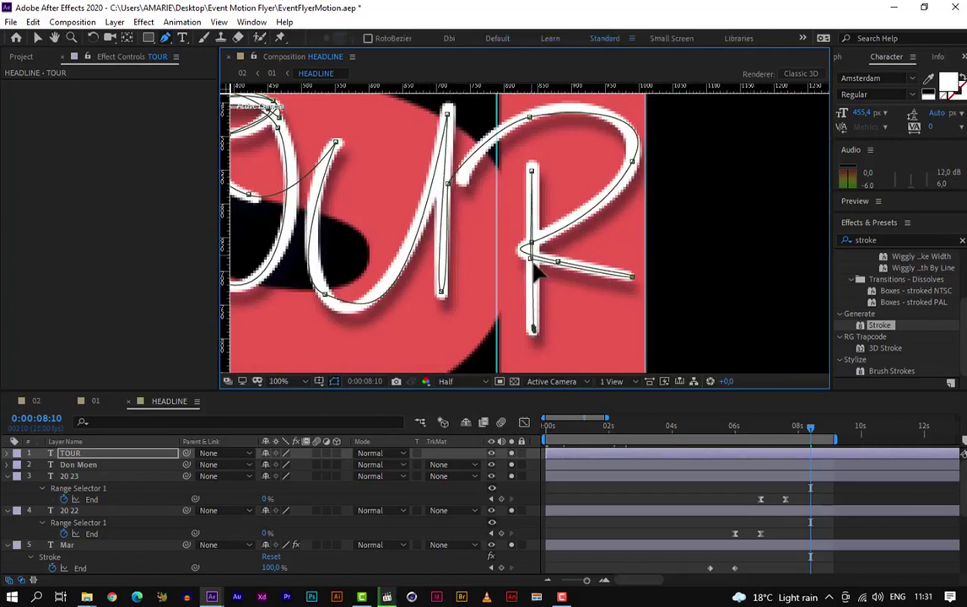
scroll(476, 232, down, 2)
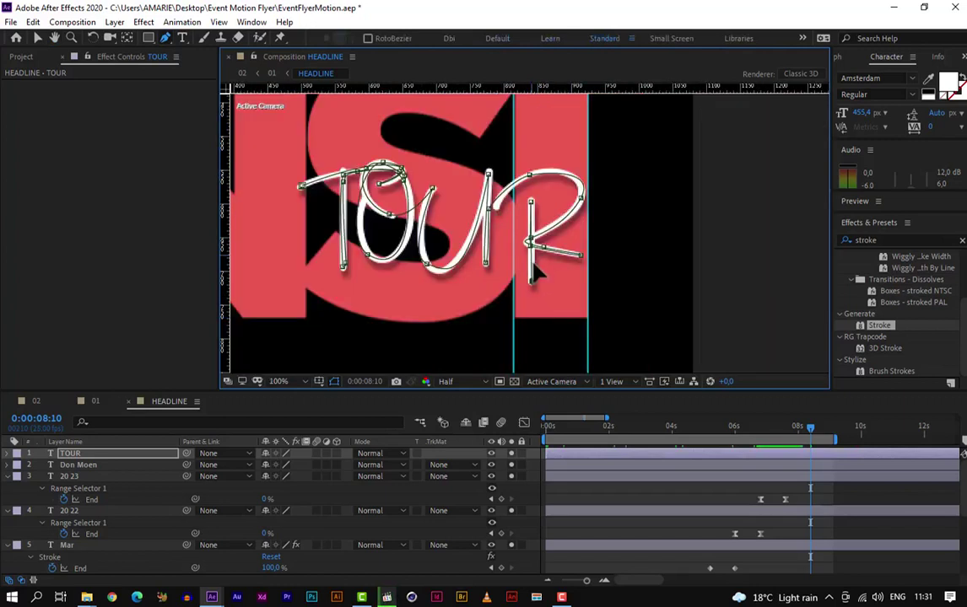
Step: Search 'stroke' in Effects & Presets and drop Generate > Stroke onto the TOUR layer
click(69, 457)
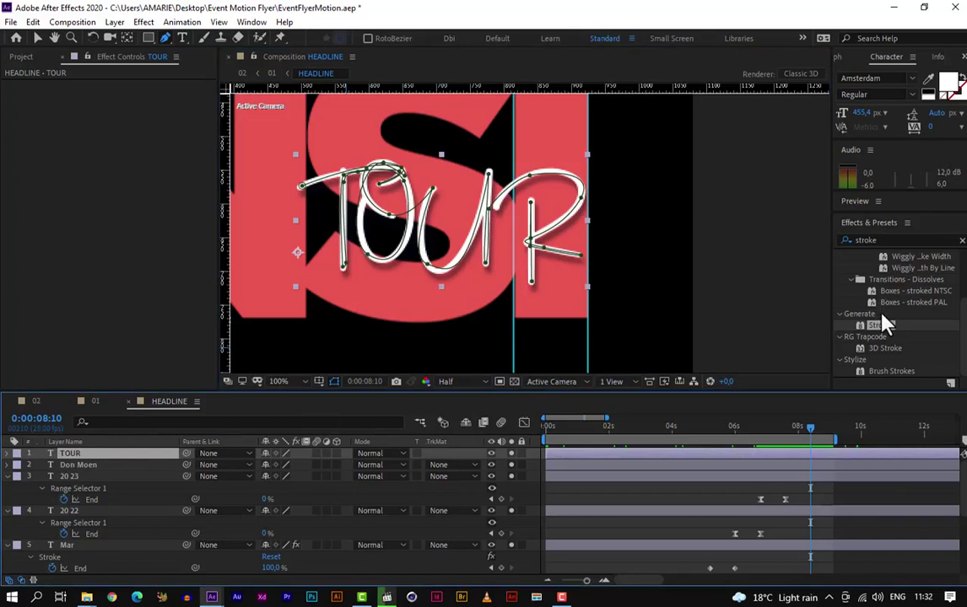
click(874, 240)
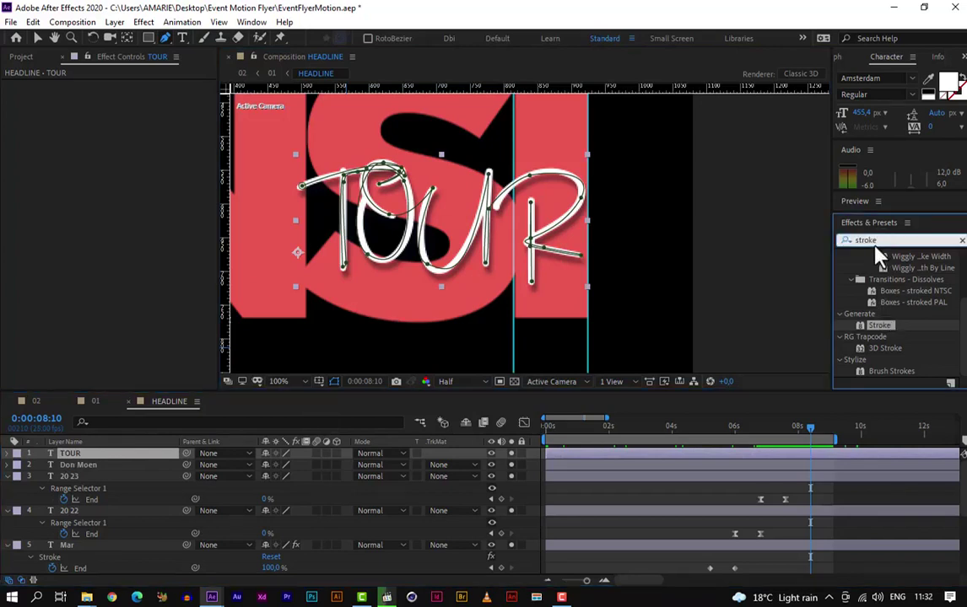
click(878, 327)
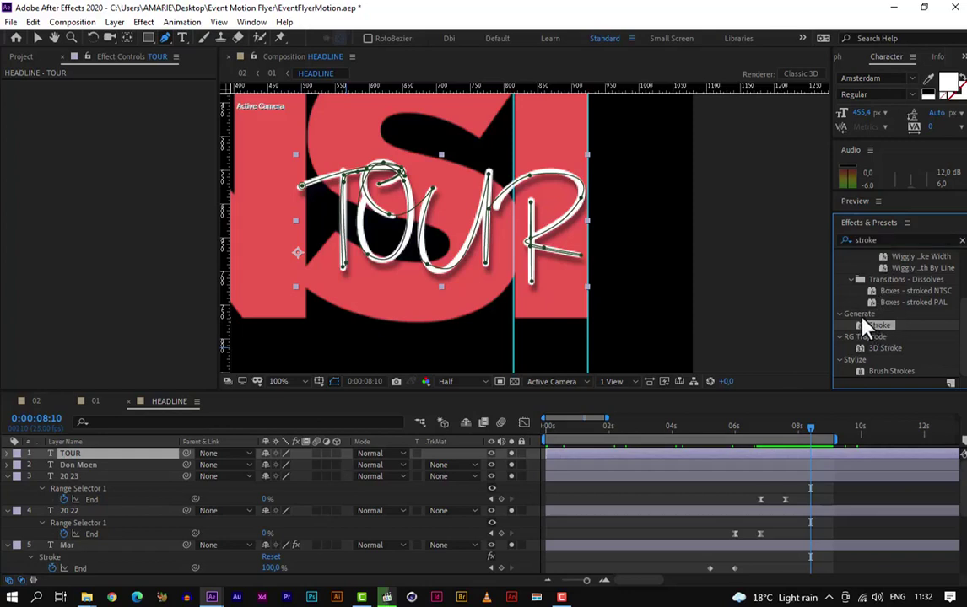
click(887, 239)
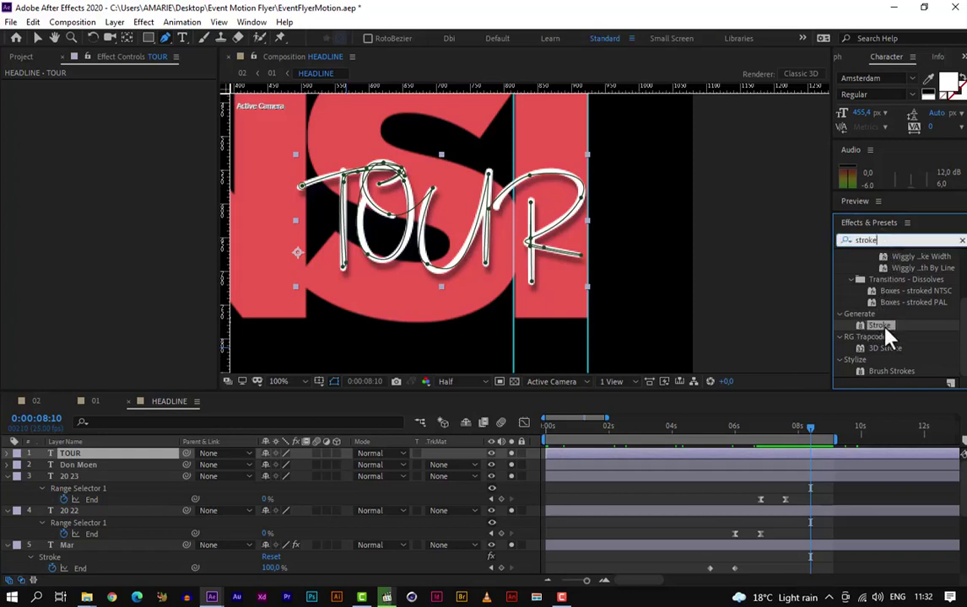
mouse_move(884, 329)
mouse_down()
mouse_move(785, 324)
mouse_move(416, 362)
mouse_move(117, 461)
mouse_up()
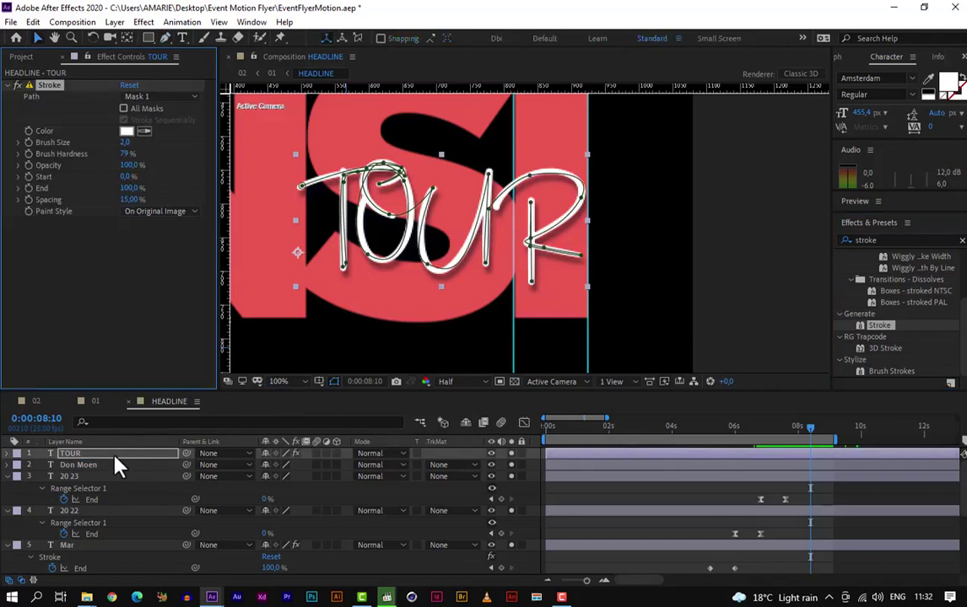
Step: Set TOUR's Stroke Paint Style to Reveal Original Image and move to 0:00:07:15
click(7, 455)
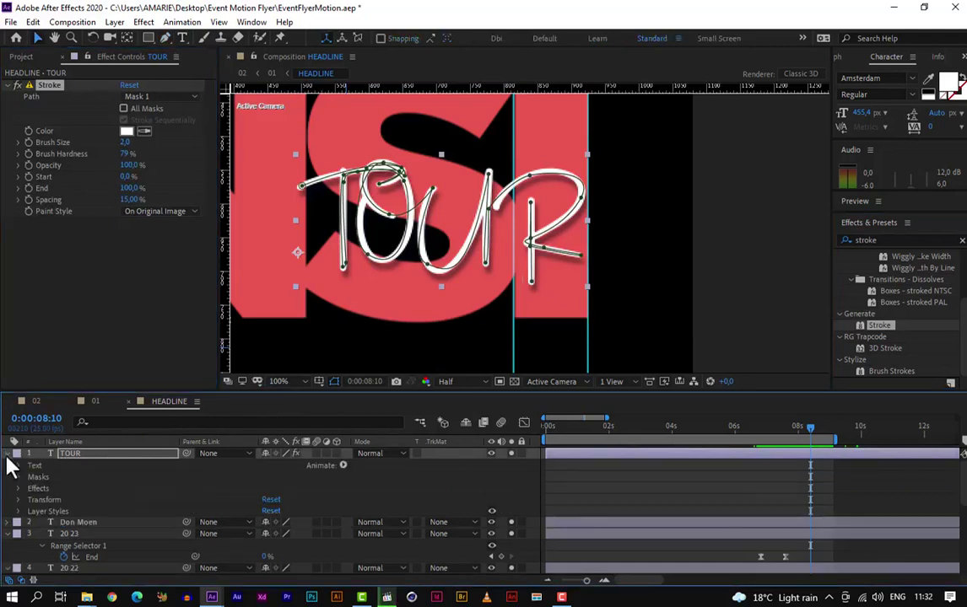
click(38, 477)
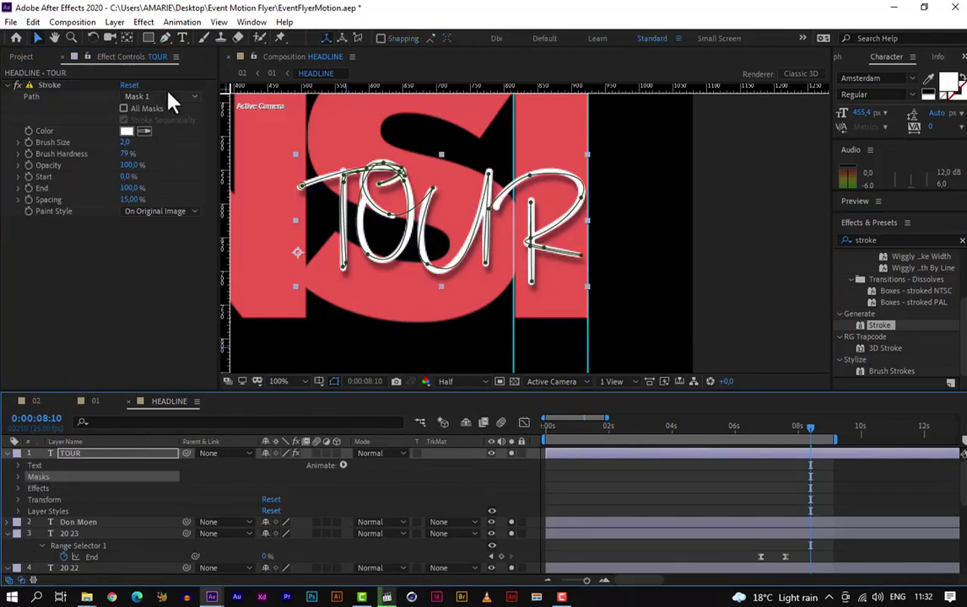
click(183, 215)
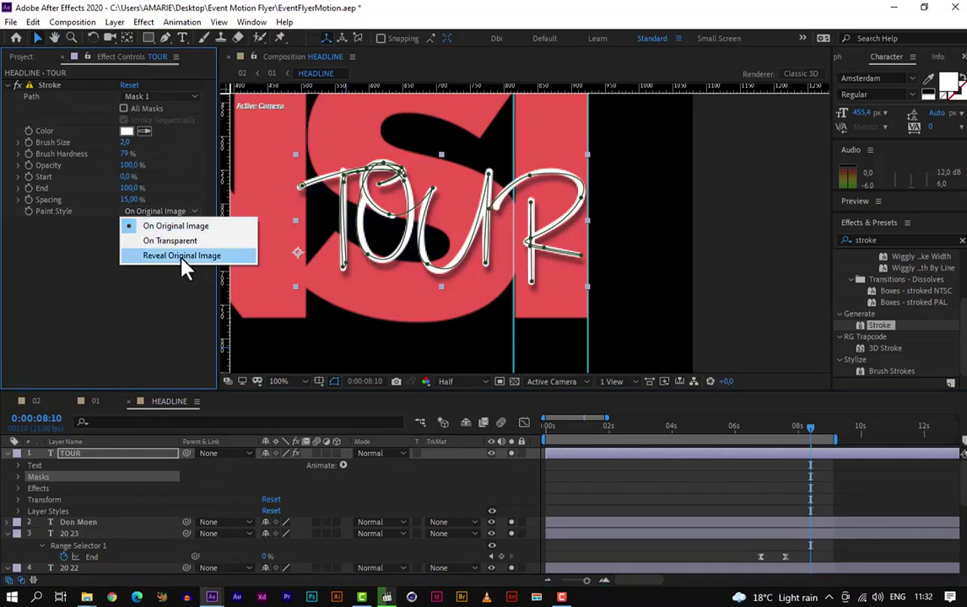
click(183, 255)
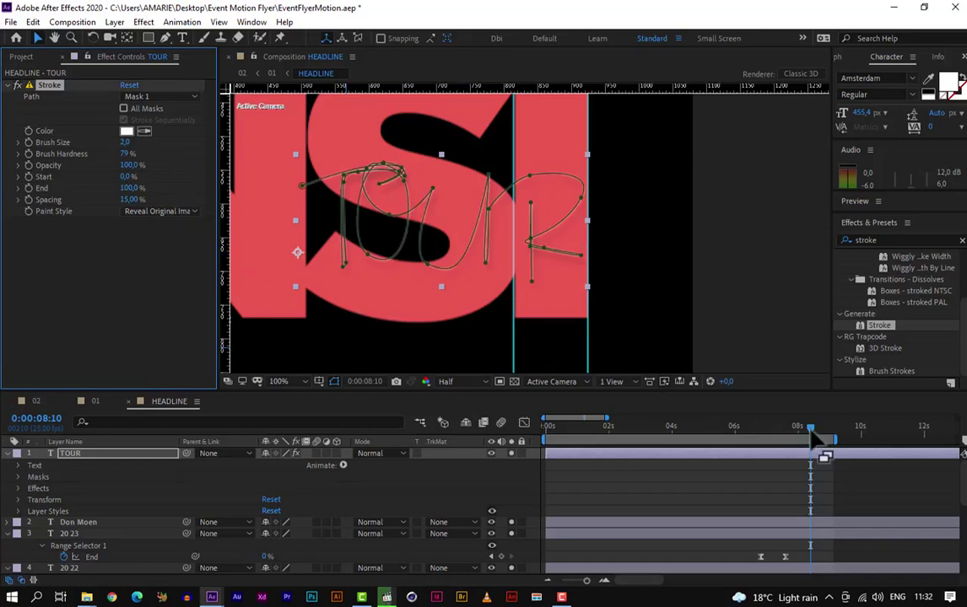
drag(810, 438, 785, 445)
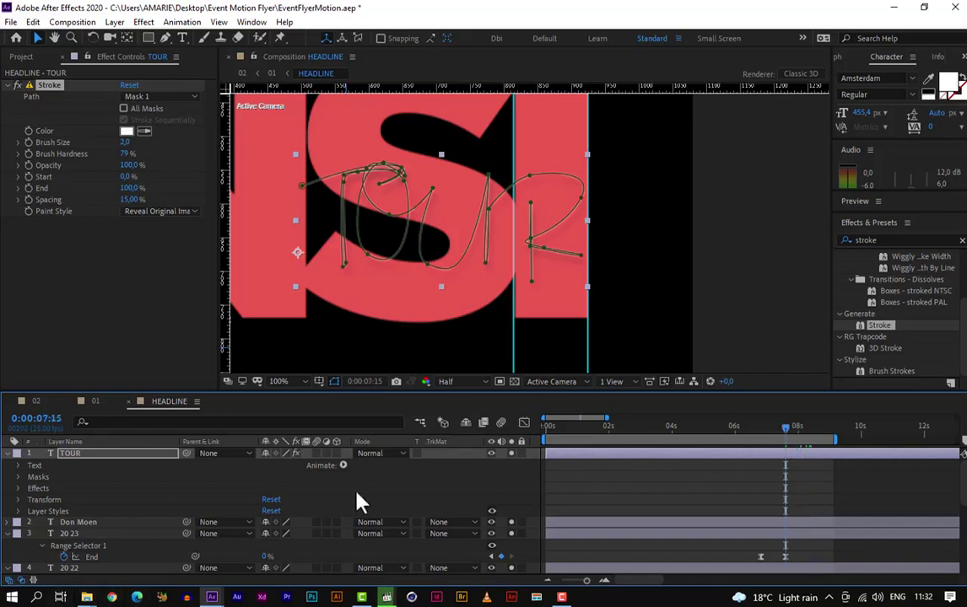
Step: Show Don Moen's keyframes, go to 0:00:08:10 and select the TOUR layer to view its Stroke settings
click(101, 524)
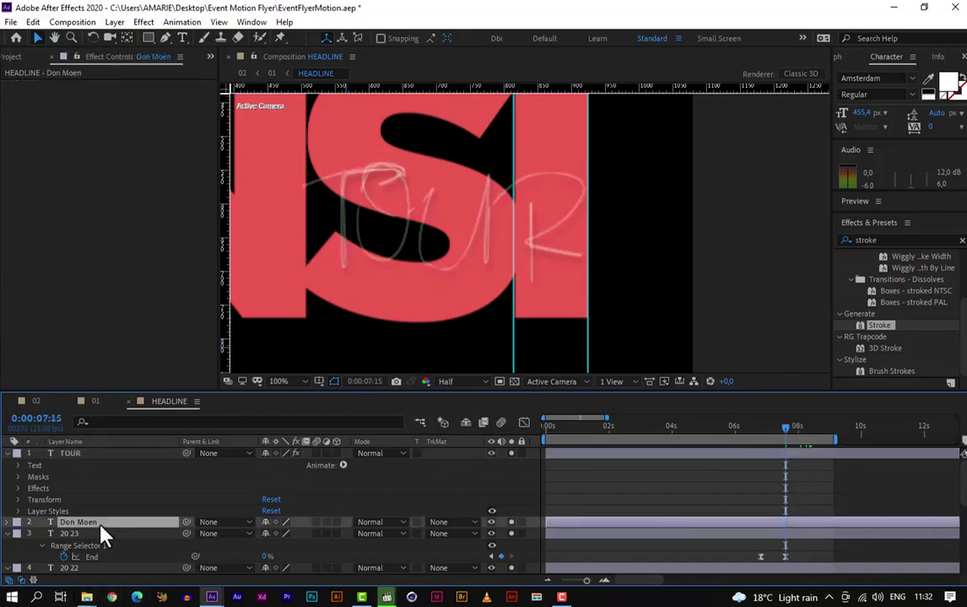
key(u)
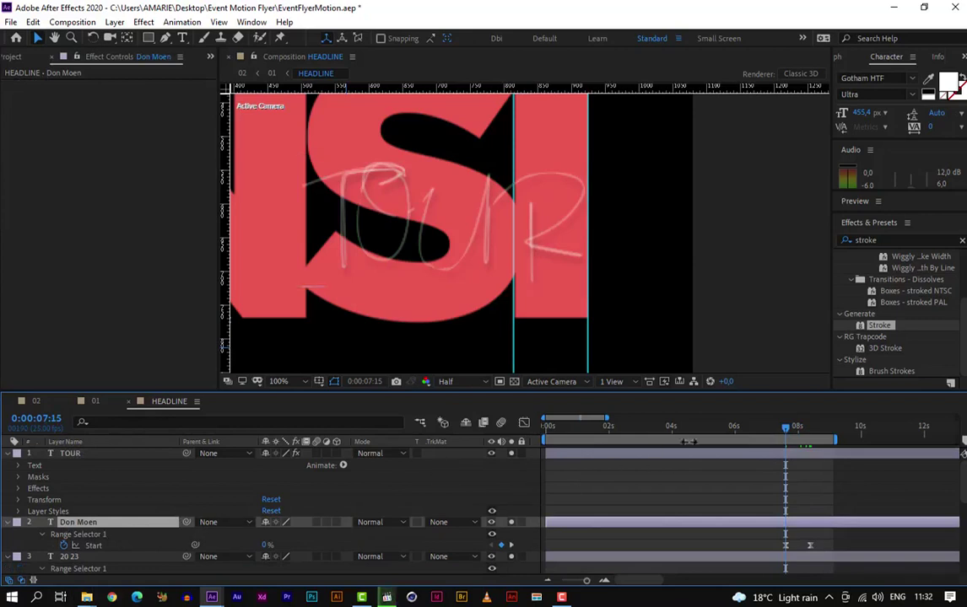
drag(787, 435, 810, 439)
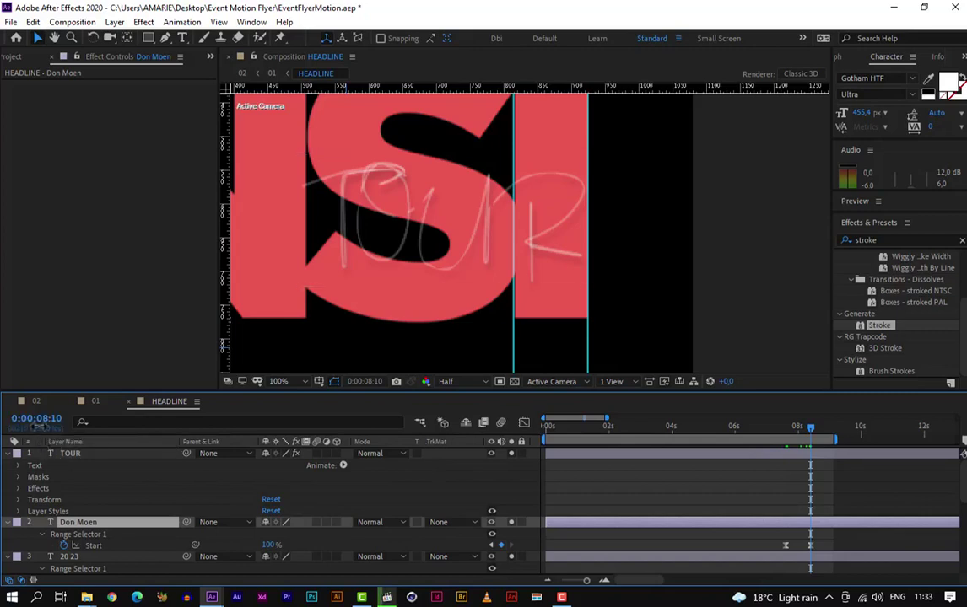
click(76, 456)
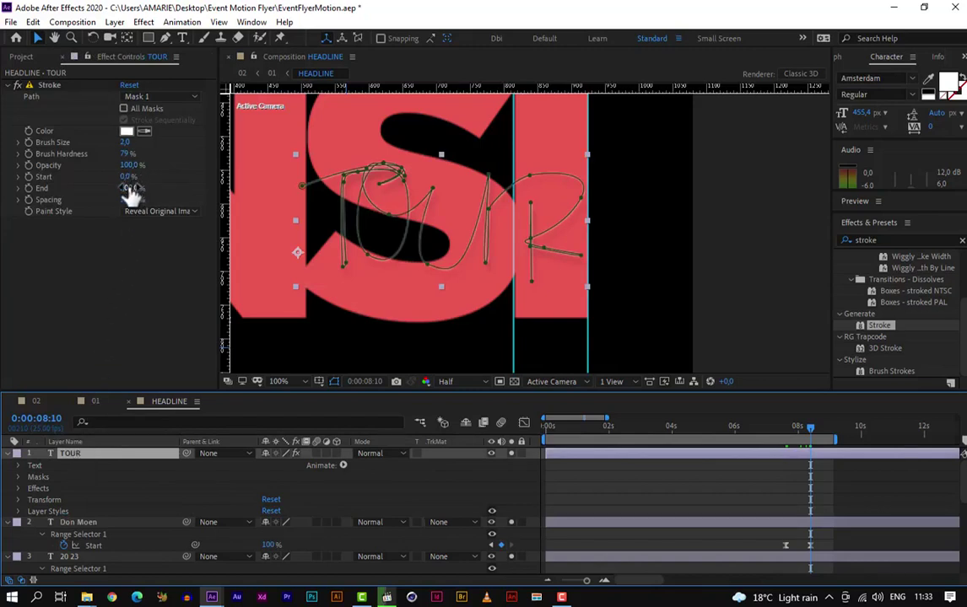
Step: Keyframe TOUR's stroke End from 0% to 100% at 0:00:09:05, with brush size 59.8
drag(129, 193, 20, 196)
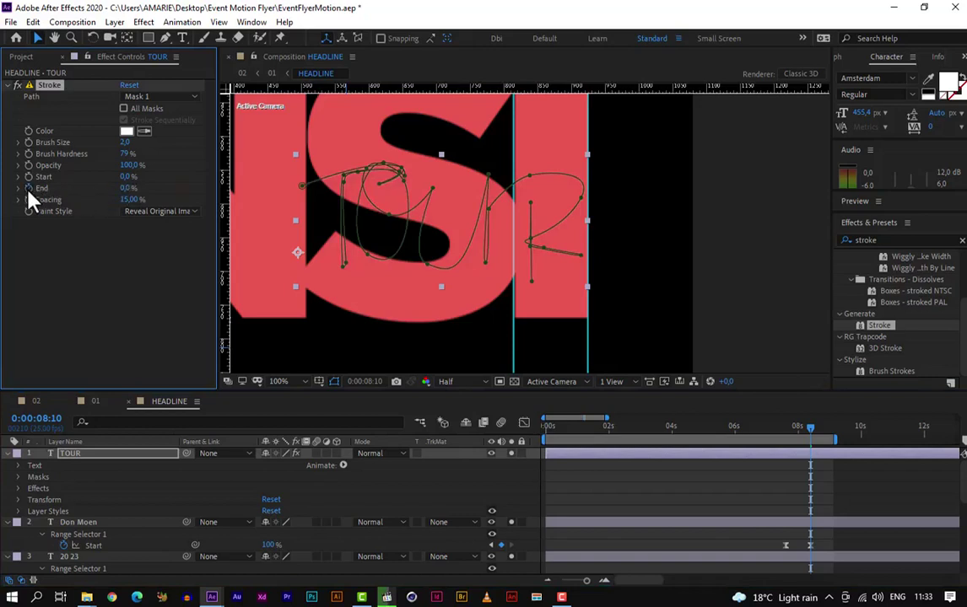
click(29, 189)
key(shift+Page_Down)
key(shift+Page_Down)
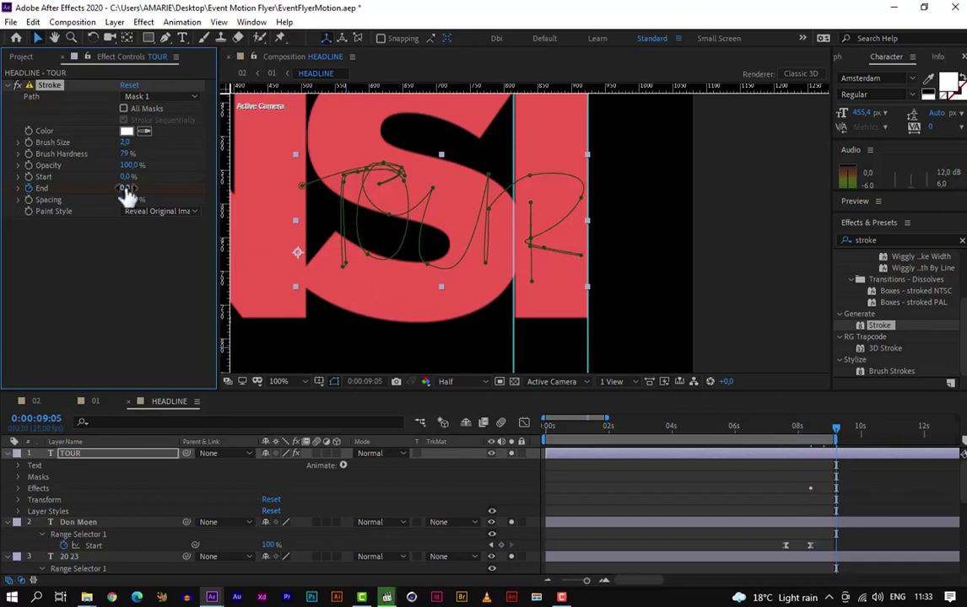
drag(126, 194, 419, 197)
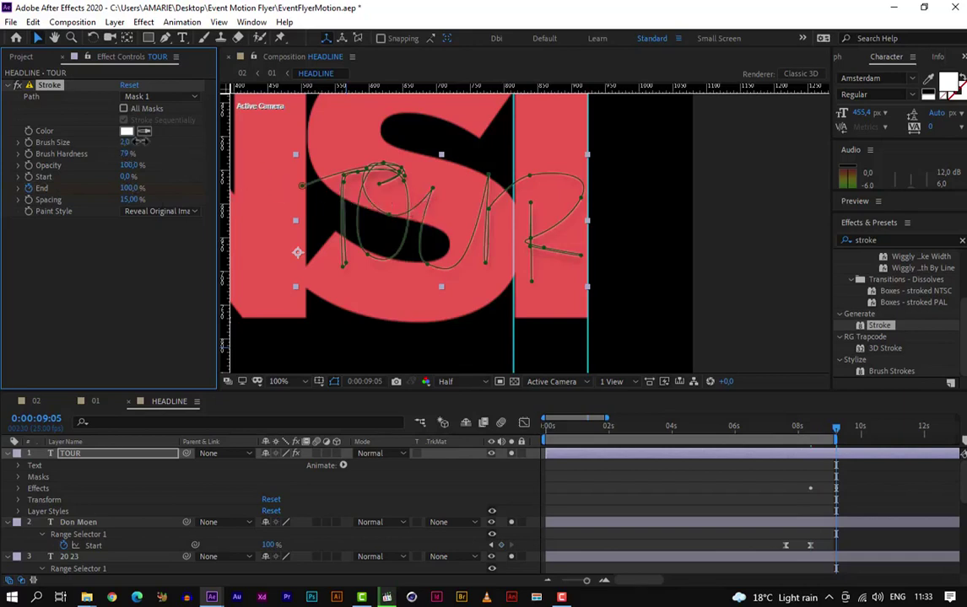
drag(135, 142, 511, 144)
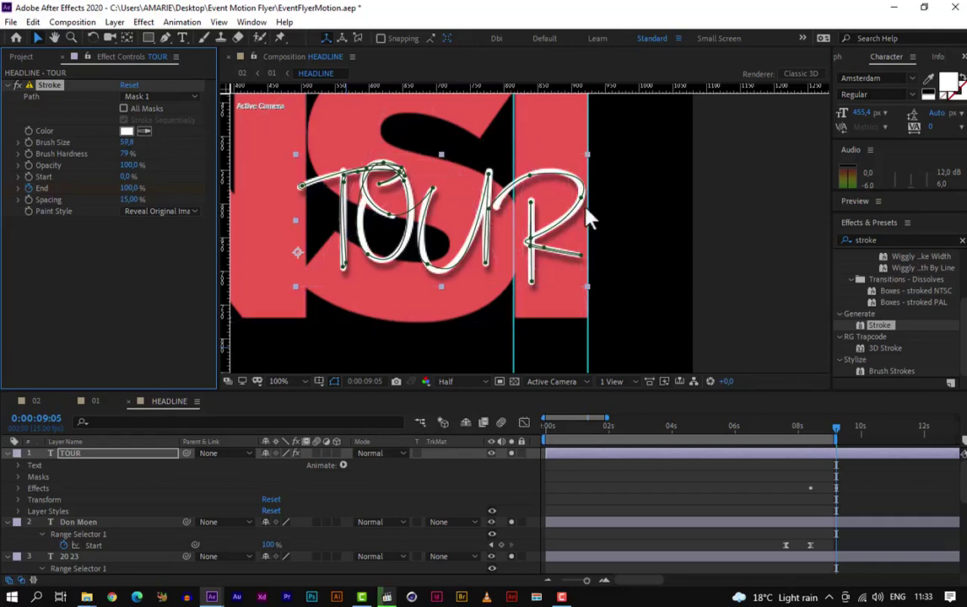
Step: Check the draw-on, zoom the viewer out and extend the work area to about 10.5 seconds
mouse_move(837, 431)
mouse_down()
mouse_move(794, 442)
mouse_move(818, 432)
mouse_up()
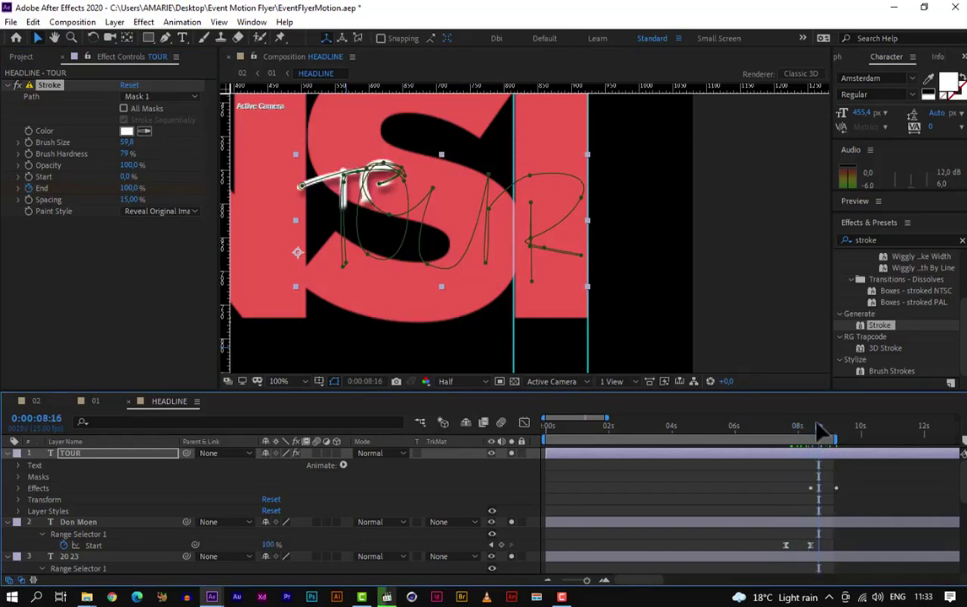
key(comma)
key(comma)
key(comma)
key(comma)
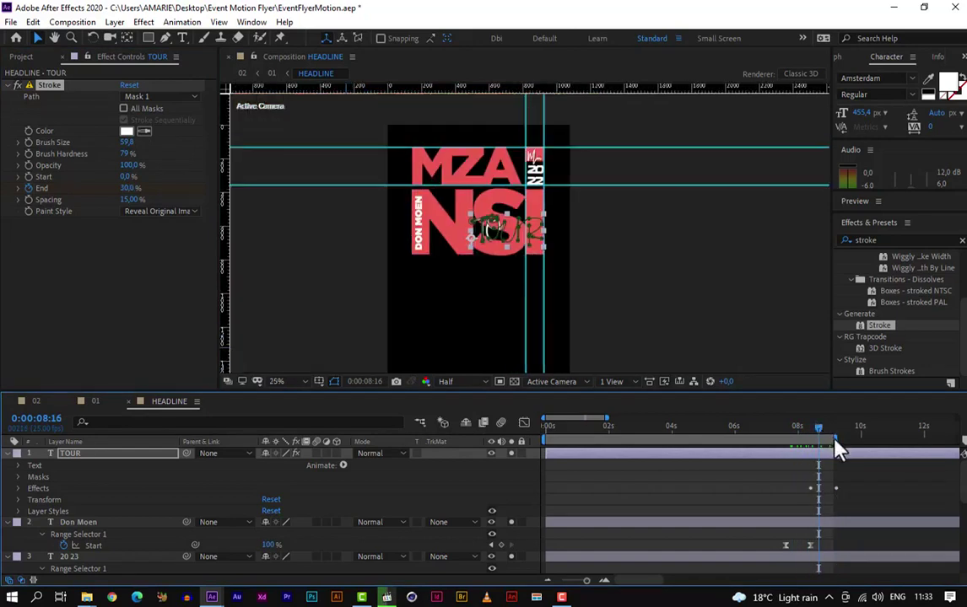
drag(836, 440, 880, 438)
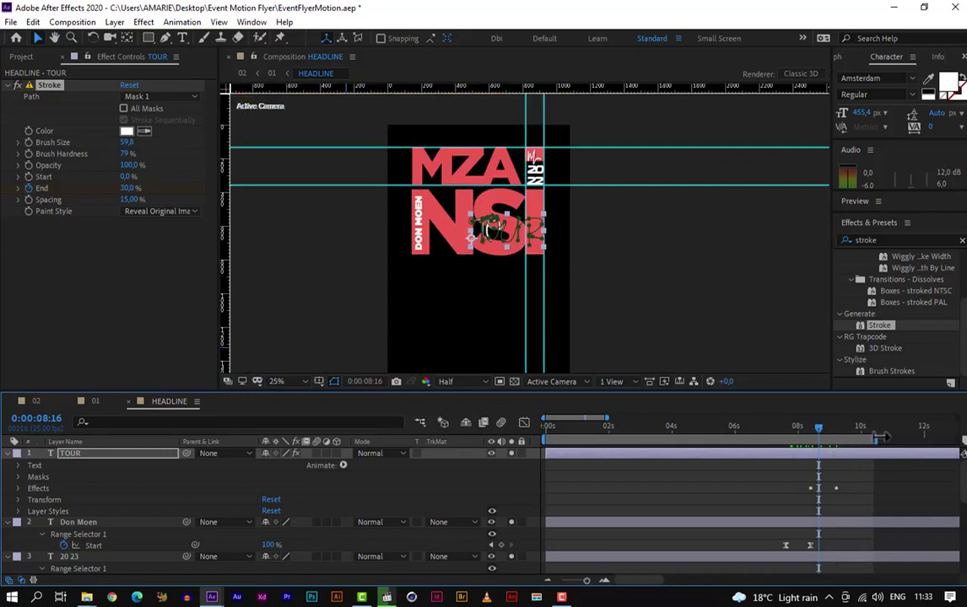
drag(820, 432, 501, 432)
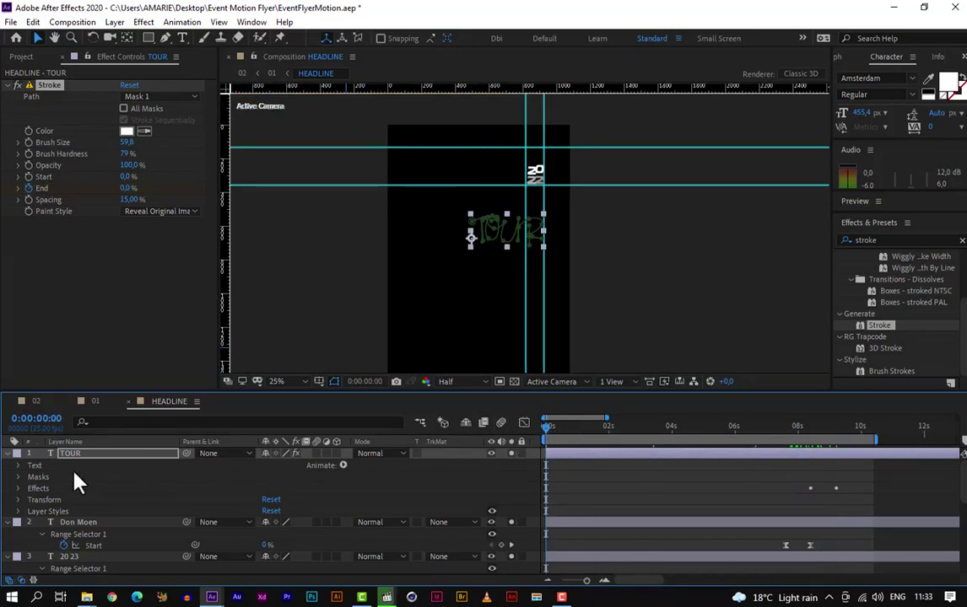
Step: Collapse the expanded properties of all eight layers in a maximized timeline
key(grave)
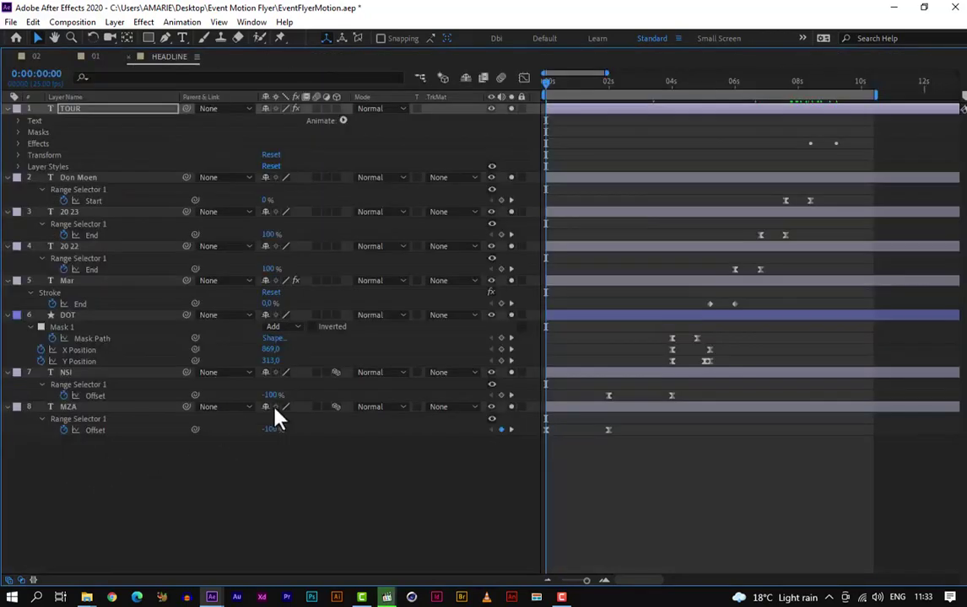
key(ctrl+a)
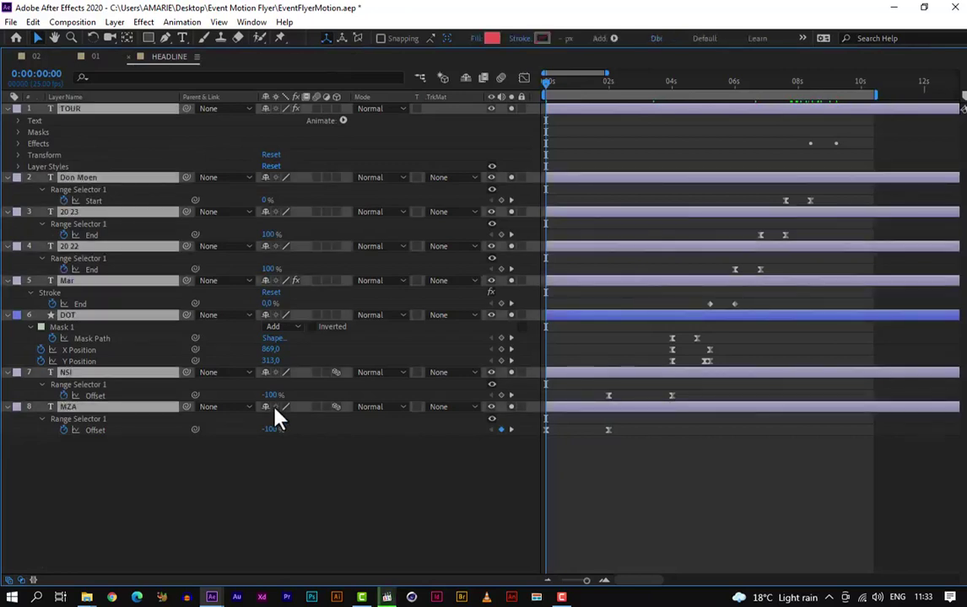
key(u)
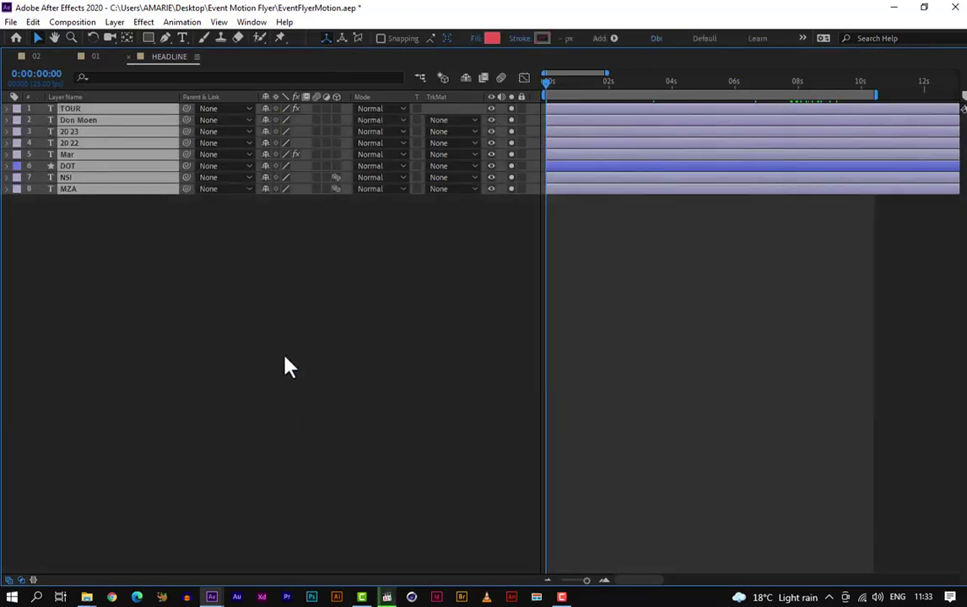
key(grave)
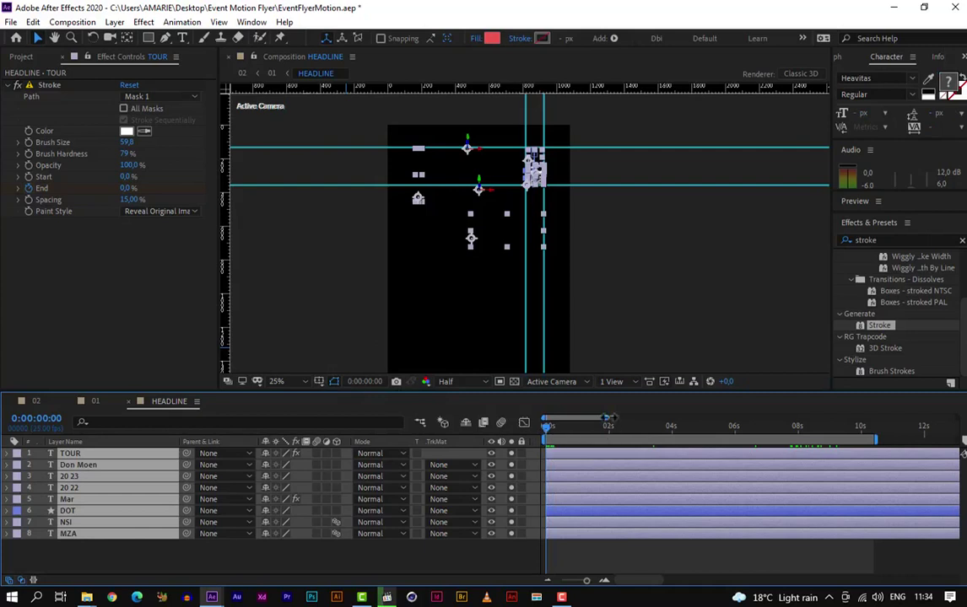
Step: Show only the keyframed properties and end the work area near 10 seconds
drag(605, 418, 654, 418)
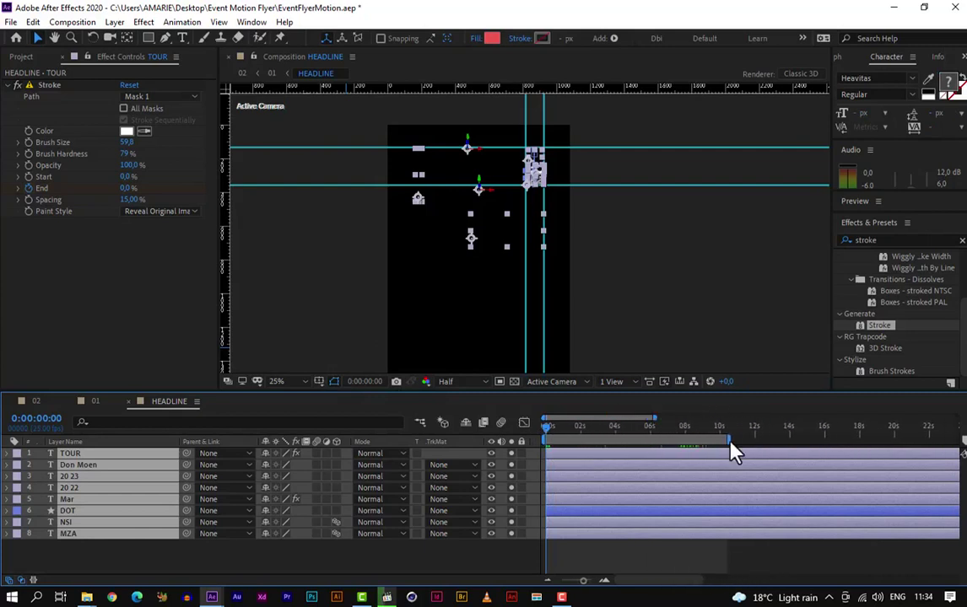
drag(735, 441, 836, 441)
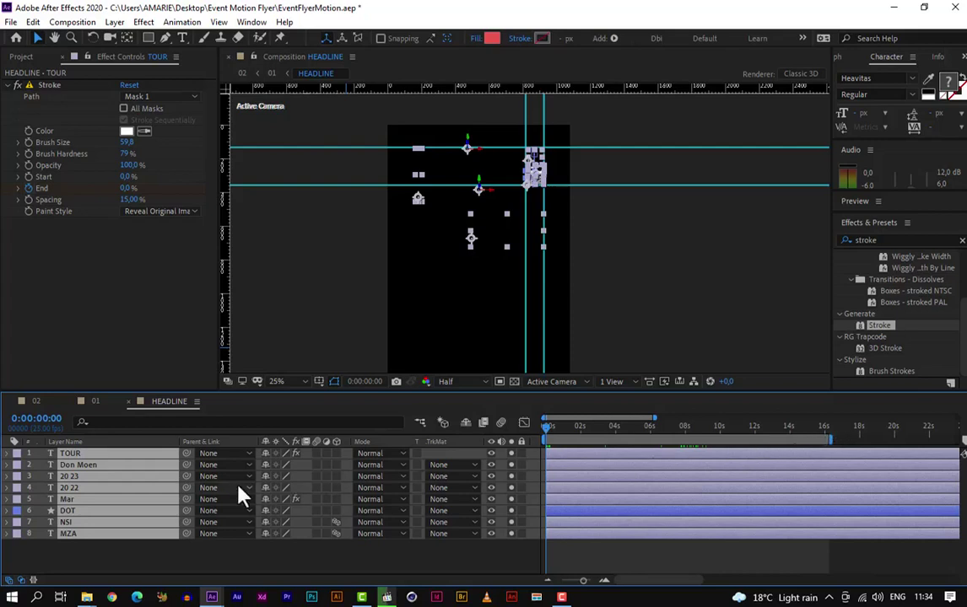
key(u)
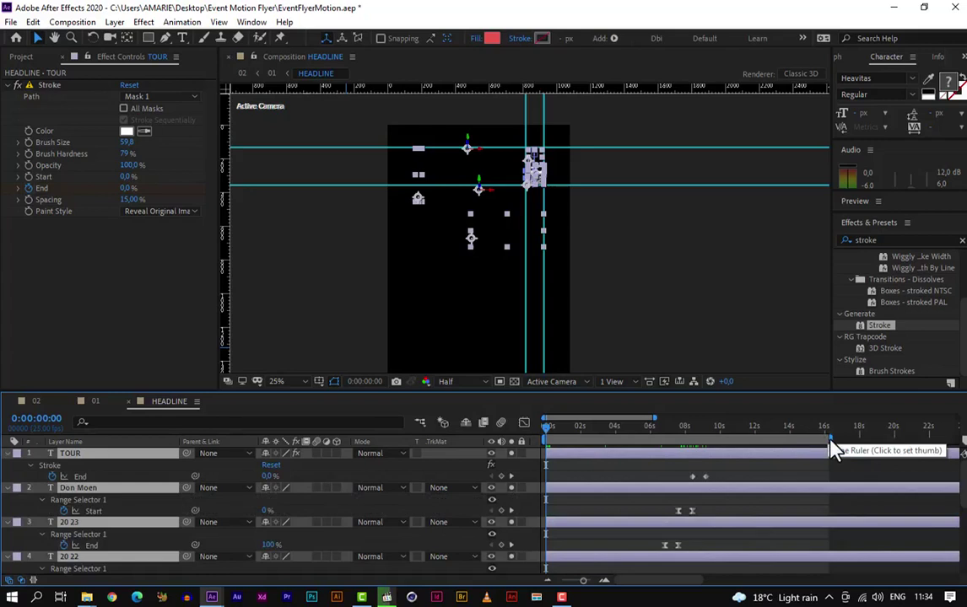
drag(830, 442, 724, 456)
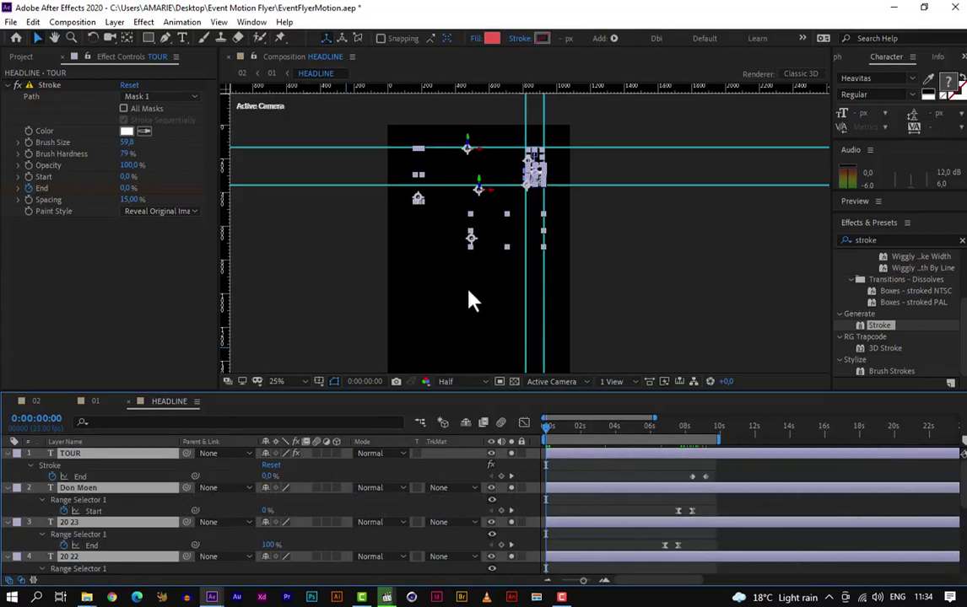
Step: Preview the headline with layers deselected, set the work area end at 0:00:12:21, then scrub to about 3 seconds
key(ctrl+shift+a)
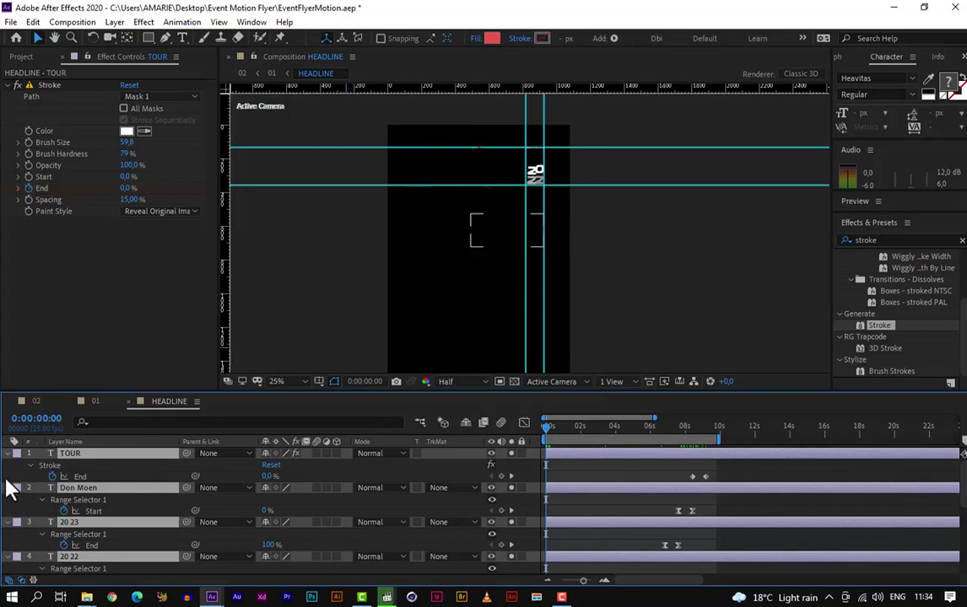
key(space)
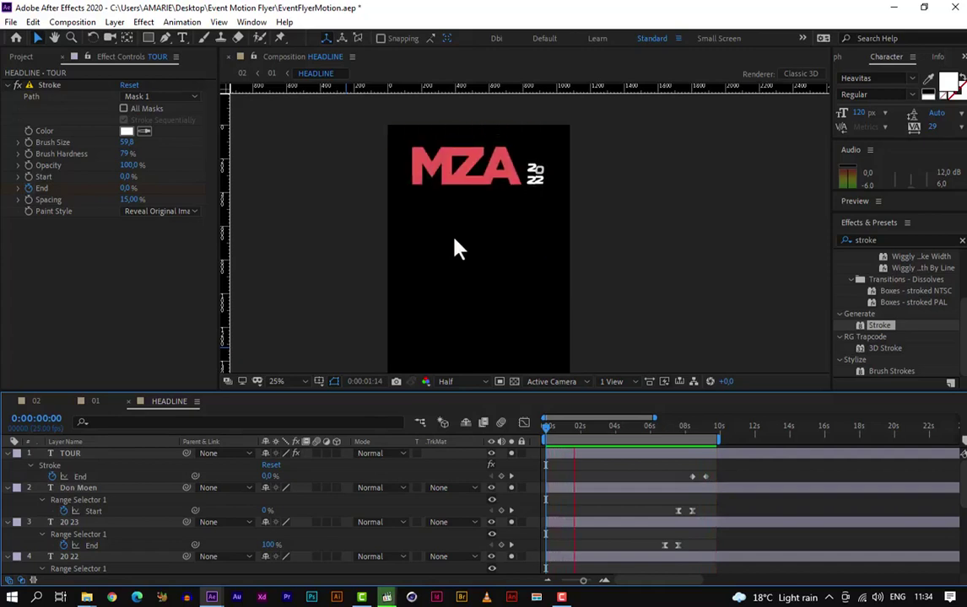
key(space)
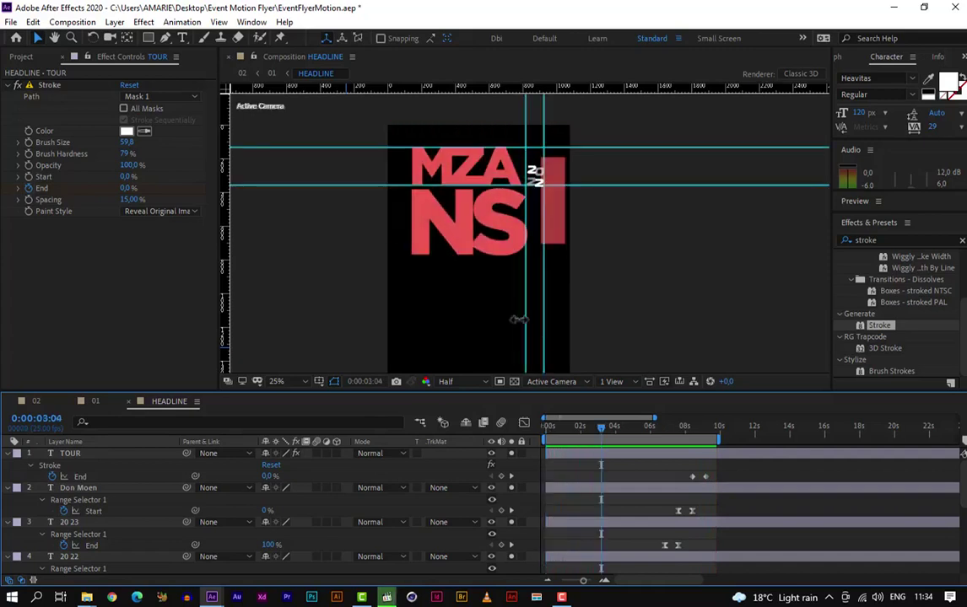
drag(604, 433, 769, 440)
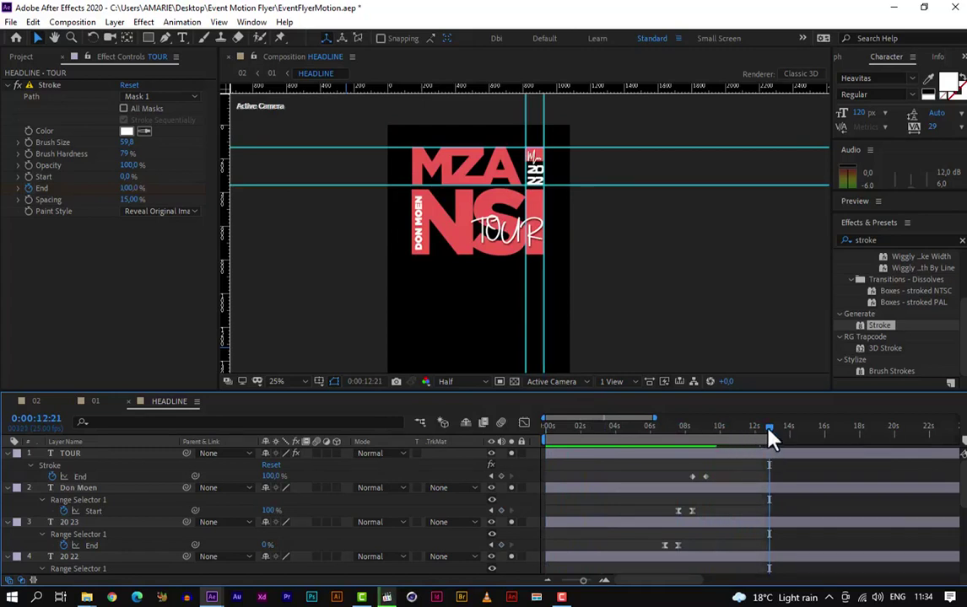
key(Home)
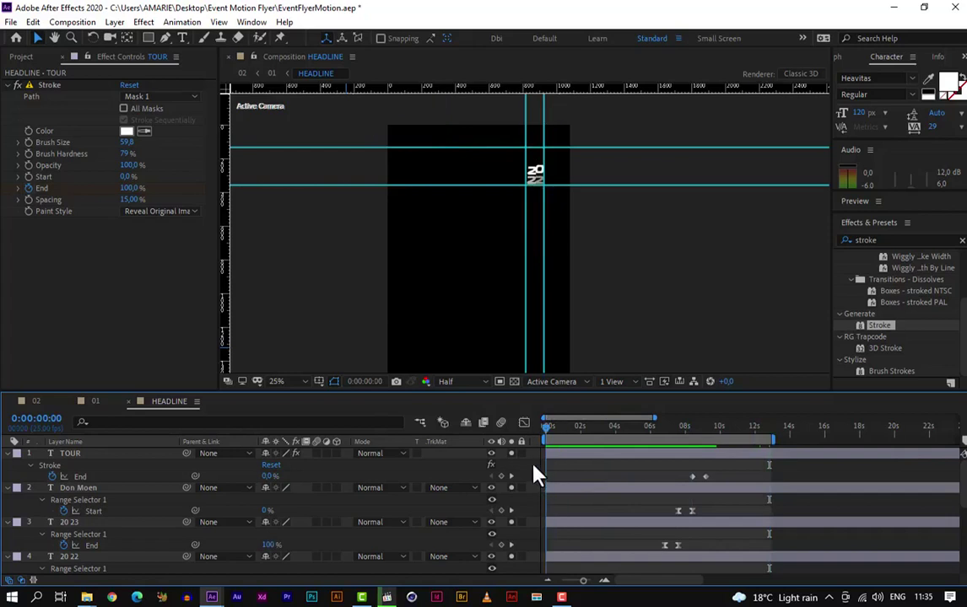
drag(534, 475, 613, 468)
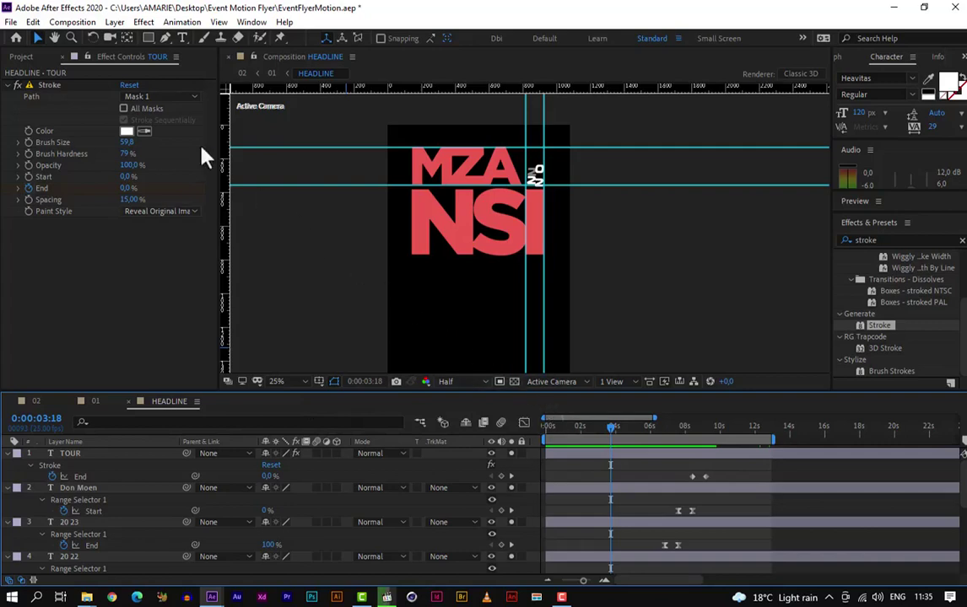
Step: Purge All Memory & Disk Cache from the Edit menu, confirm, then select the TOUR layer
click(33, 22)
mouse_move(120, 313)
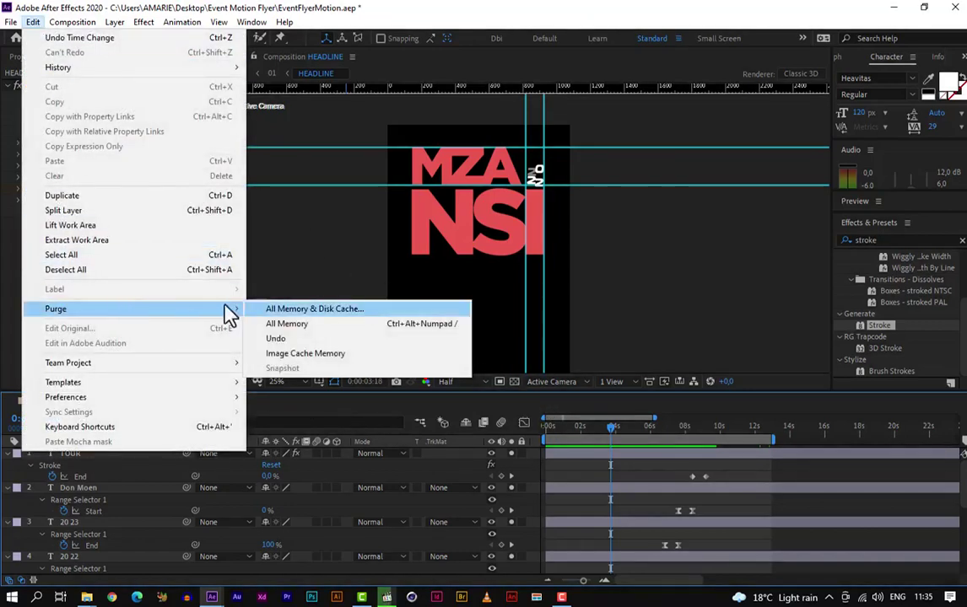
click(307, 310)
click(513, 329)
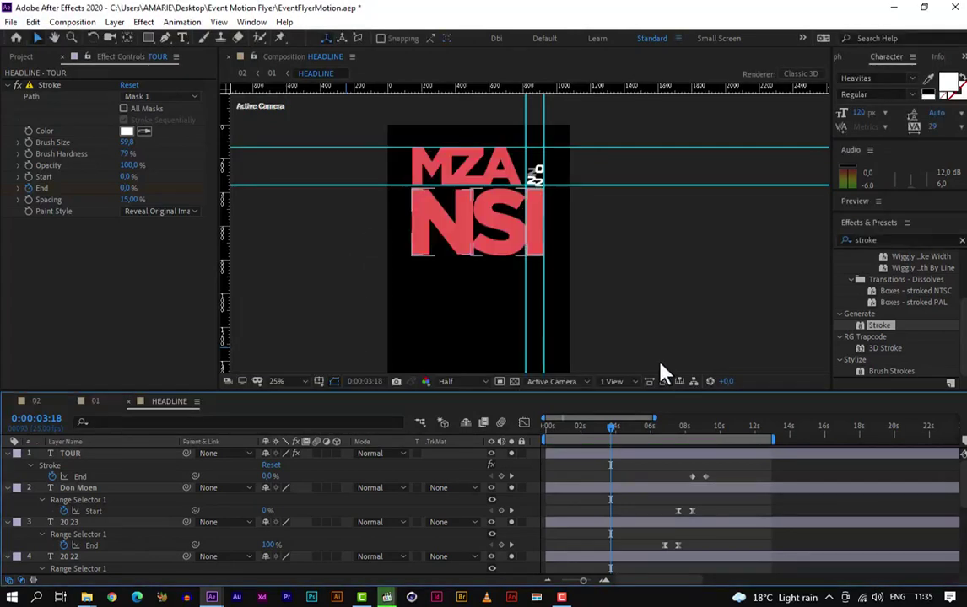
click(108, 455)
Step: Trim the 20 23 and 20 22 layers' in points to 0:00:06:14 with Alt+[
key(grave)
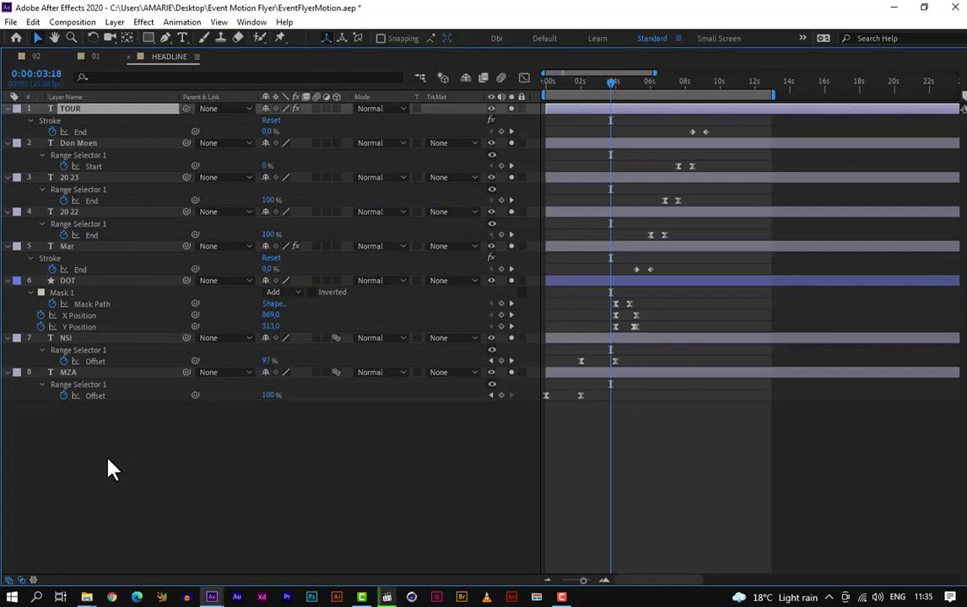
click(84, 214)
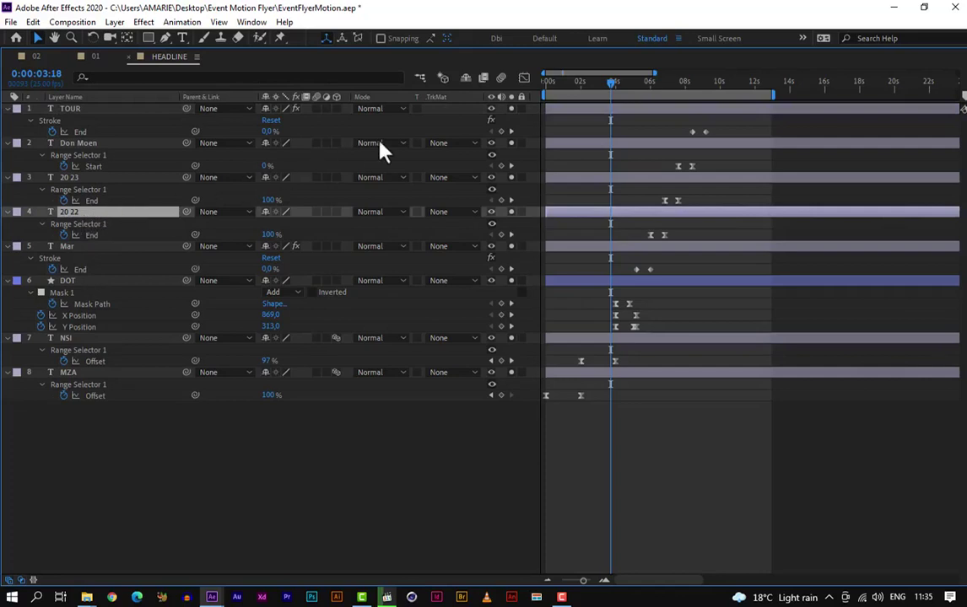
drag(611, 89, 651, 98)
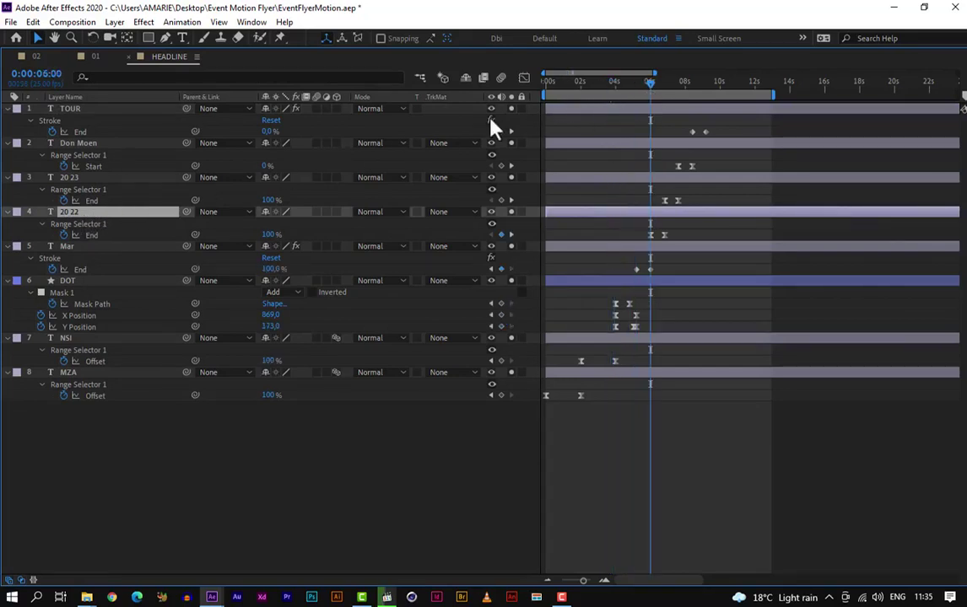
click(81, 178)
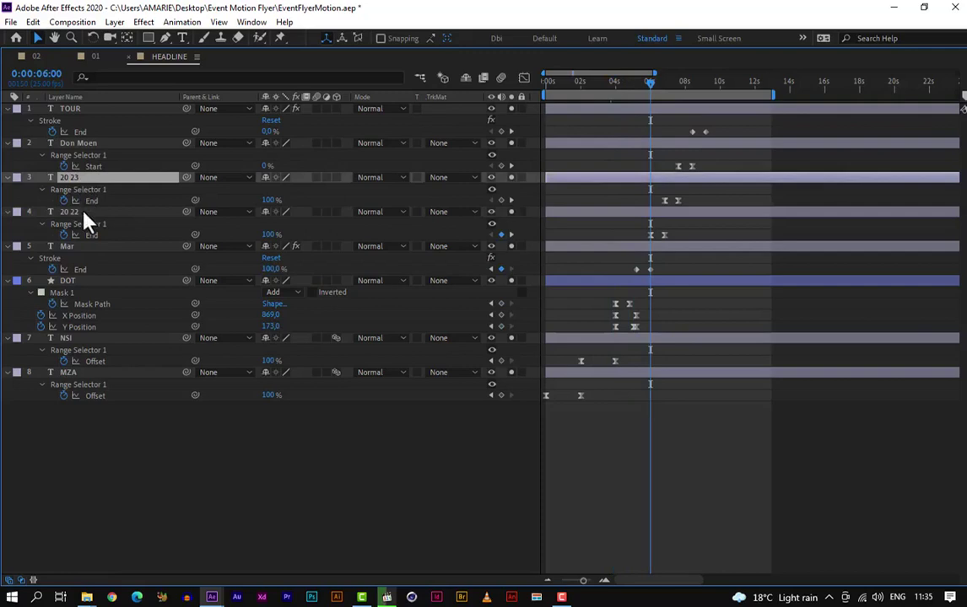
ctrl+click(83, 213)
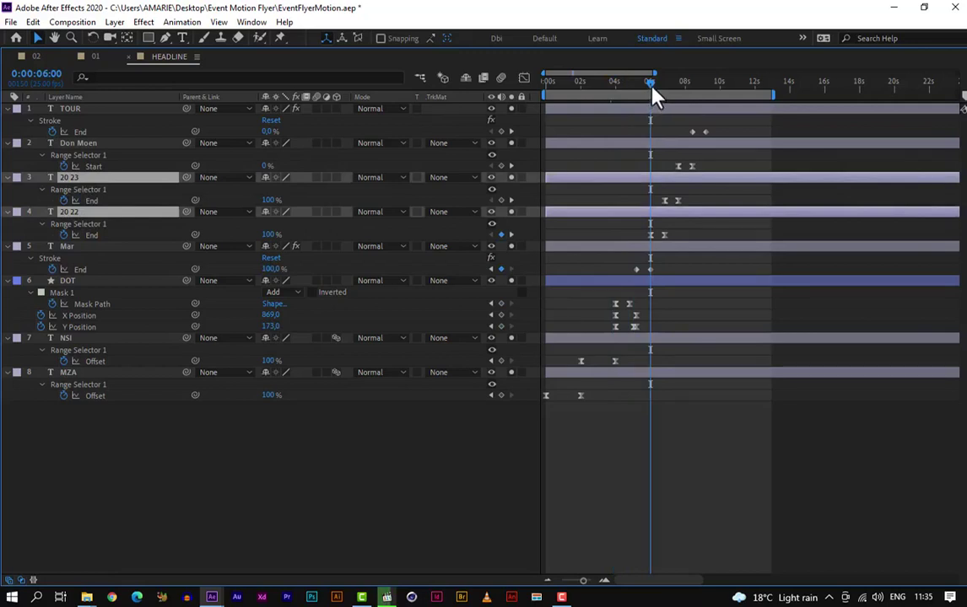
drag(654, 83, 662, 95)
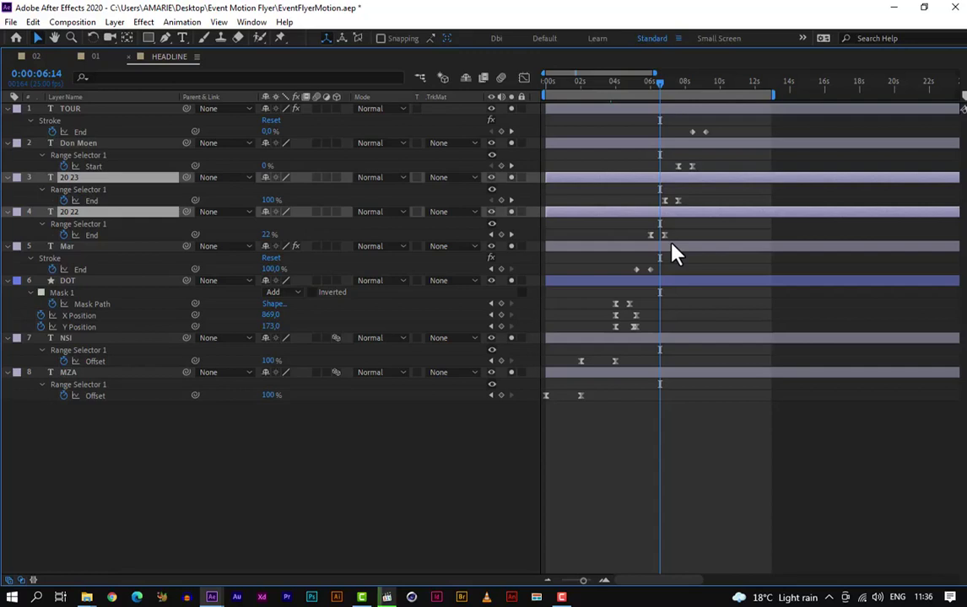
key(alt+bracketleft)
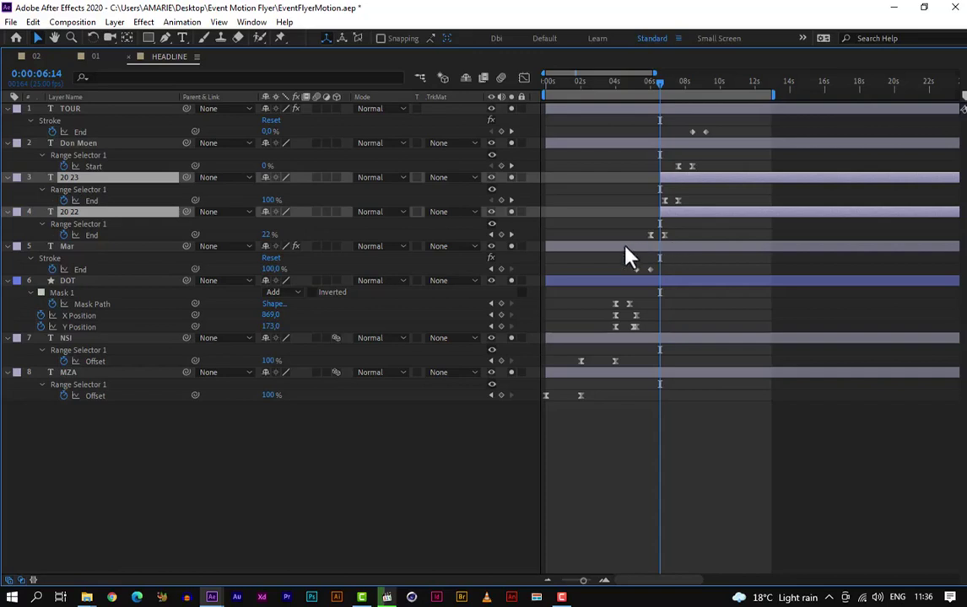
Step: Apply Easy Ease to the Mar layer's two stroke End keyframes
click(98, 284)
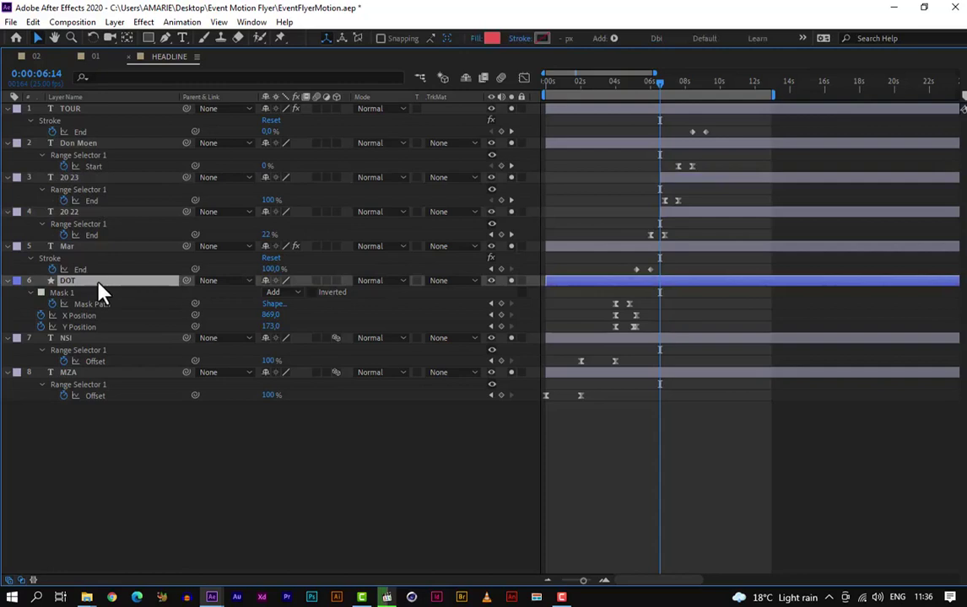
click(104, 247)
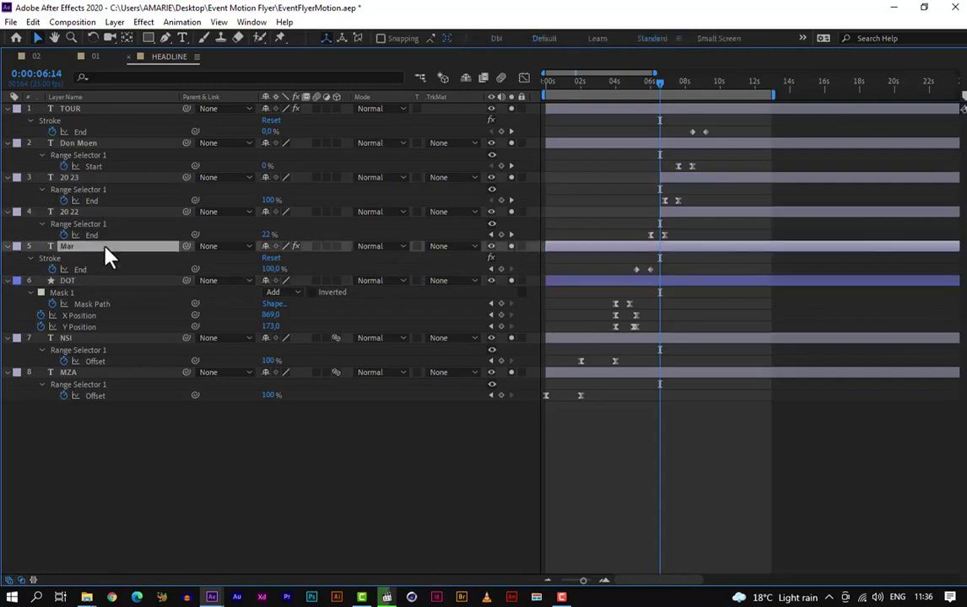
drag(617, 267, 678, 275)
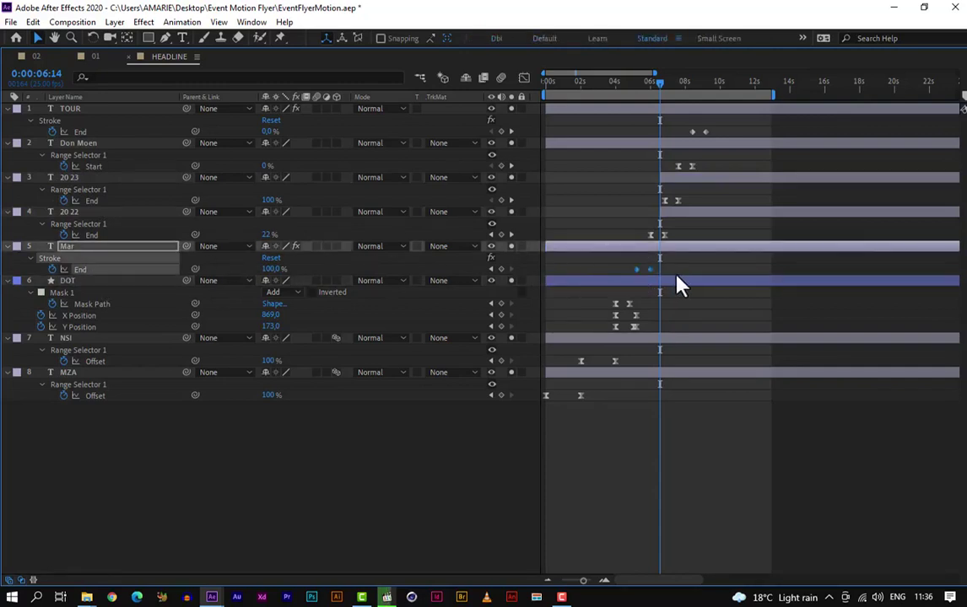
right_click(651, 273)
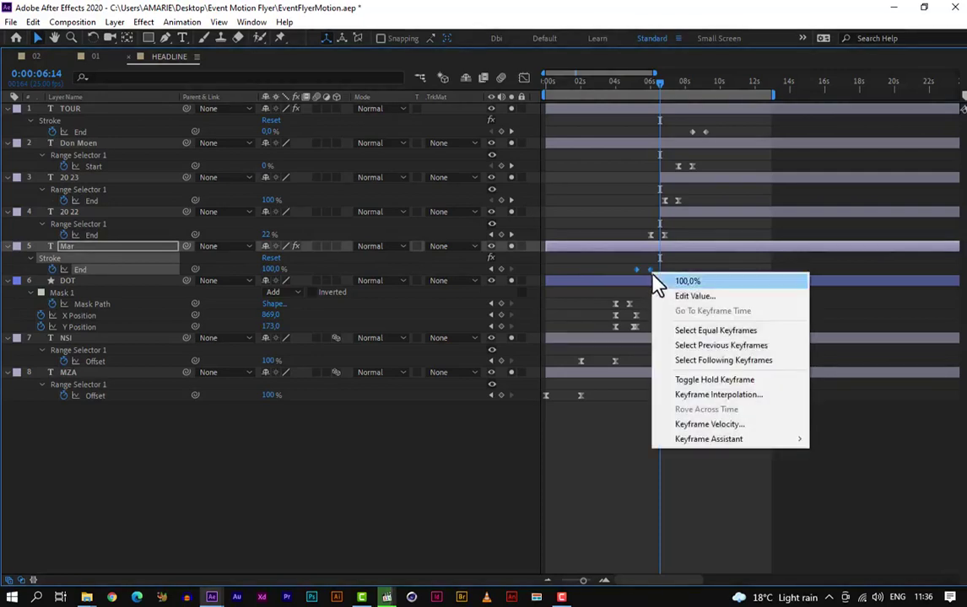
mouse_move(720, 447)
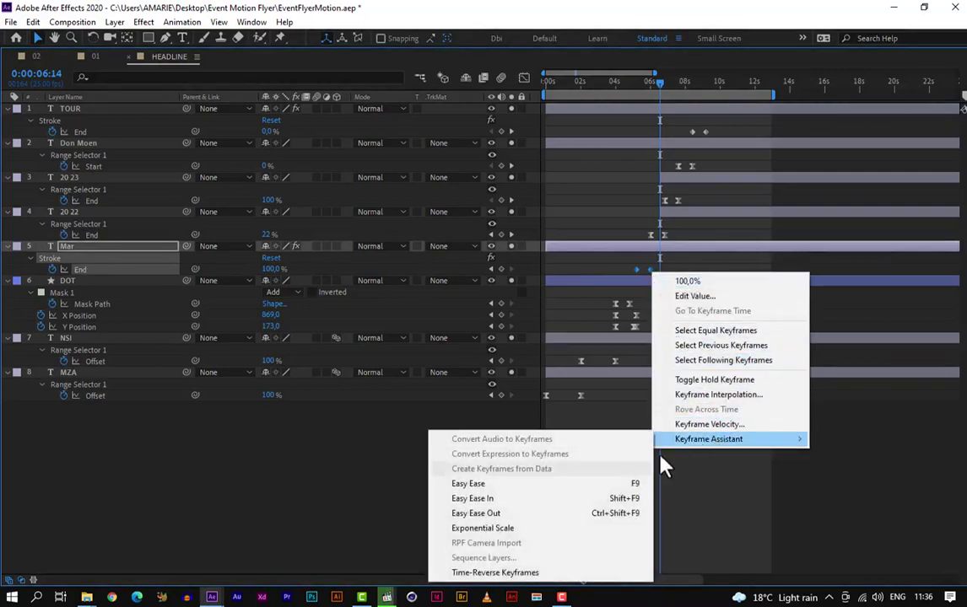
click(563, 482)
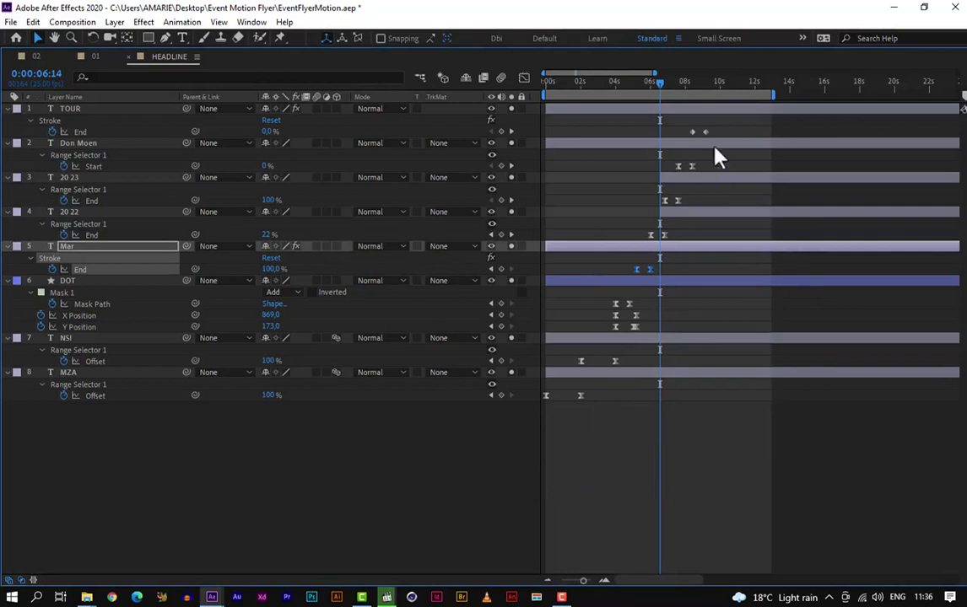
Step: Apply Easy Ease to the TOUR layer's two stroke End keyframes
drag(714, 132, 667, 134)
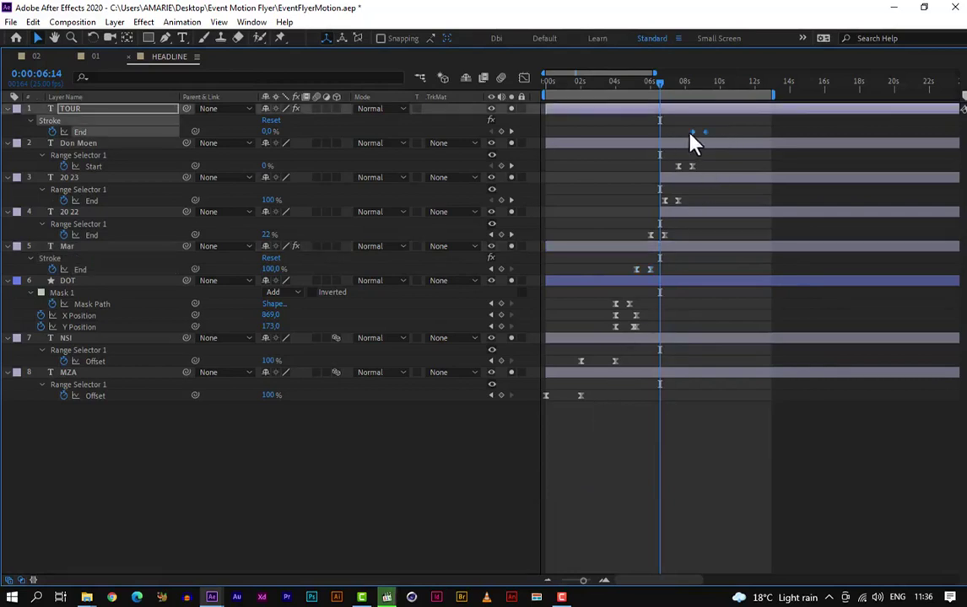
right_click(692, 132)
mouse_move(824, 306)
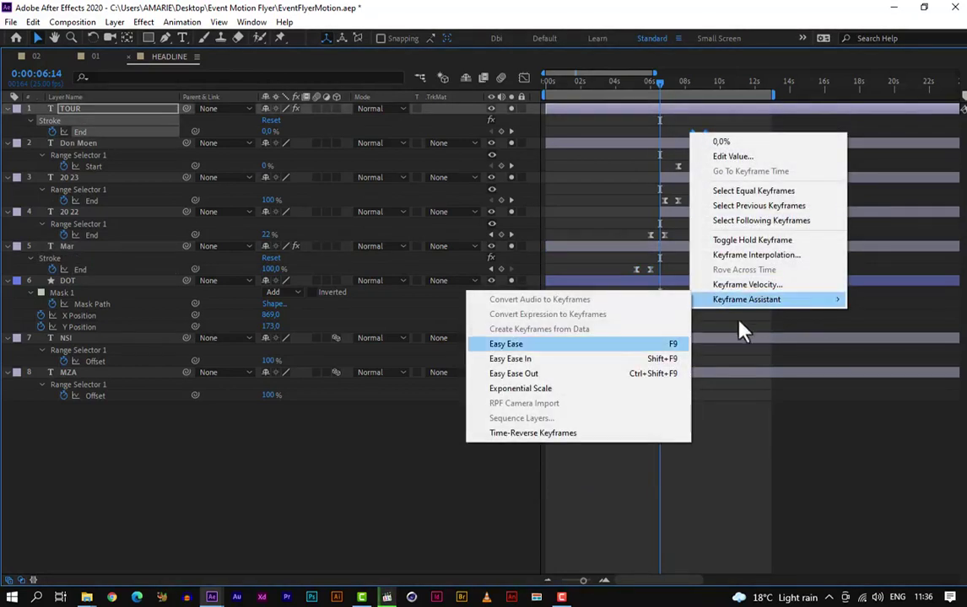
click(629, 345)
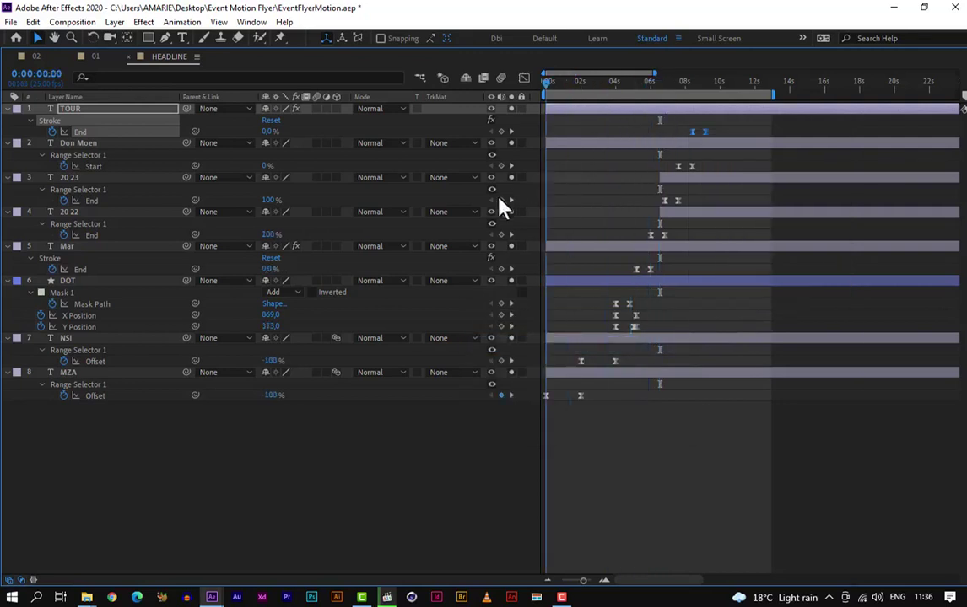
Step: Check timing near 5 seconds, then slide the Mar animation slightly later
key(Home)
click(102, 342)
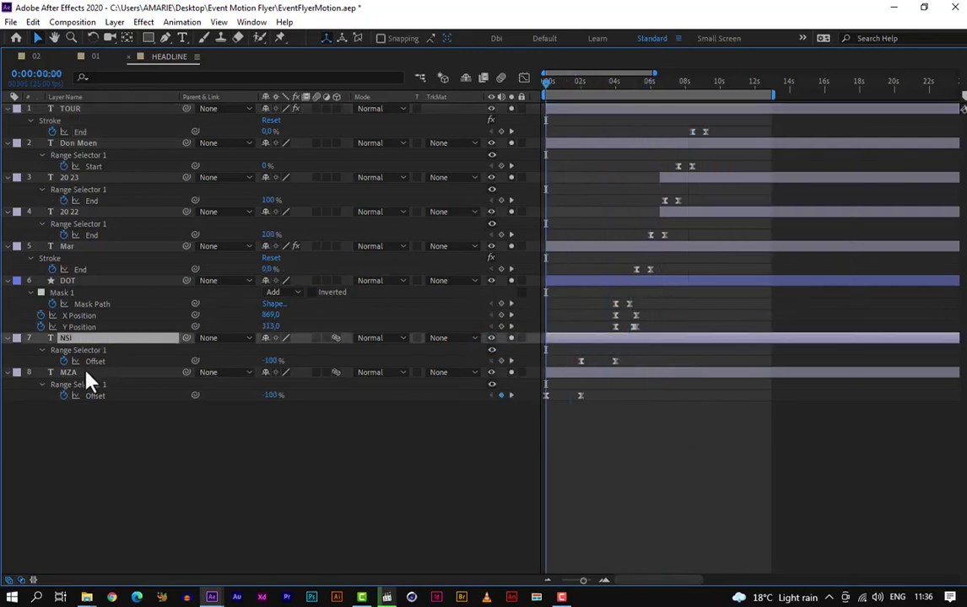
click(89, 376)
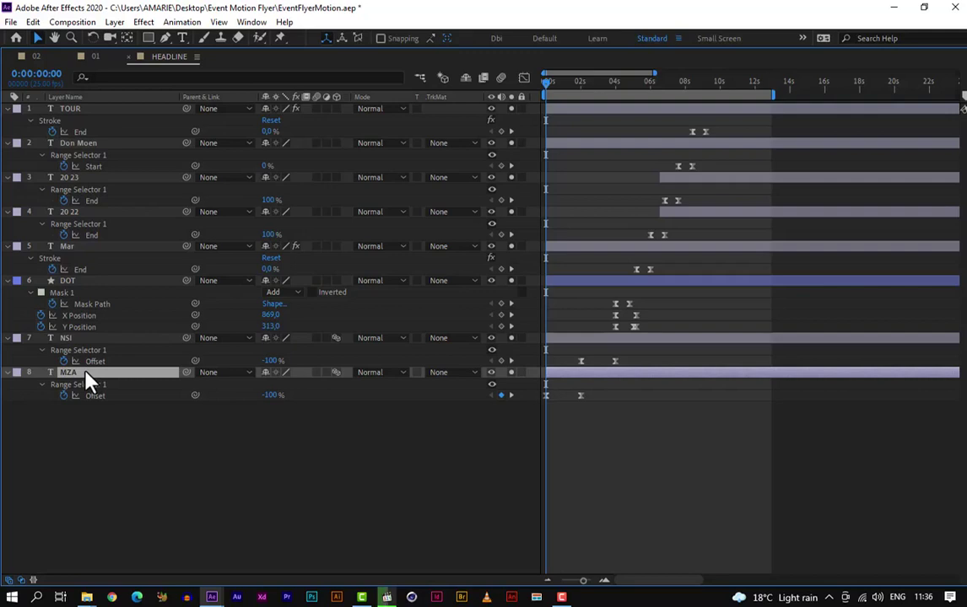
ctrl+click(99, 336)
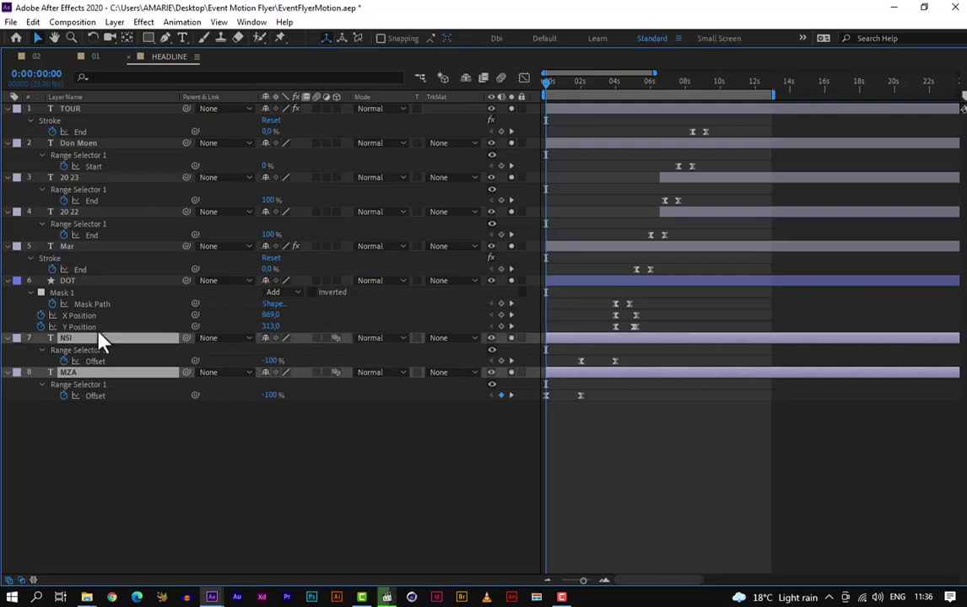
ctrl+click(126, 282)
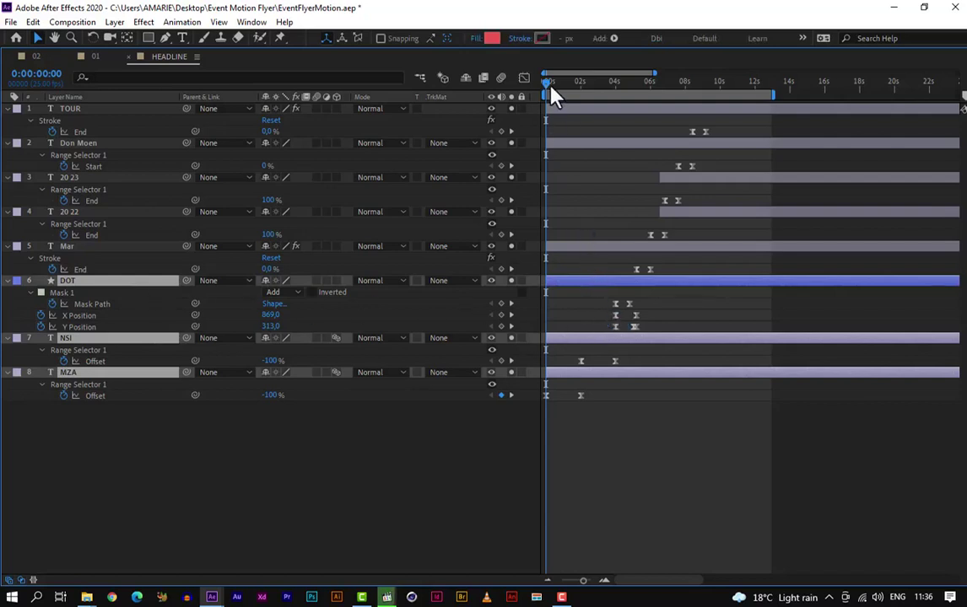
drag(550, 84, 643, 113)
drag(646, 122, 644, 127)
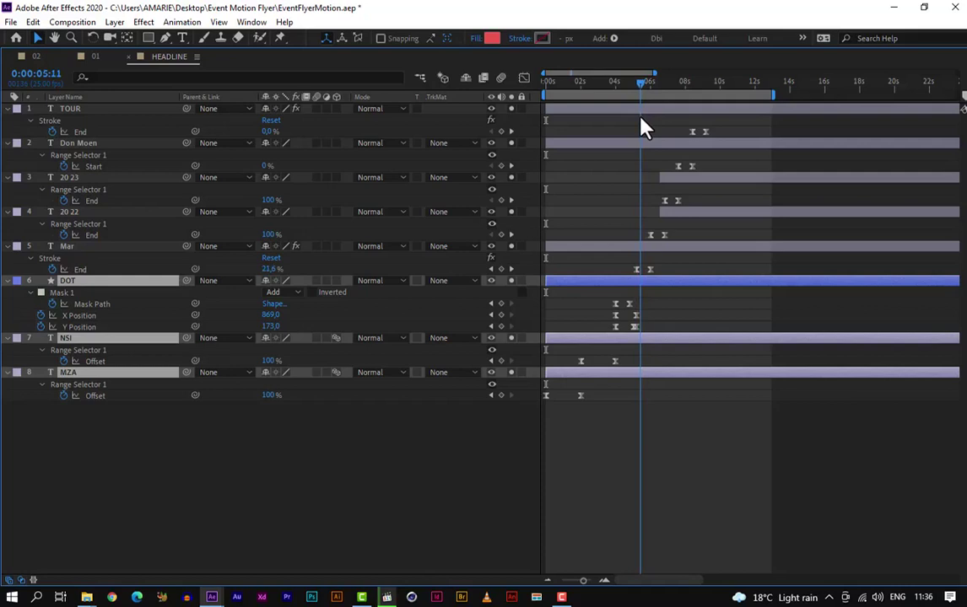
click(666, 247)
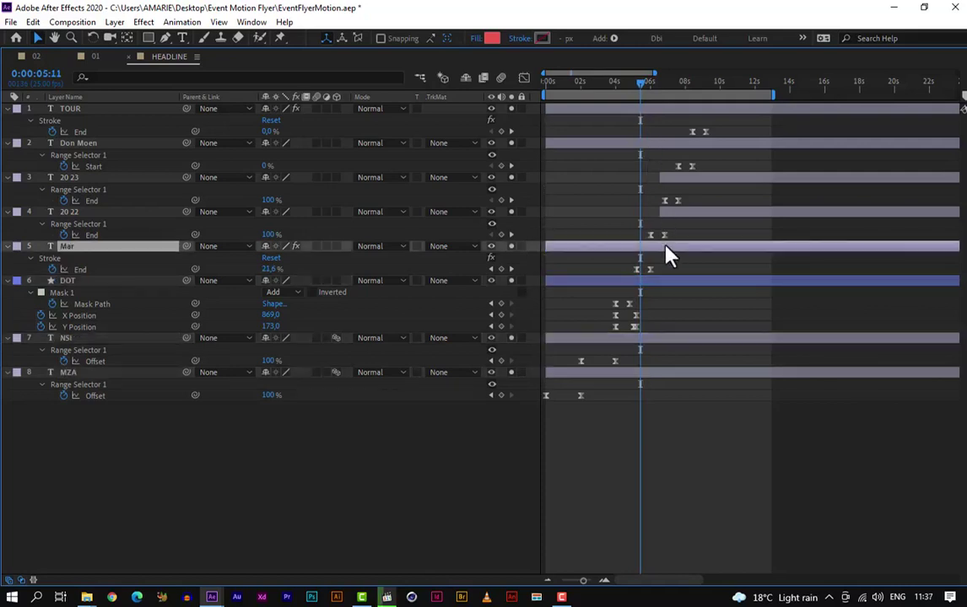
drag(665, 246, 678, 248)
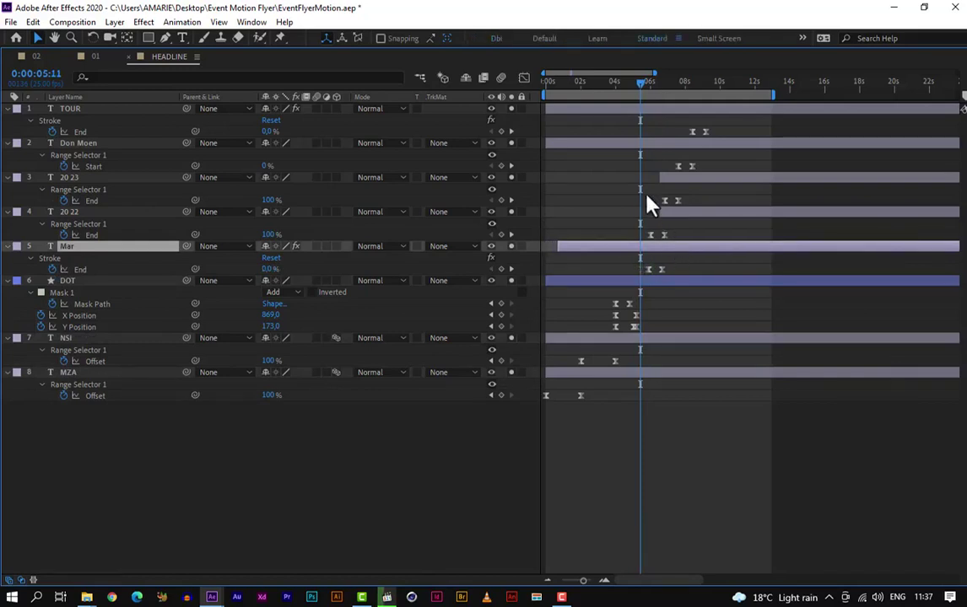
Step: Slide the 20 22 and 20 23 date layers slightly later together
click(112, 225)
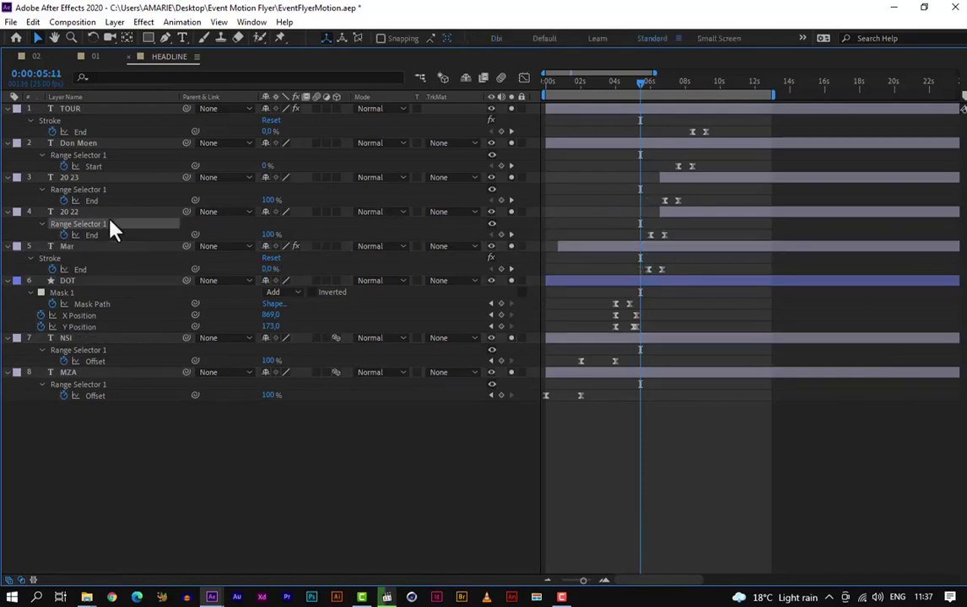
click(116, 216)
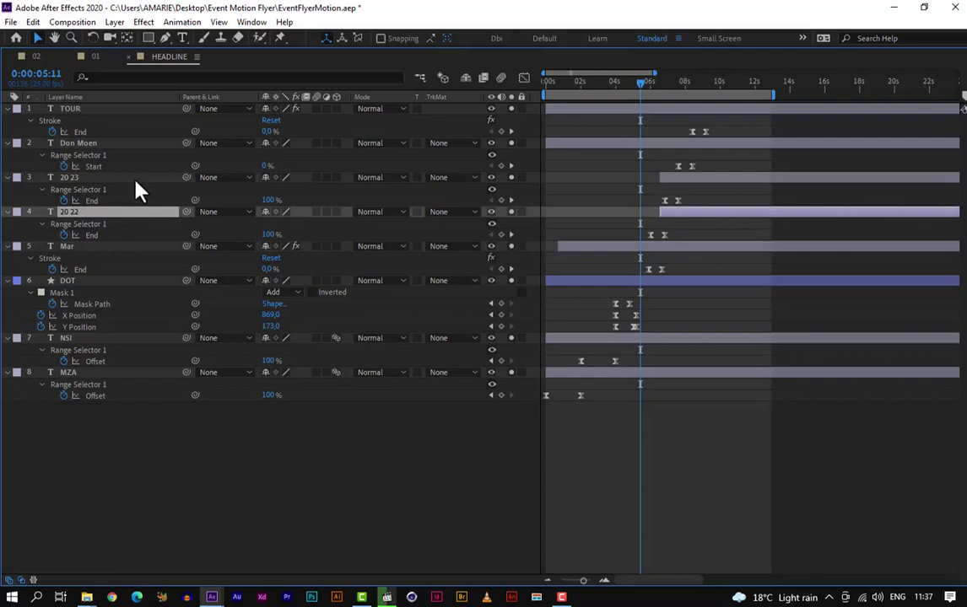
shift+click(136, 180)
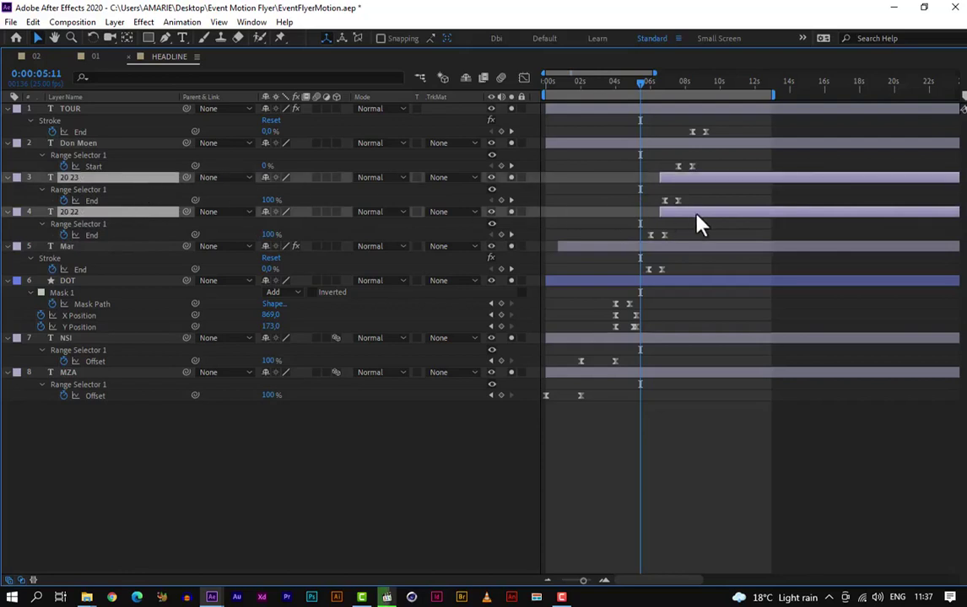
drag(697, 217, 716, 218)
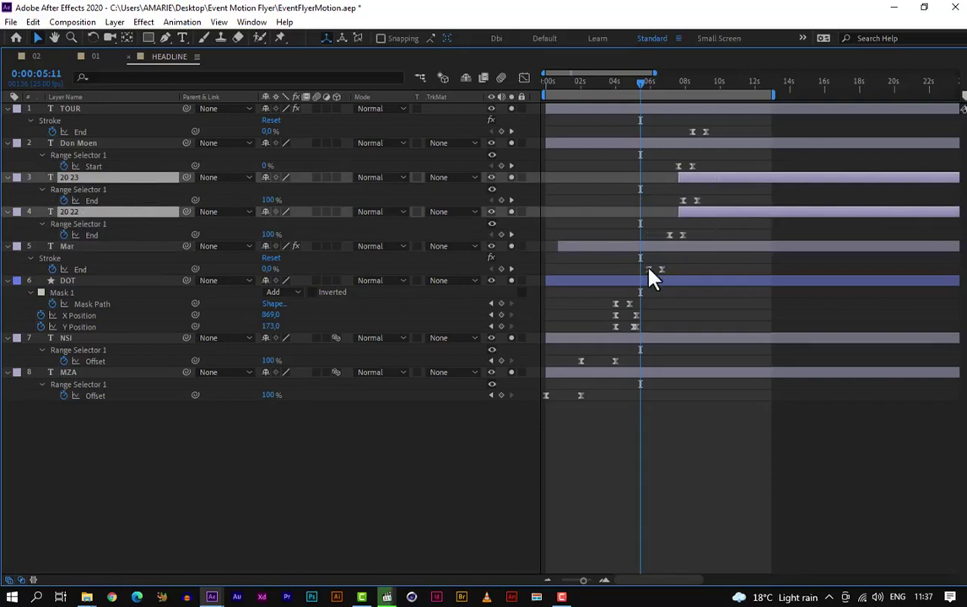
Step: Slide Don Moen and TOUR later together so their reveals start after 0:00:08:17
click(131, 247)
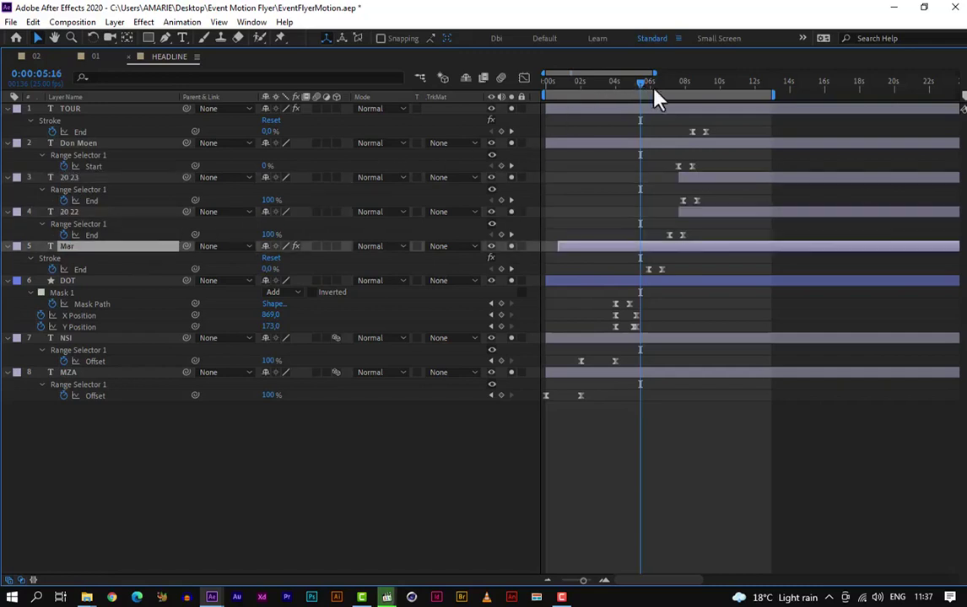
drag(658, 99, 699, 116)
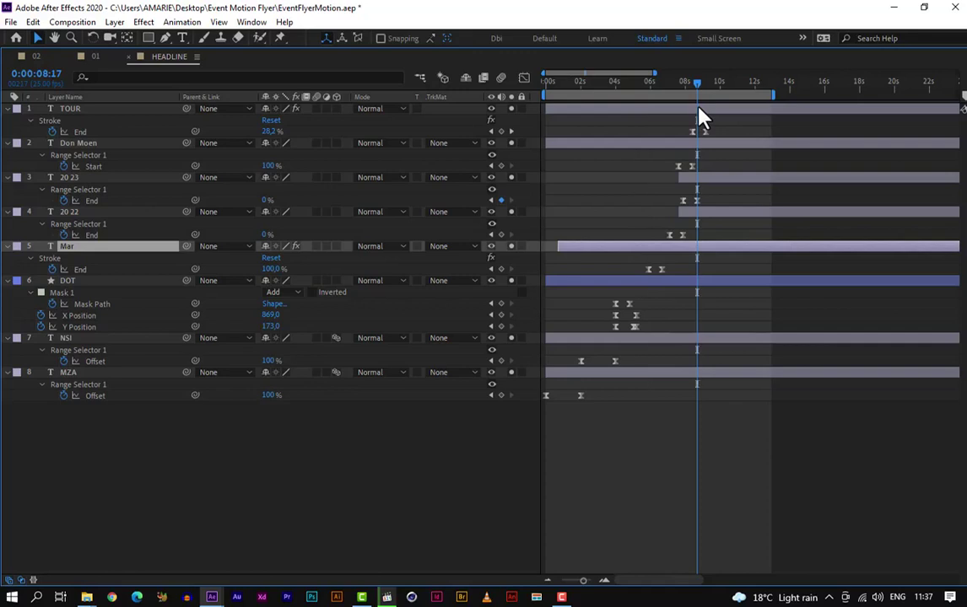
click(722, 179)
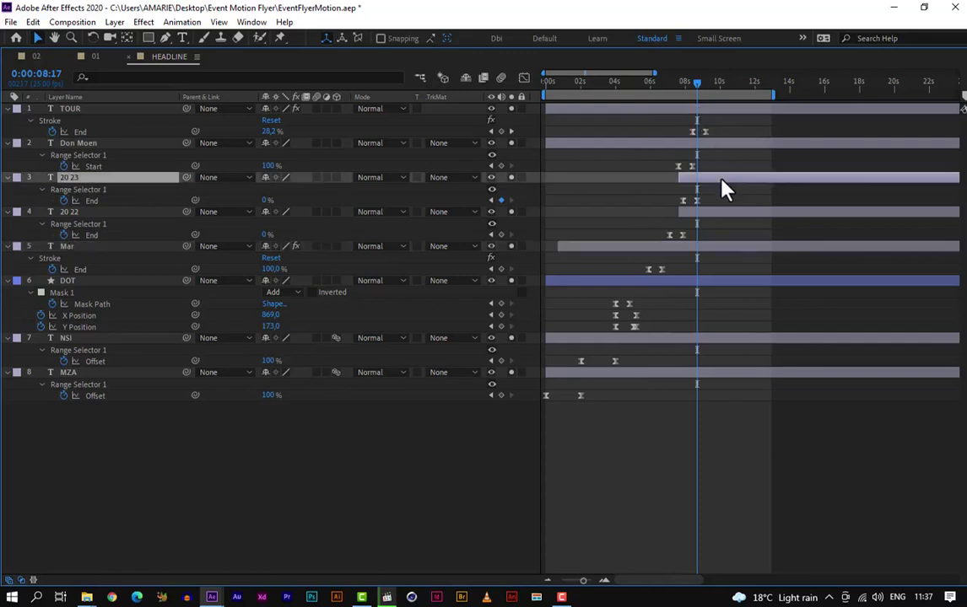
click(161, 147)
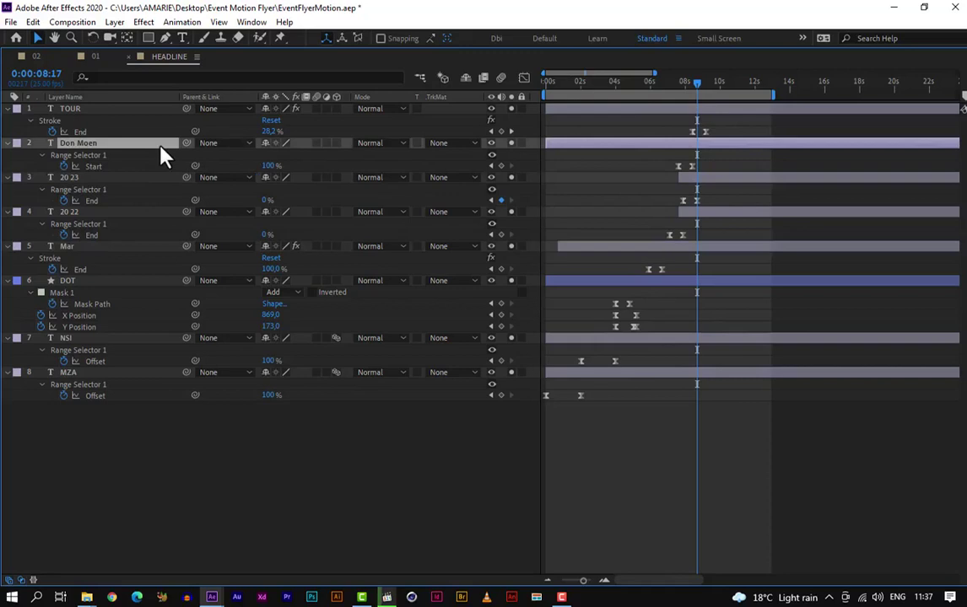
shift+click(124, 111)
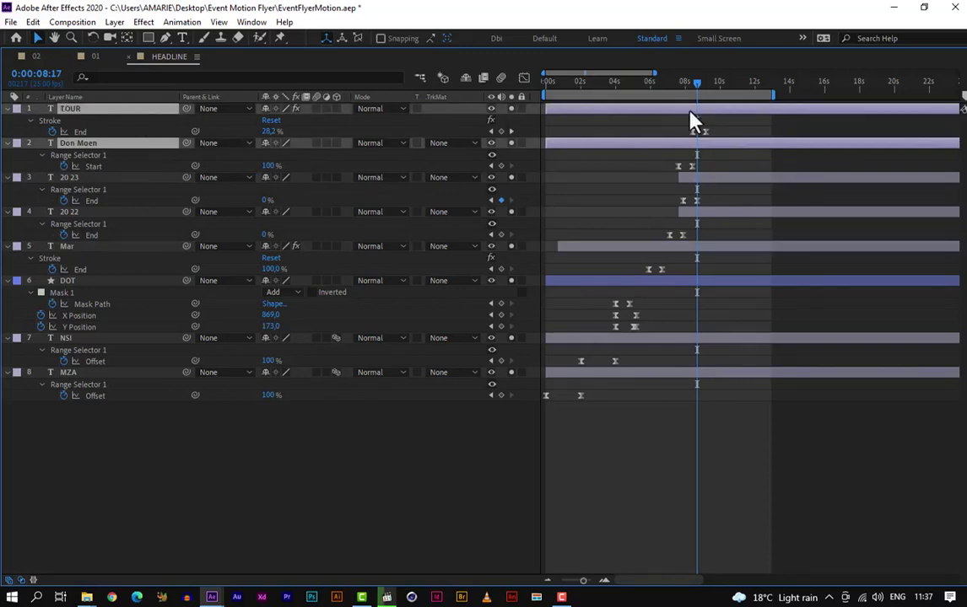
mouse_move(740, 121)
mouse_down()
mouse_move(770, 123)
mouse_move(762, 125)
mouse_up()
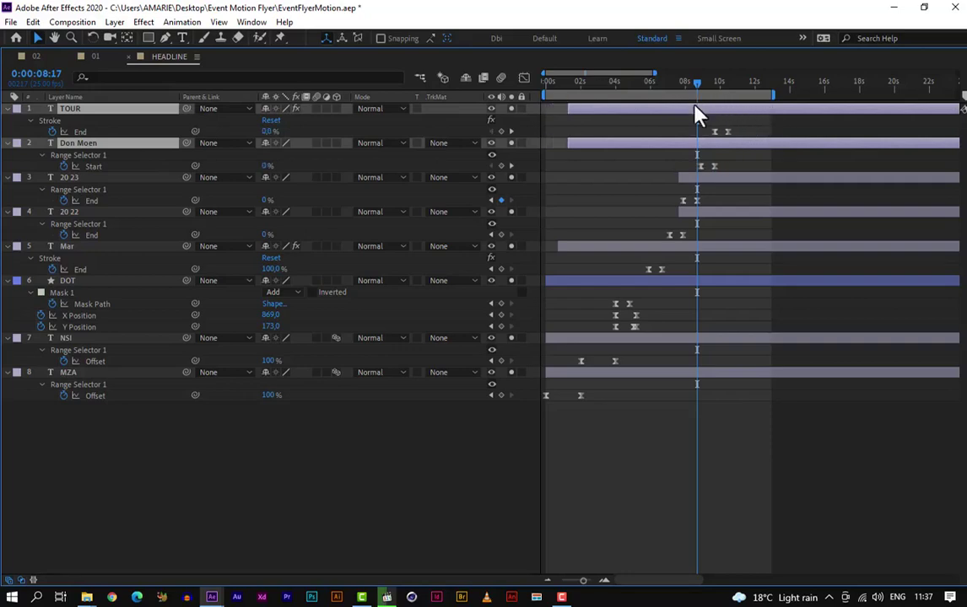
Step: Restore the full workspace and play the headline preview from 0 seconds
key(grave)
drag(700, 438, 466, 442)
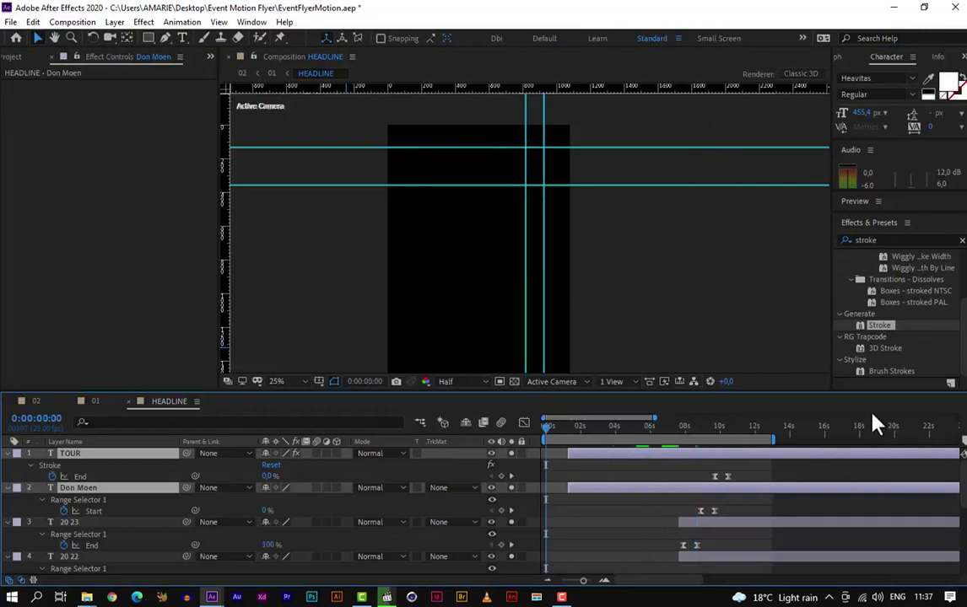
key(space)
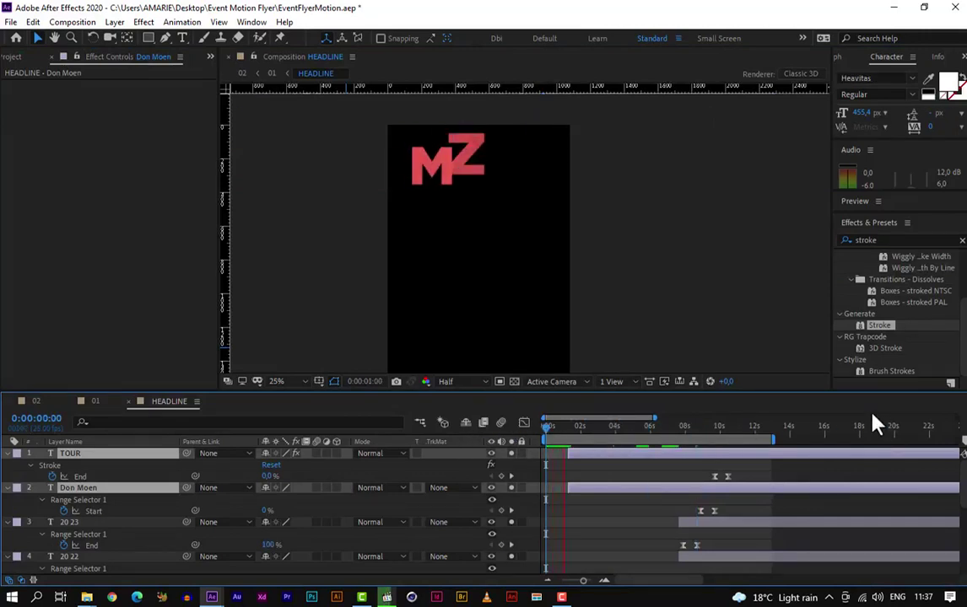
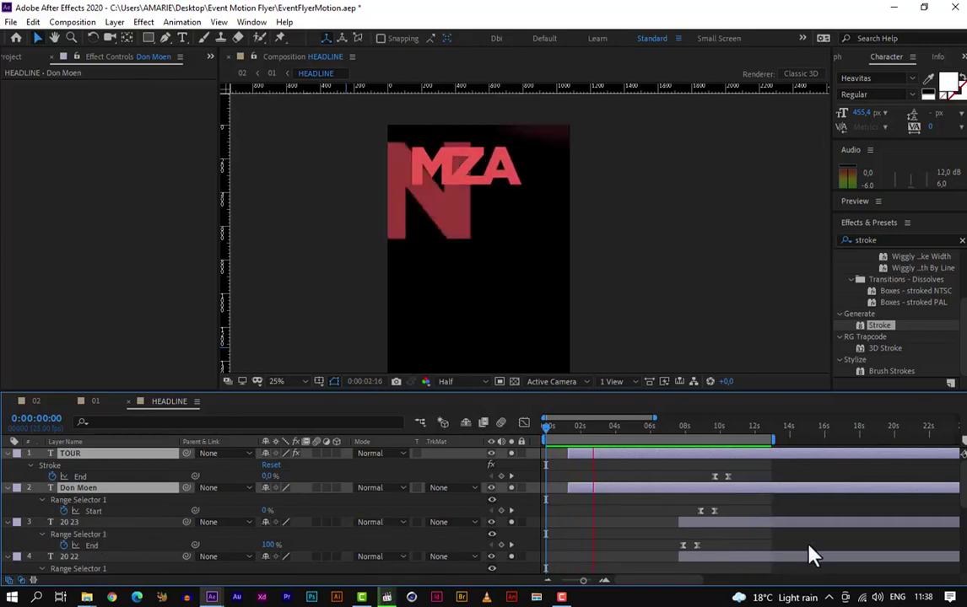
Step: Stop the headline RAM preview at 0:00:03:09, with MZA and NSI showing
key(space)
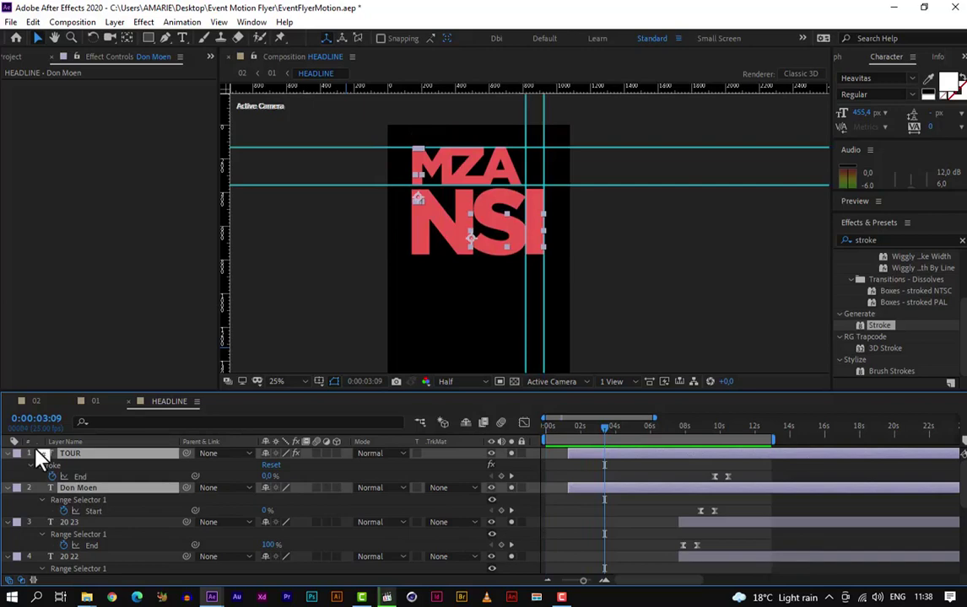
Step: Maximize the Timeline and select the 20 23 and 20 22 layers
key(grave)
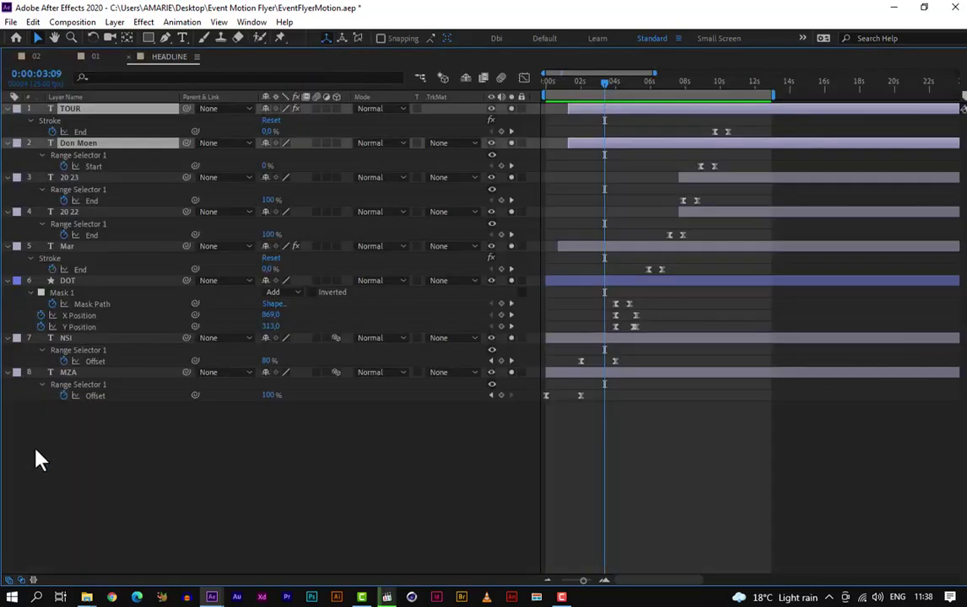
click(99, 179)
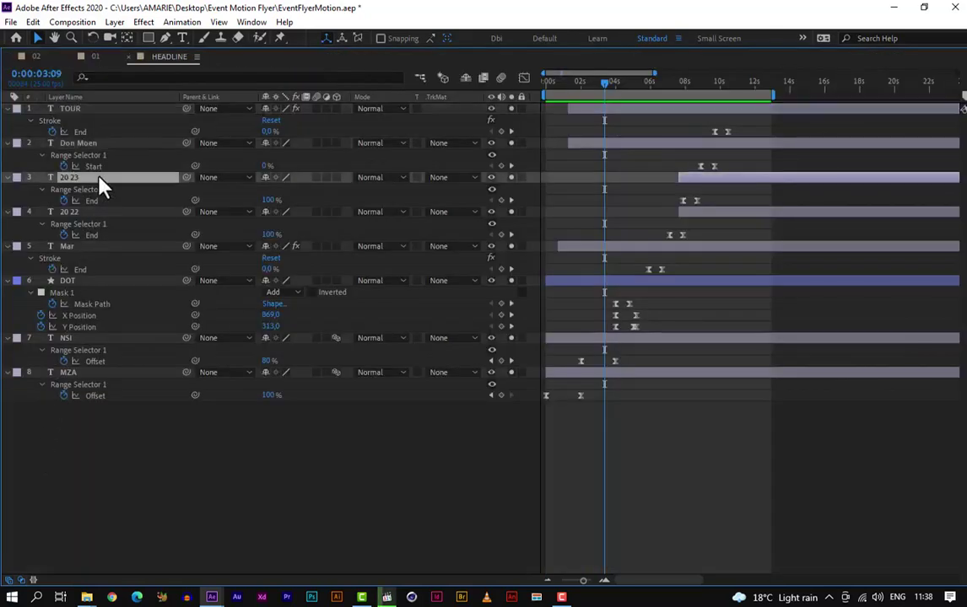
click(714, 166)
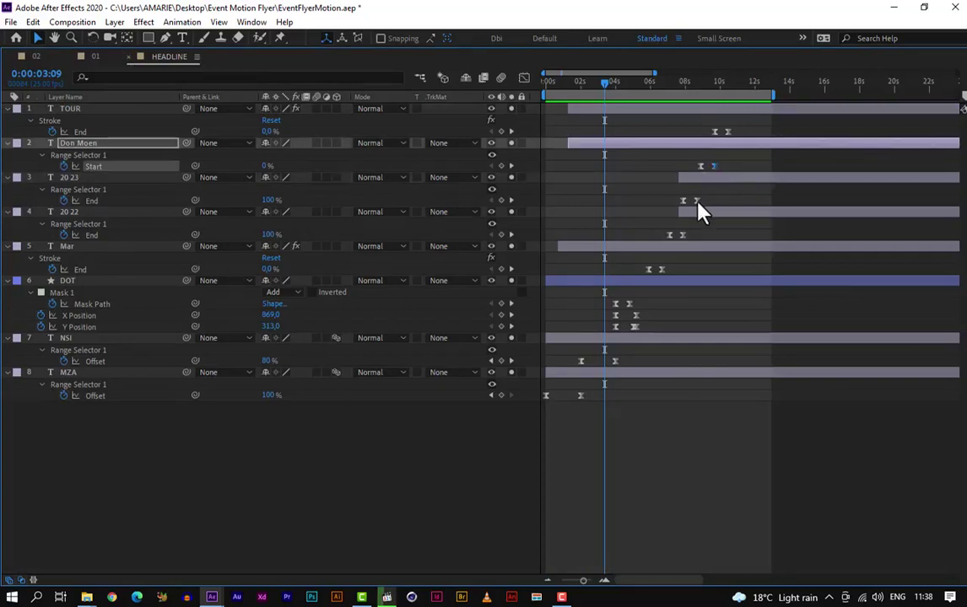
shift+click(696, 200)
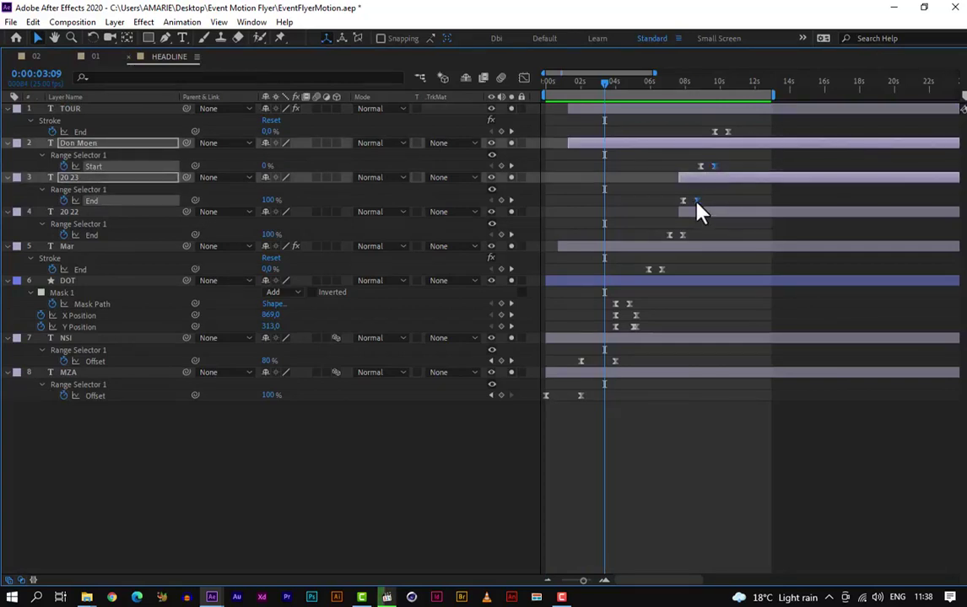
click(123, 216)
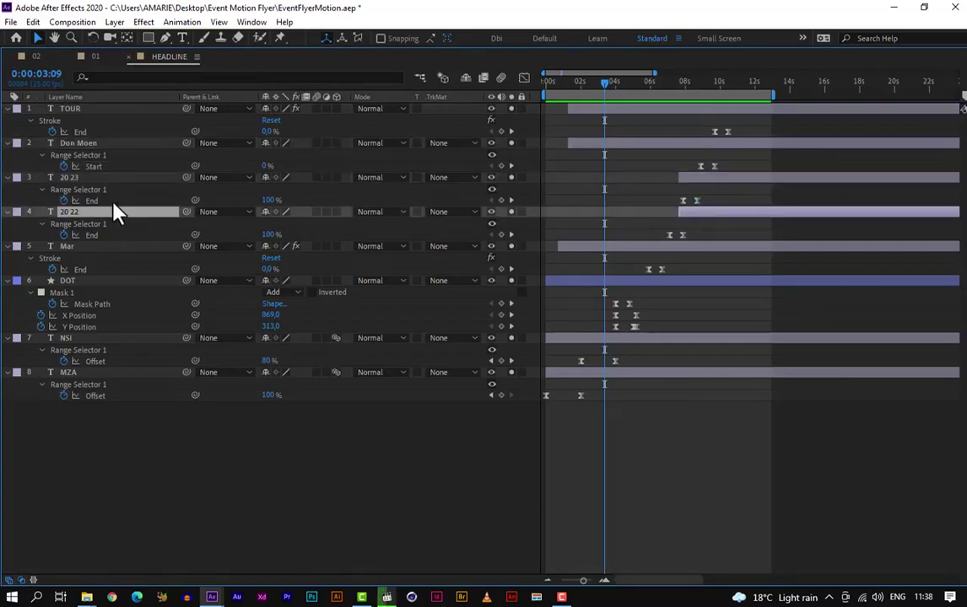
shift+click(94, 181)
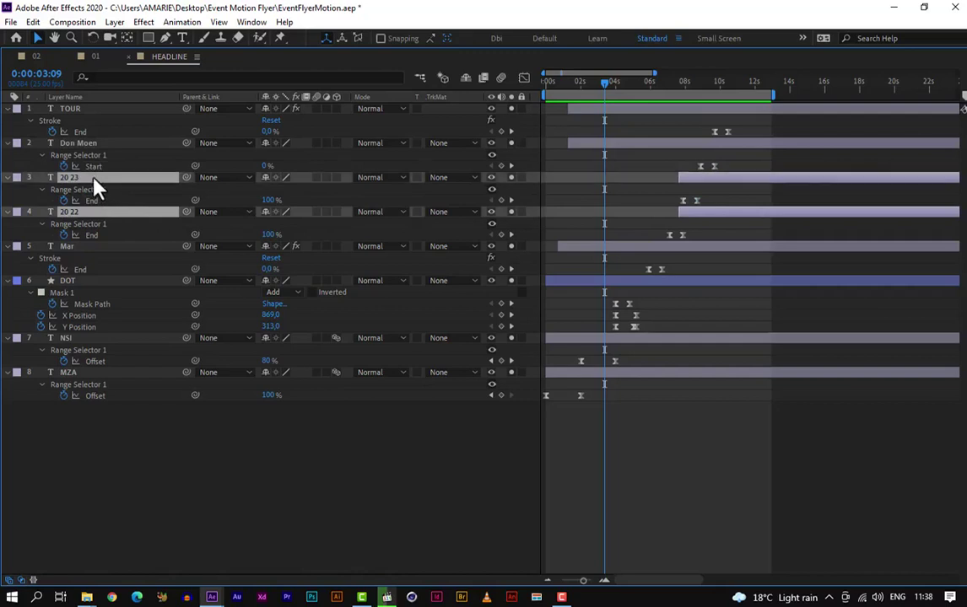
Step: Select the closing End keyframes of 20 23 and 20 22 and drag them later
click(697, 203)
click(682, 236)
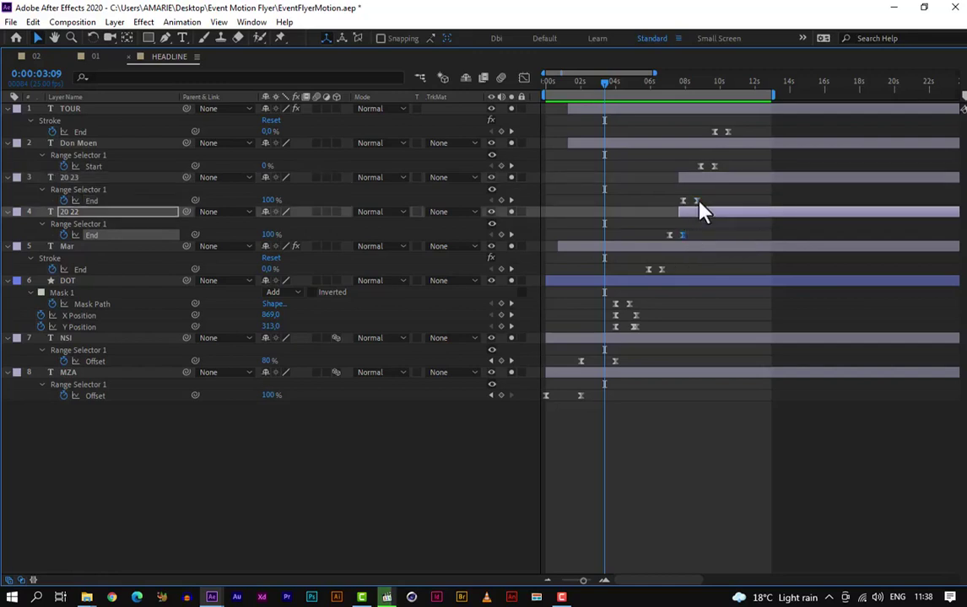
shift+click(697, 200)
drag(743, 197, 701, 240)
click(697, 201)
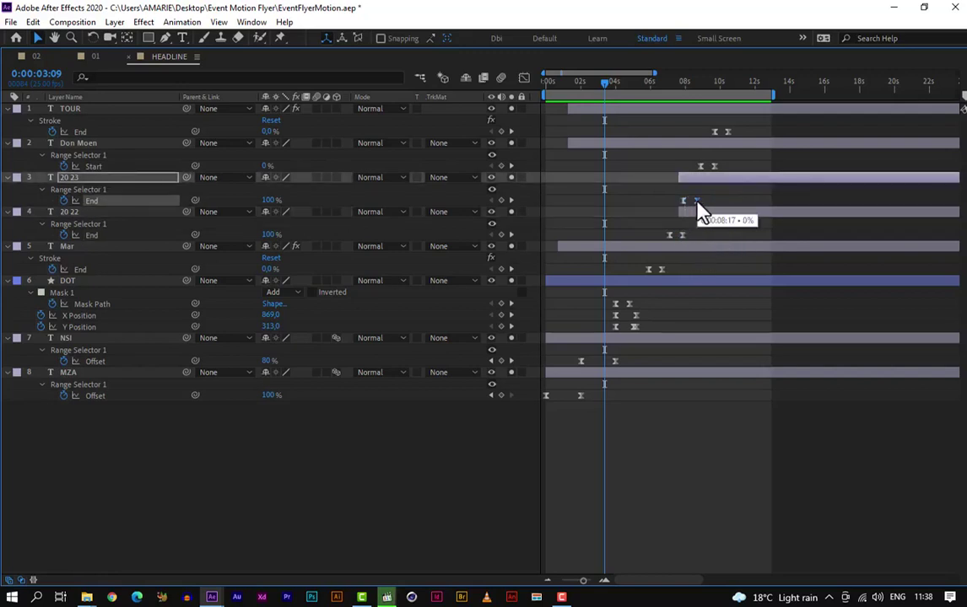
click(683, 236)
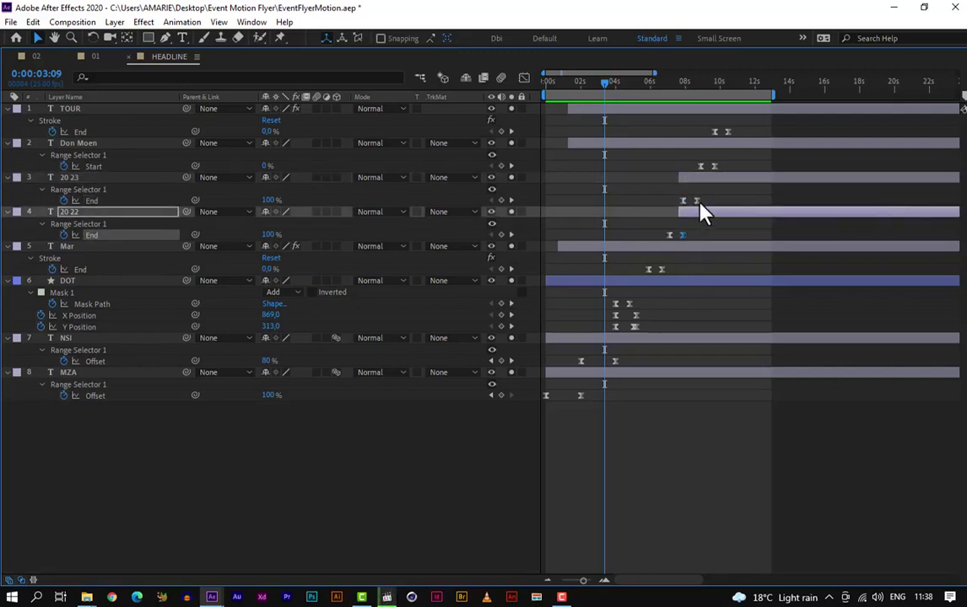
click(698, 201)
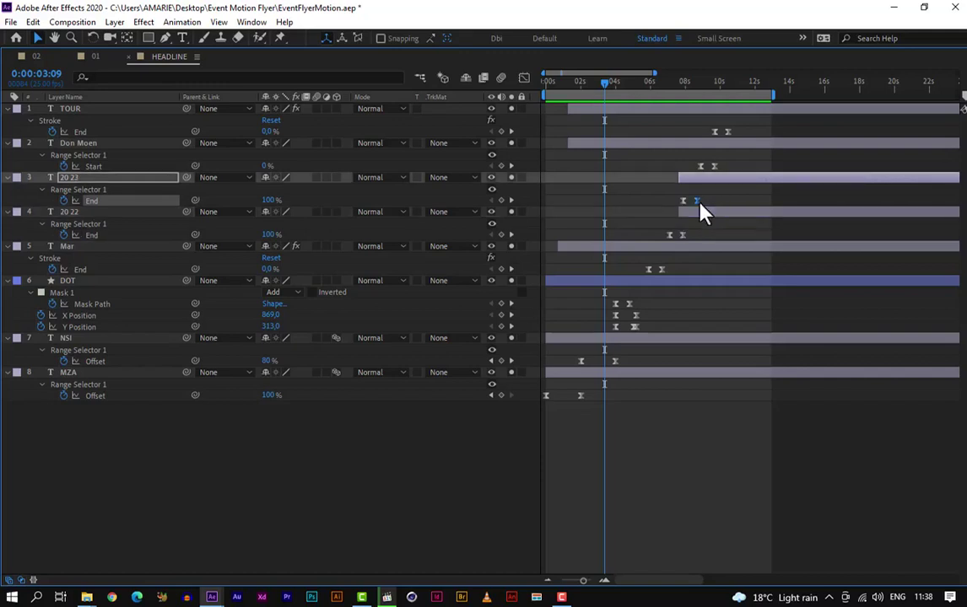
shift+click(685, 235)
drag(685, 235, 697, 237)
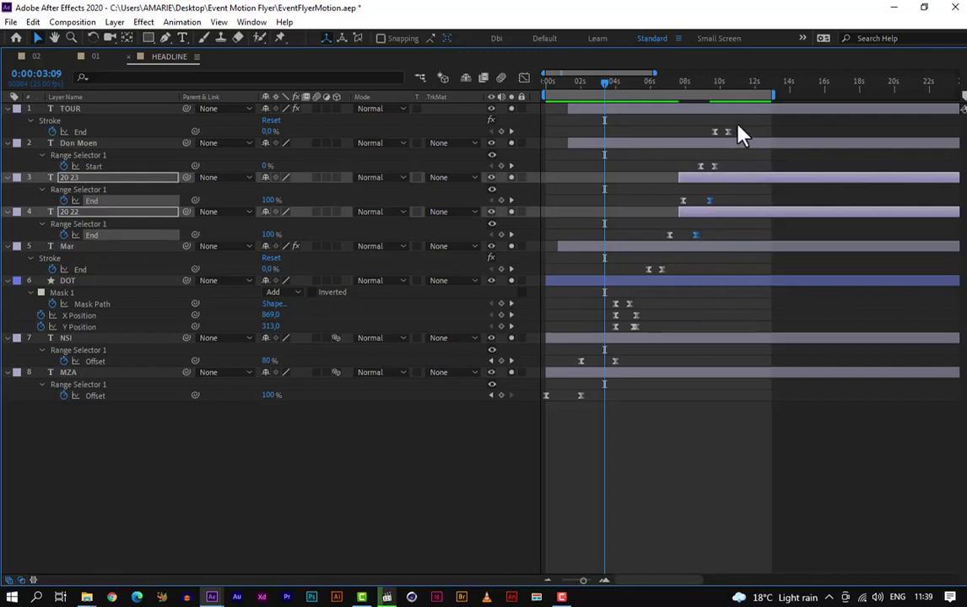
Step: Shift the TOUR and artist-name layer bars, check at 0:00:09:10, then restore the composition view
click(101, 144)
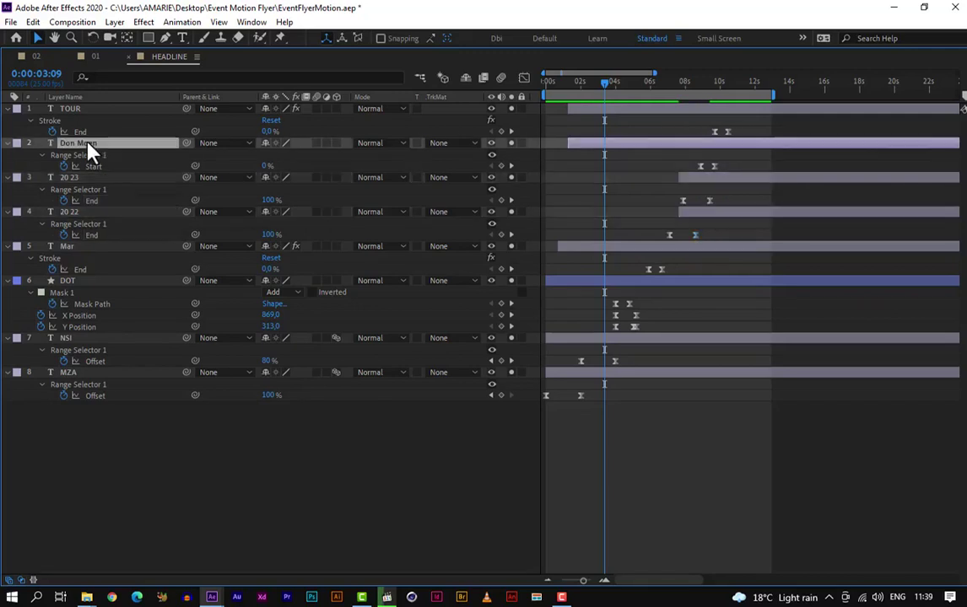
shift+click(96, 109)
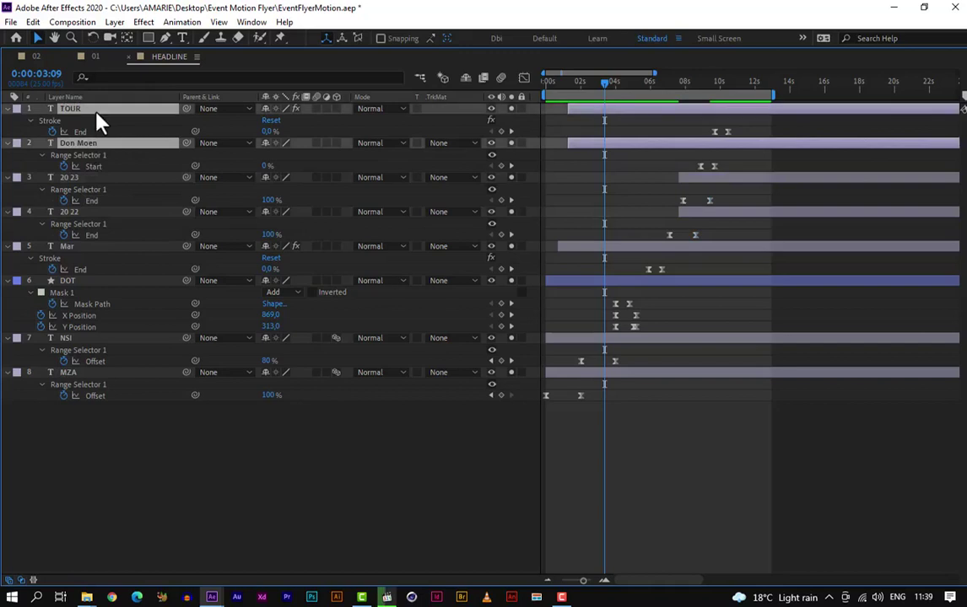
mouse_move(776, 110)
mouse_down()
mouse_move(796, 113)
mouse_move(789, 115)
mouse_up()
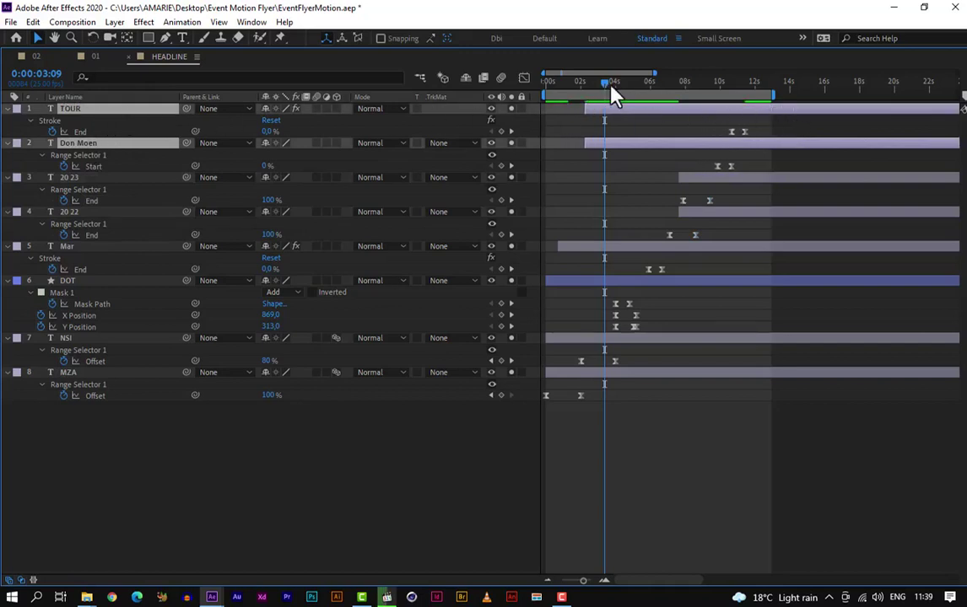
drag(612, 85, 711, 91)
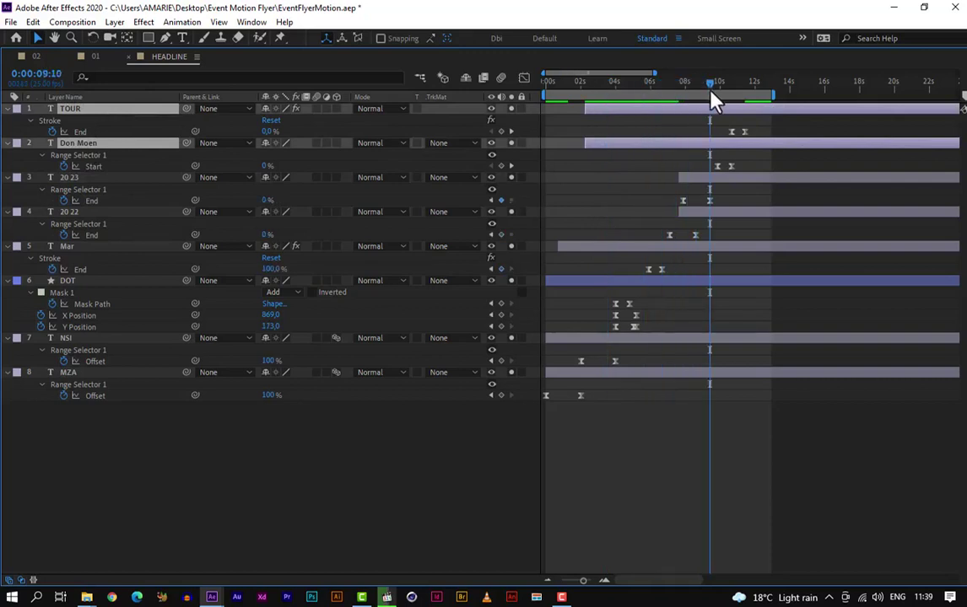
drag(799, 111, 793, 116)
click(718, 157)
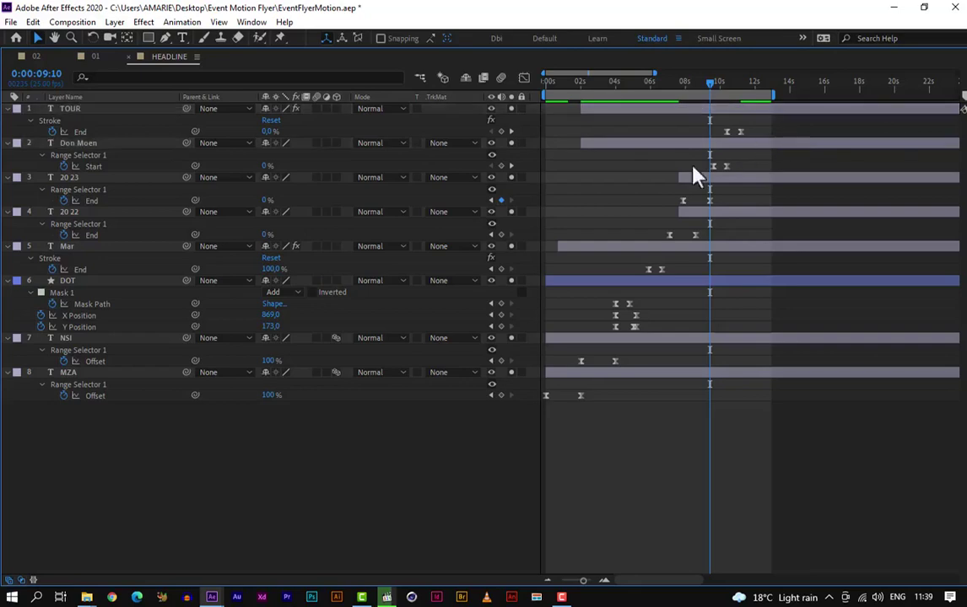
key(grave)
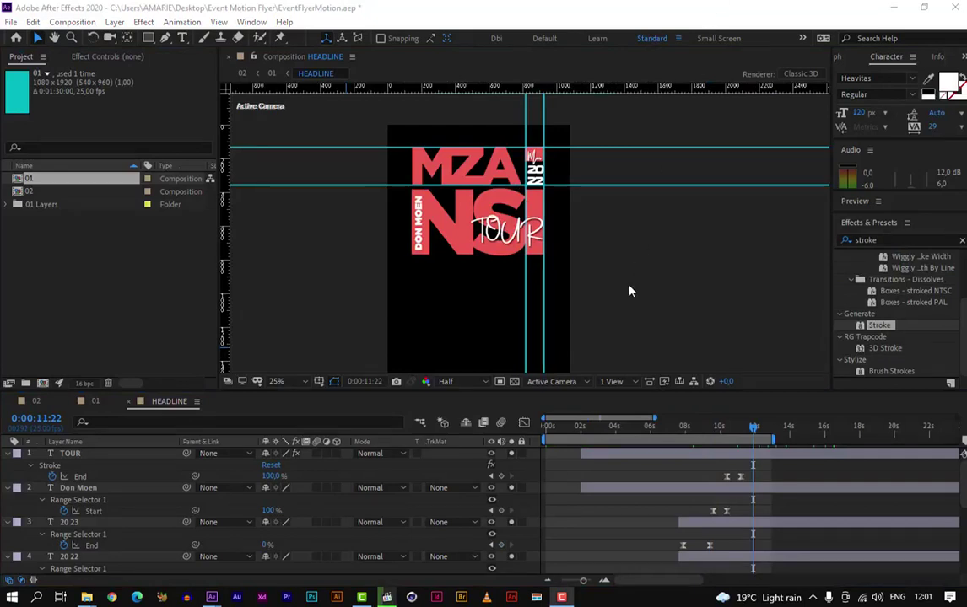
Step: After the preview reaches 0:00:11:22, switch to the 02 composition tab
click(34, 403)
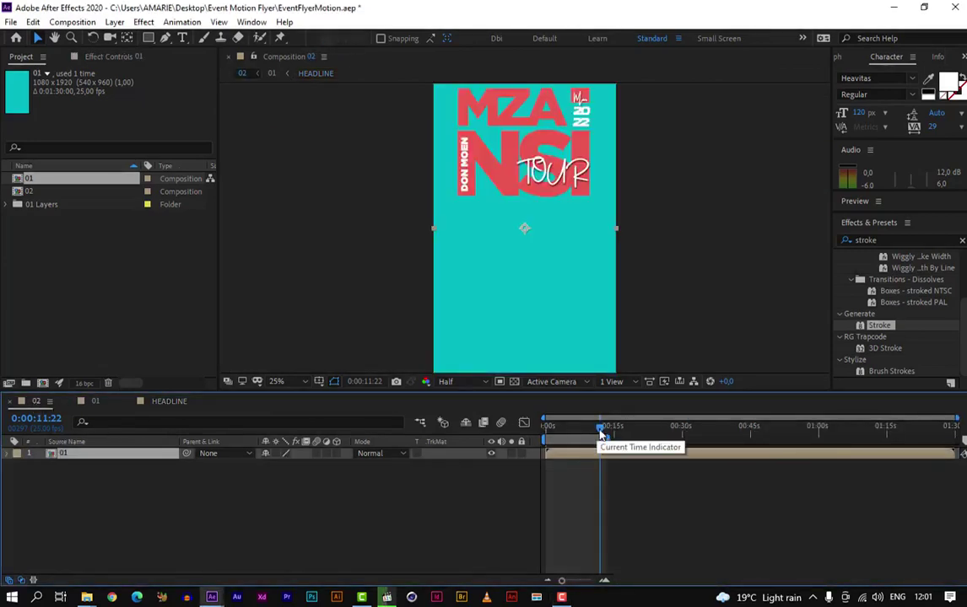
Step: Return comp 02 to 0:00:00:00 and preview it from the start
drag(600, 433, 546, 426)
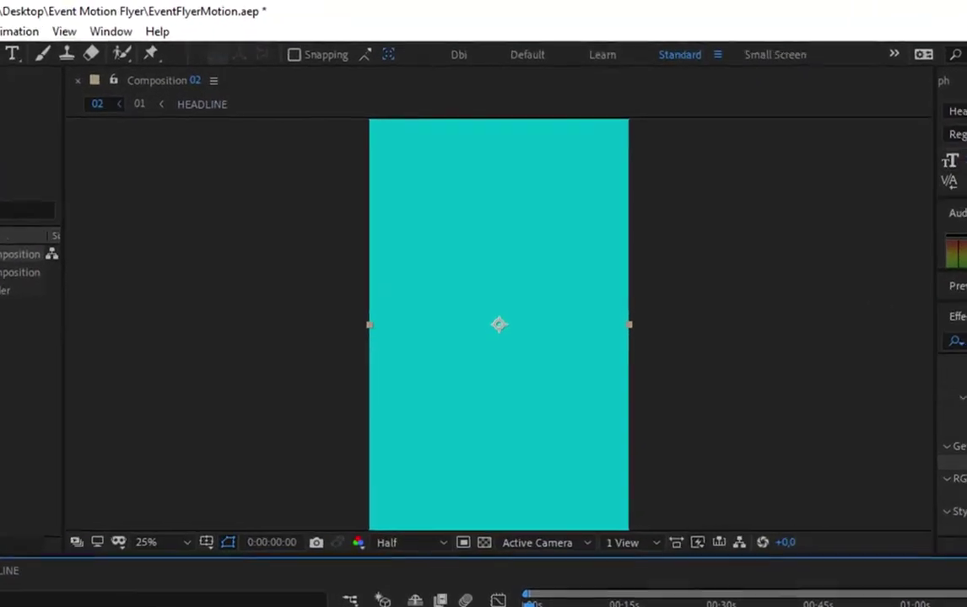
key(ctrl+shift+a)
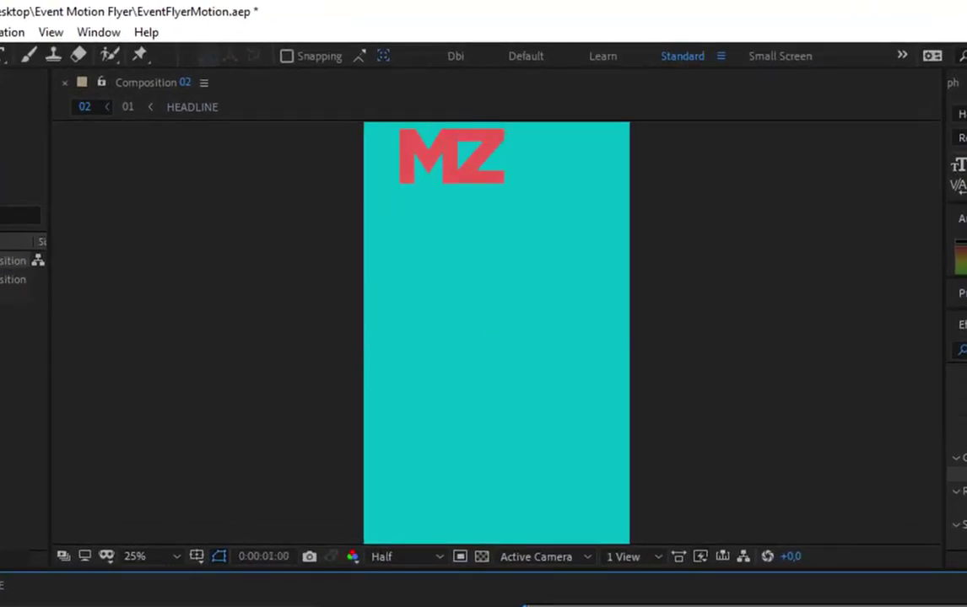